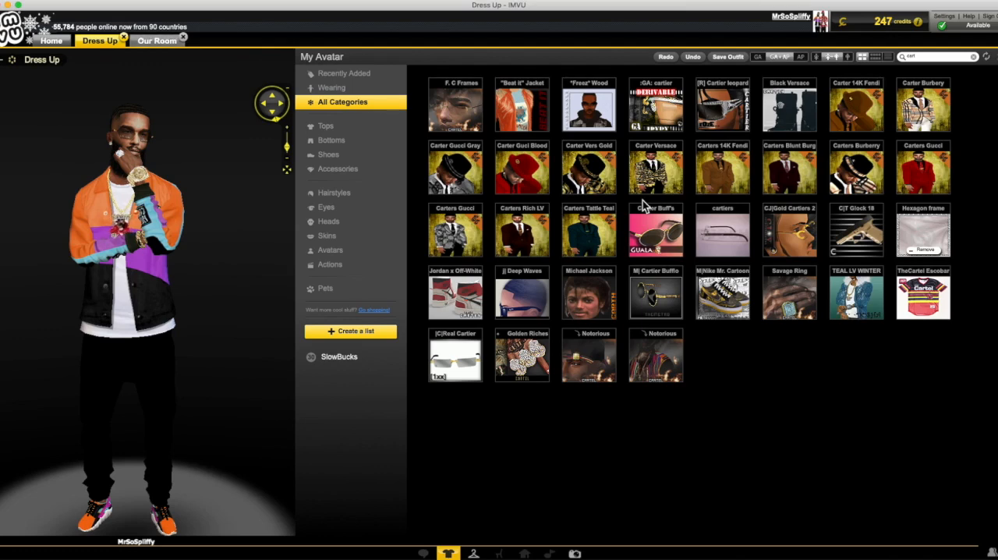
Step: Switch to the desktop with GIMP and reposition the jacket image window and the Layers dialog
key(ctrl+Up)
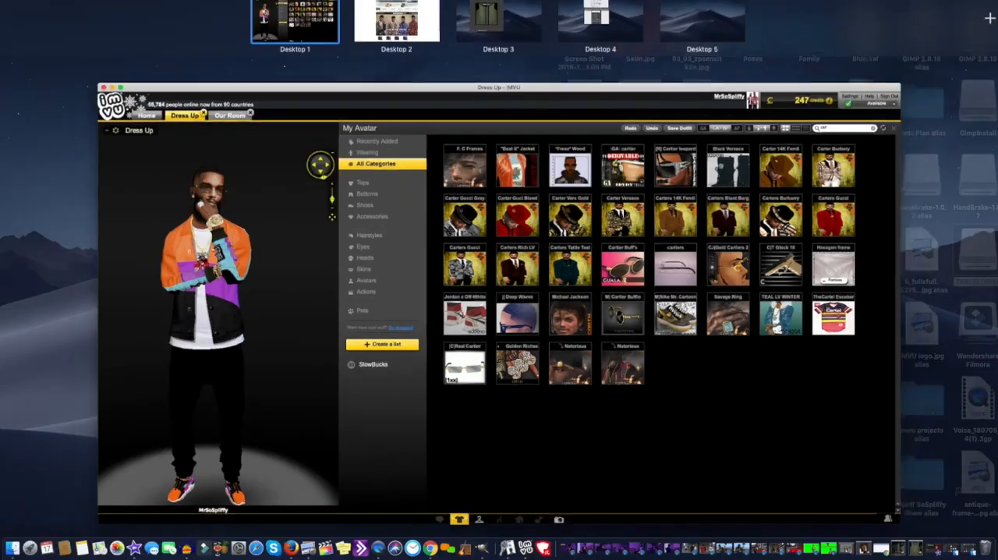
click(488, 47)
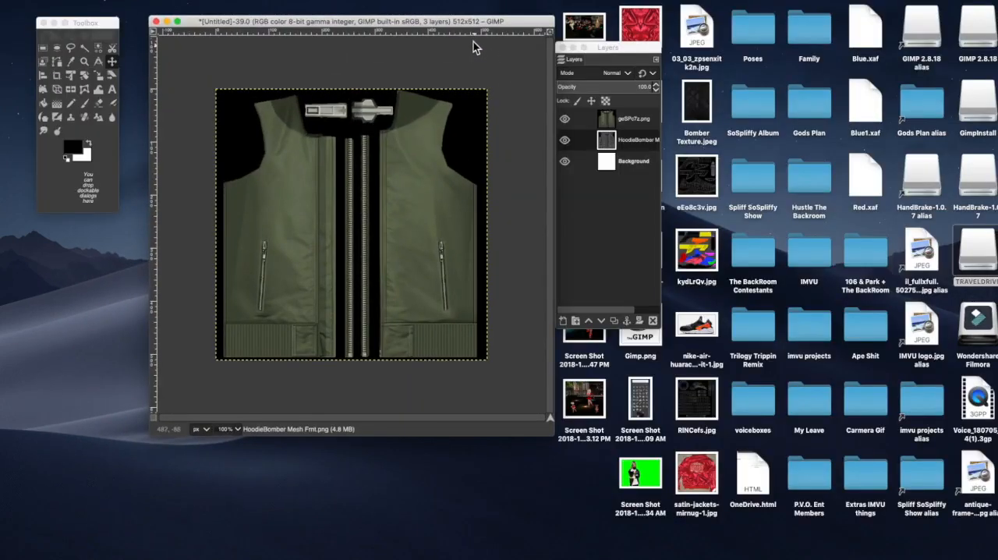
drag(458, 24, 453, 21)
drag(605, 52, 617, 32)
Step: Switch to the Firefox desktop and search Google for "gimp download"
key(ctrl+Up)
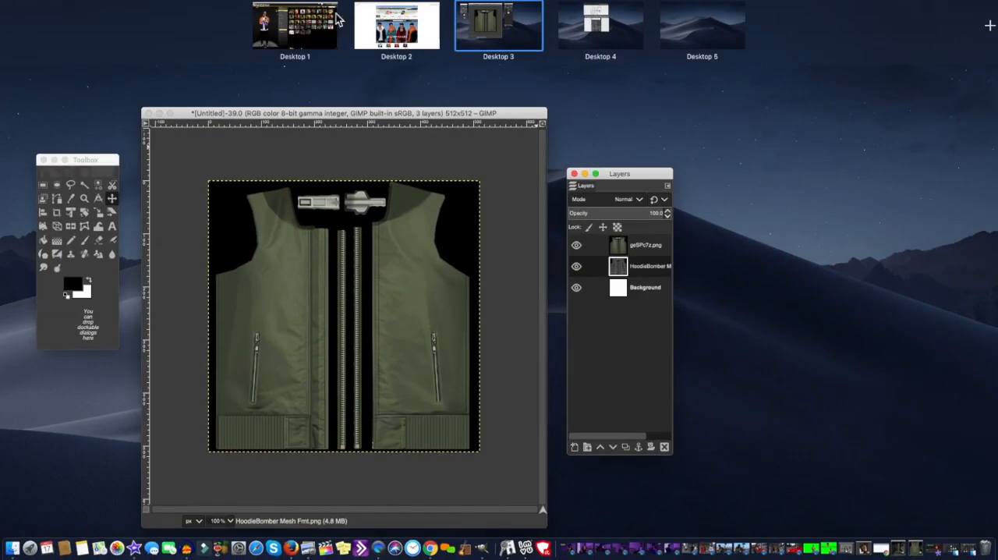
click(395, 27)
click(204, 14)
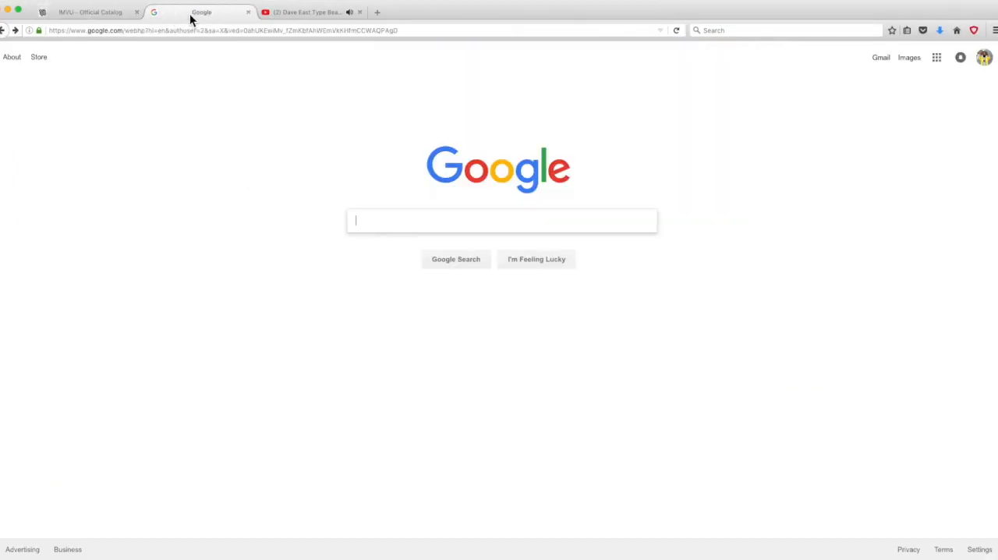
click(485, 224)
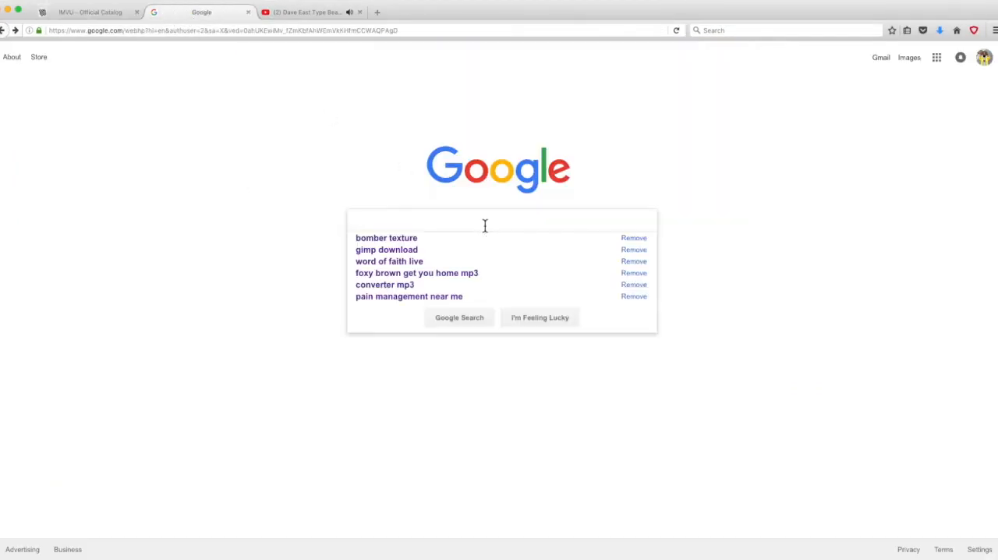
text(Gimp)
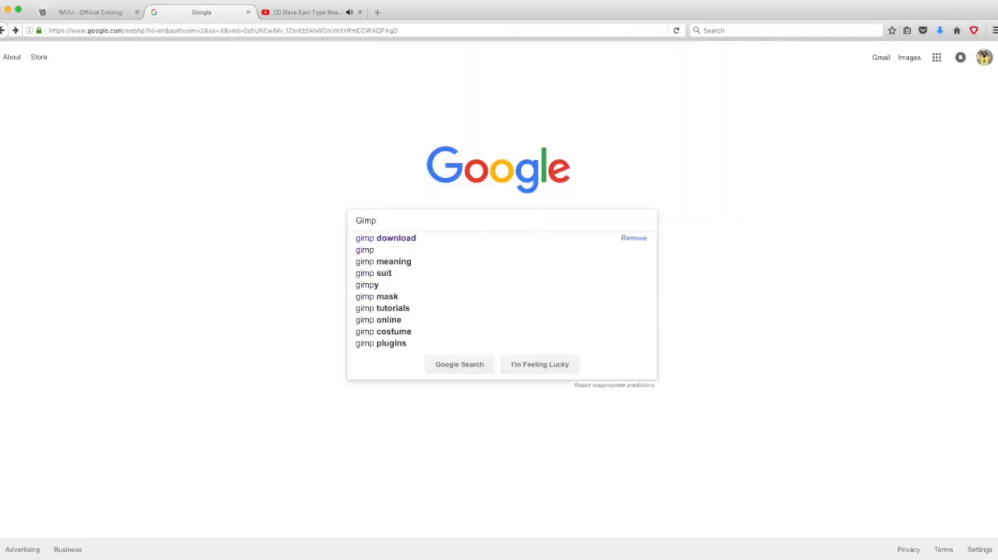
click(399, 240)
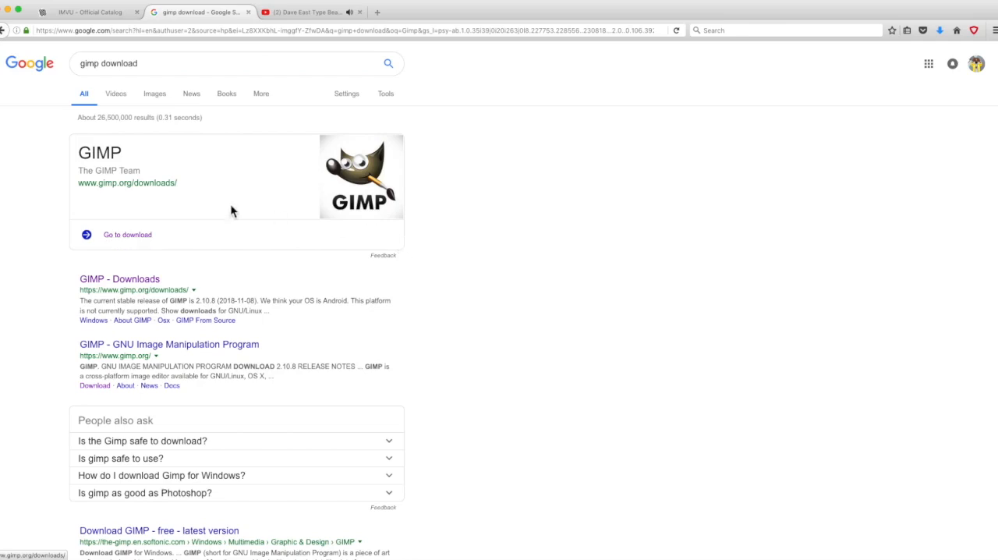
Step: Open the official GIMP downloads page, review the macOS download options, and return to the Google home page
click(131, 243)
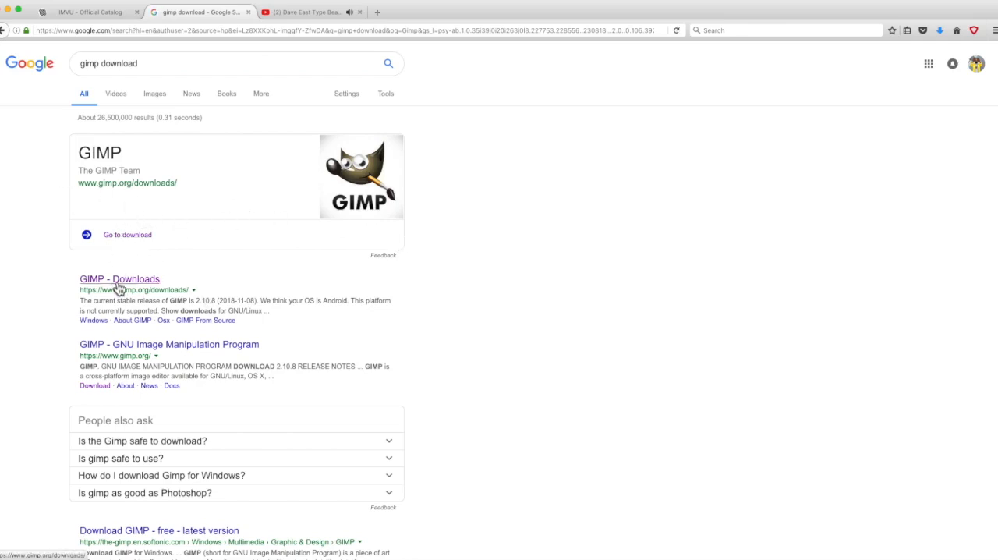
click(138, 240)
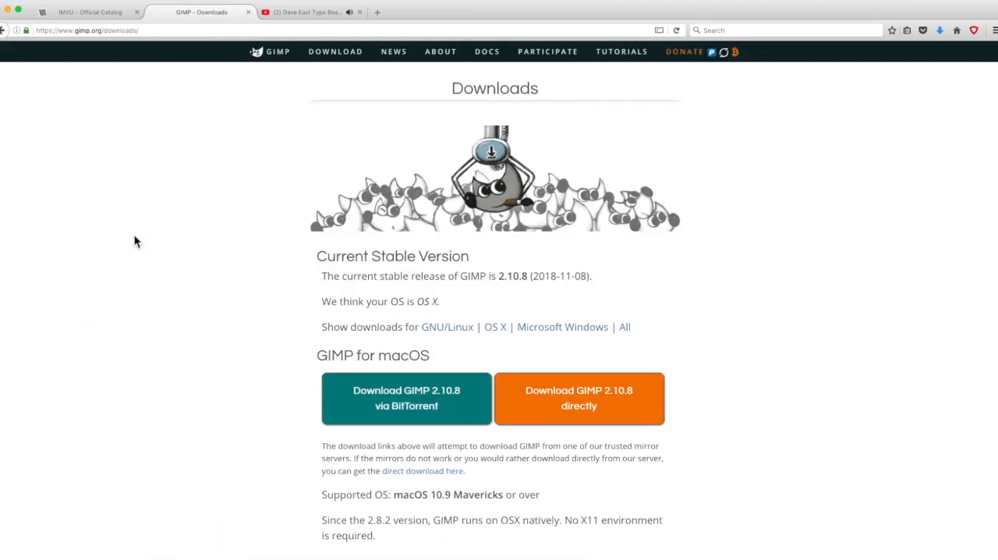
scroll(706, 402, down, 3)
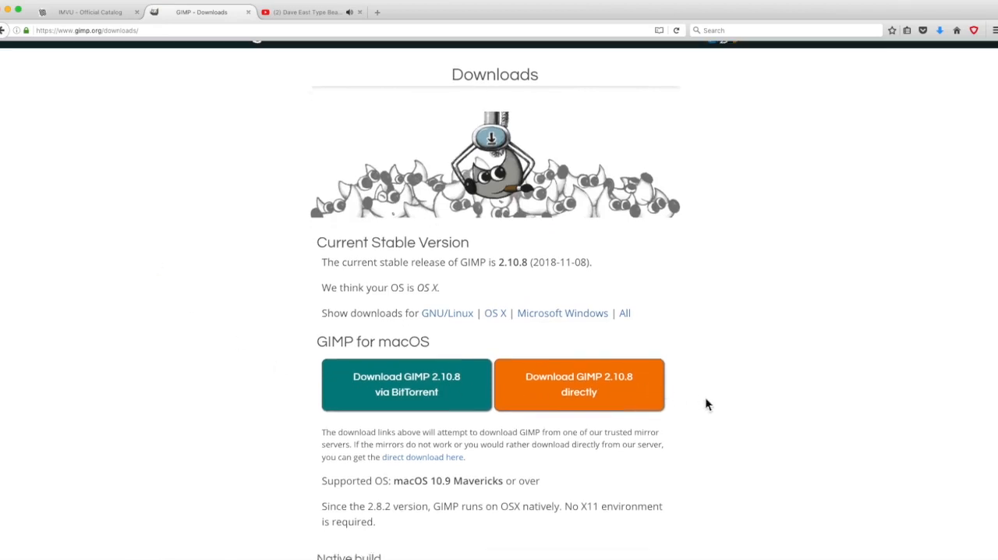
scroll(689, 390, down, 3)
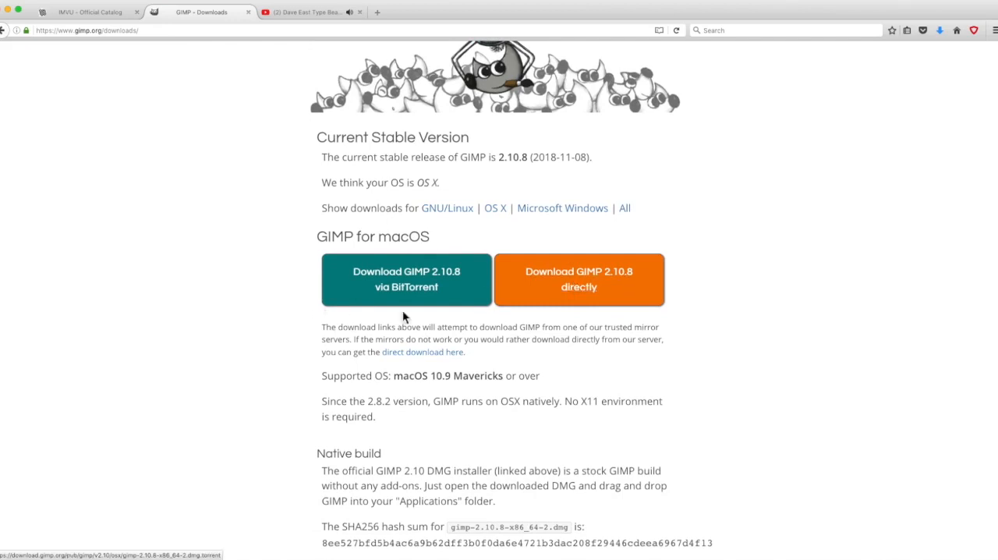
scroll(657, 356, down, 3)
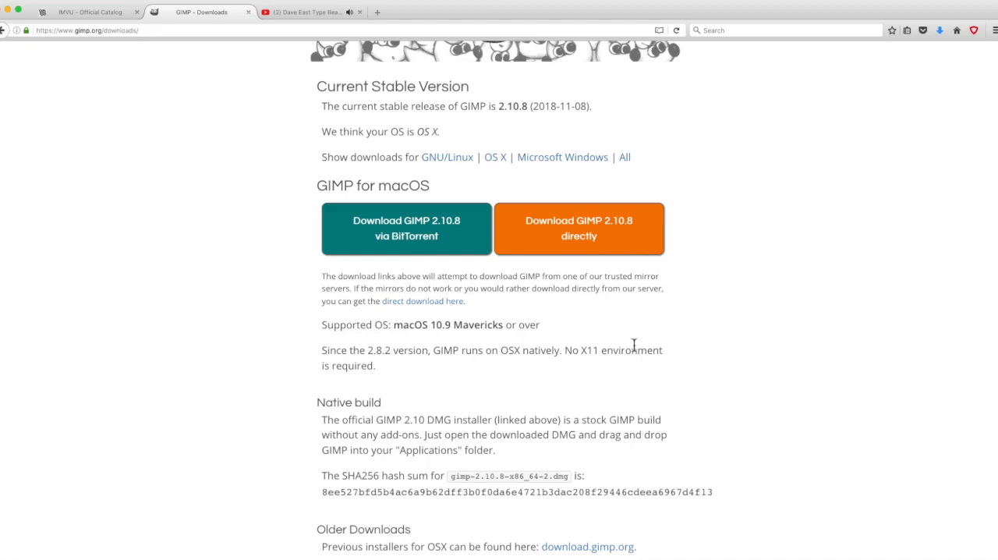
scroll(754, 223, up, 2)
scroll(752, 222, up, 2)
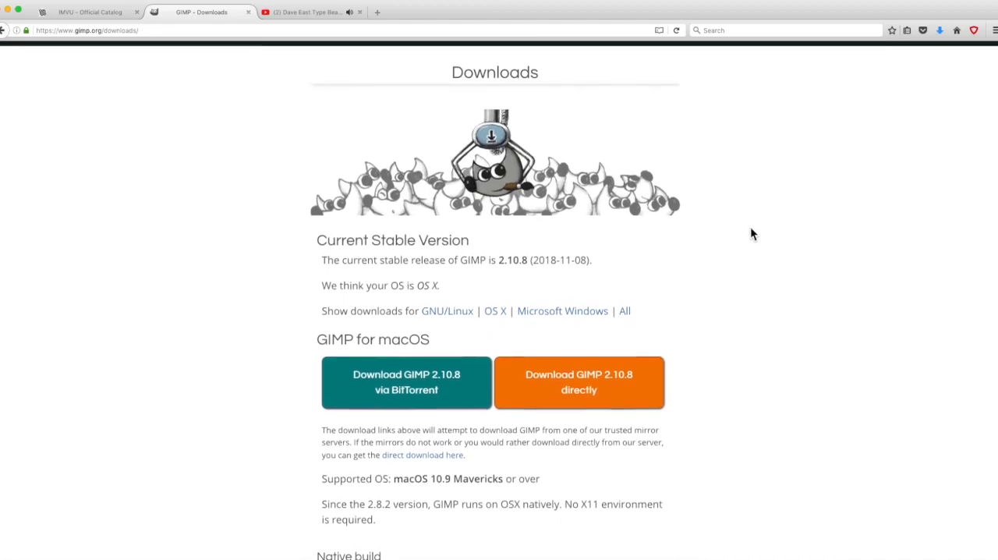
scroll(709, 280, up, 1)
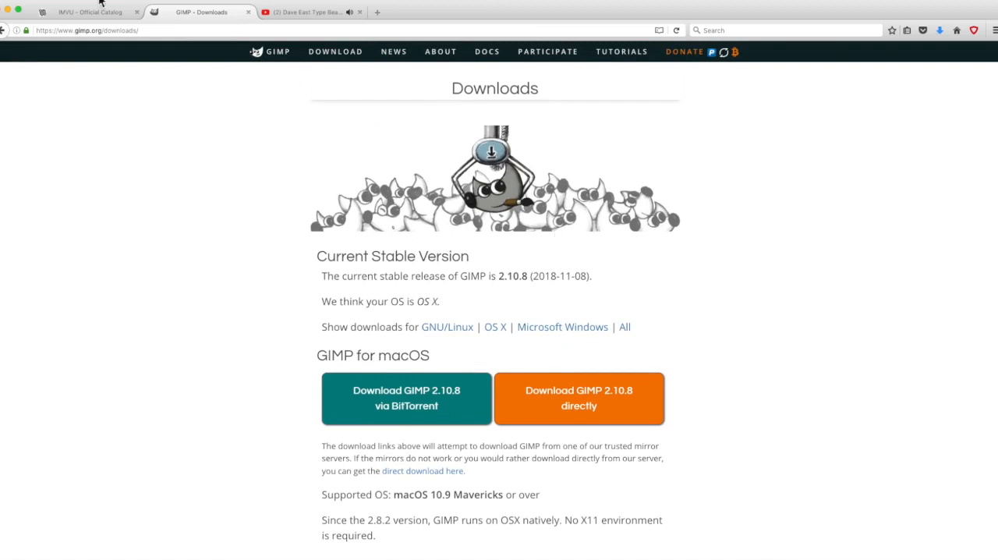
click(3, 30)
click(5, 33)
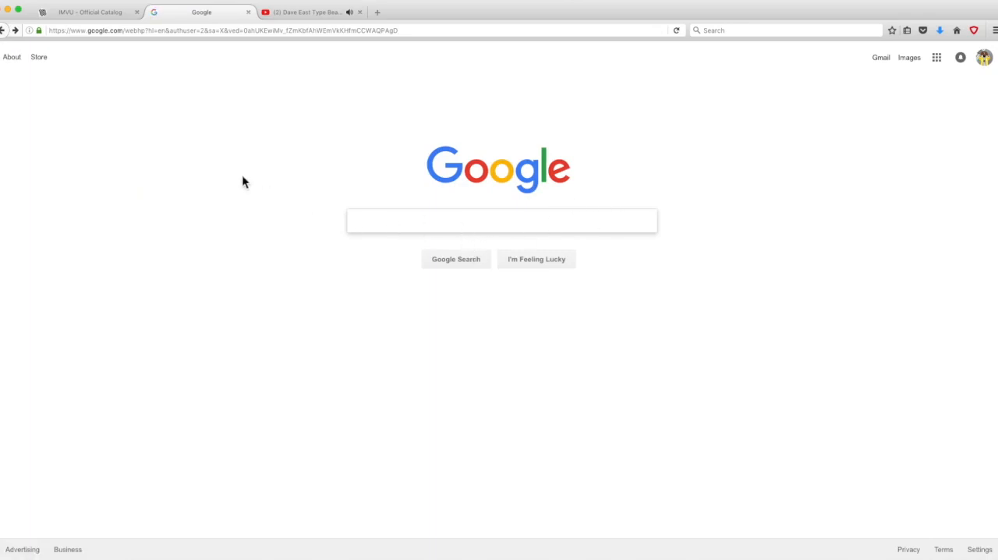
Step: Go to the open IMVU catalog and search it for "Baller"
click(105, 14)
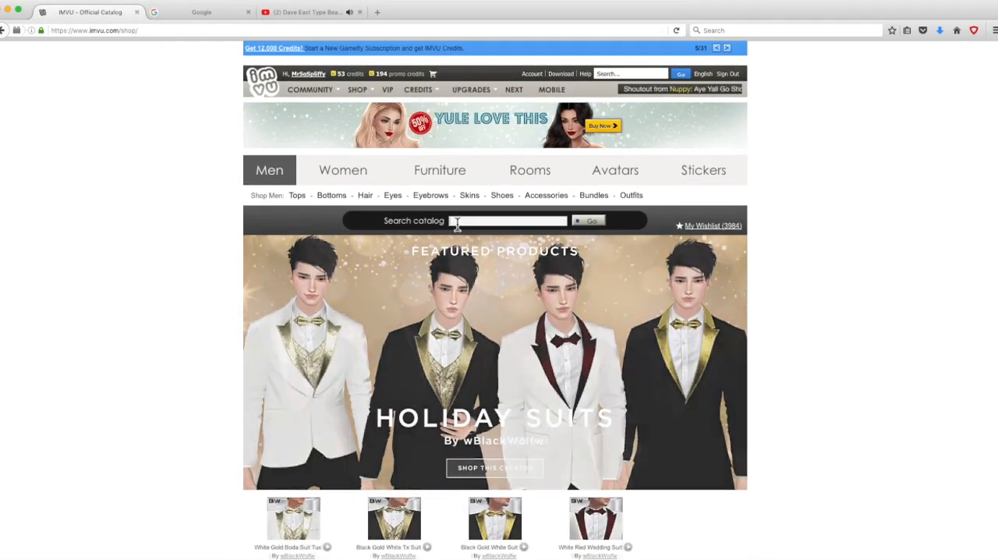
click(457, 221)
text(B)
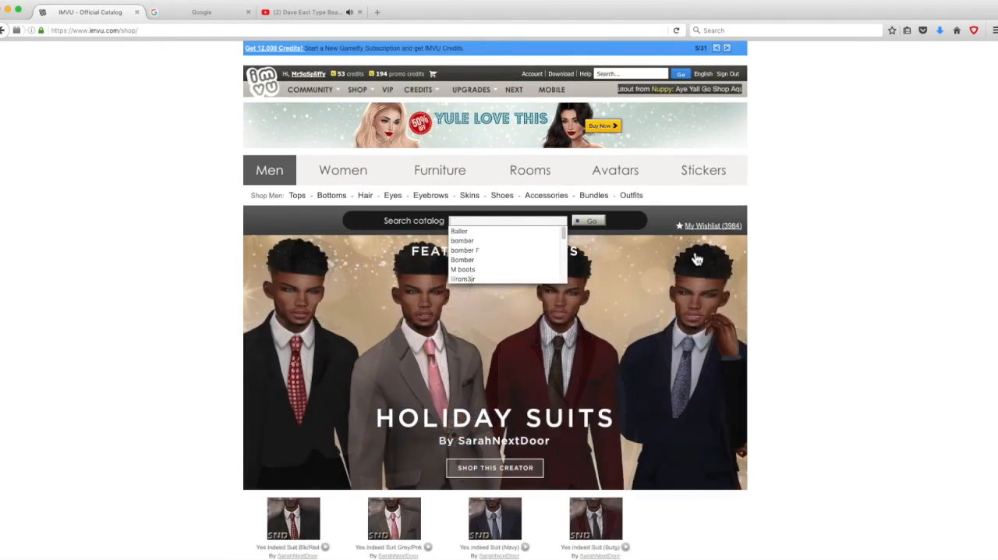
text(aller)
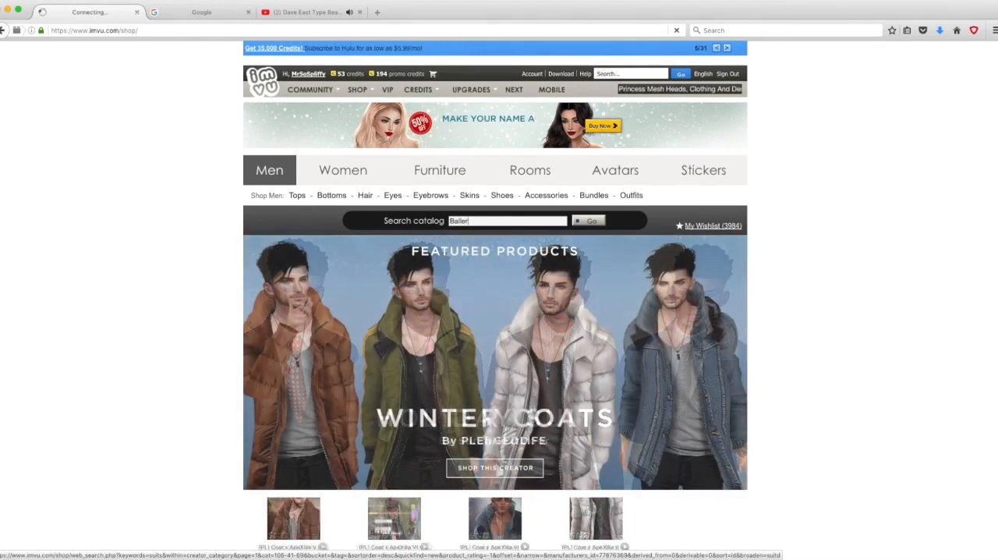
key(Return)
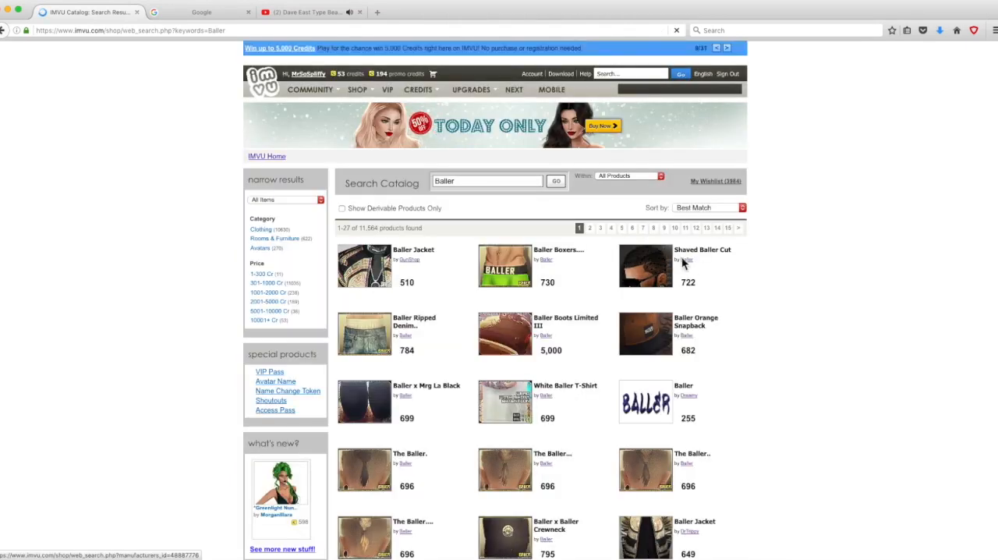
Step: Open the list of products by the creator Baller and look through it
click(549, 262)
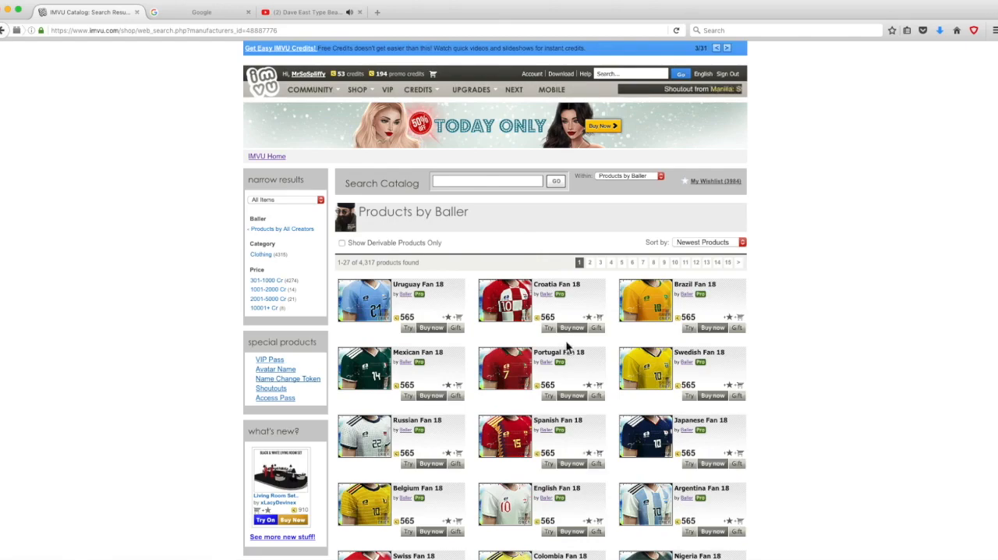
scroll(654, 344, down, 2)
scroll(654, 344, down, 2)
scroll(531, 261, up, 5)
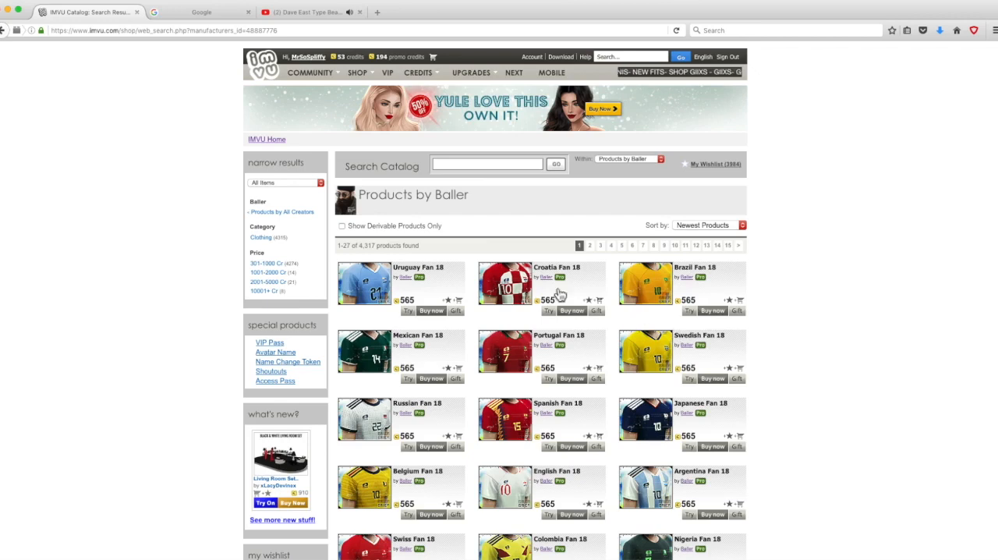
Step: Search within Baller's products for "Bomber" and look over the matching jackets
click(527, 169)
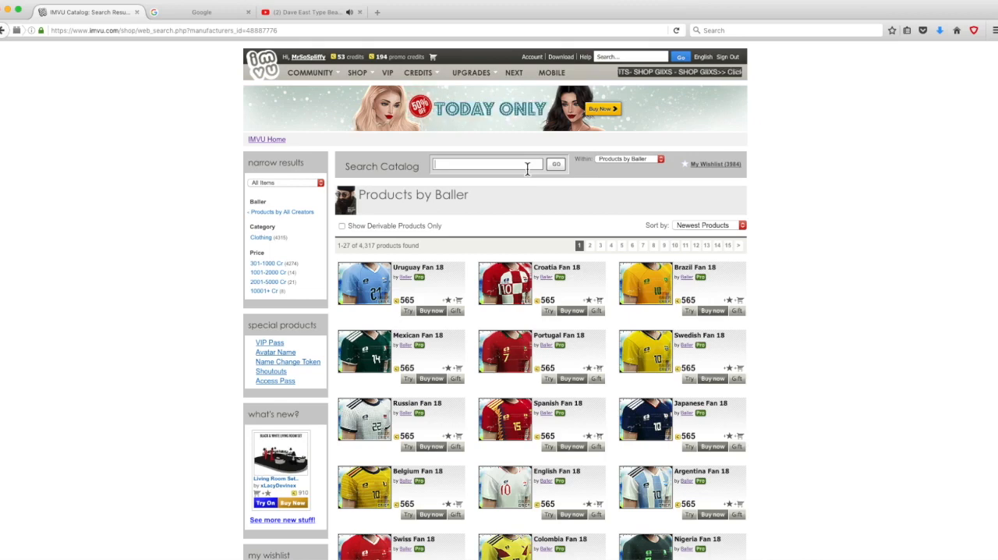
click(528, 169)
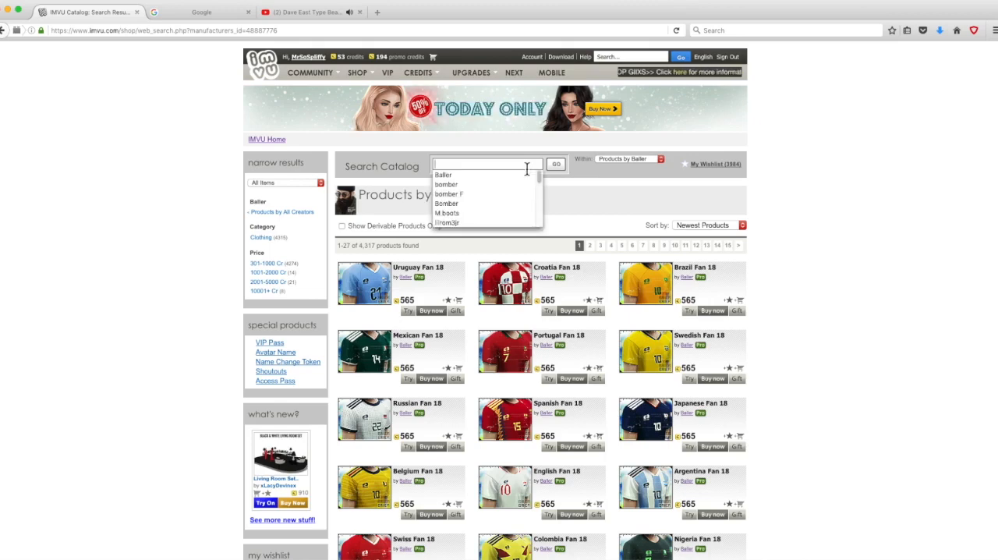
text(Bomber)
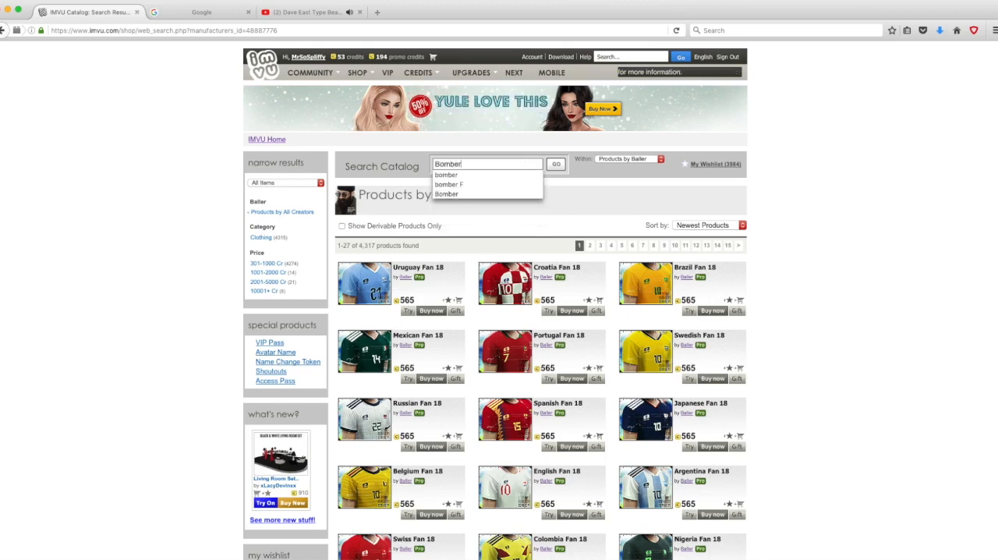
key(Return)
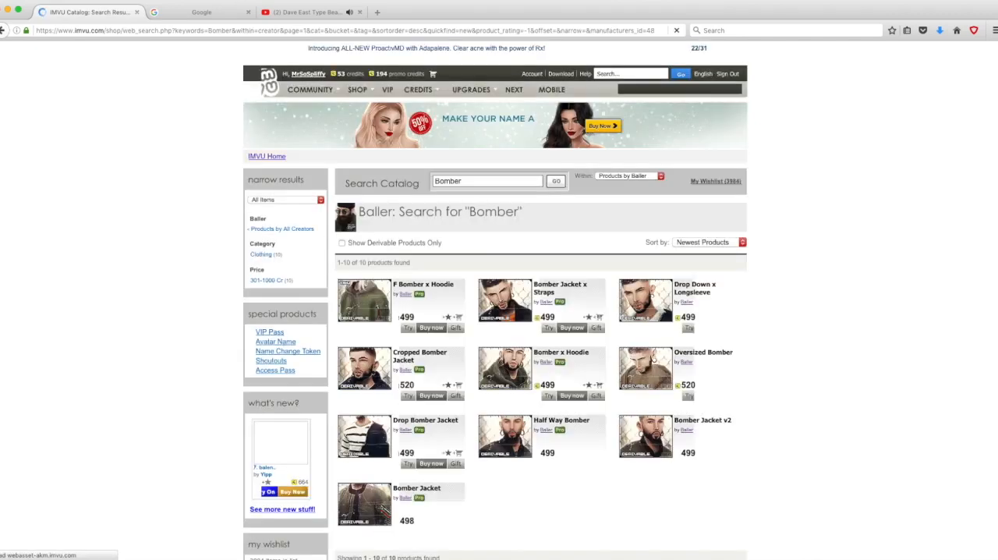
scroll(359, 97, down, 4)
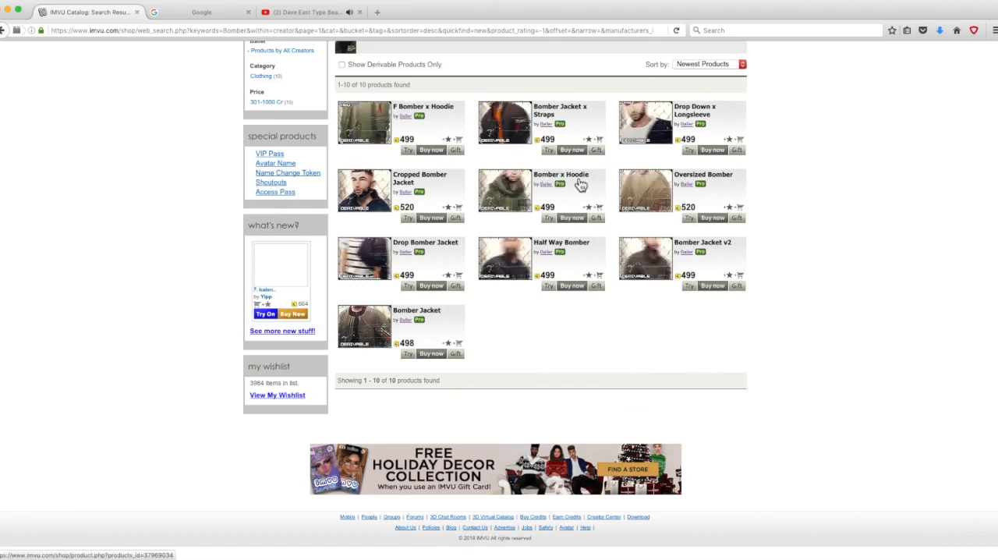
Step: Open the Bomber x Hoodie product page and examine its texture images and wireframe mesh templates
click(521, 199)
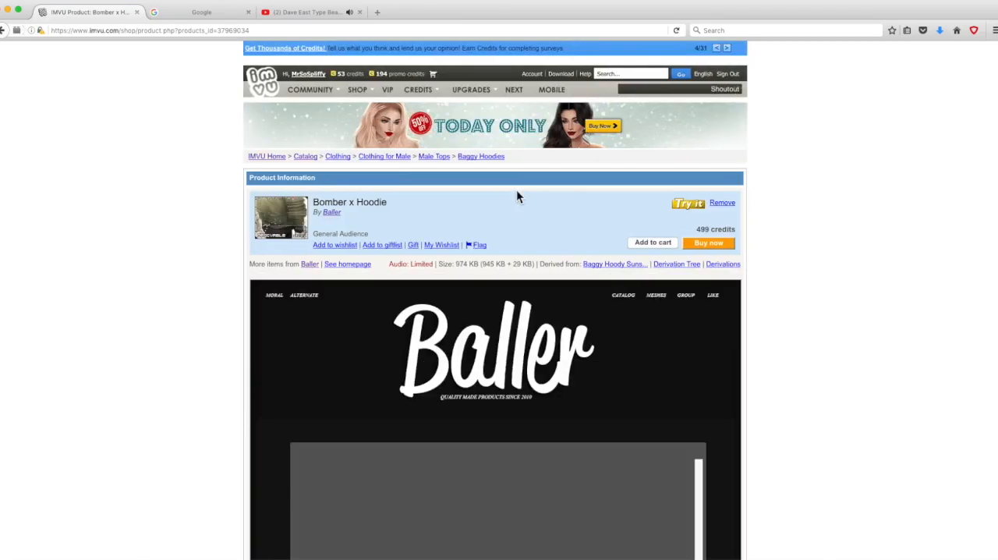
scroll(773, 283, down, 1)
scroll(775, 284, down, 5)
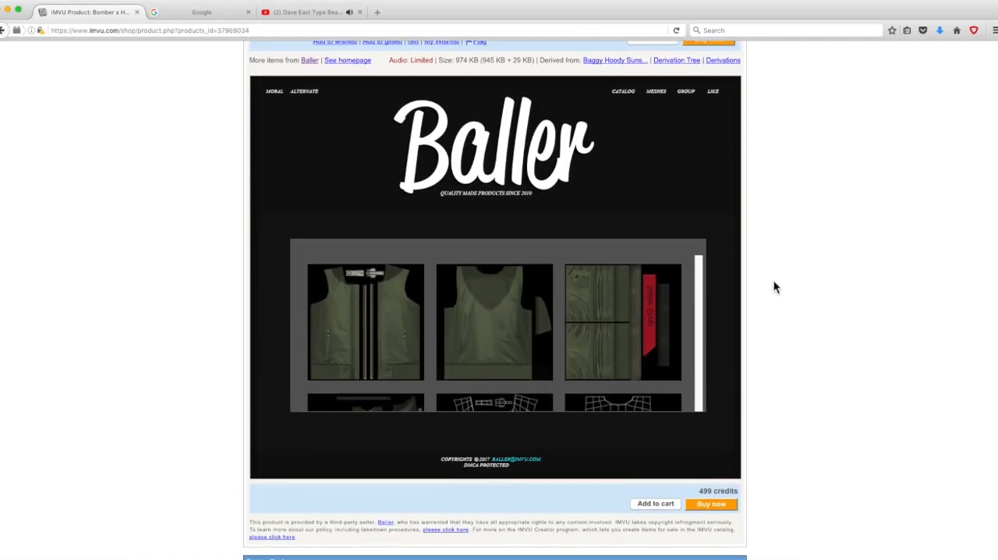
scroll(718, 385, down, 1)
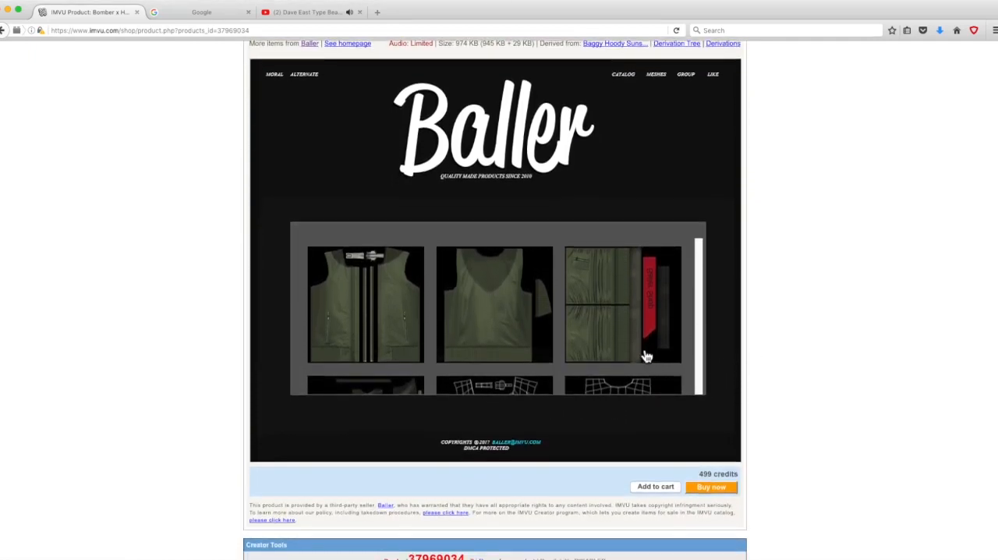
scroll(647, 351, down, 2)
scroll(647, 358, down, 4)
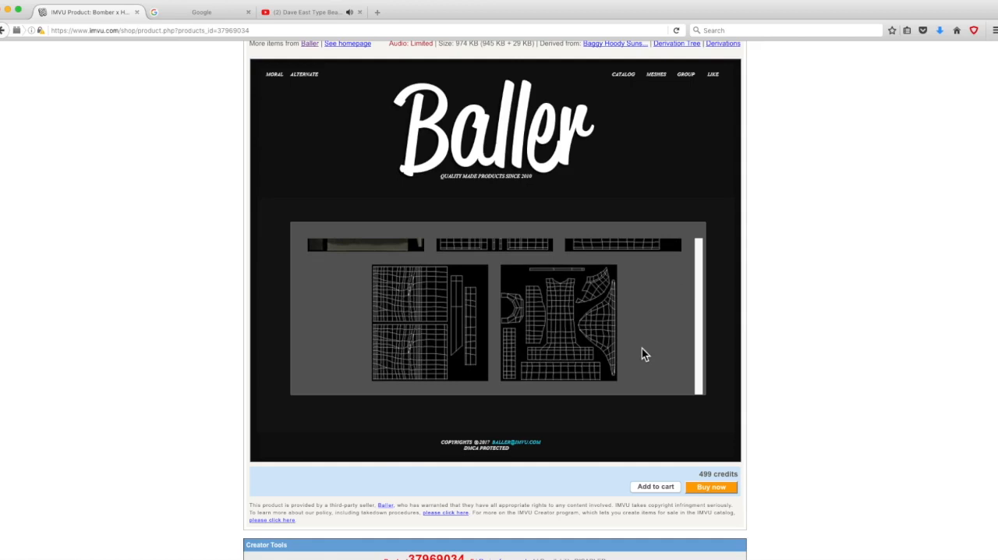
scroll(682, 355, up, 1)
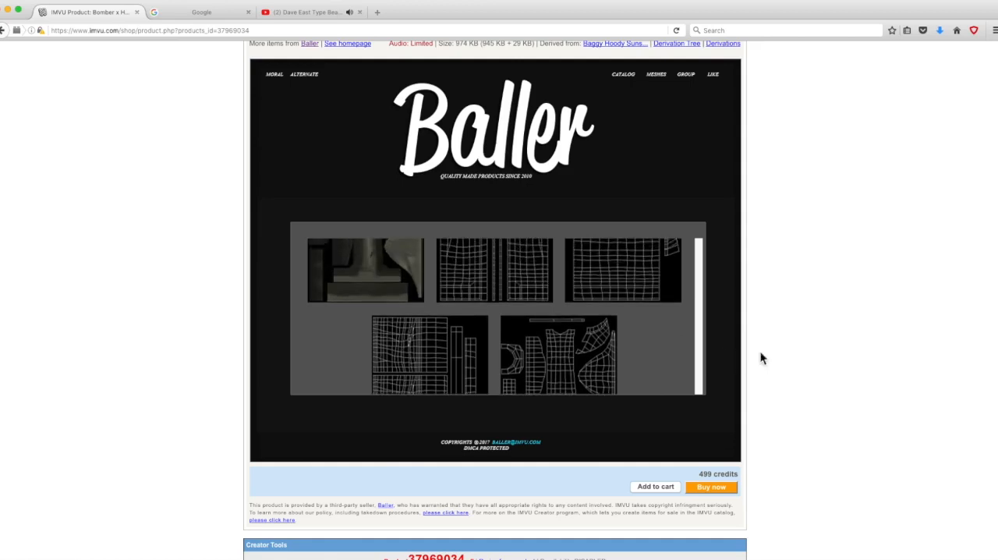
scroll(826, 347, up, 3)
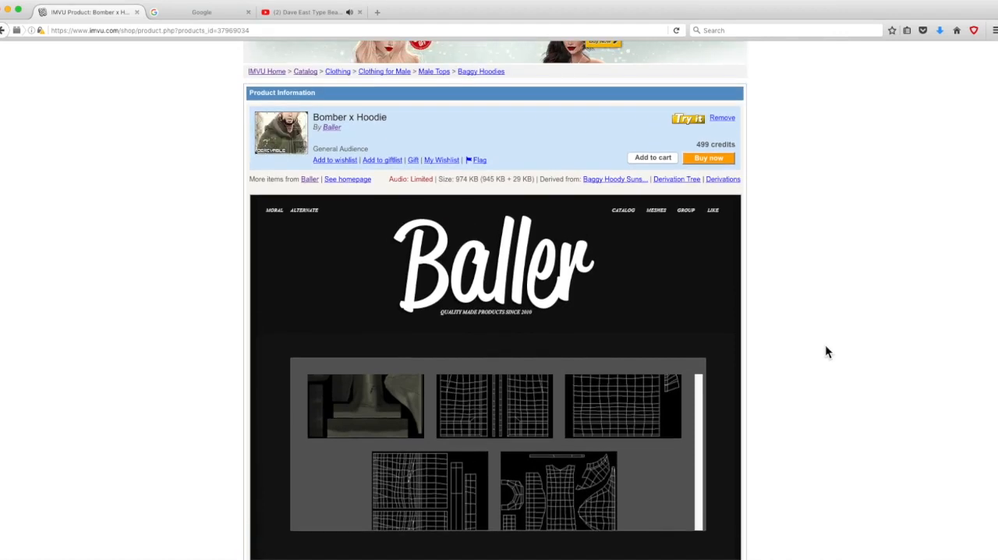
scroll(736, 411, down, 1)
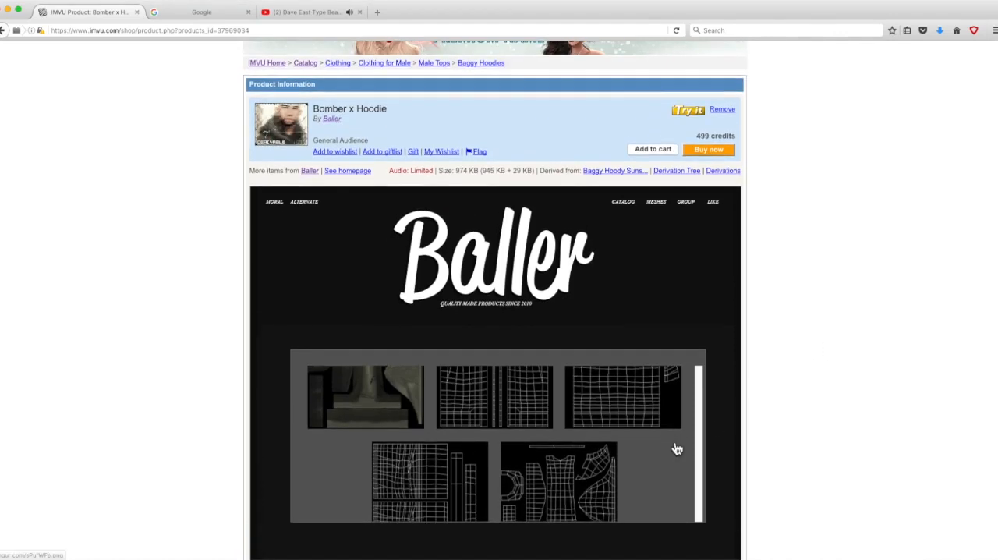
scroll(676, 447, down, 1)
scroll(672, 441, up, 2)
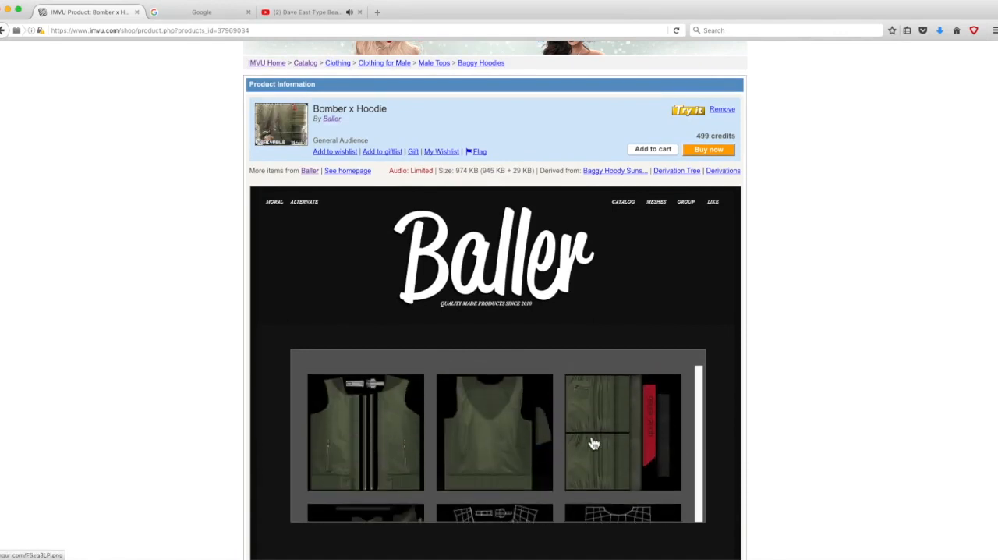
scroll(593, 443, down, 3)
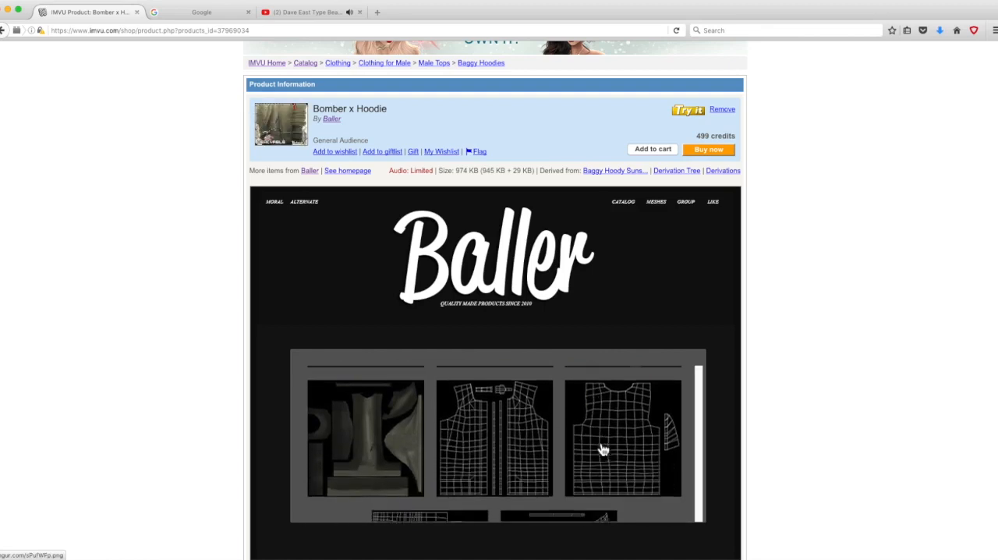
Step: Open the Bomber x Hoodie's front, back and sleeve textures full size in separate tabs and bring up the front texture's image options
scroll(601, 447, down, 3)
scroll(515, 467, up, 3)
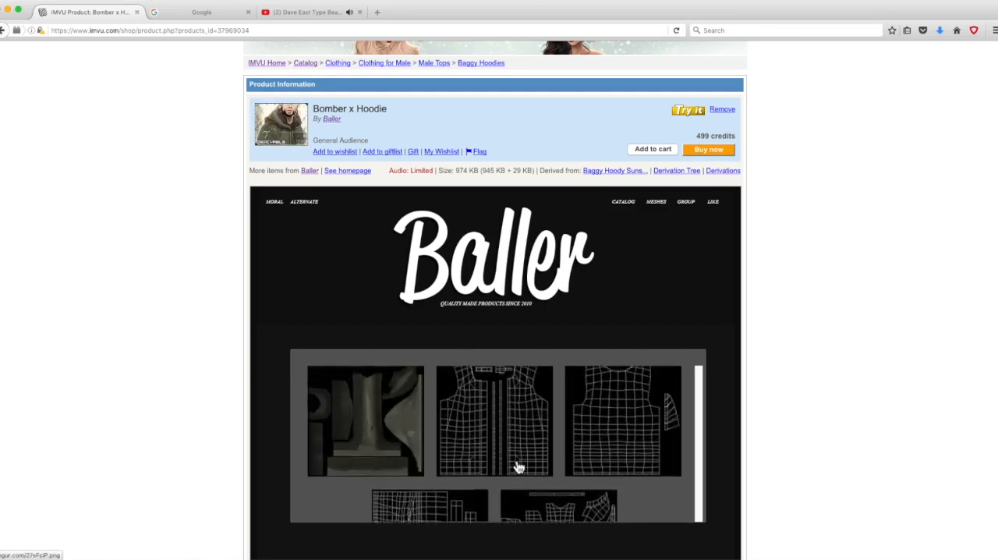
scroll(499, 471, down, 1)
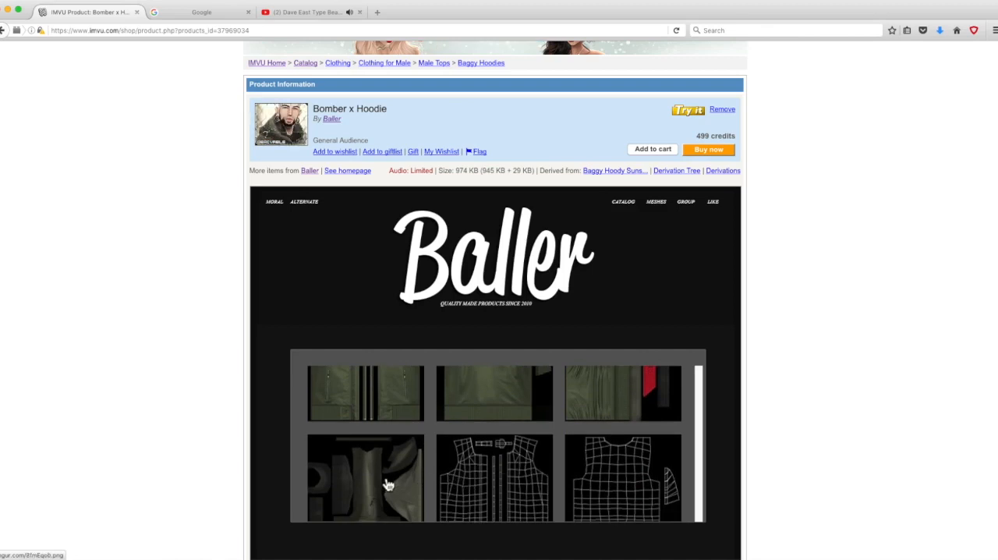
scroll(429, 432, up, 2)
click(376, 436)
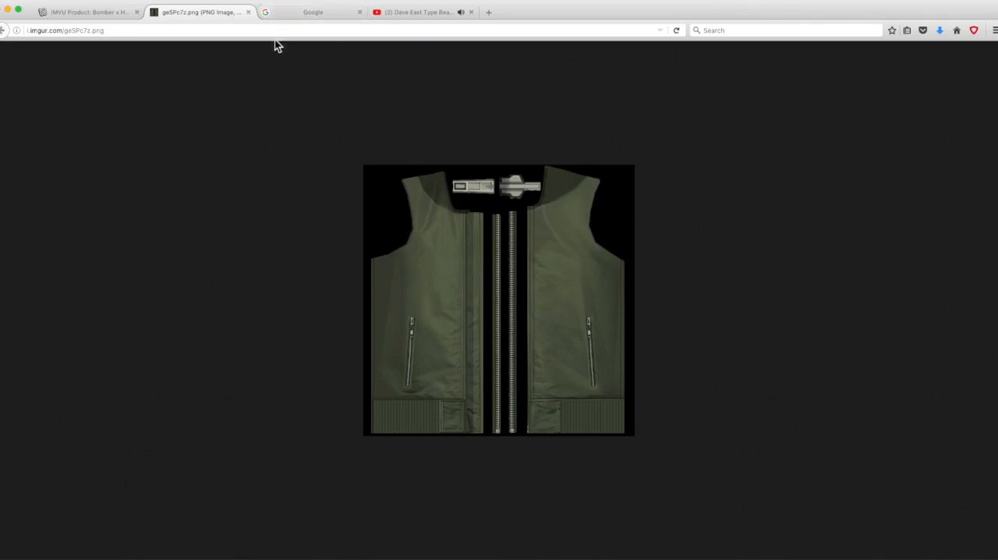
click(118, 14)
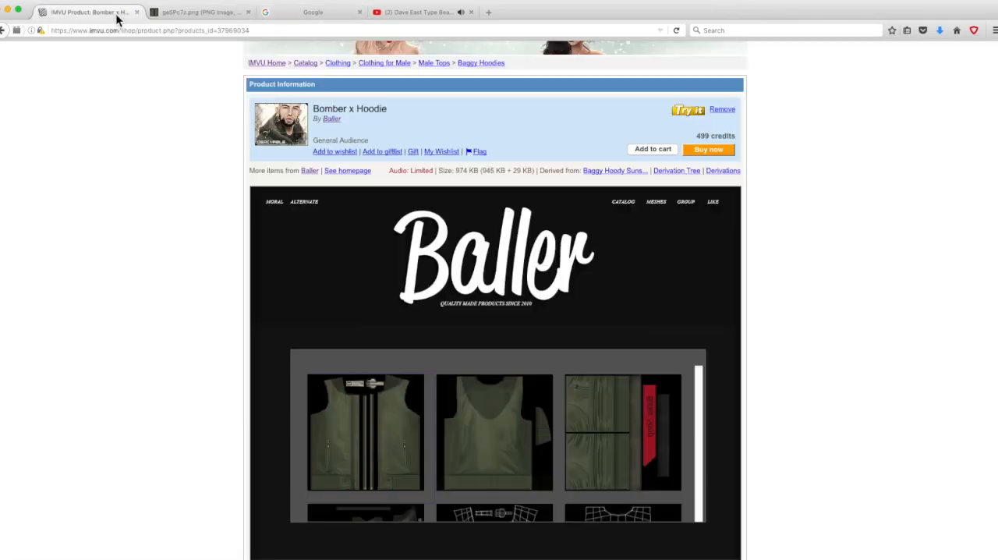
click(484, 413)
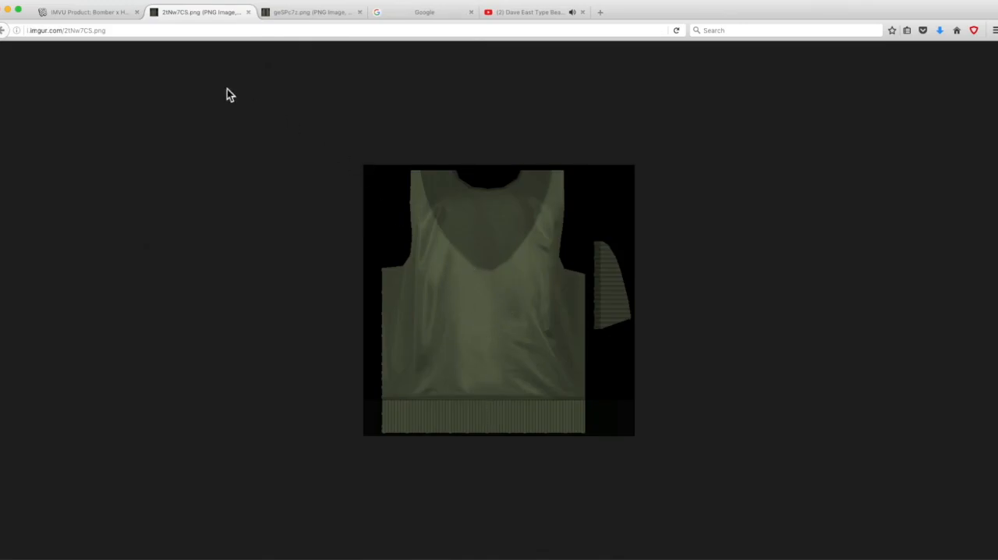
click(95, 12)
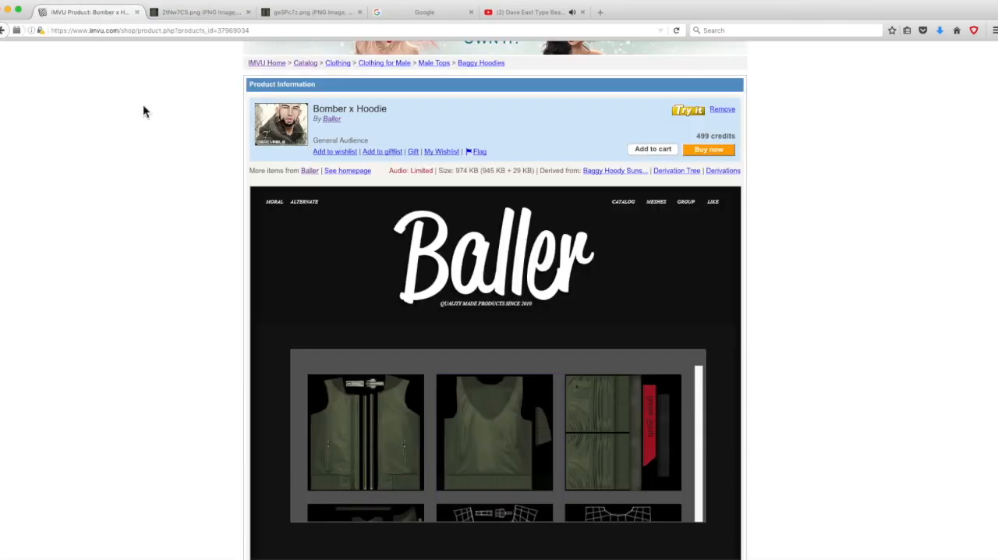
click(611, 439)
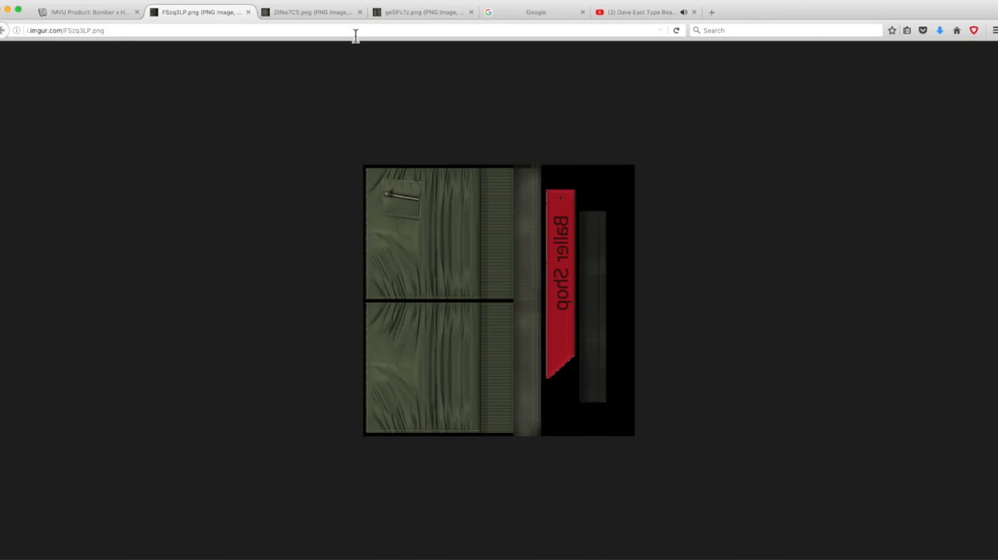
click(426, 17)
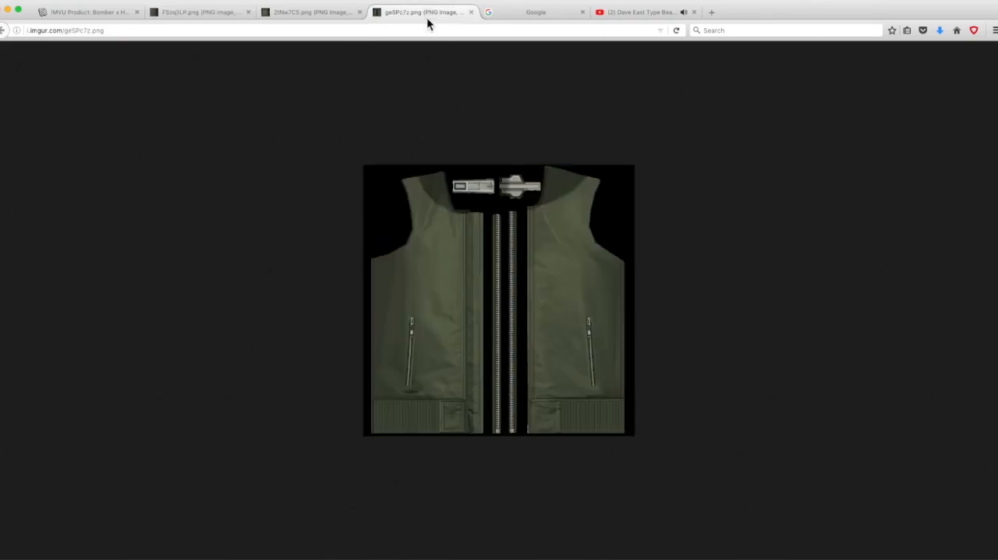
right_click(429, 240)
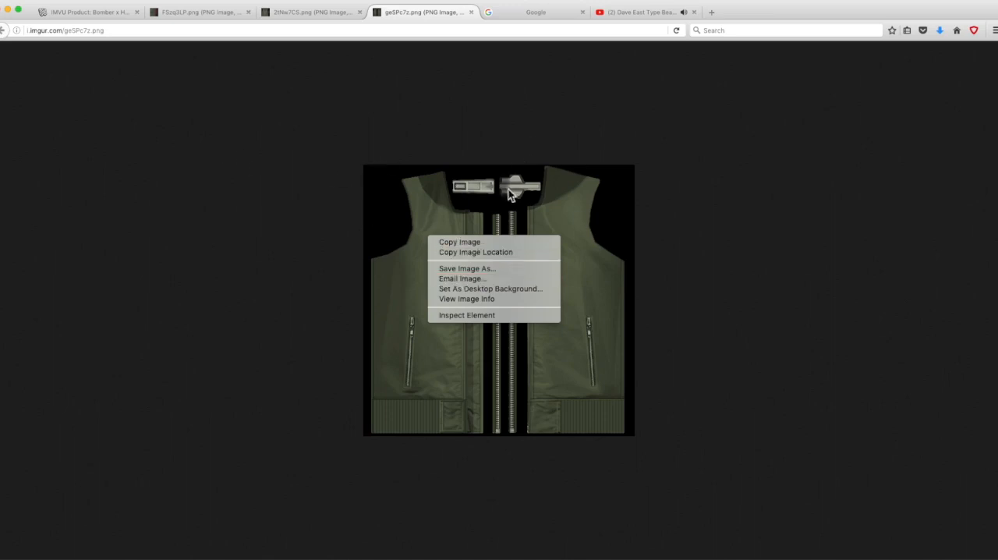
Step: Close the front, back and sleeve texture image tabs and return to the Bomber x Hoodie product page
click(472, 12)
click(360, 12)
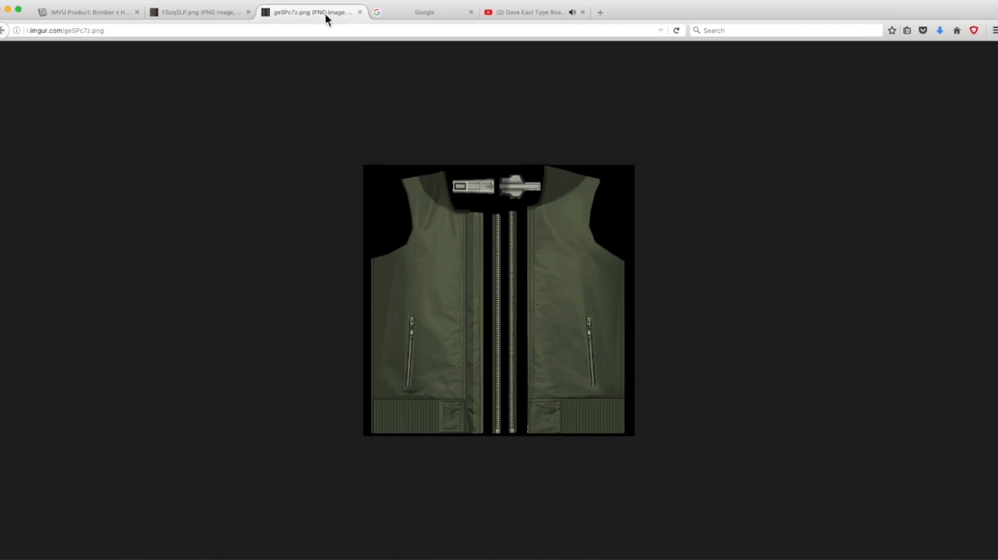
click(360, 12)
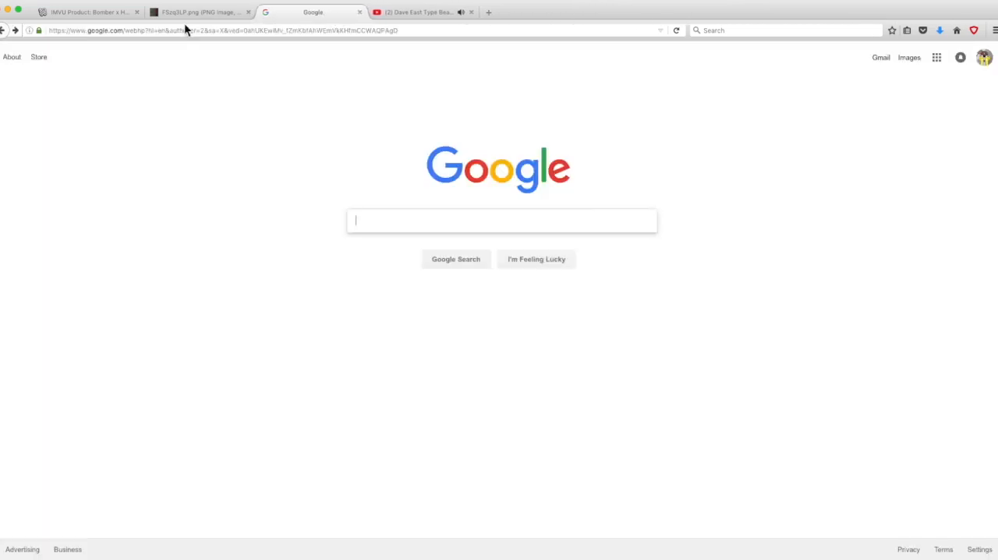
click(231, 17)
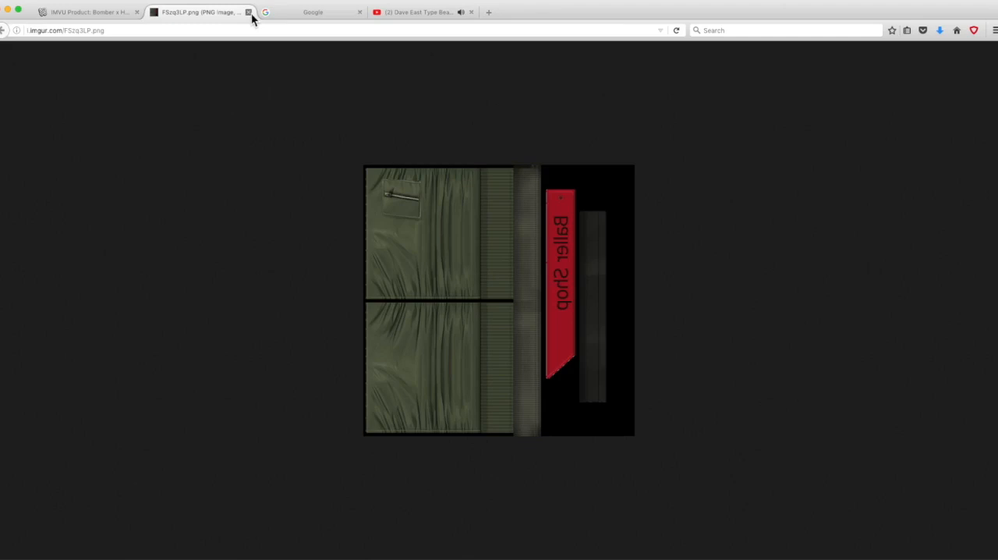
click(249, 13)
click(115, 16)
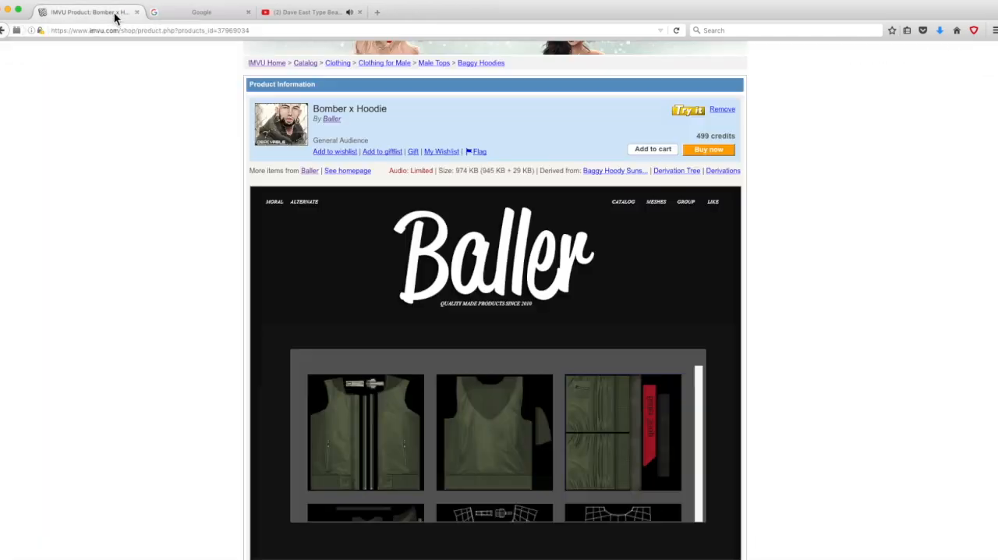
Step: Switch to GIMP and reposition the Layers dialog and the image window holding the jacket front texture
scroll(822, 257, down, 4)
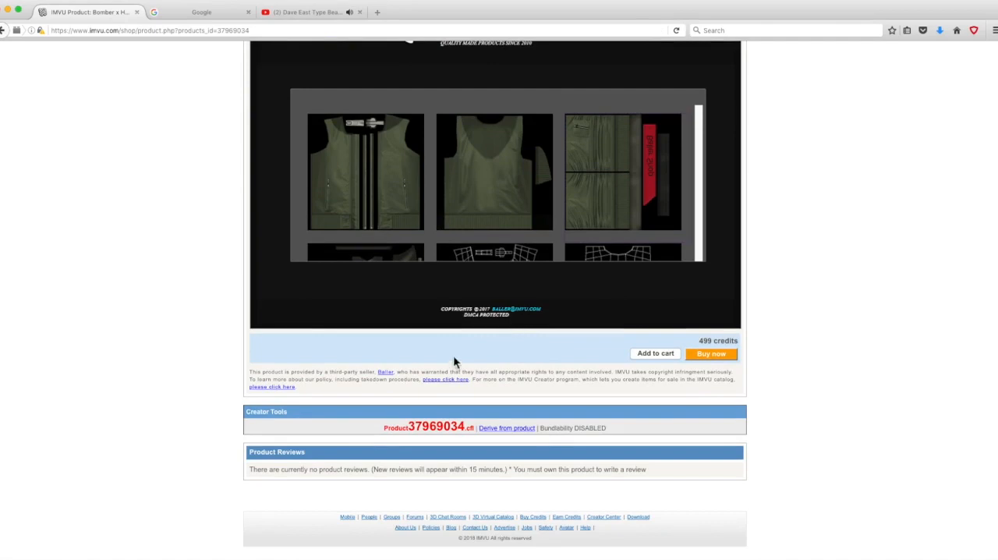
key(ctrl+Up)
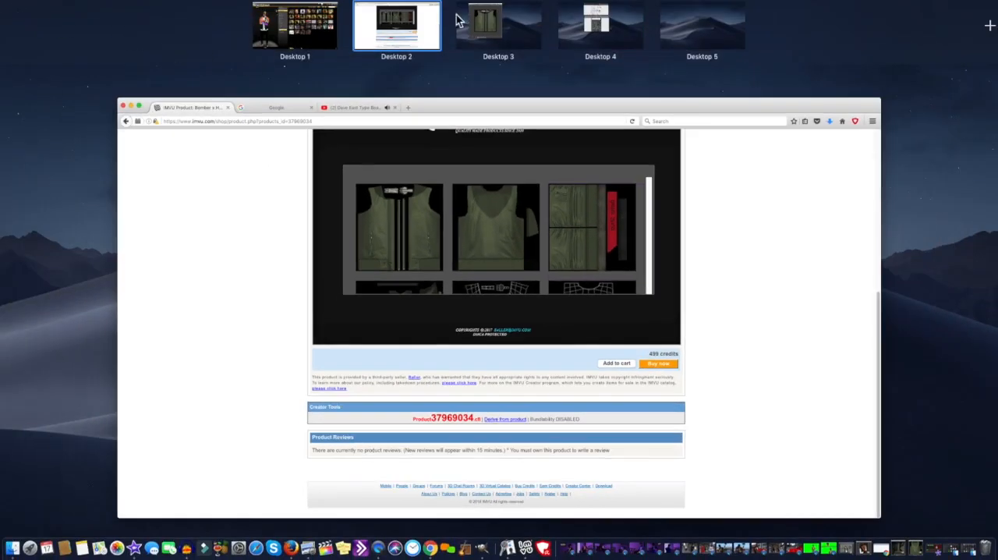
click(458, 20)
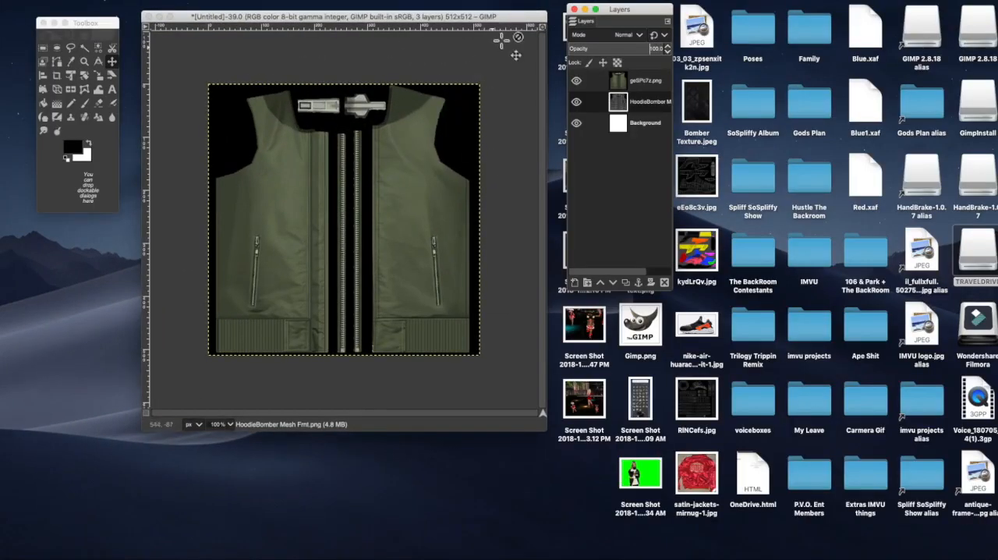
drag(615, 9, 630, 15)
mouse_move(514, 22)
mouse_down()
mouse_move(540, 16)
mouse_move(520, 16)
mouse_up()
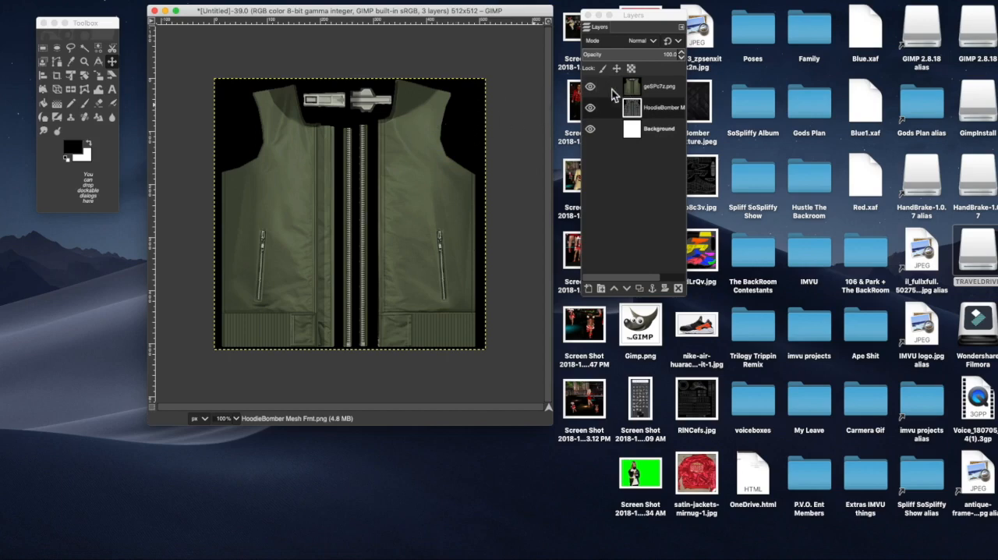
Step: Select the geSPc7z.png texture layer and toggle its visibility to compare it with the HoodieBomber mesh layer, leaving the texture hidden
click(672, 95)
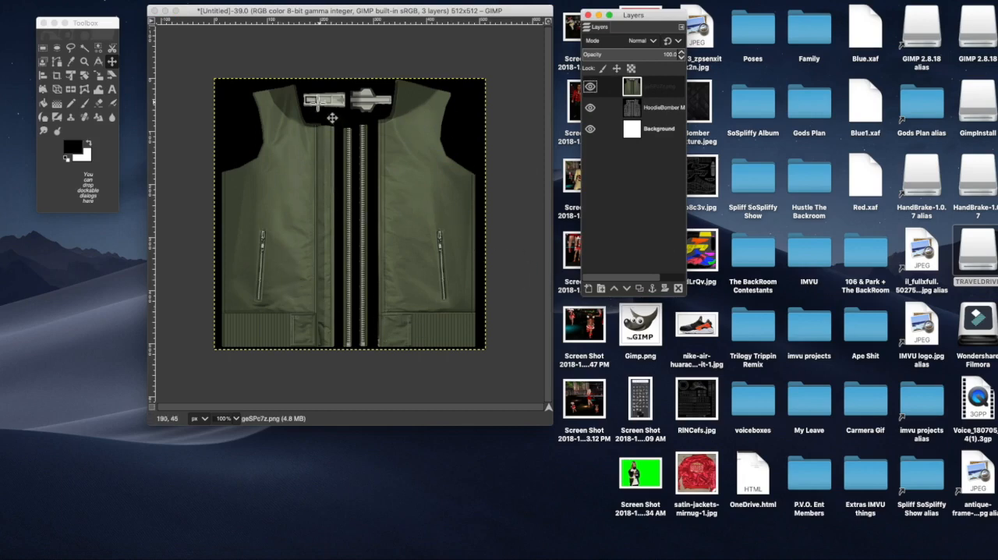
drag(322, 115, 383, 119)
click(591, 88)
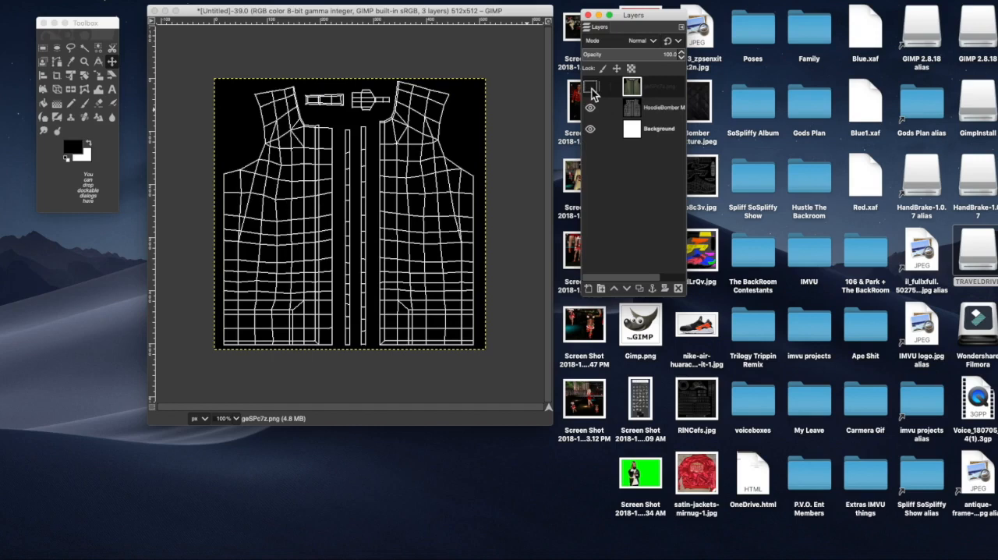
click(592, 88)
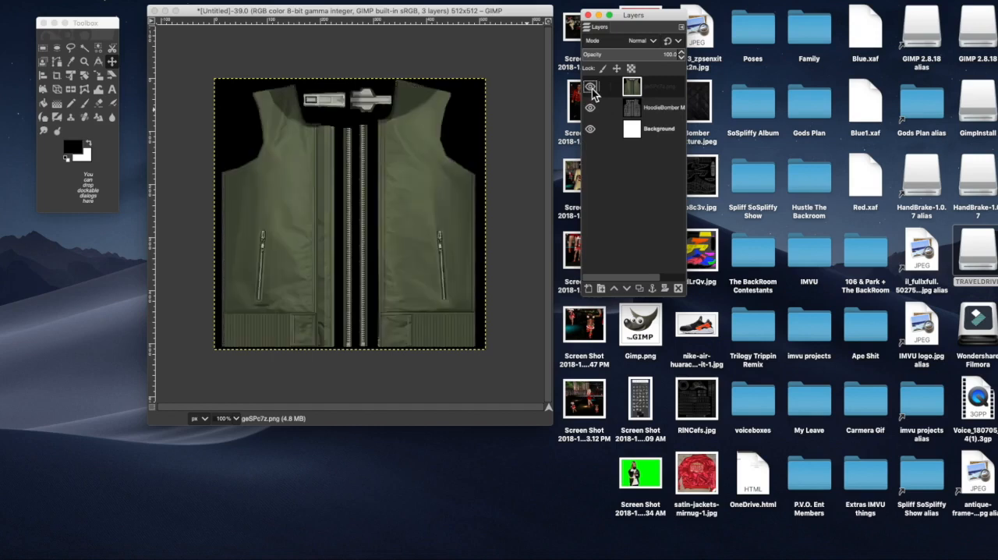
click(592, 88)
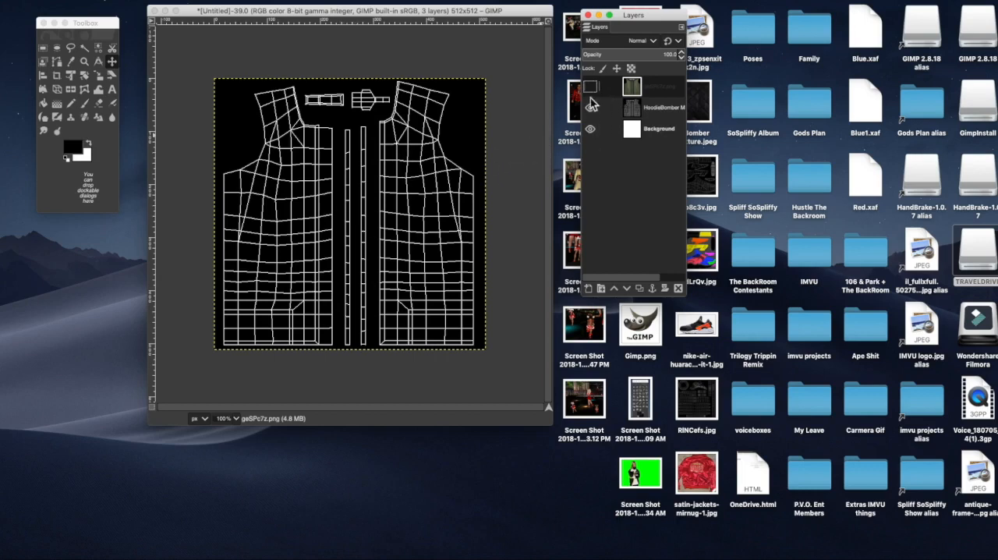
Step: Delete the white Background layer, then select the geSPc7z.png texture layer and make it visible
click(641, 130)
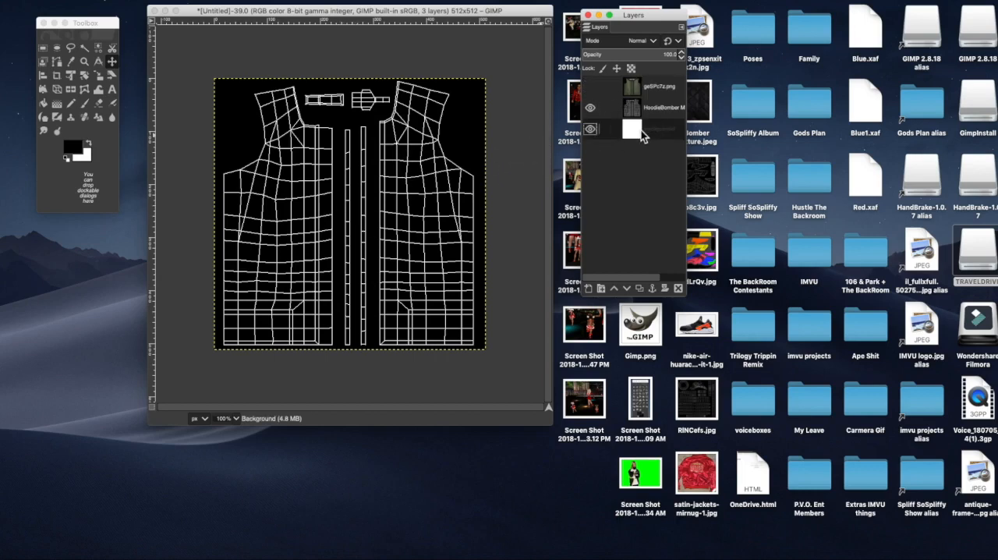
click(679, 290)
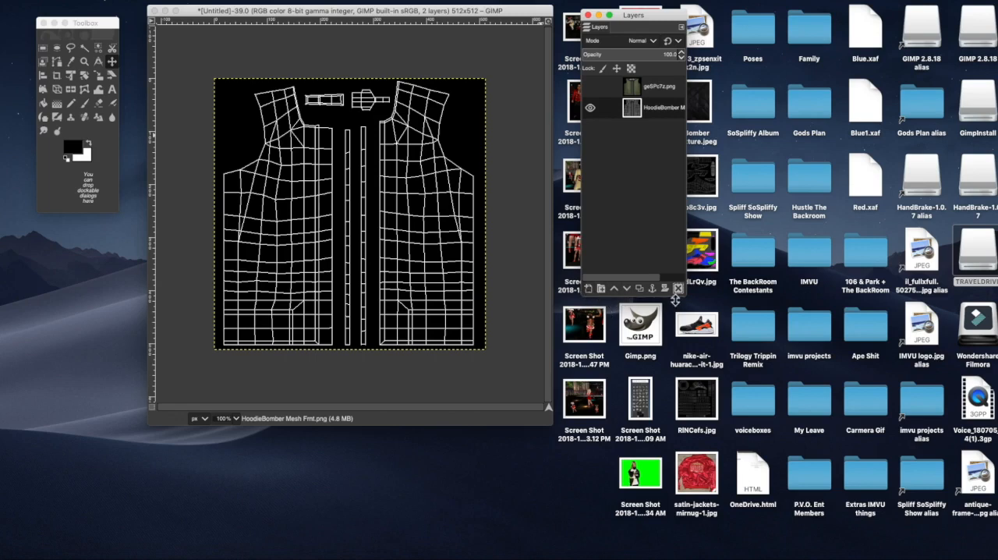
click(654, 90)
click(662, 111)
click(657, 90)
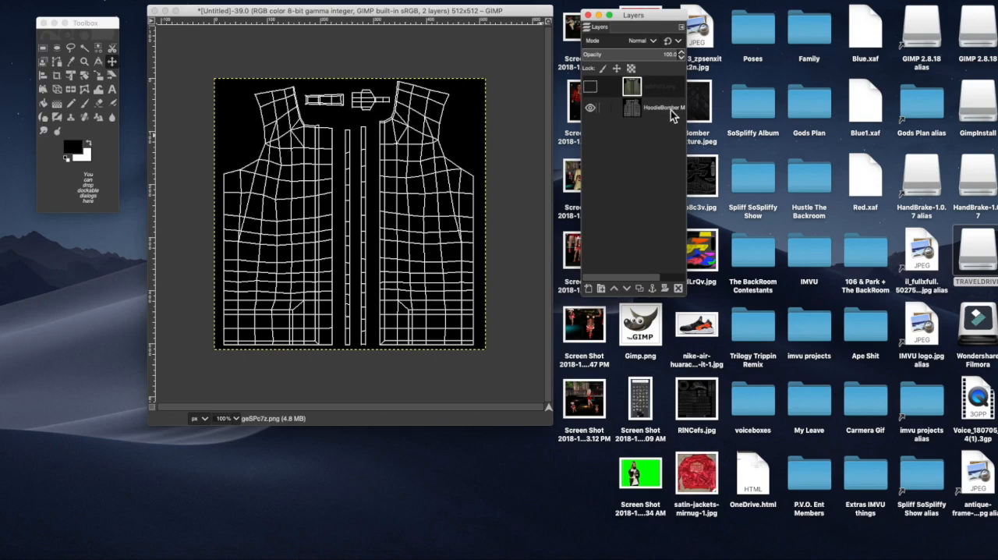
click(590, 90)
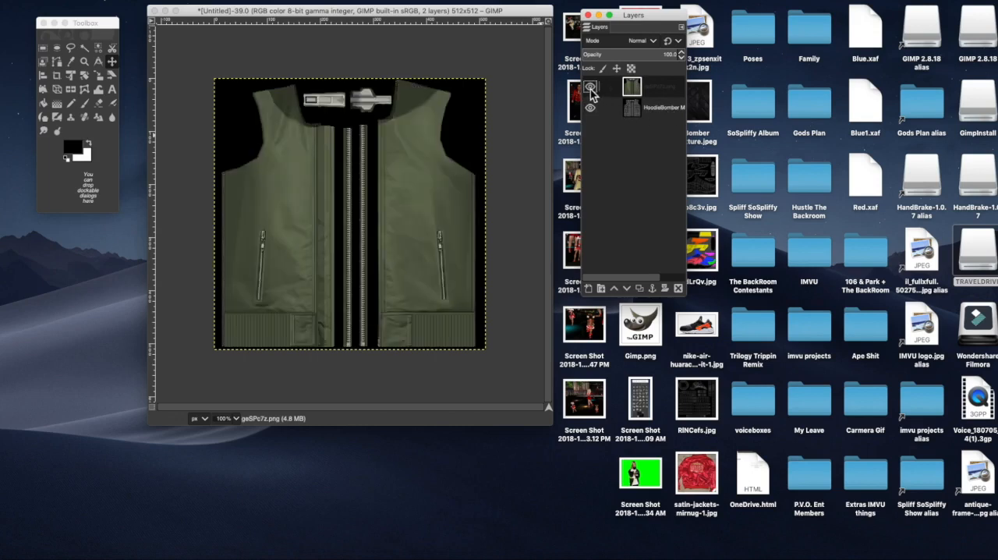
drag(653, 19, 649, 71)
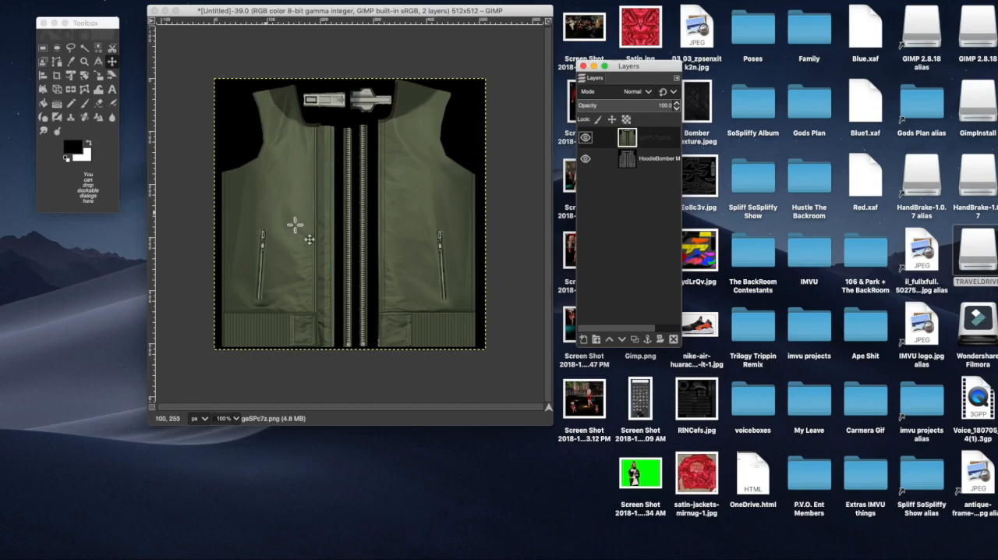
Step: Switch back to the web browser and search Google for "bomber texture"
key(ctrl+Up)
click(418, 30)
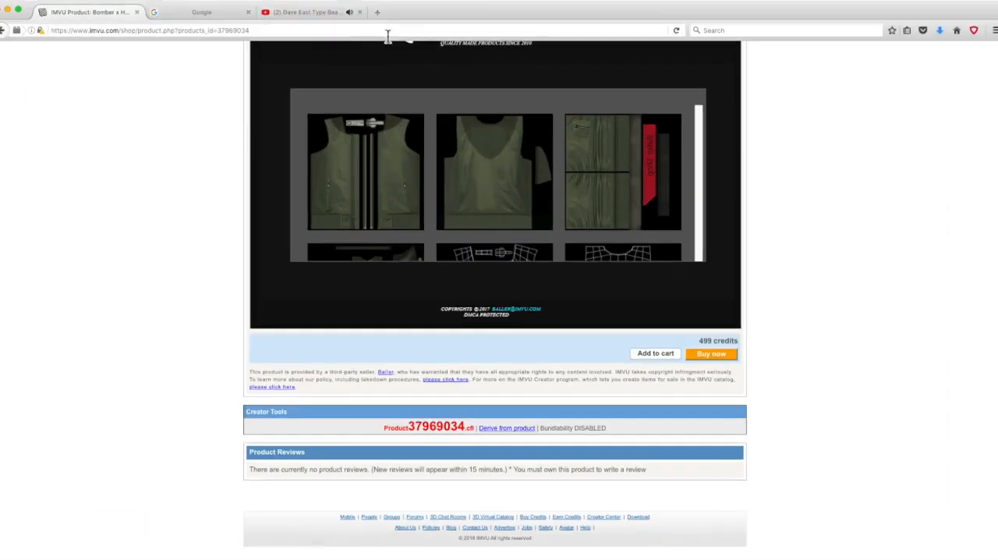
click(210, 14)
click(391, 215)
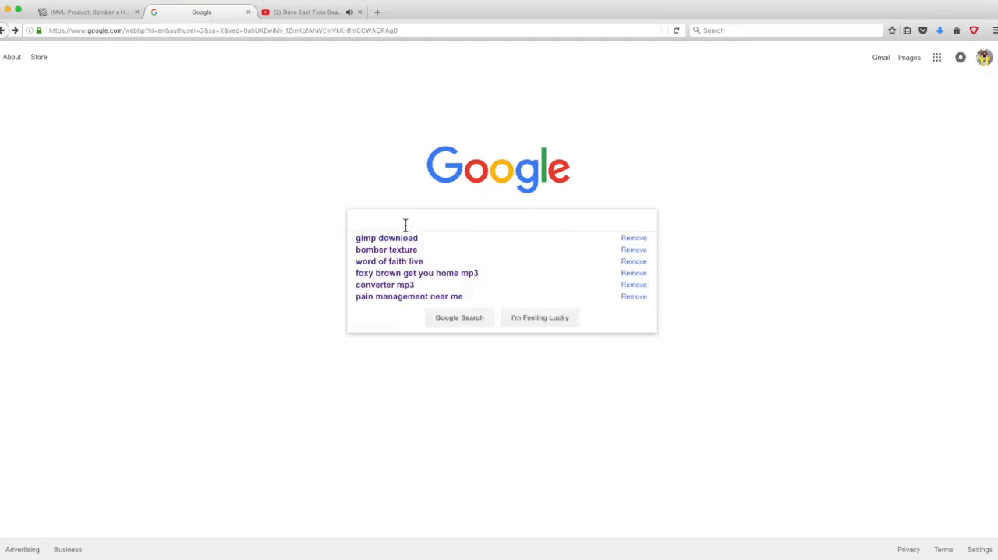
text(bomber)
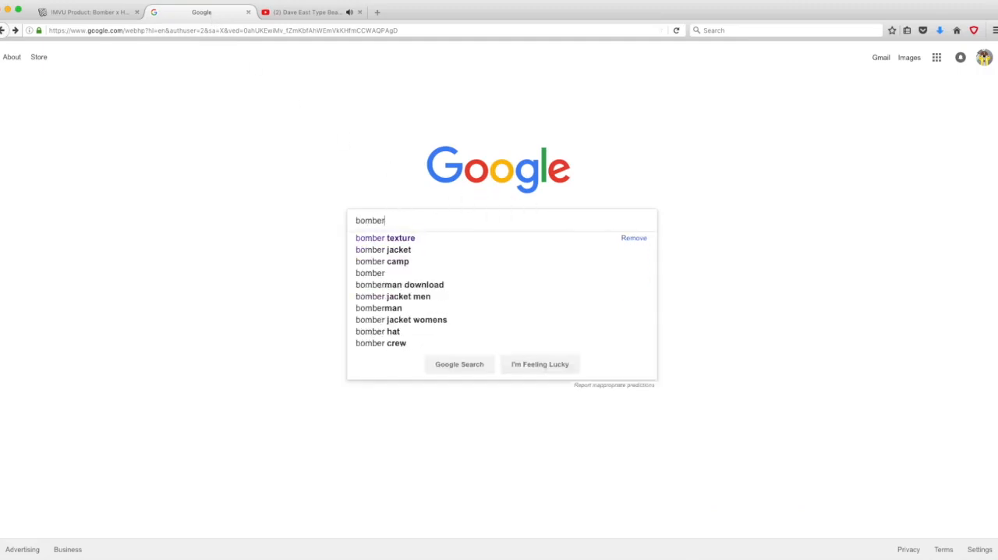
text( texture)
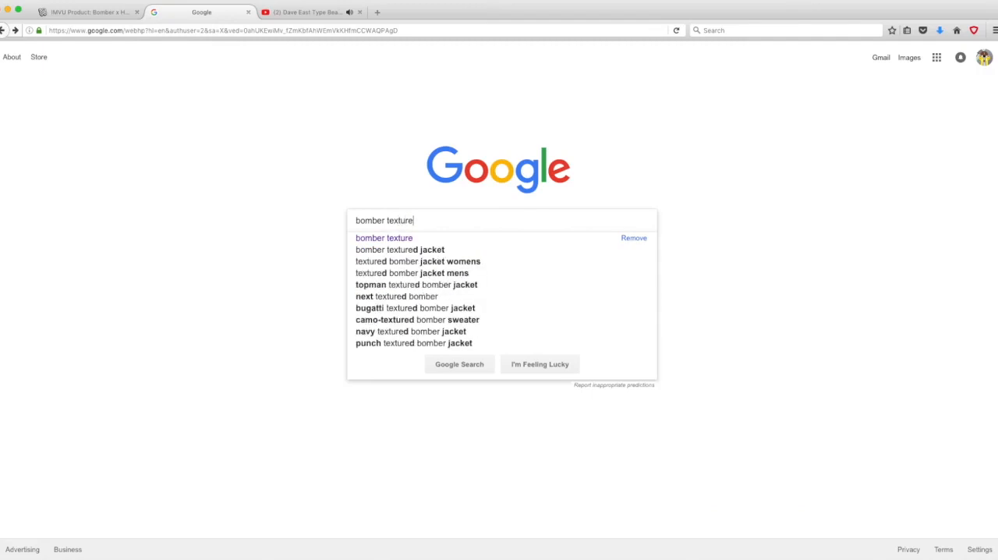
key(Return)
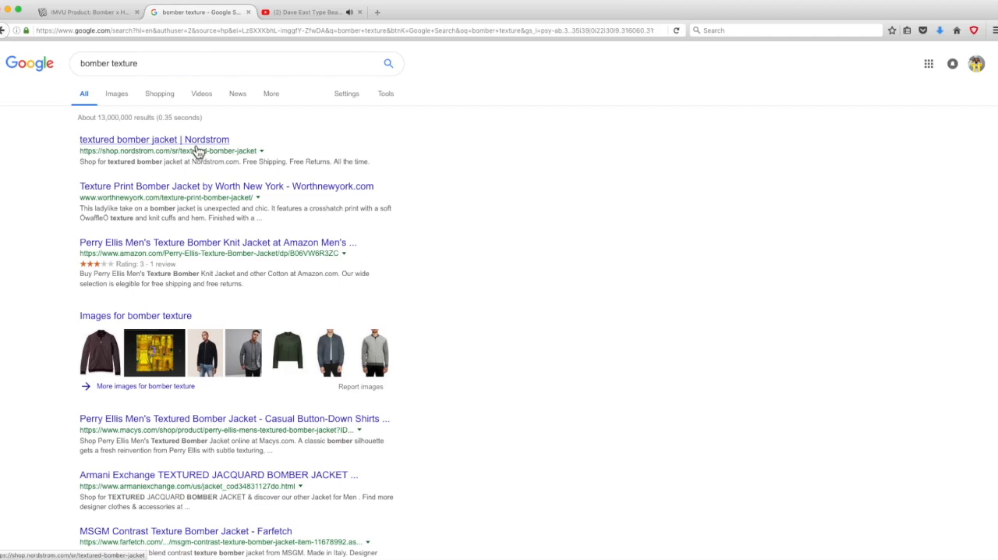
Step: Show the image results for "bomber texture" and browse them for a suitable fabric
click(124, 101)
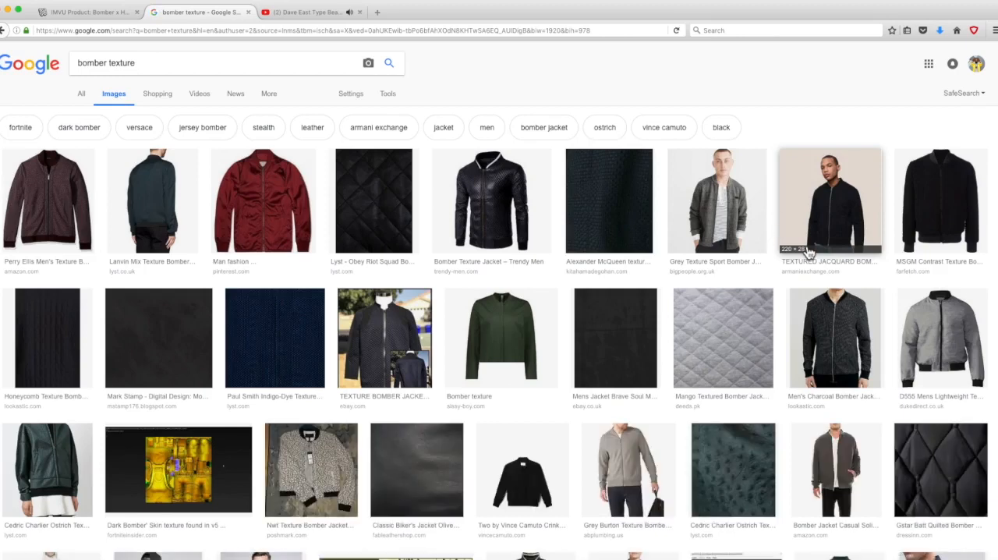
scroll(801, 365, down, 3)
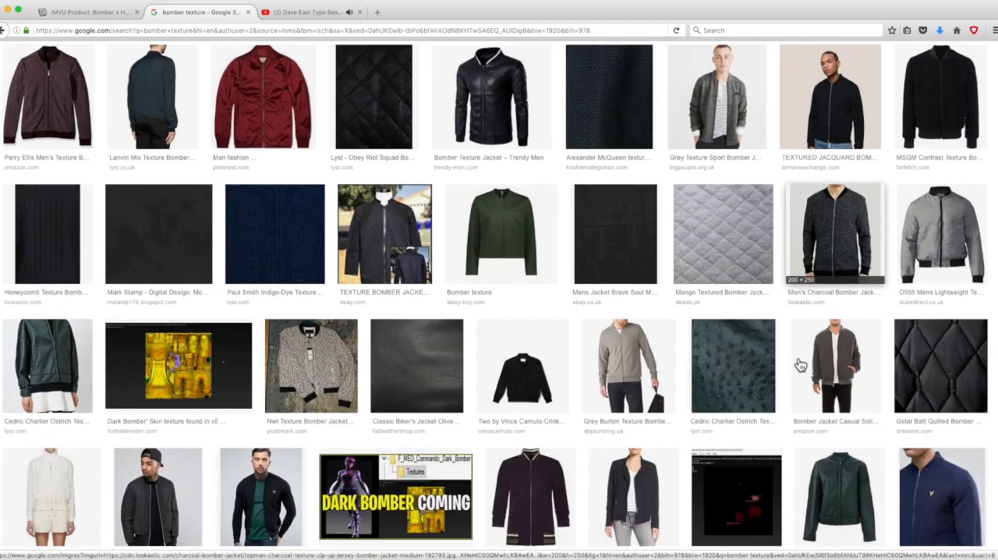
scroll(801, 365, down, 1)
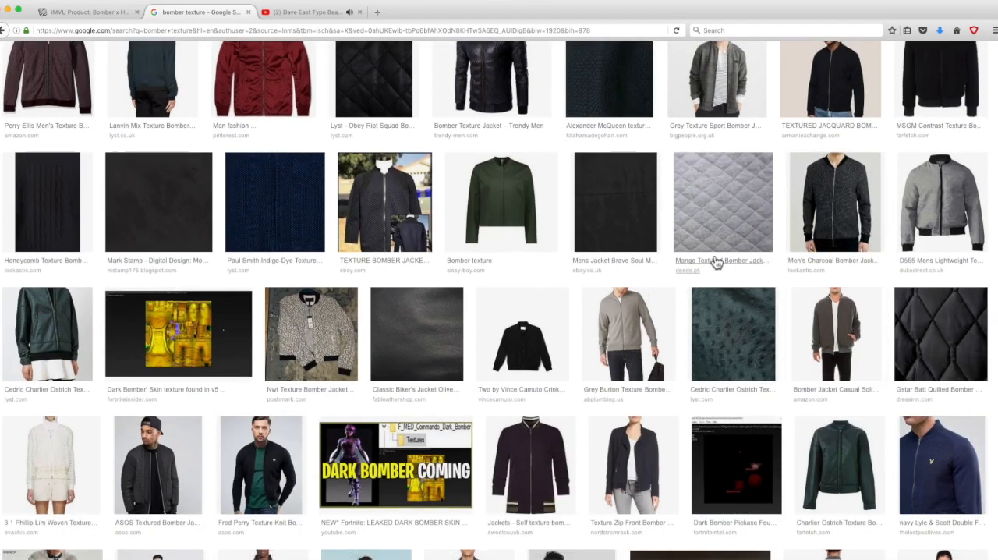
scroll(716, 263, down, 7)
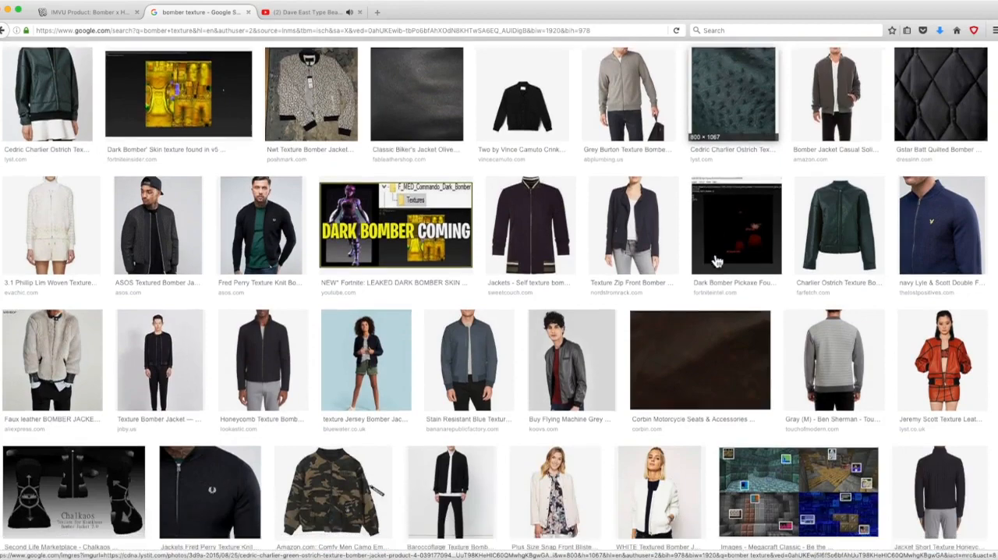
scroll(716, 262, down, 3)
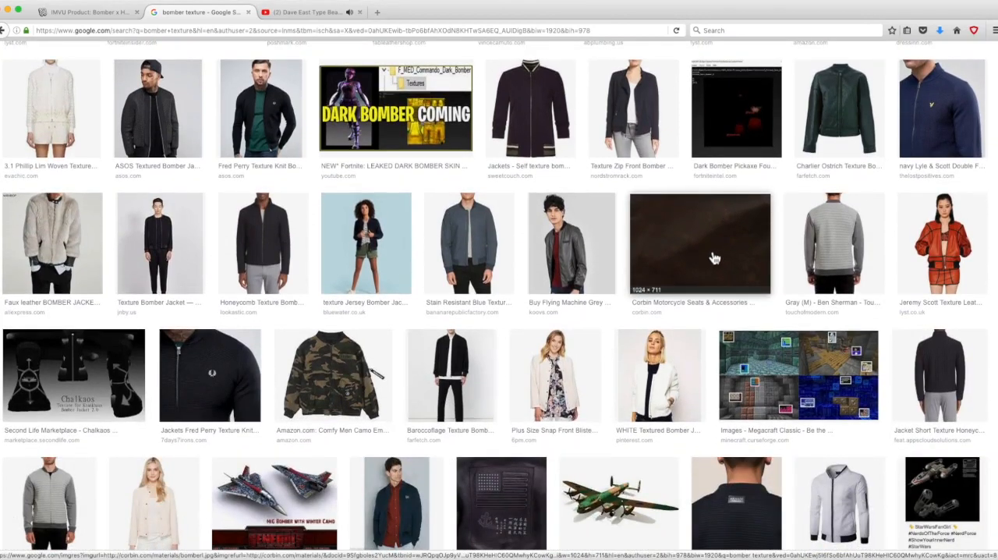
scroll(715, 258, up, 10)
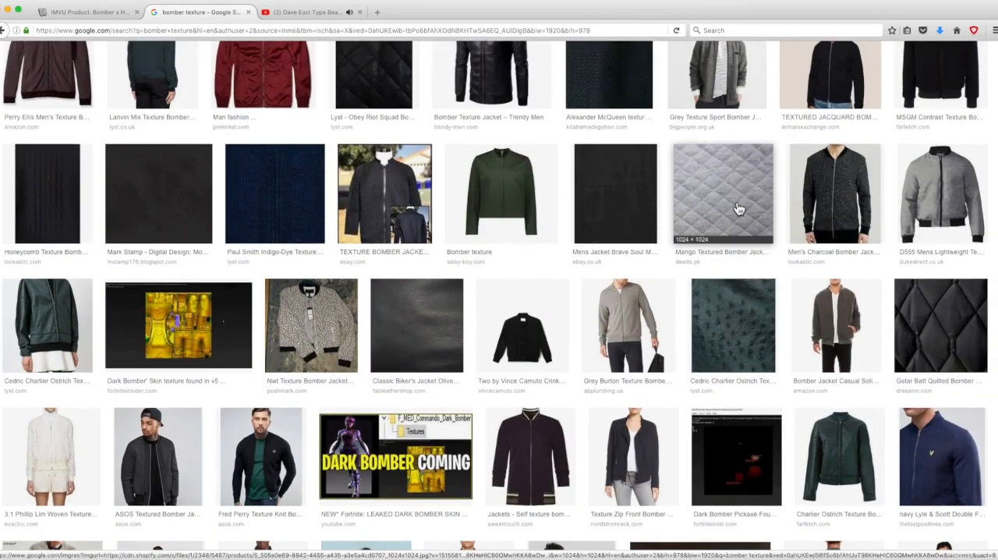
Step: Preview the grey Mango Textured Bomber Jacket and black Gstar Batt Quilted Bomber images, and return to the start of the results
click(732, 208)
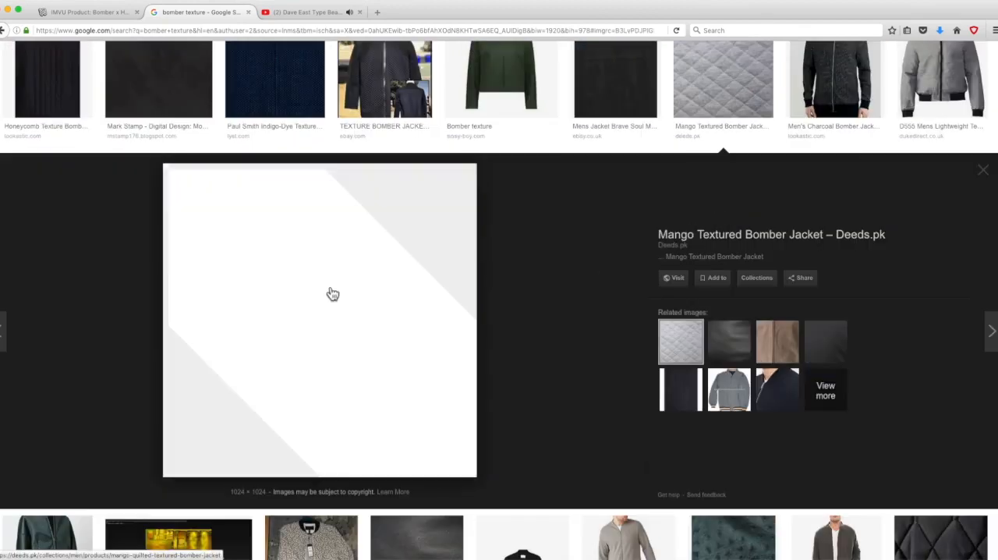
scroll(702, 390, down, 3)
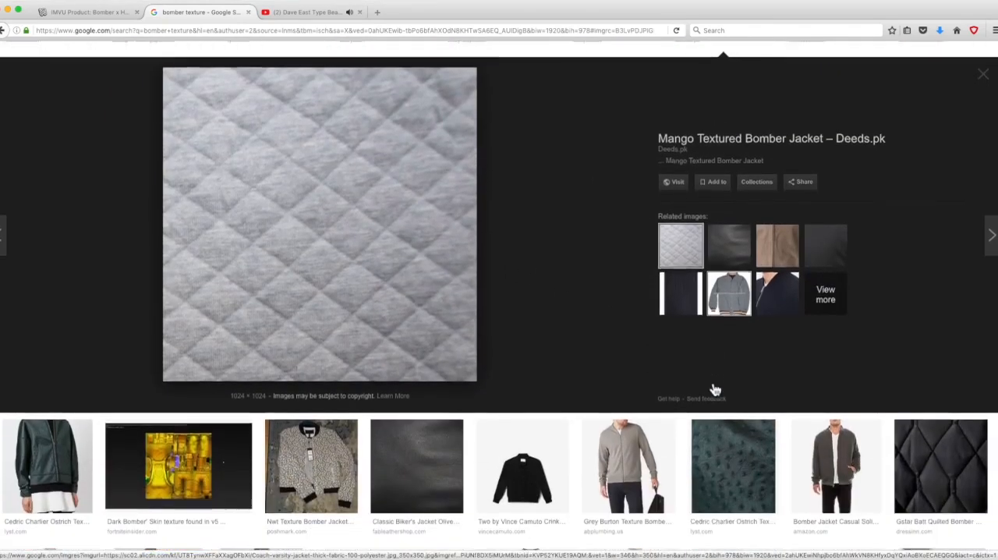
click(926, 440)
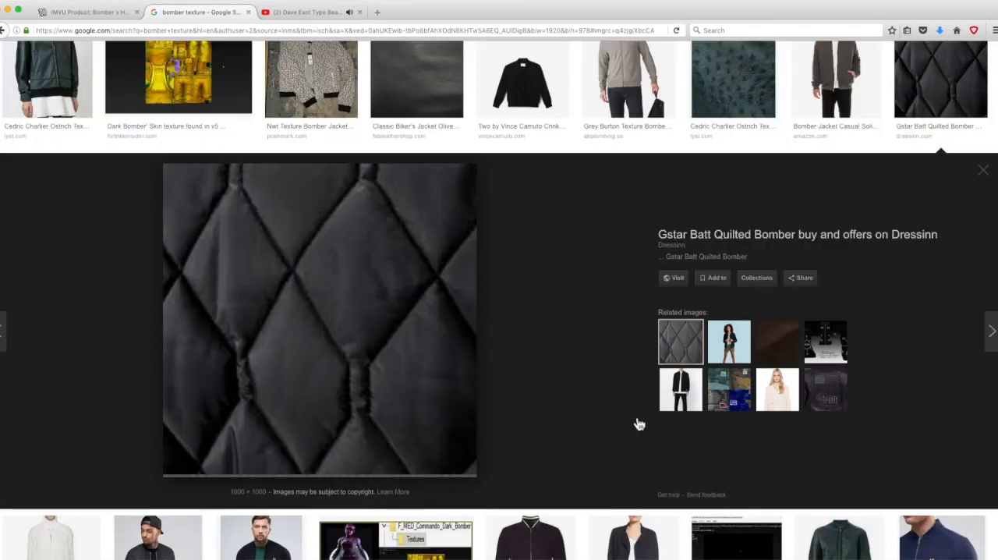
scroll(439, 403, up, 5)
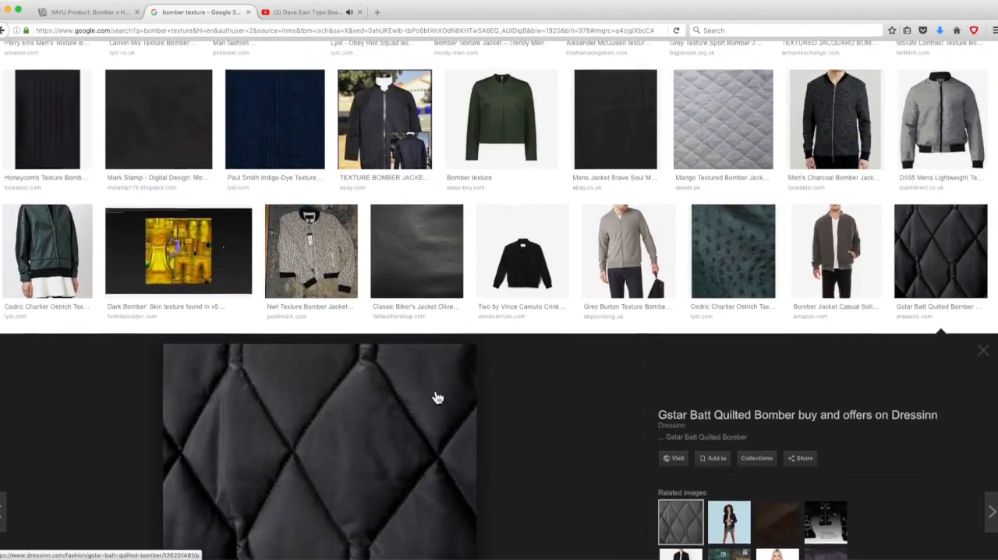
scroll(413, 394, up, 2)
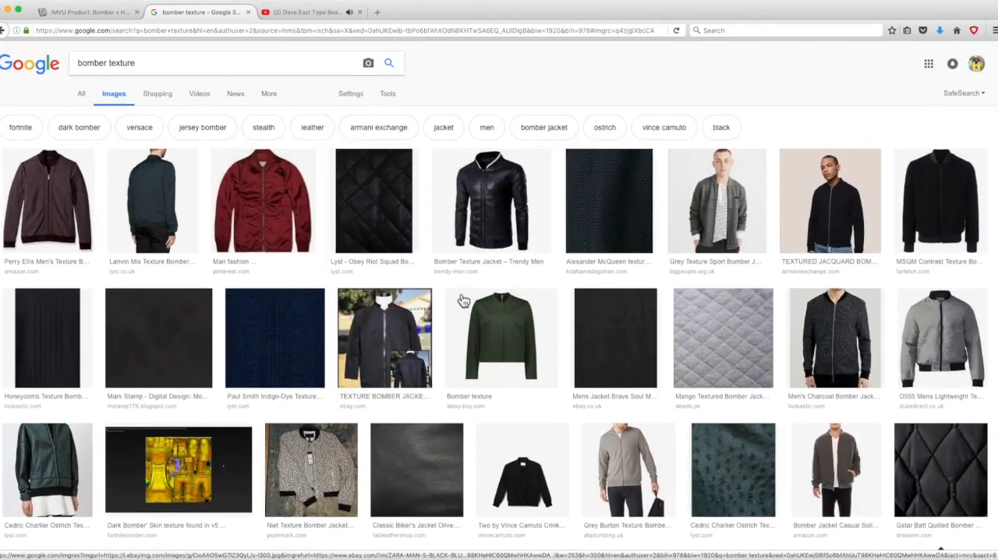
Step: Preview the Lyst Obey Riot Squad quilted leather image, compare it with three related textures, and return to it
click(396, 221)
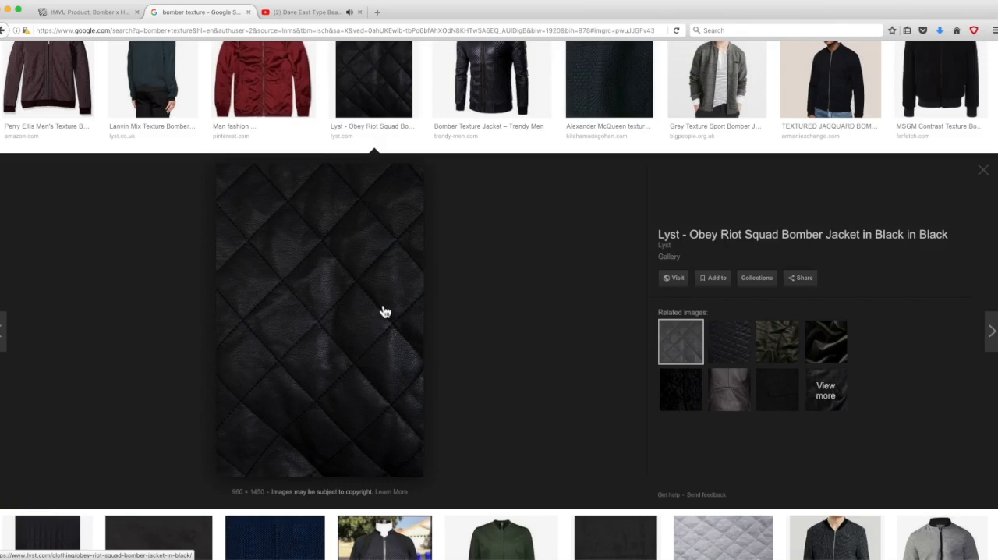
click(744, 348)
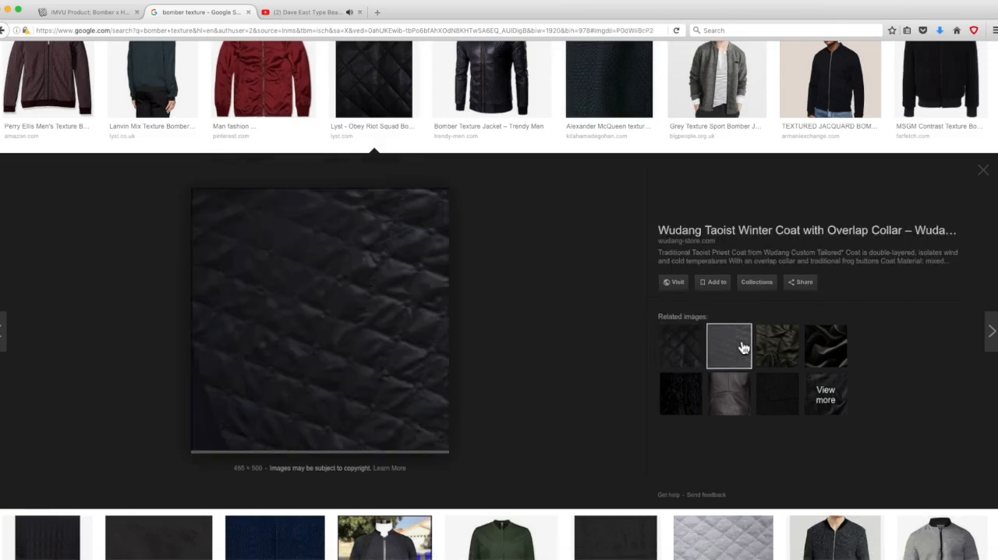
click(782, 367)
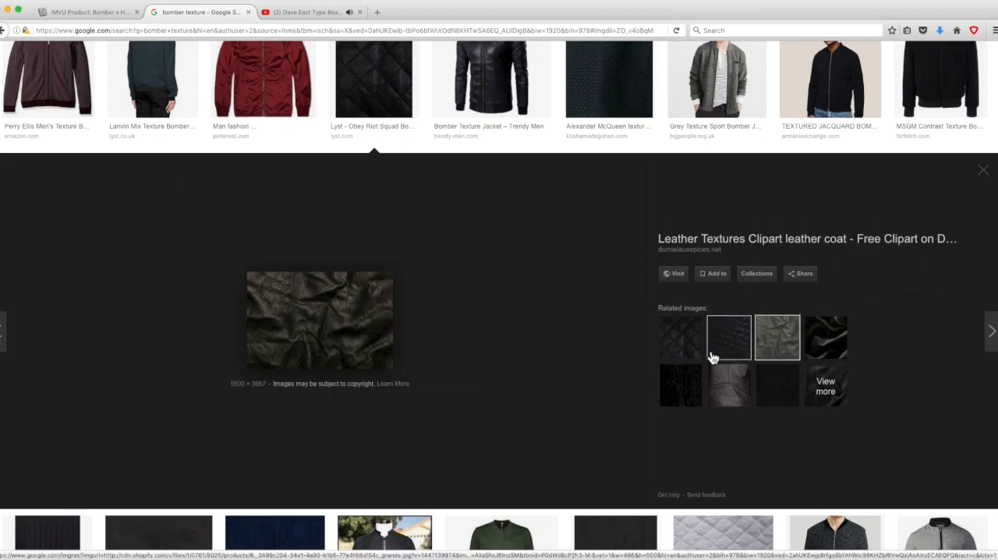
click(688, 386)
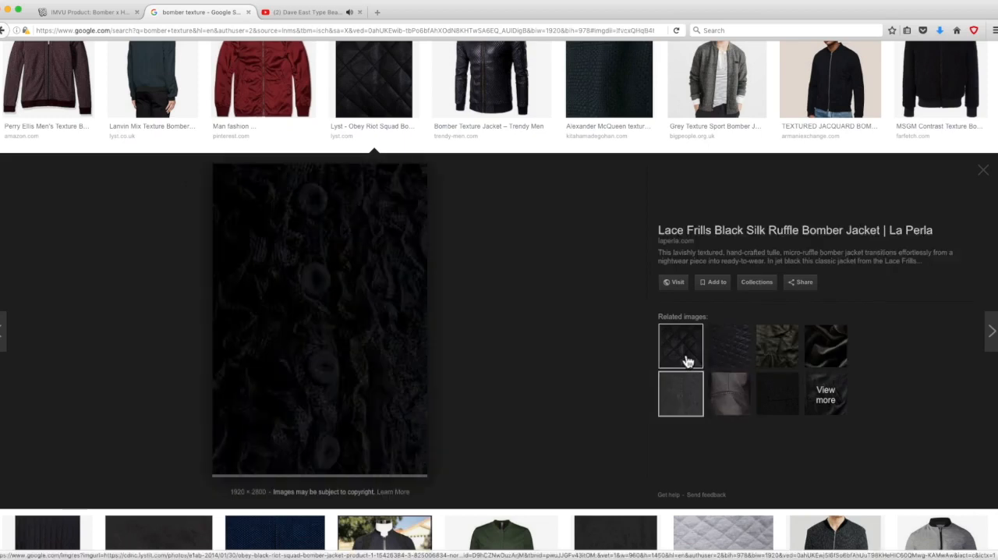
click(693, 358)
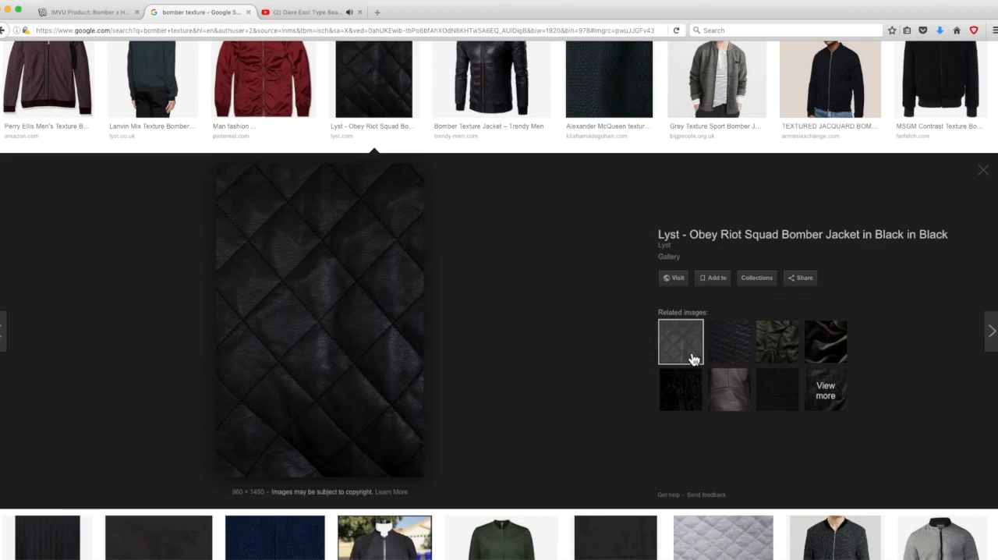
Step: Bring up the quilted leather image's options, switch to the GIMP desktop, and reposition the image window and Toolbox
right_click(338, 290)
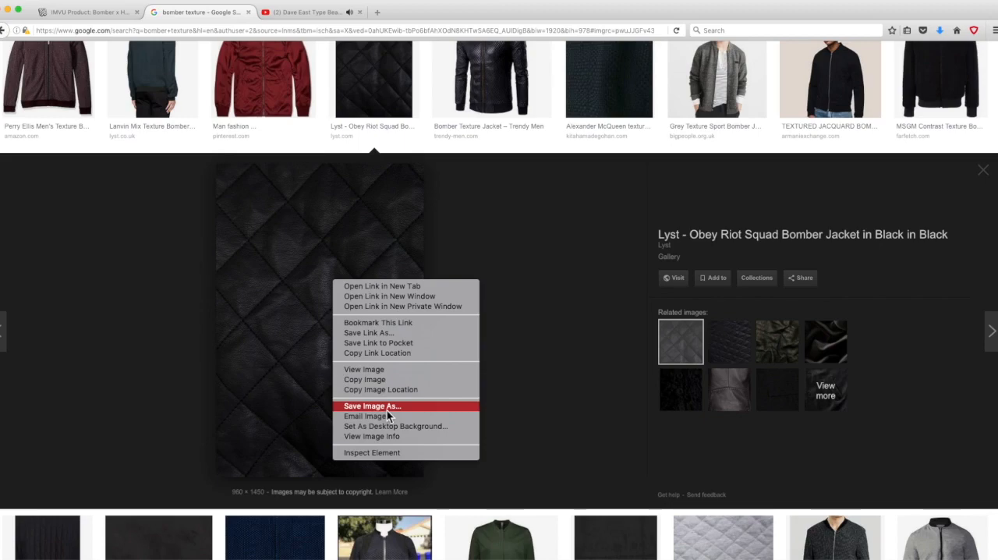
key(ctrl+Up)
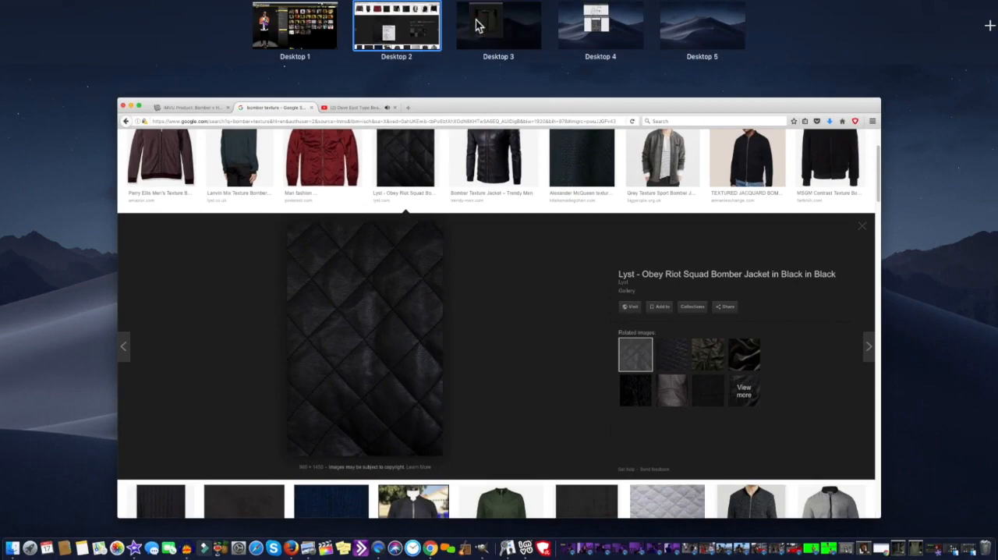
click(478, 25)
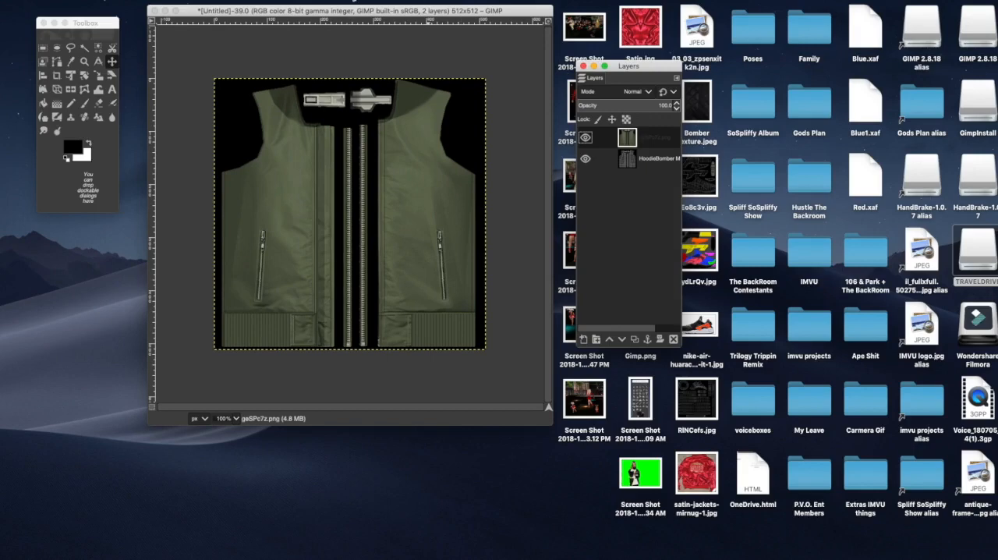
drag(364, 9, 359, 36)
drag(91, 25, 87, 86)
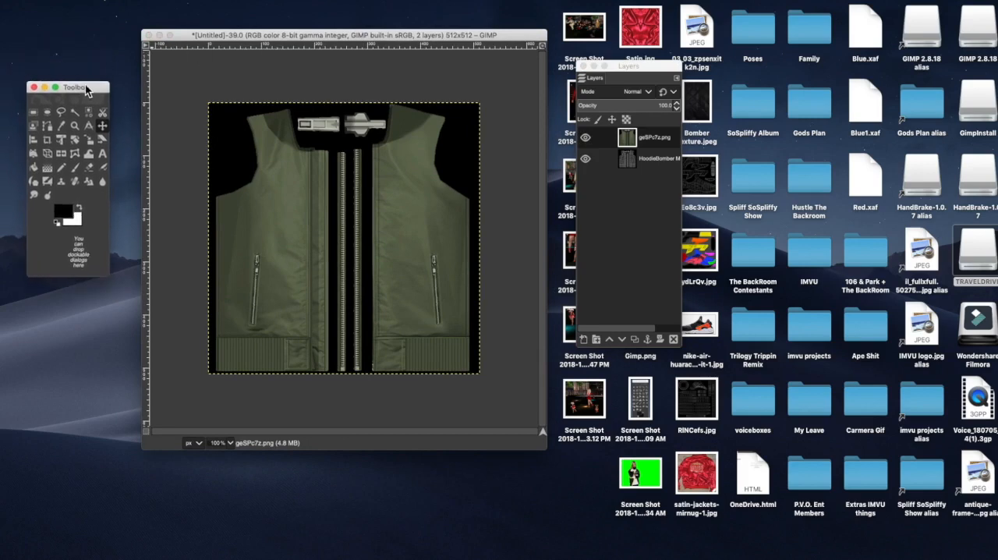
drag(361, 36, 353, 28)
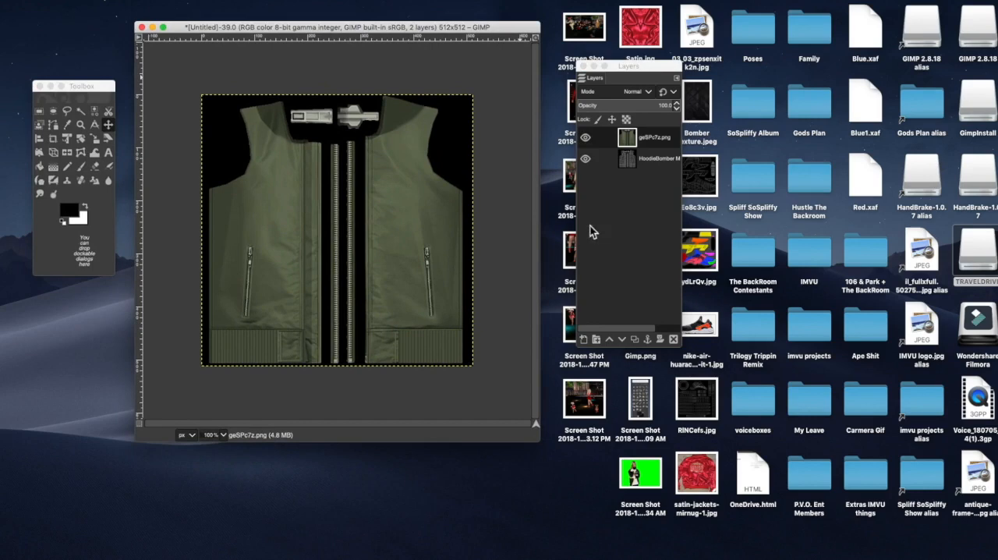
Step: Add Bomber Texture.jpeg from the desktop to the jacket image as a new layer
click(706, 115)
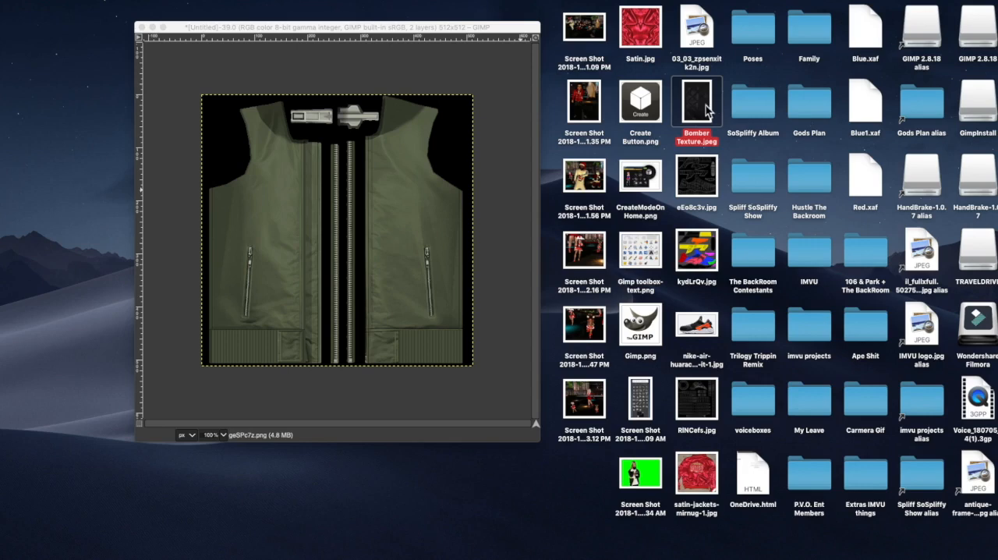
drag(706, 109, 368, 199)
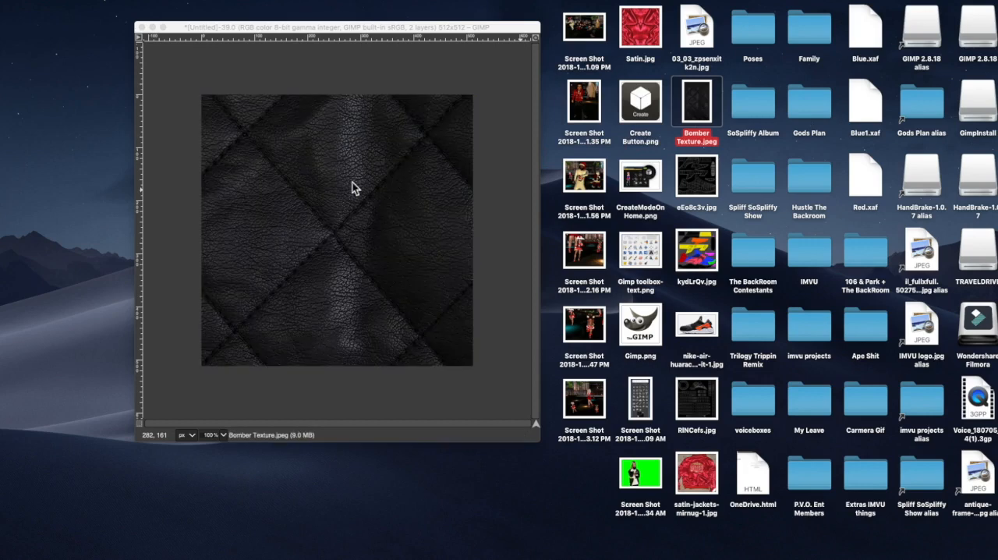
click(367, 28)
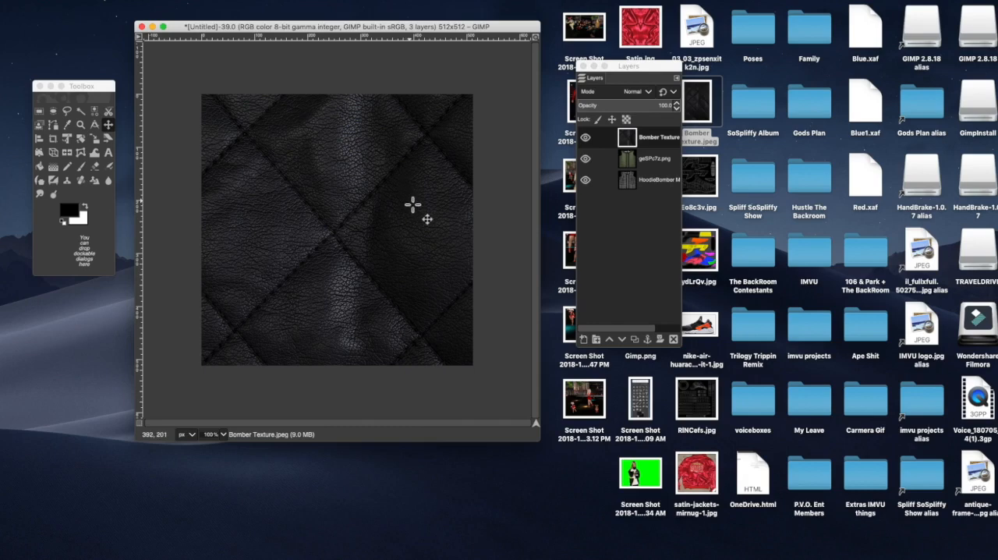
Step: Choose the Scale tool, select the Bomber Texture layer, and lower its opacity to about 59 so the jacket shows through
click(96, 143)
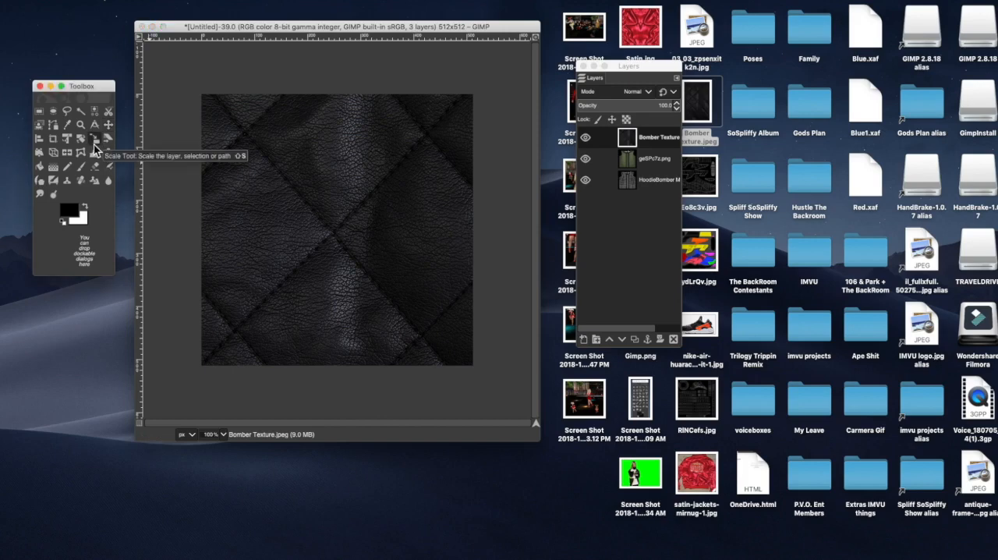
click(95, 144)
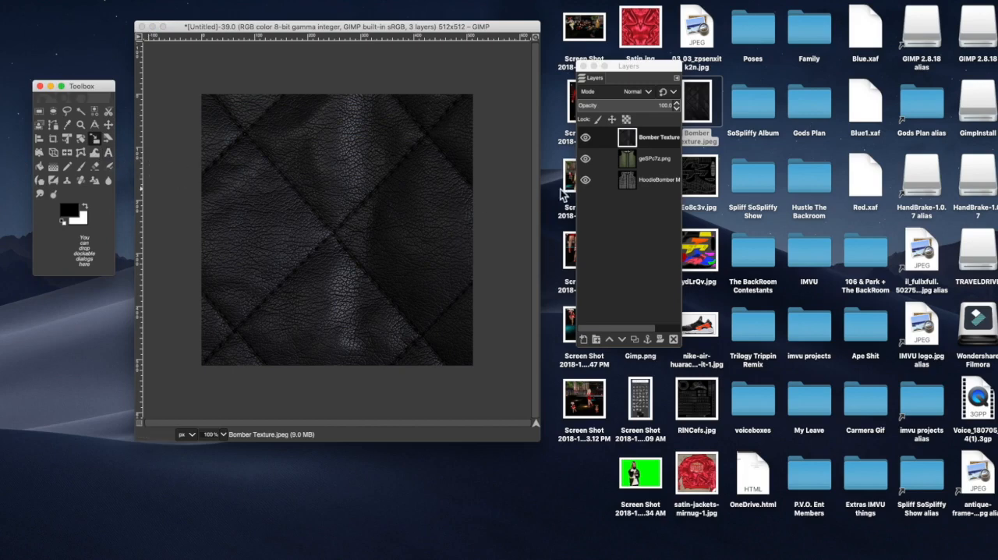
click(657, 141)
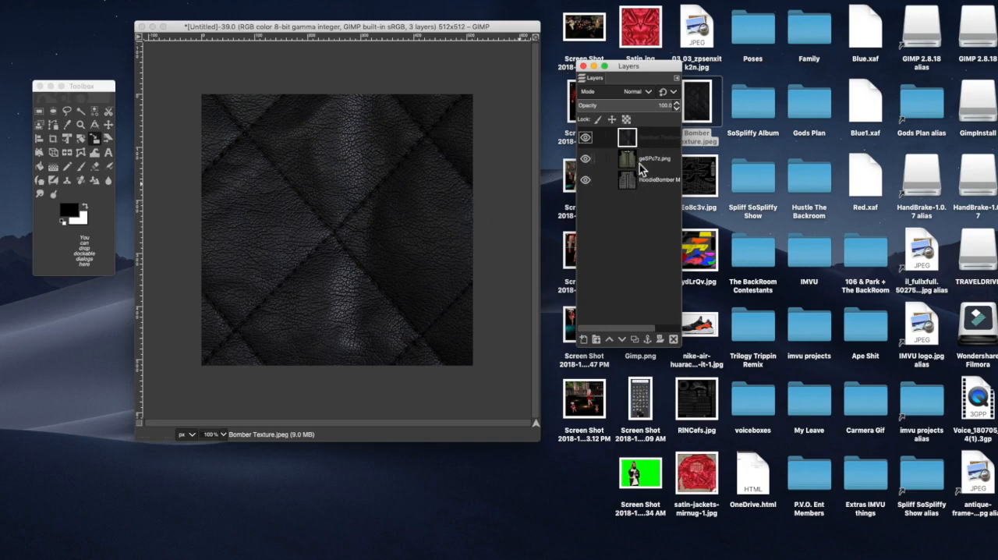
click(677, 110)
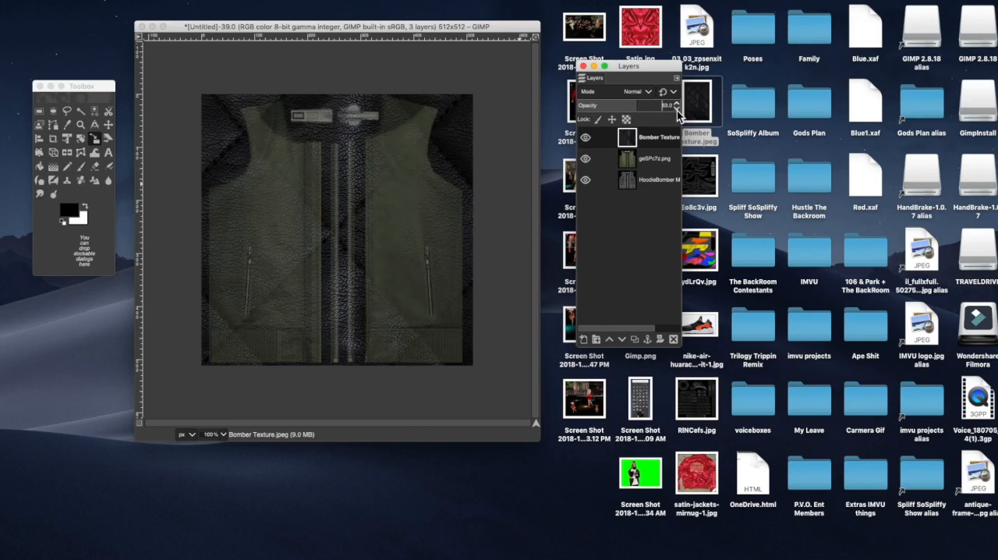
click(677, 109)
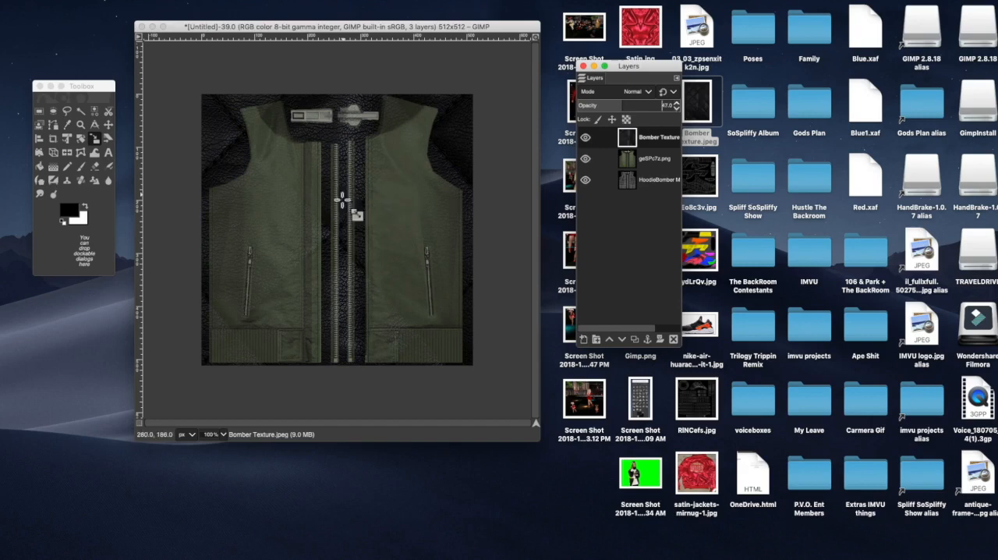
click(677, 104)
click(676, 104)
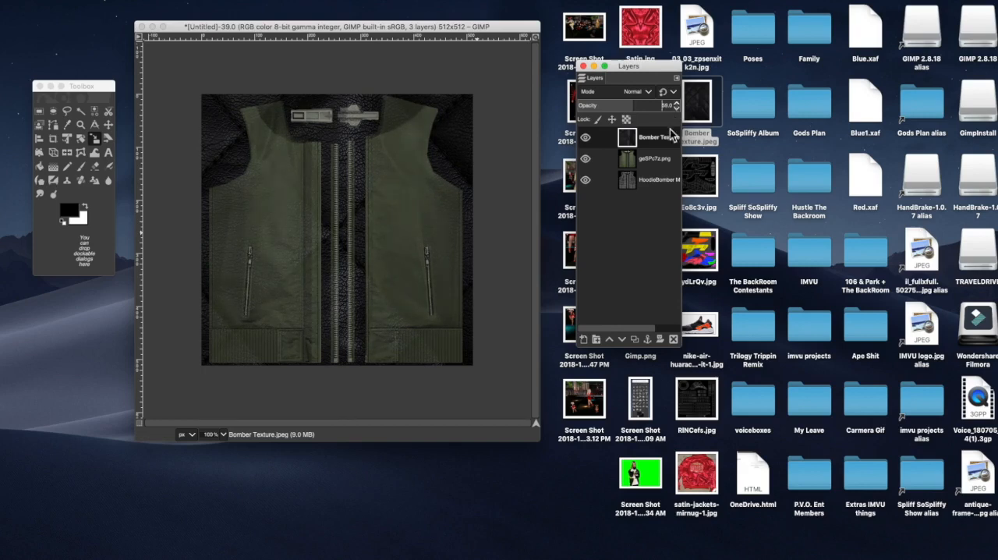
Step: Scale the Bomber Texture layer to 229 × 498 px and position it over the jacket's left front panel
click(96, 142)
click(231, 131)
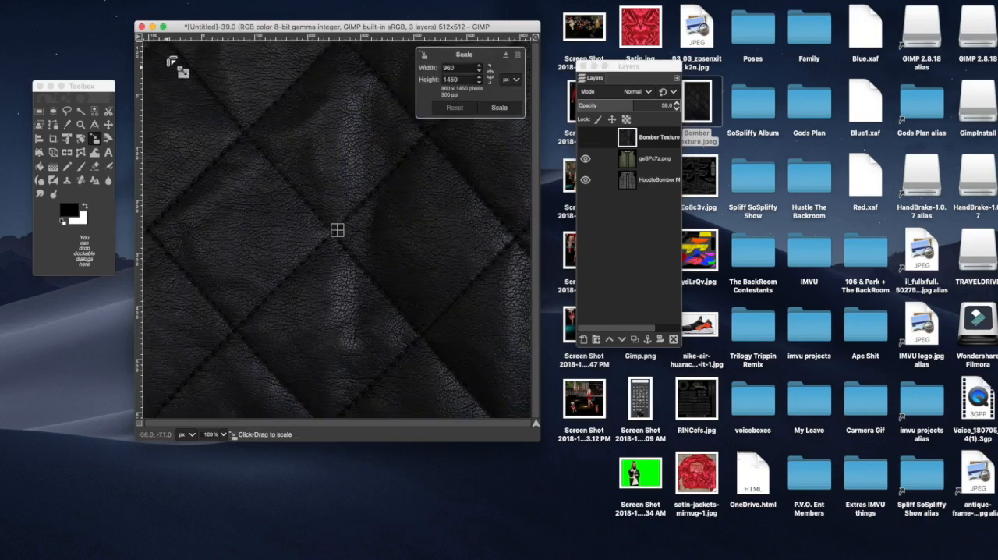
drag(232, 131, 323, 220)
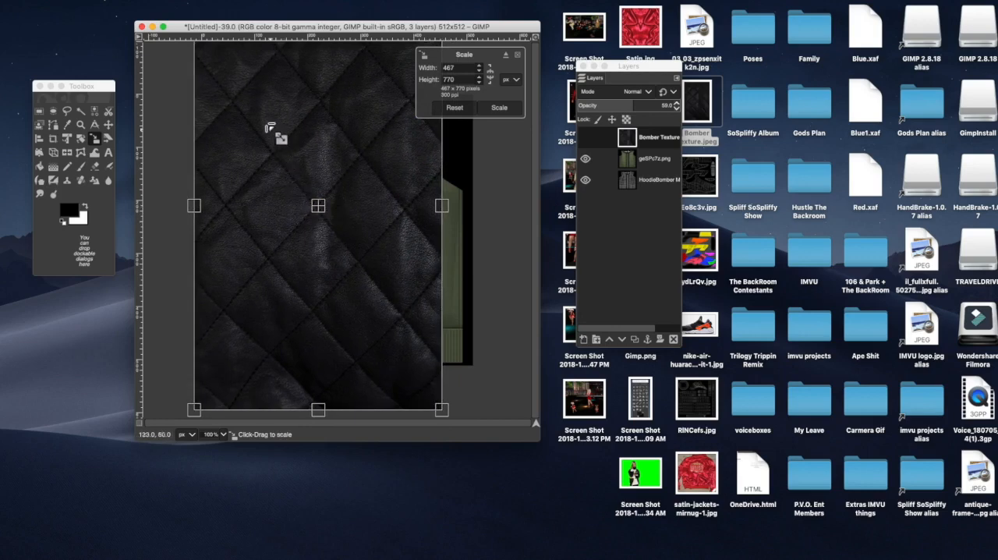
drag(234, 90, 262, 167)
drag(291, 234, 264, 268)
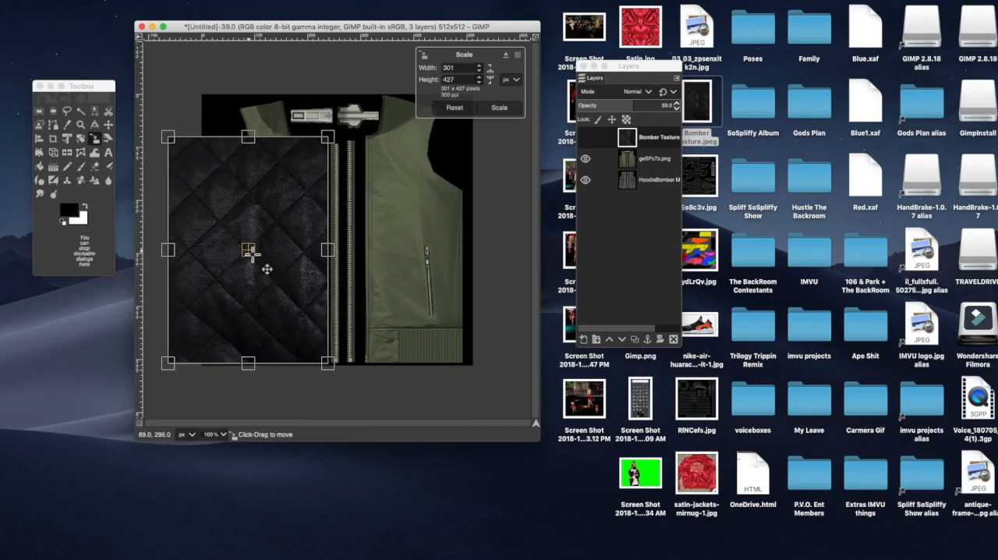
drag(248, 138, 248, 99)
drag(169, 231, 206, 231)
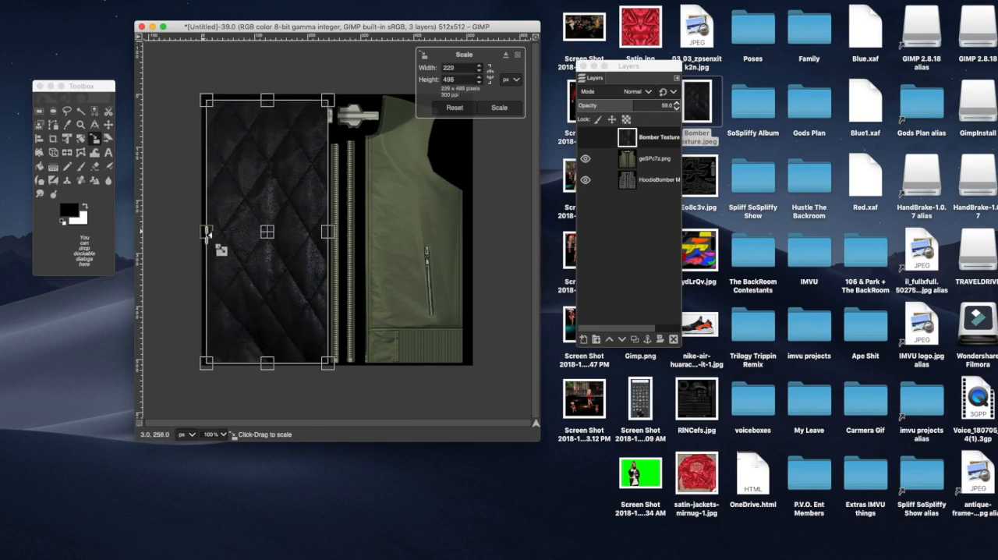
drag(268, 102, 267, 99)
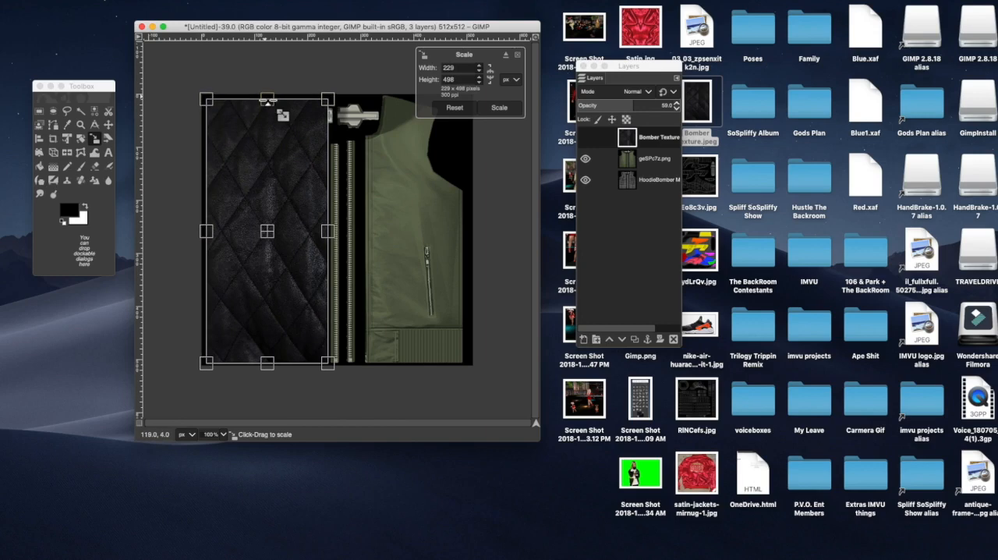
click(499, 109)
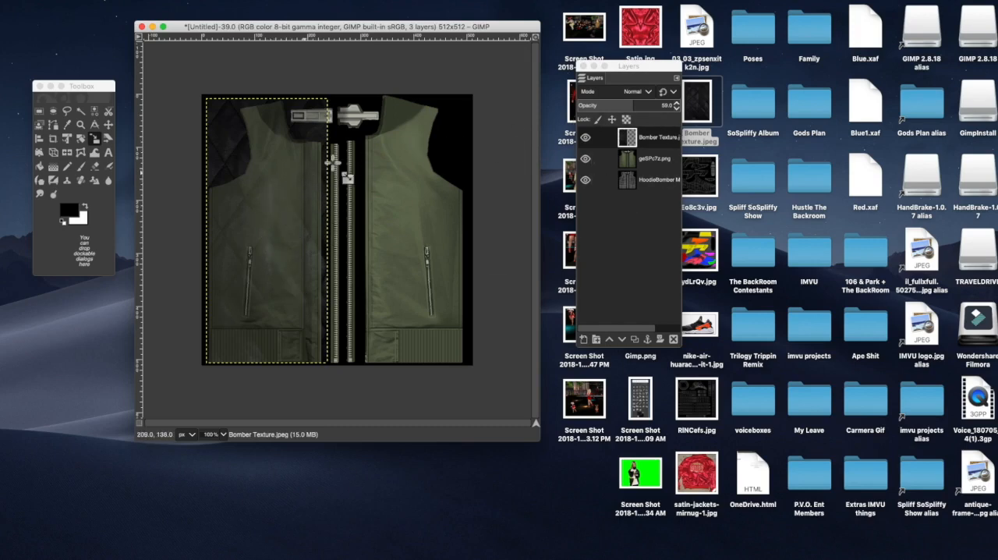
Step: Outline the excess texture beyond the left panel's armhole, shoulder and neckline with a closed polygonal Free Select
drag(658, 113, 671, 113)
click(655, 148)
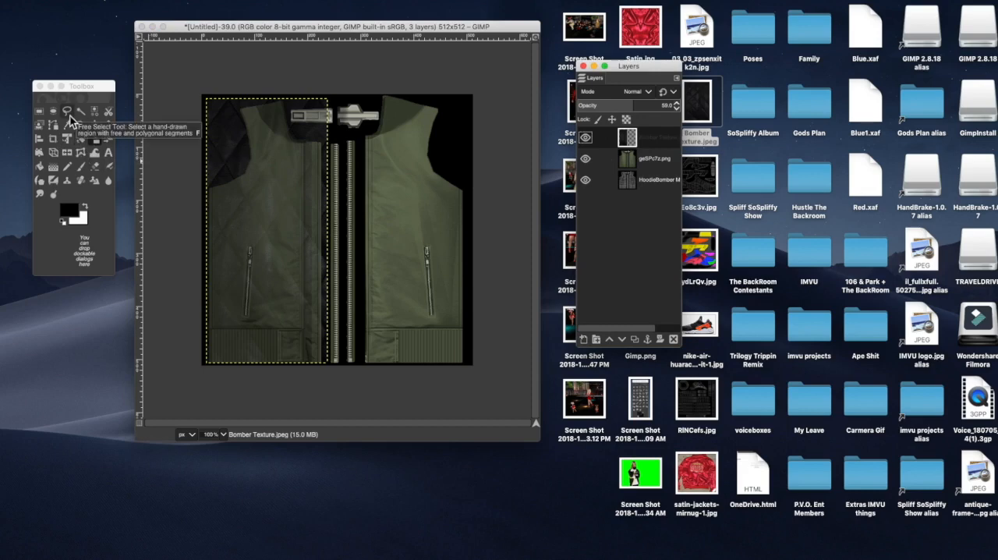
click(69, 117)
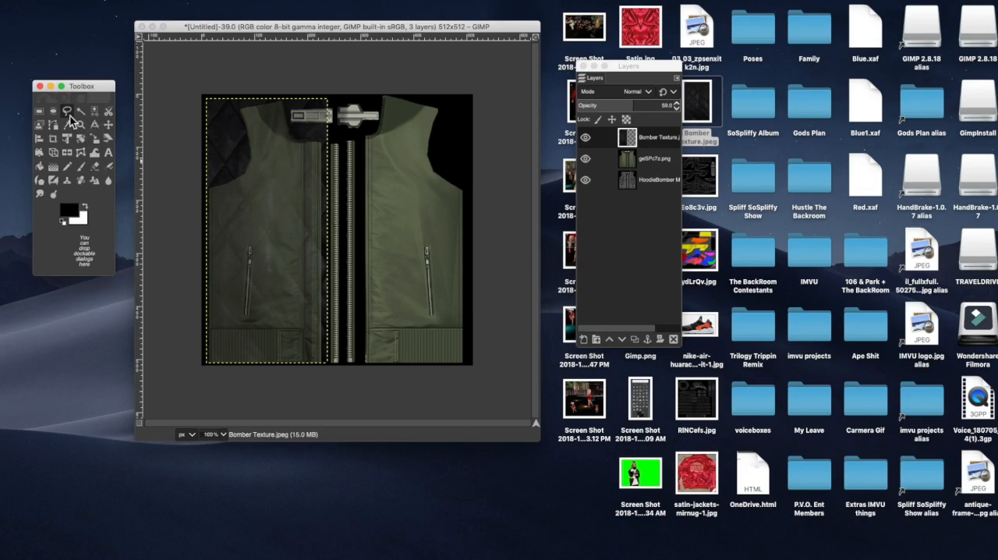
click(201, 189)
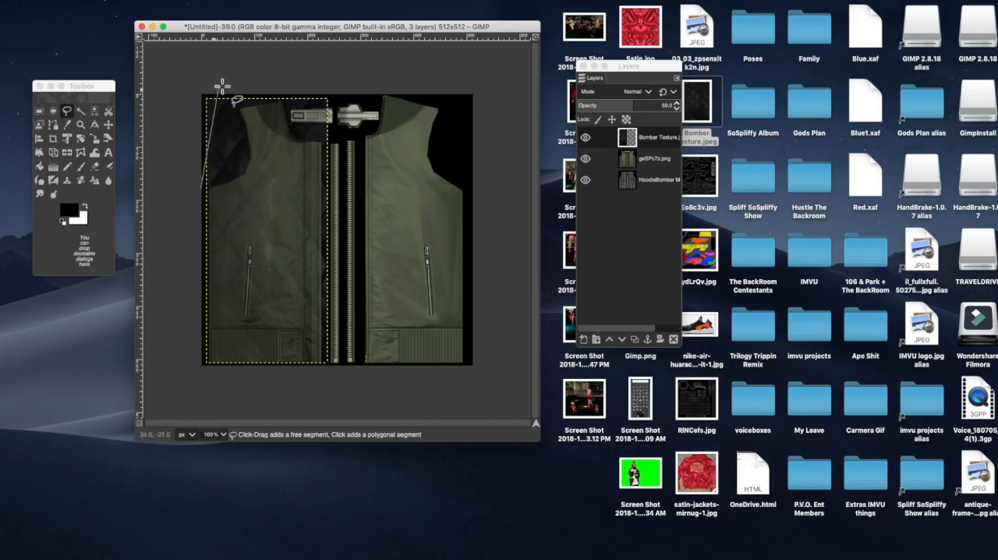
click(211, 183)
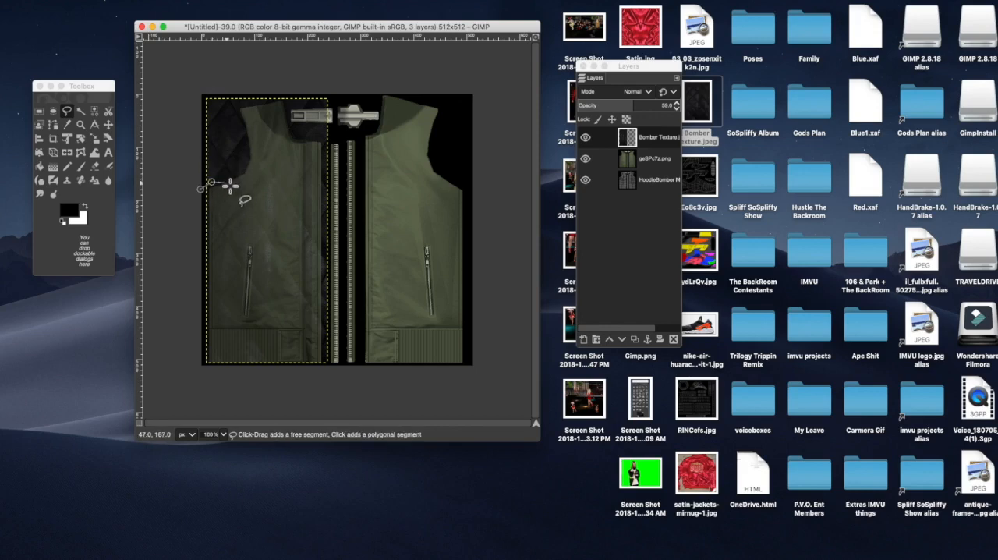
click(231, 178)
click(242, 169)
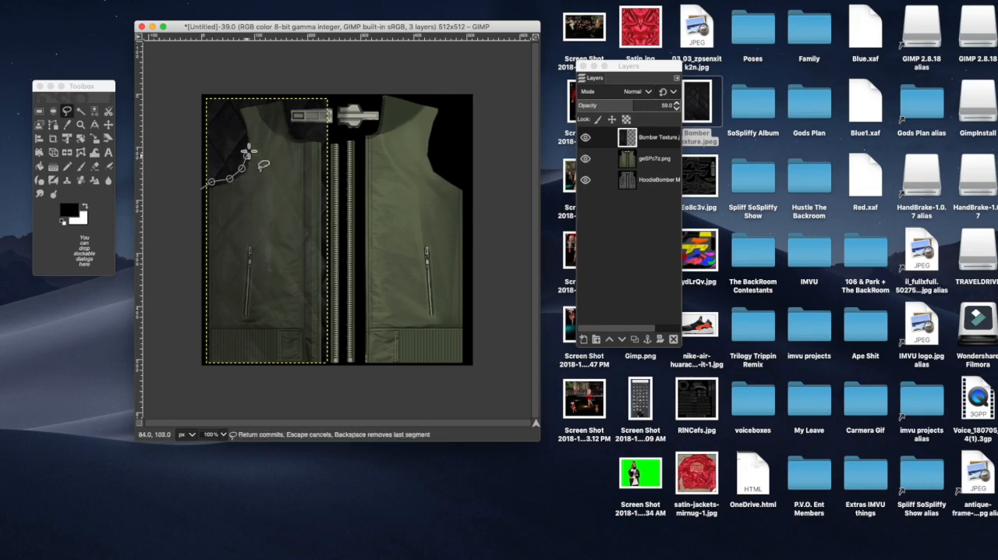
click(247, 142)
click(241, 125)
click(238, 116)
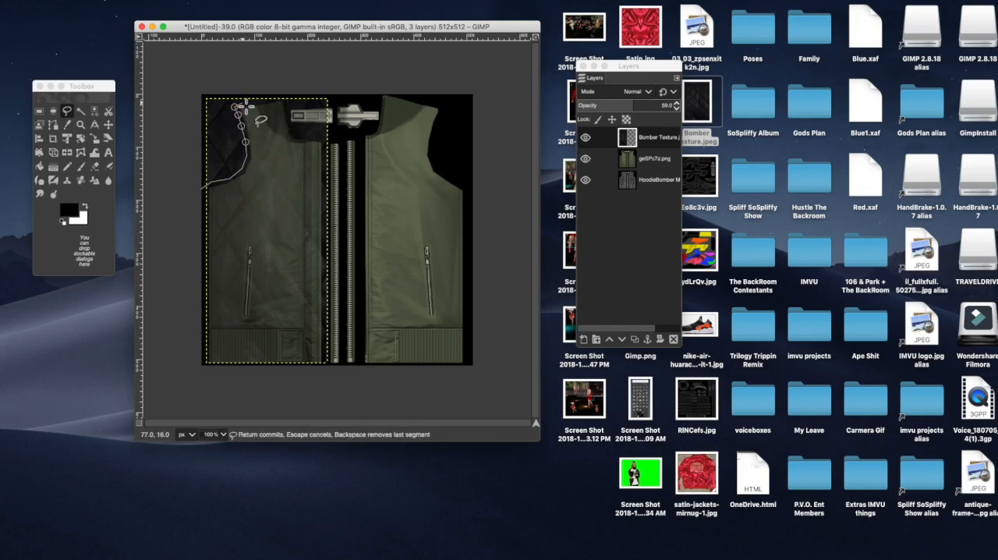
click(235, 105)
click(266, 100)
click(286, 96)
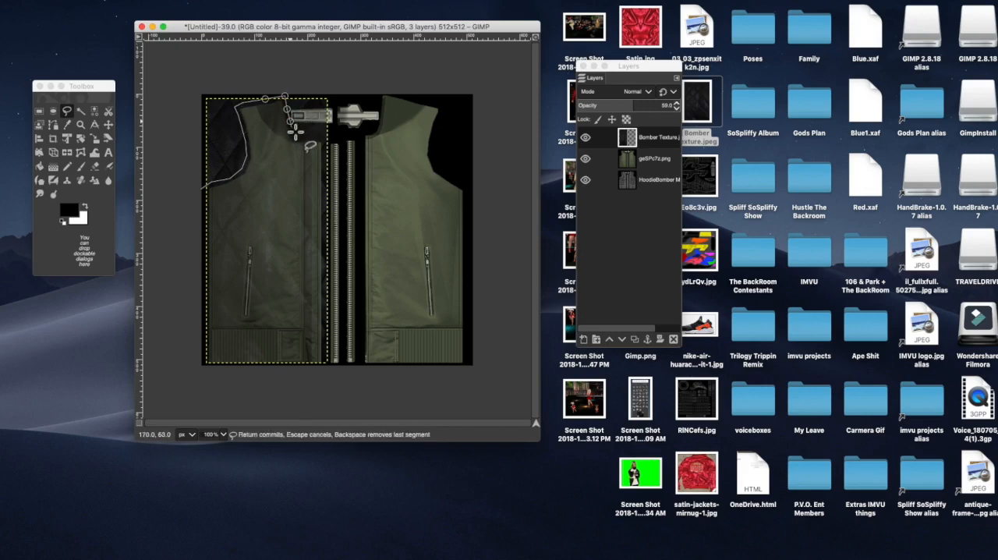
click(308, 136)
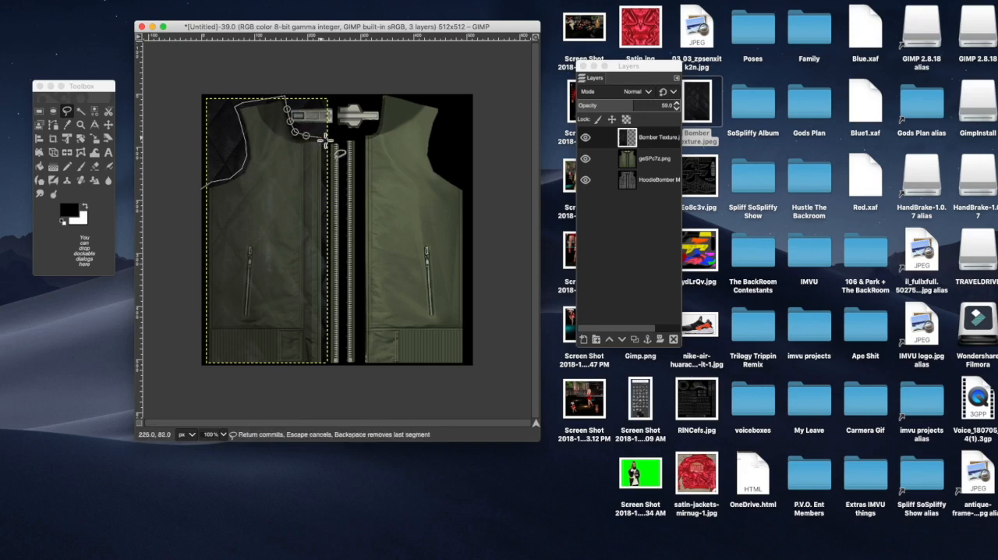
click(326, 140)
click(340, 77)
click(197, 74)
click(187, 137)
click(202, 191)
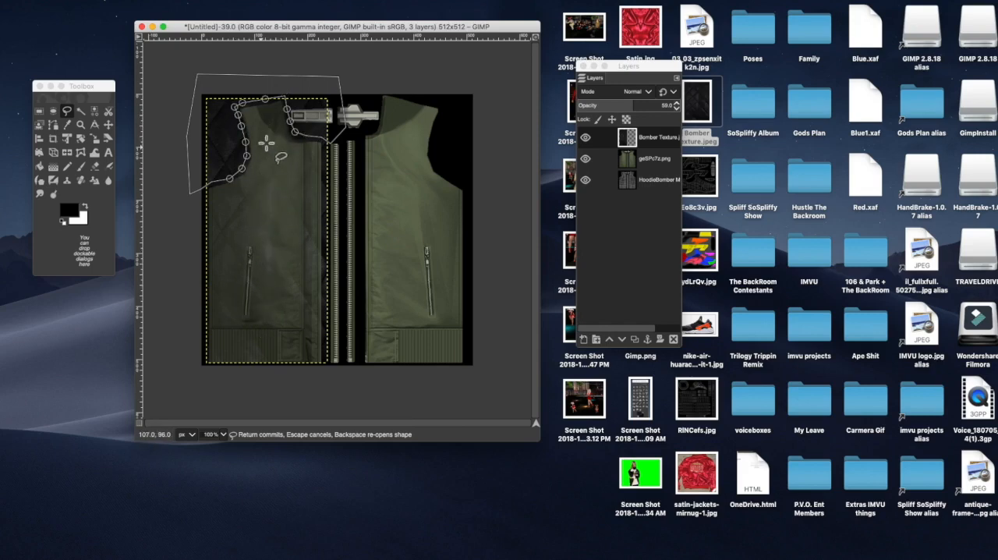
click(111, 129)
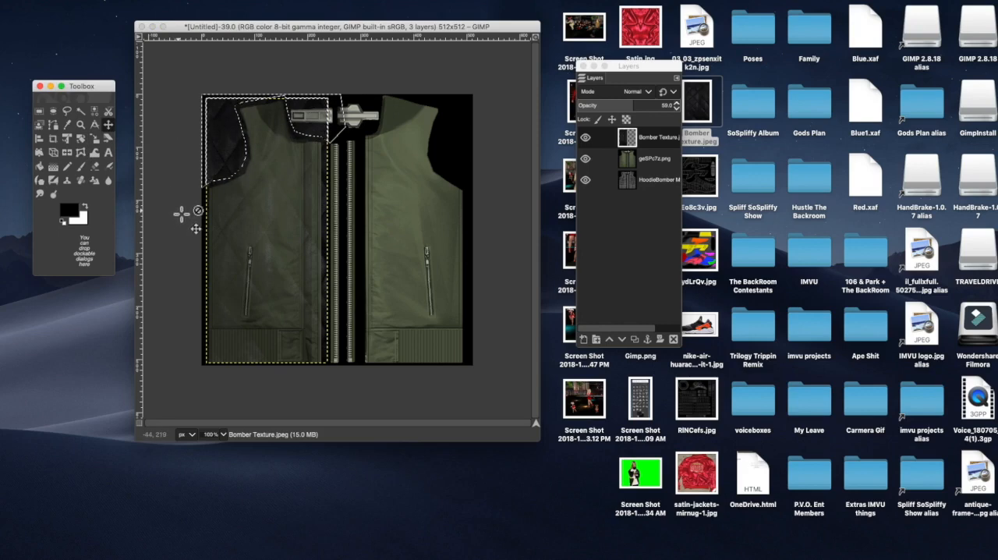
Step: Cut the outlined excess texture away from the left panel's armhole and neckline, and clear the selection
drag(210, 202, 224, 136)
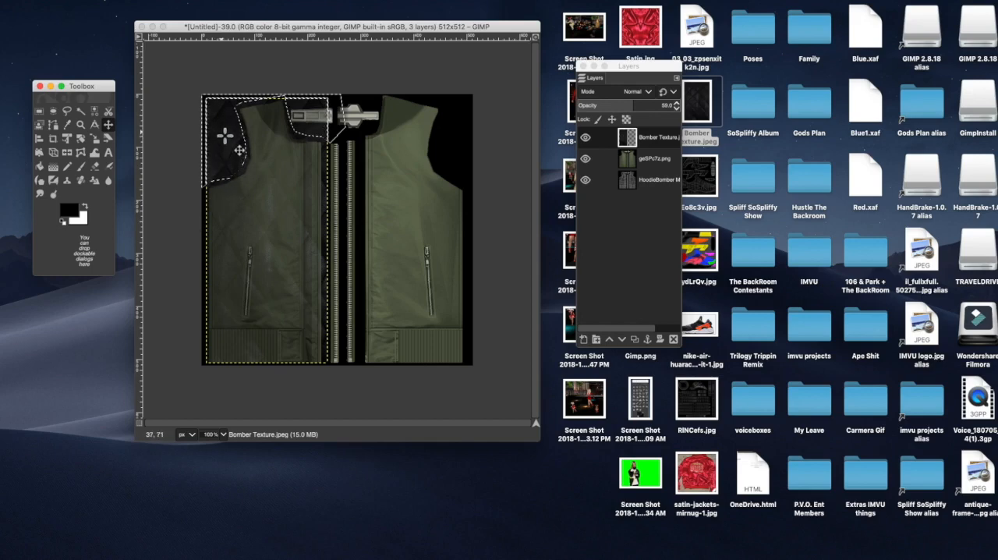
right_click(223, 137)
mouse_move(253, 161)
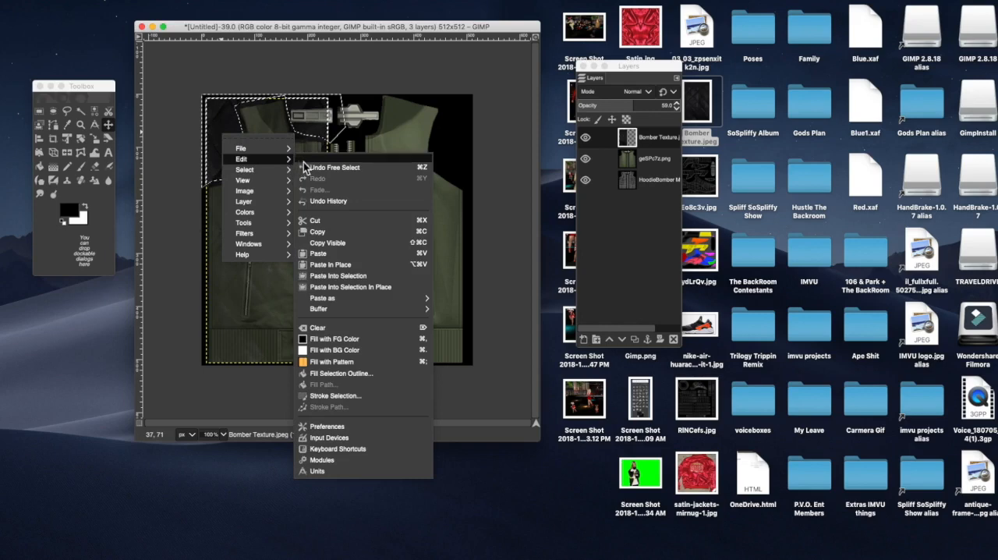
click(320, 222)
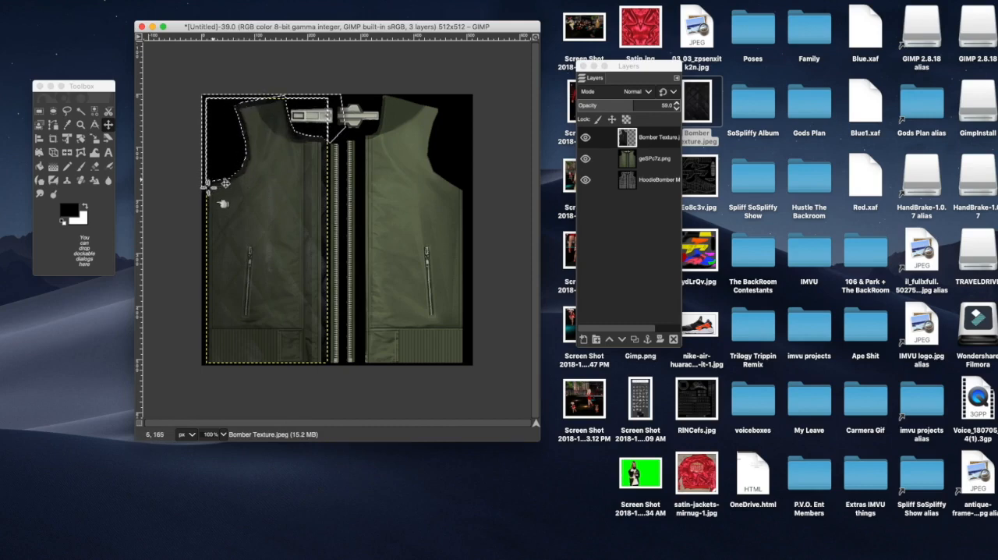
right_click(233, 168)
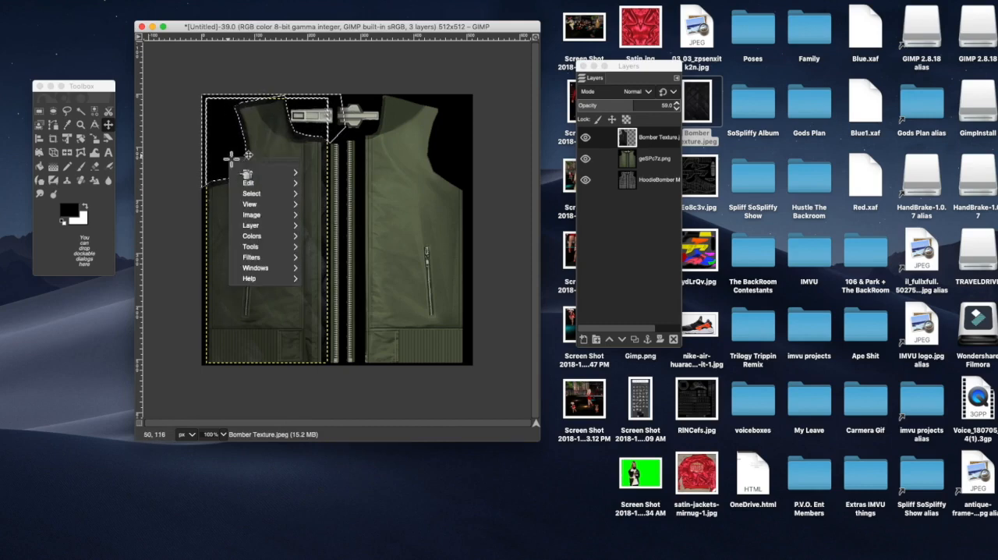
mouse_move(248, 194)
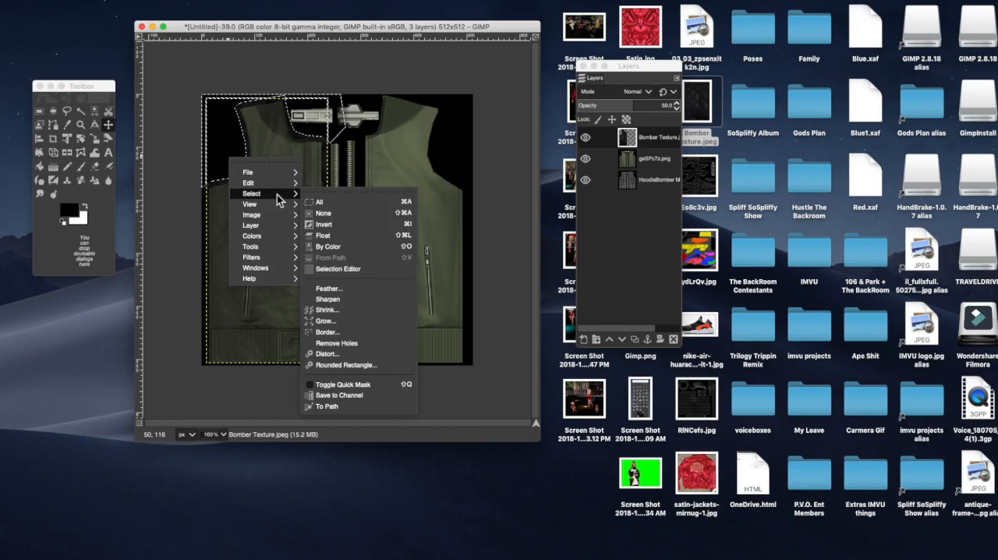
click(344, 216)
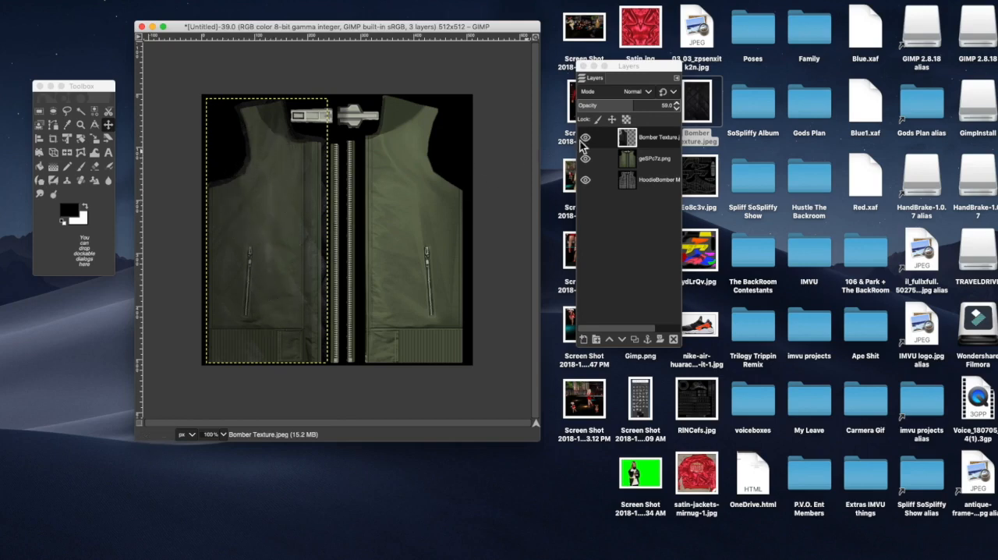
Step: Set the Bomber Texture layer's opacity to 80 and select a rectangle over the left panel's ribbed hem
click(679, 104)
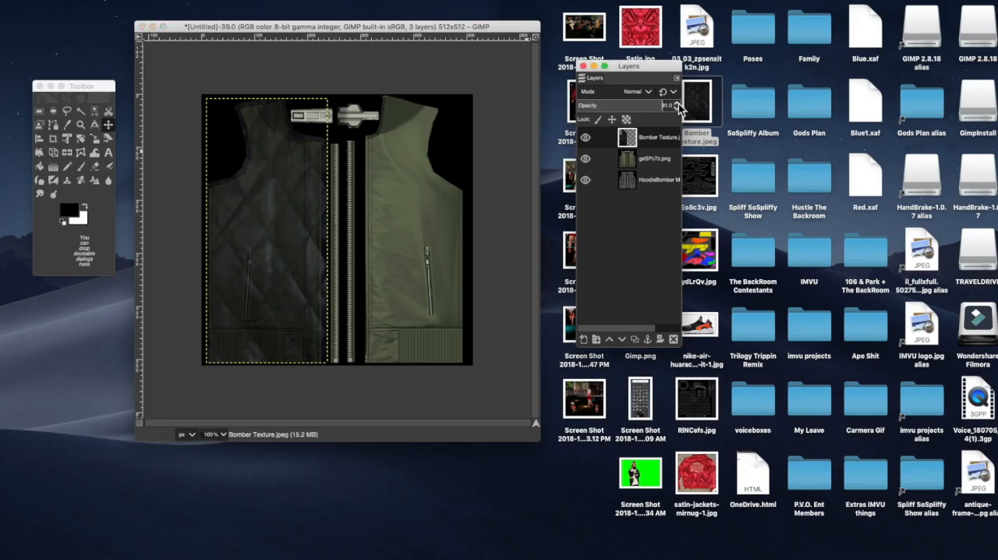
click(679, 104)
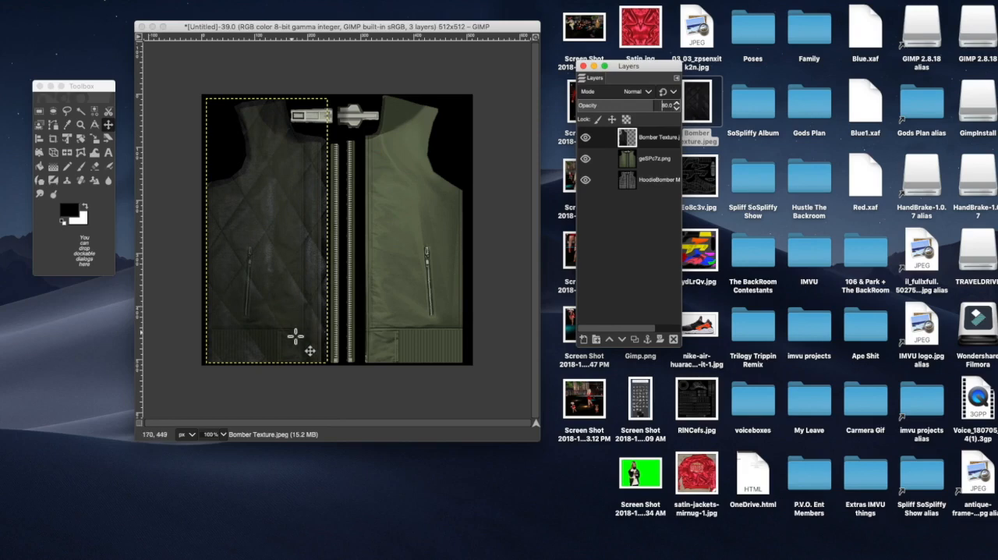
click(44, 124)
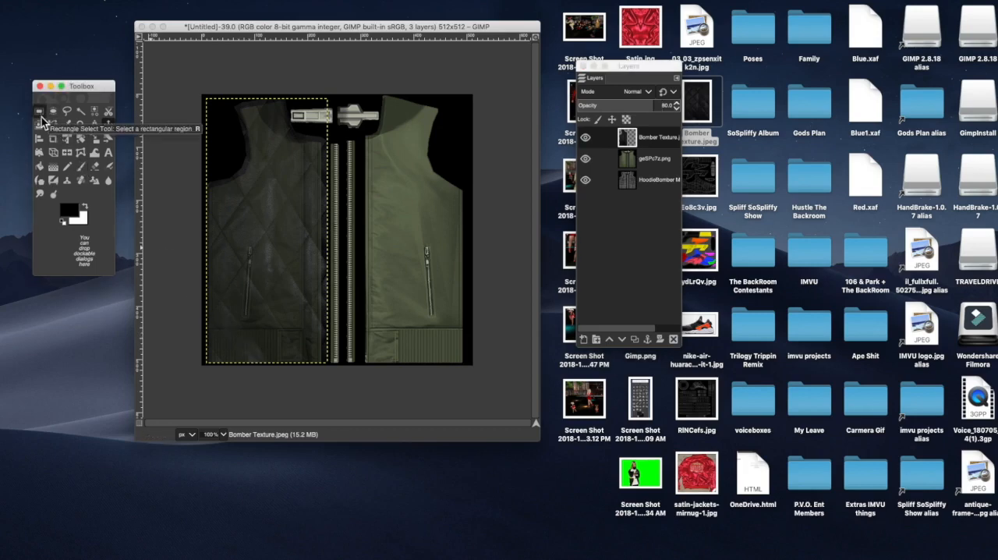
click(197, 329)
drag(197, 331, 331, 368)
drag(250, 336, 253, 340)
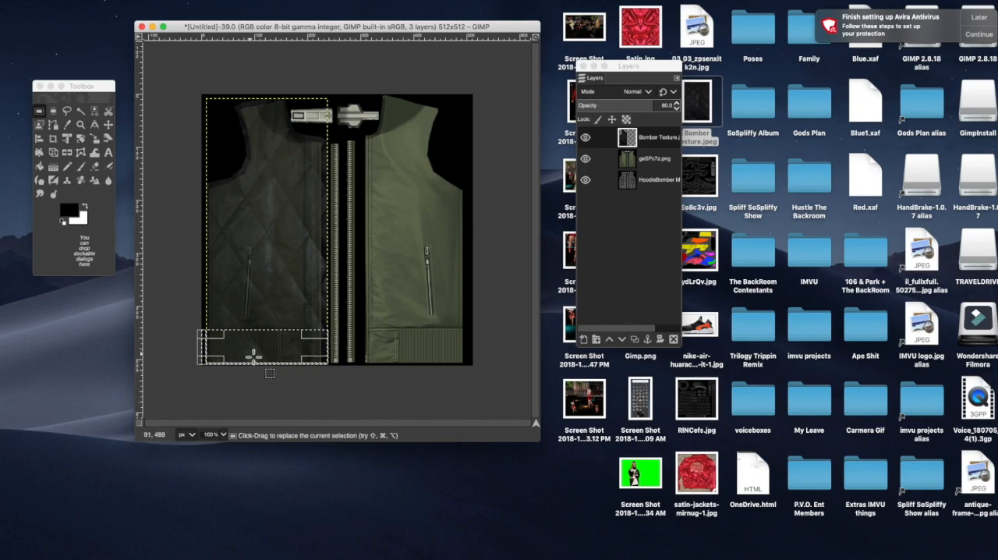
Step: Cut the texture off the left panel's ribbed hem and clear the selection
right_click(252, 358)
mouse_move(273, 375)
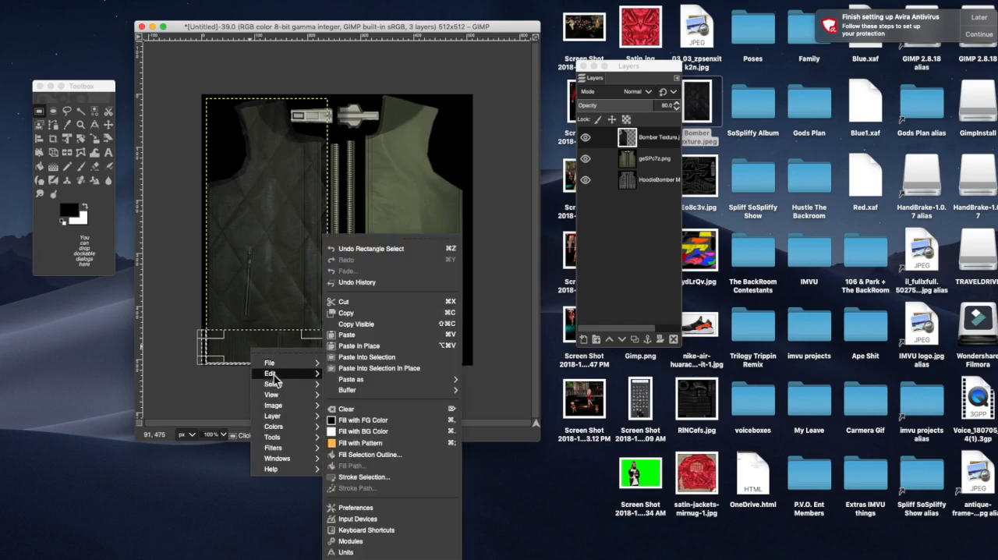
click(363, 306)
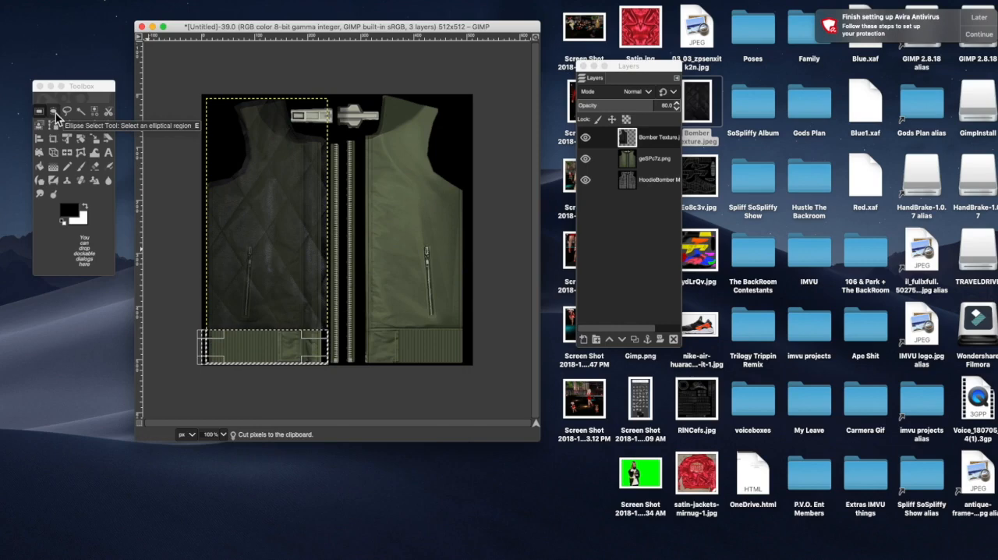
right_click(258, 356)
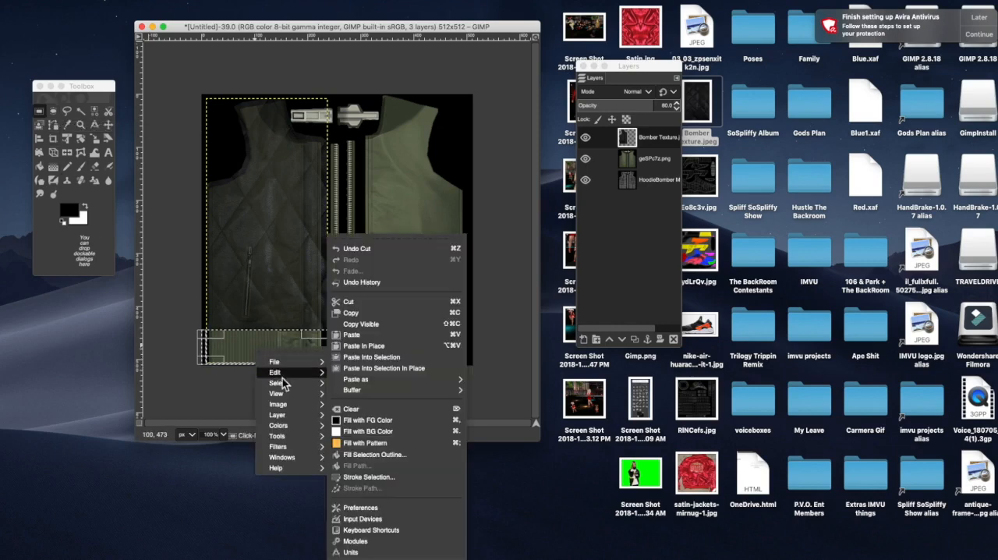
click(346, 303)
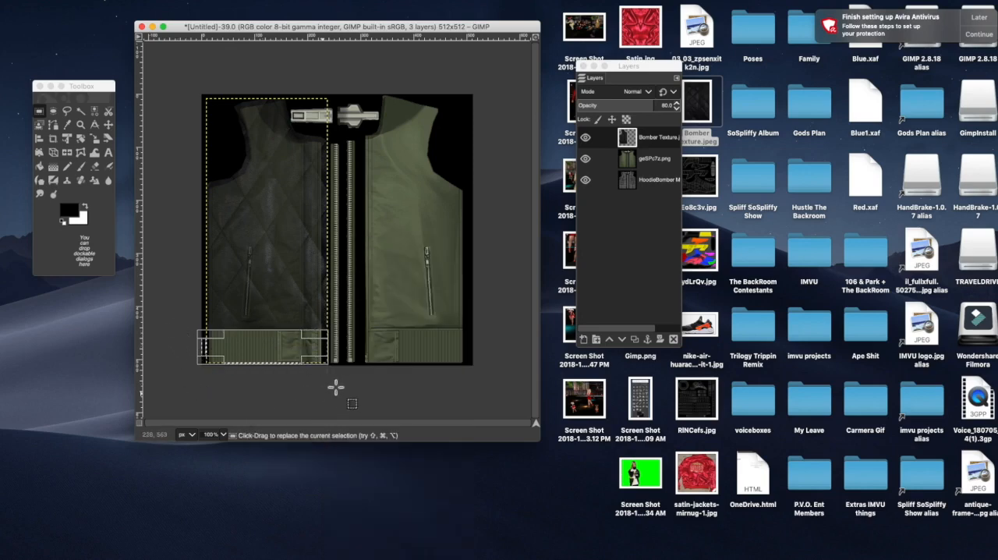
right_click(285, 353)
mouse_move(312, 385)
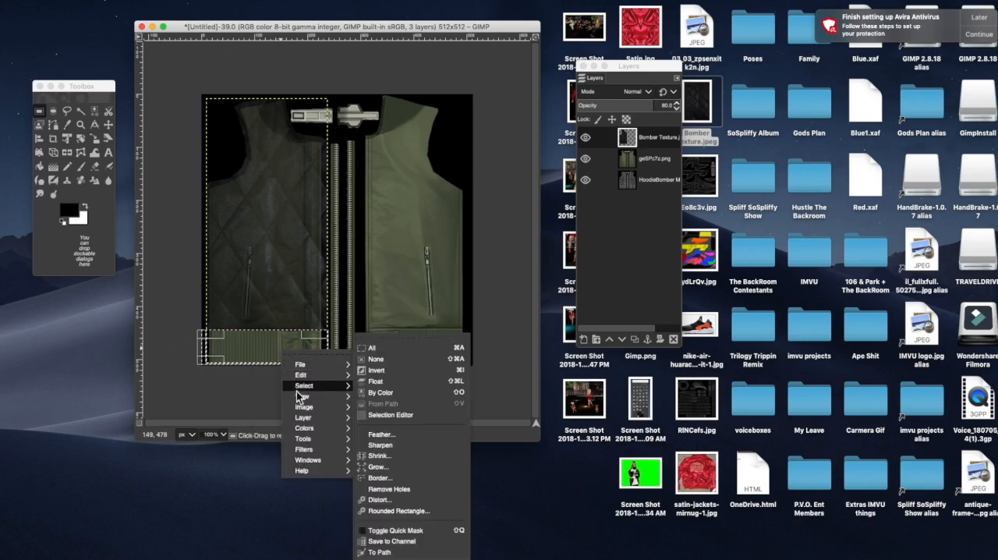
click(391, 363)
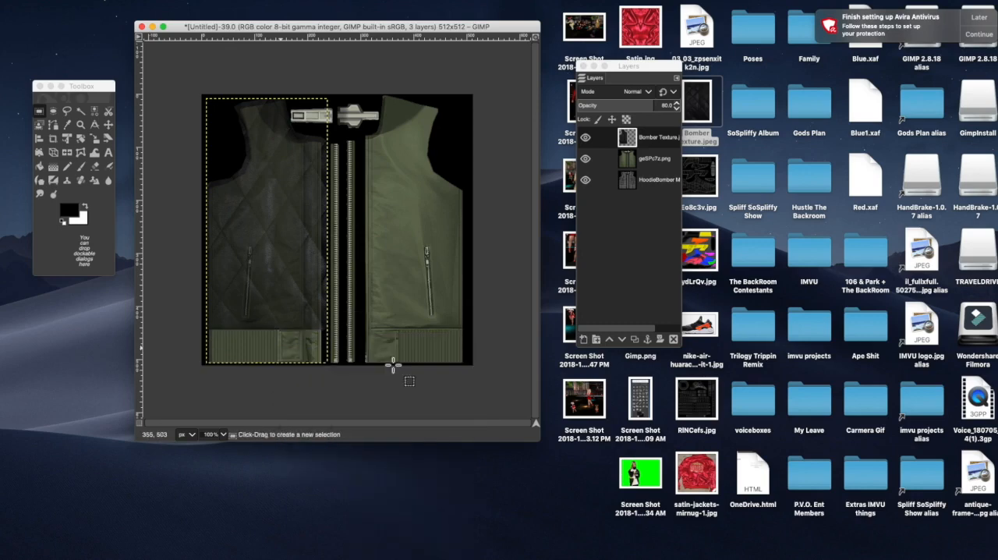
Step: Set the trimmed texture layer's opacity to 100 and add Bomber Texture.jpeg from the desktop again as a new layer
click(677, 103)
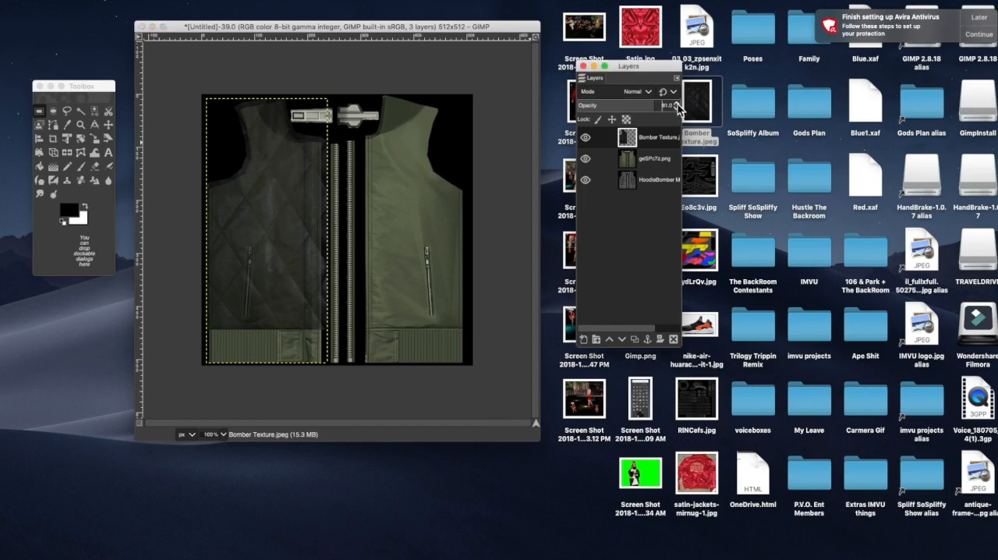
click(677, 105)
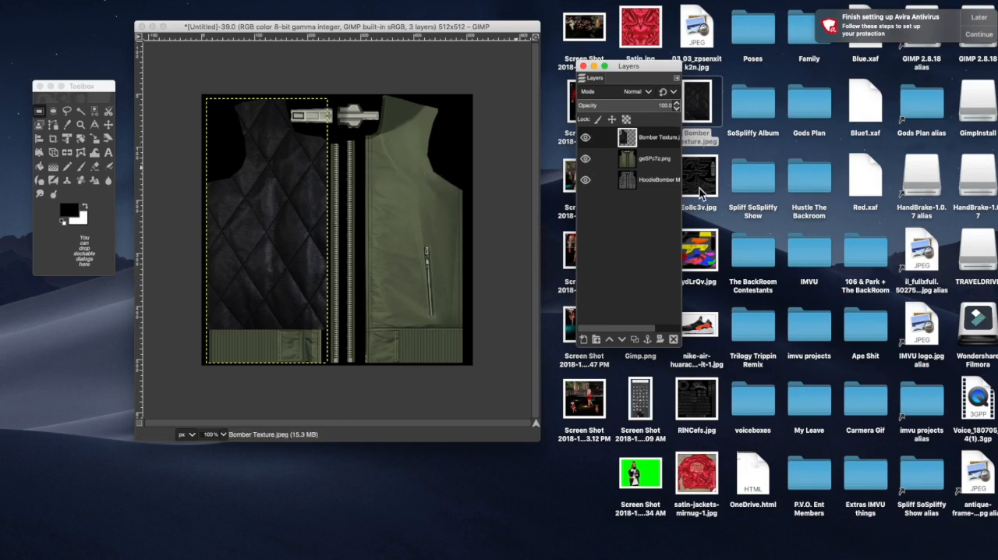
drag(702, 109, 372, 180)
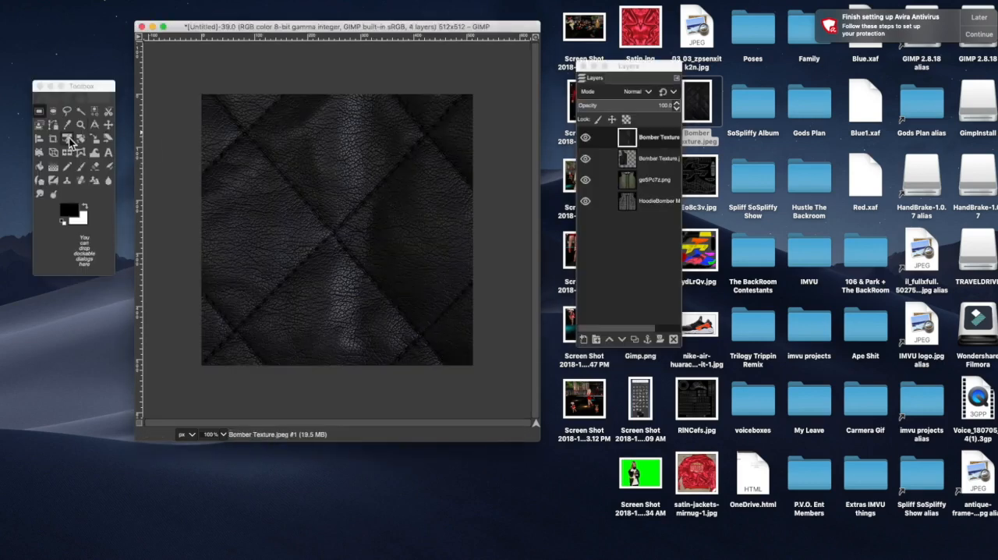
Step: Scale the new Bomber Texture layer to 234 × 439 pixels, placing it over the right jacket panel above the ribbed hem
click(95, 139)
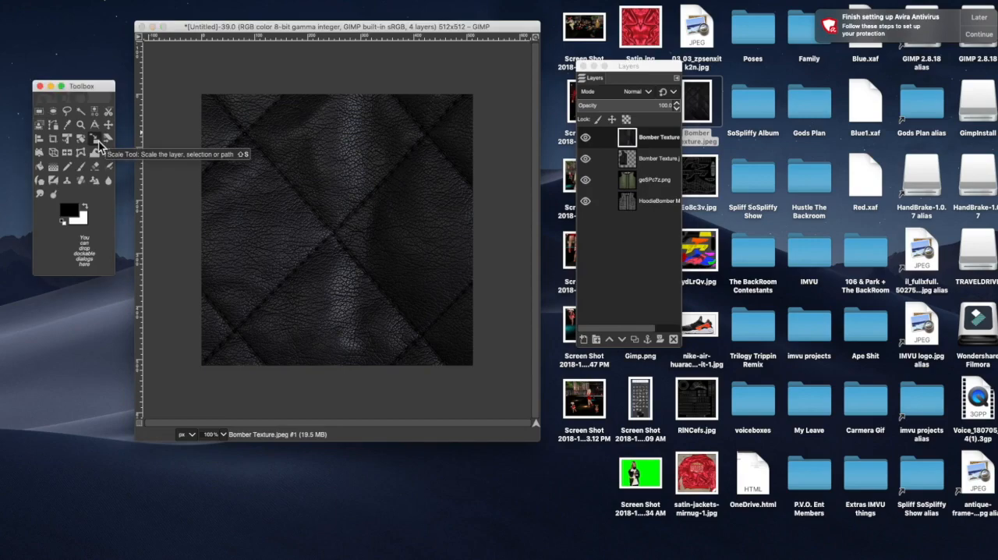
click(232, 139)
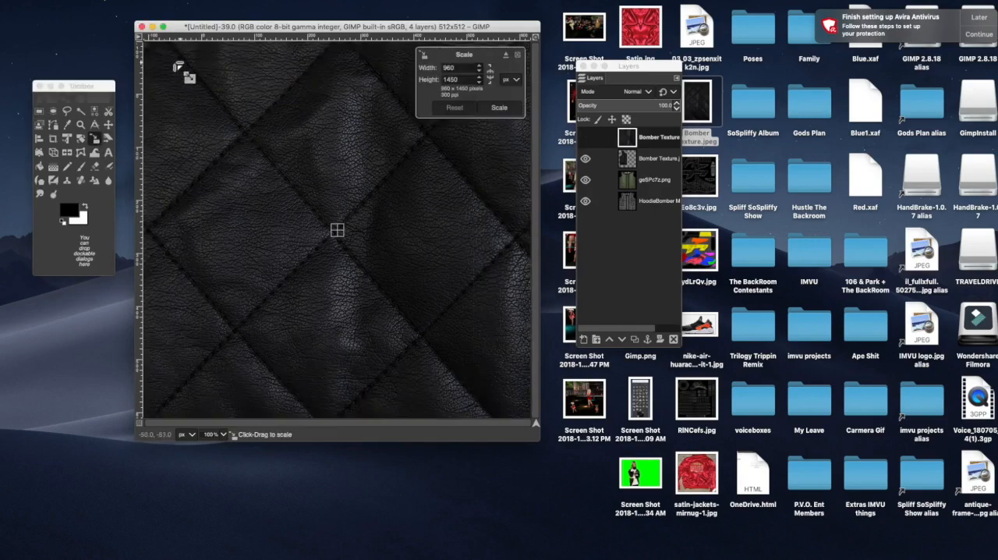
drag(163, 63, 312, 217)
drag(234, 93, 413, 230)
drag(303, 99, 359, 97)
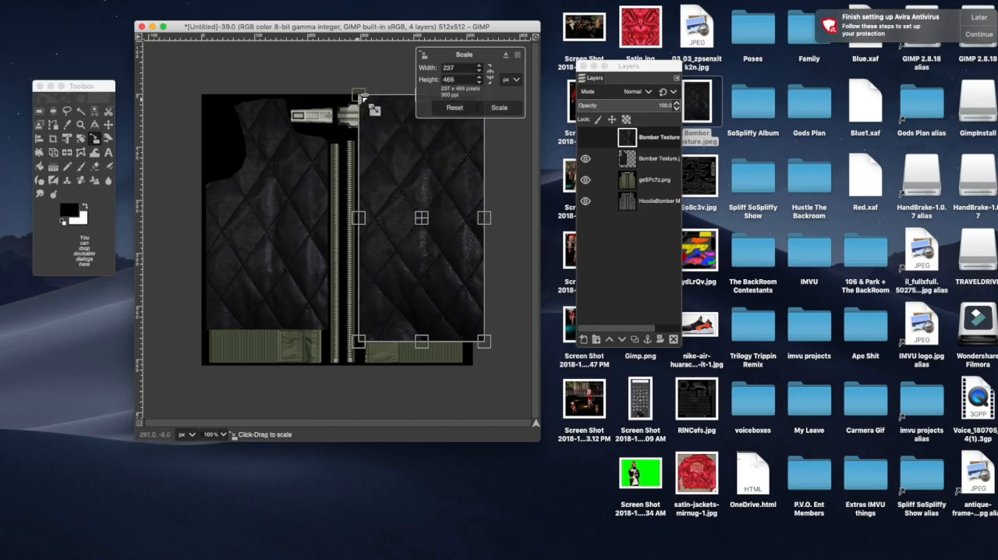
mouse_move(484, 342)
mouse_down()
mouse_move(483, 364)
mouse_move(484, 328)
mouse_up()
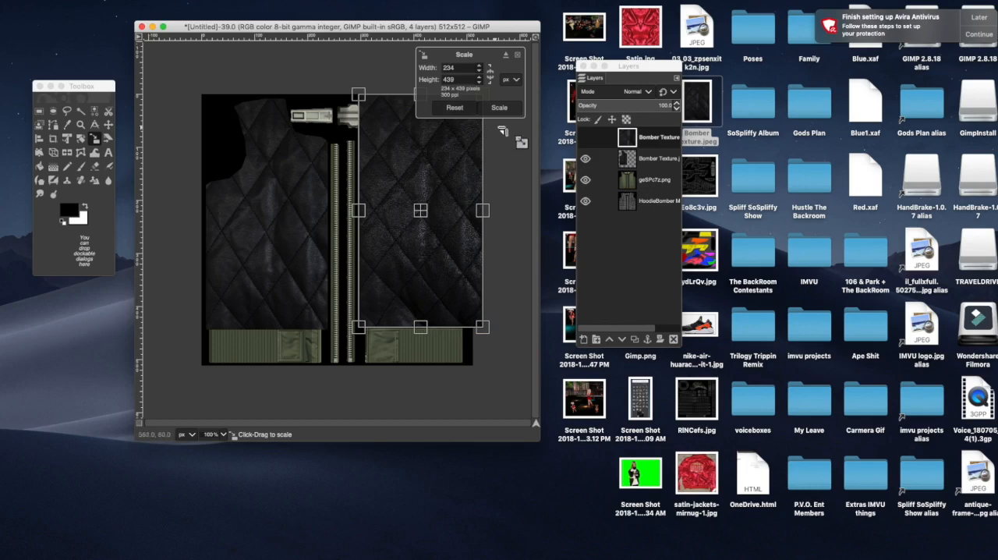
click(502, 109)
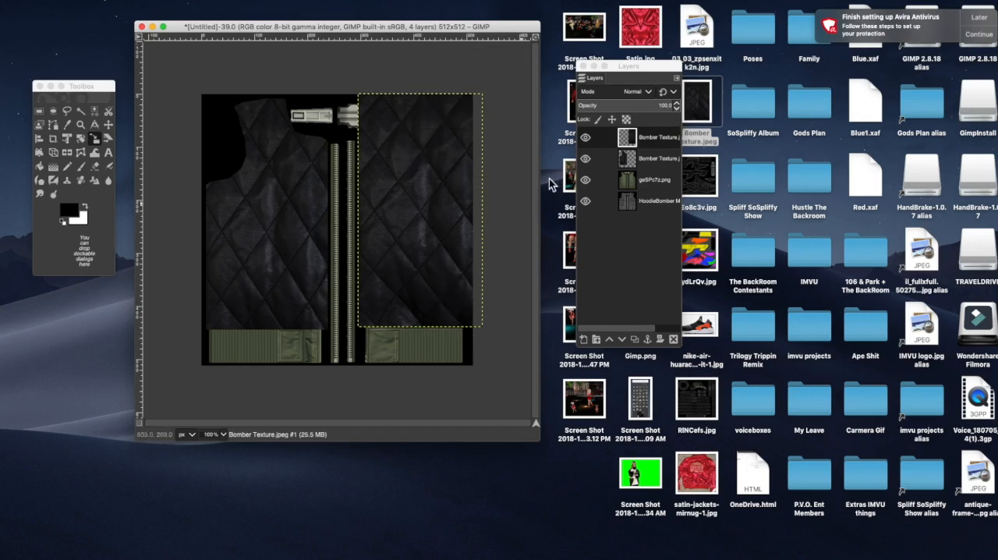
Step: Set the new texture layer's opacity to 73 and outline the excess around the right panel's neckline, shoulder and armhole with Free Select
double_click(659, 138)
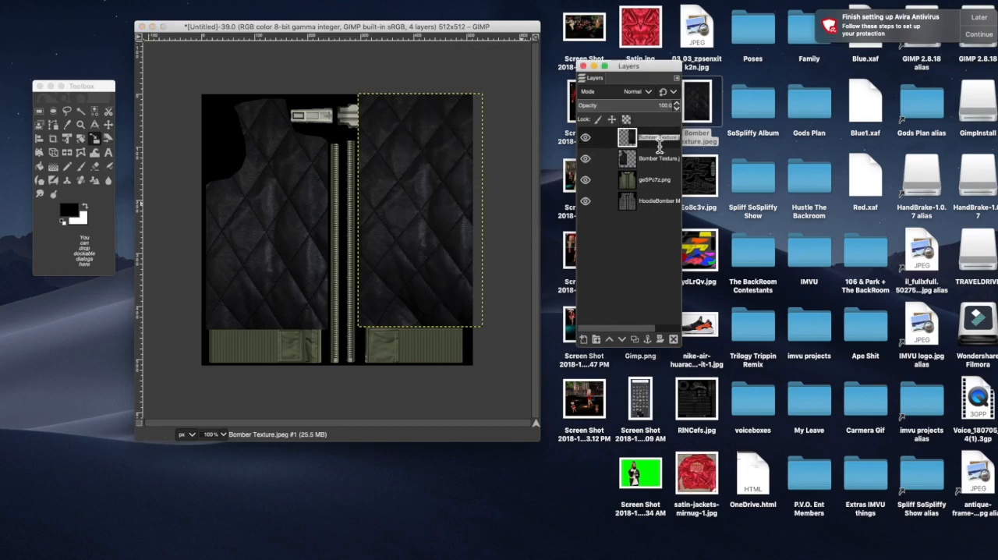
click(677, 110)
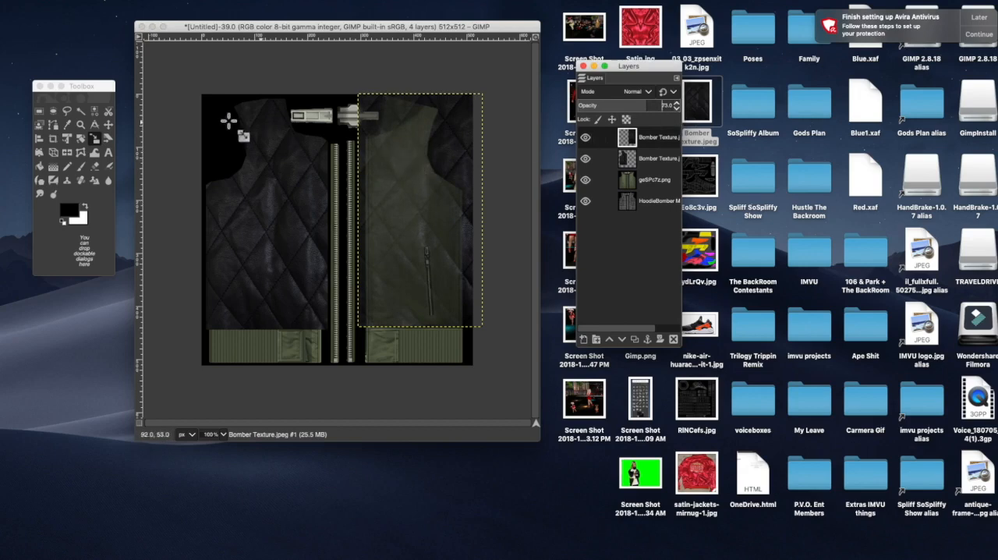
click(68, 112)
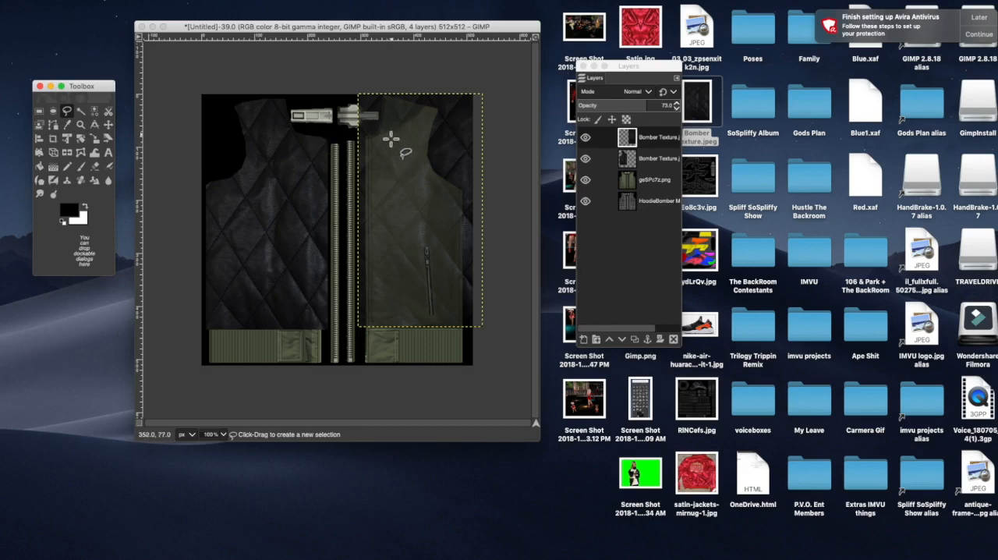
click(344, 131)
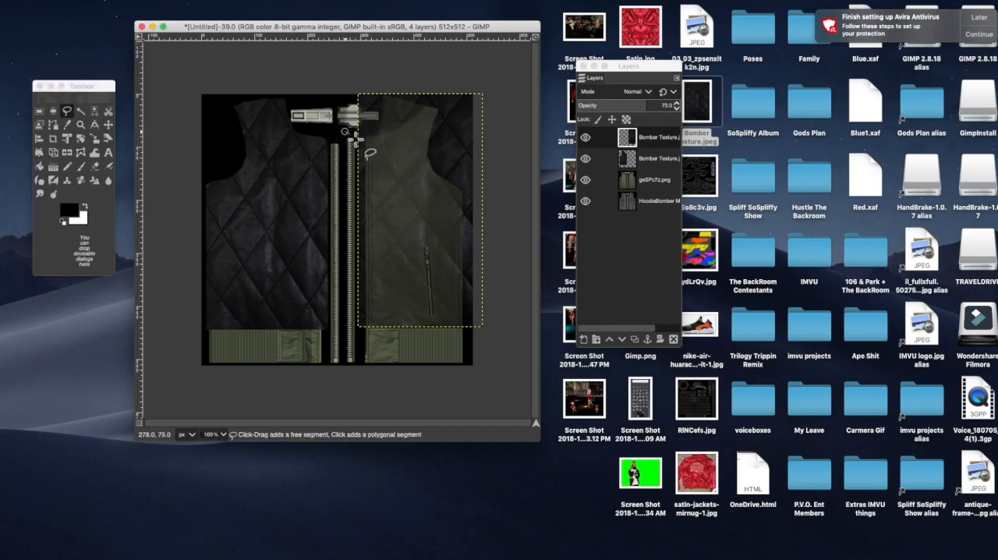
click(365, 134)
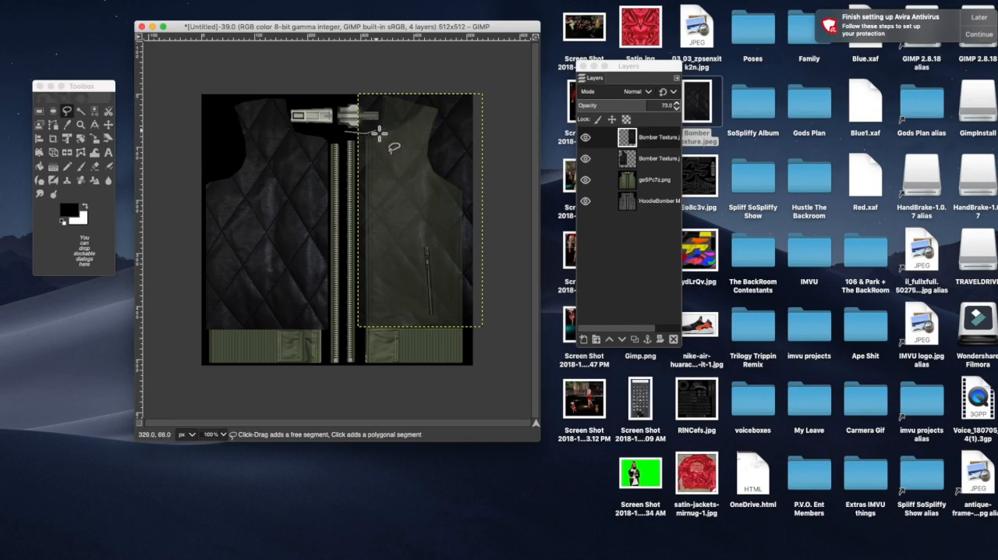
click(378, 123)
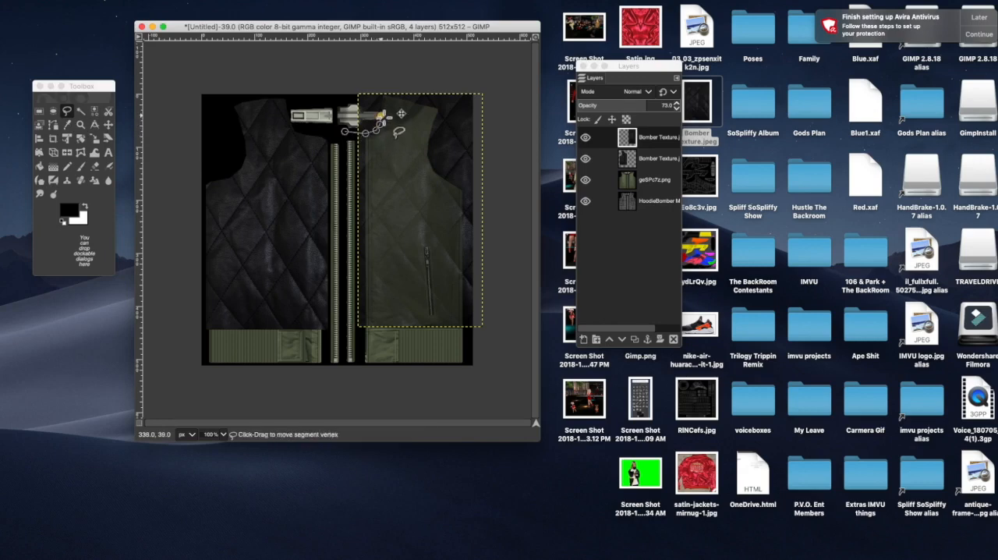
click(383, 96)
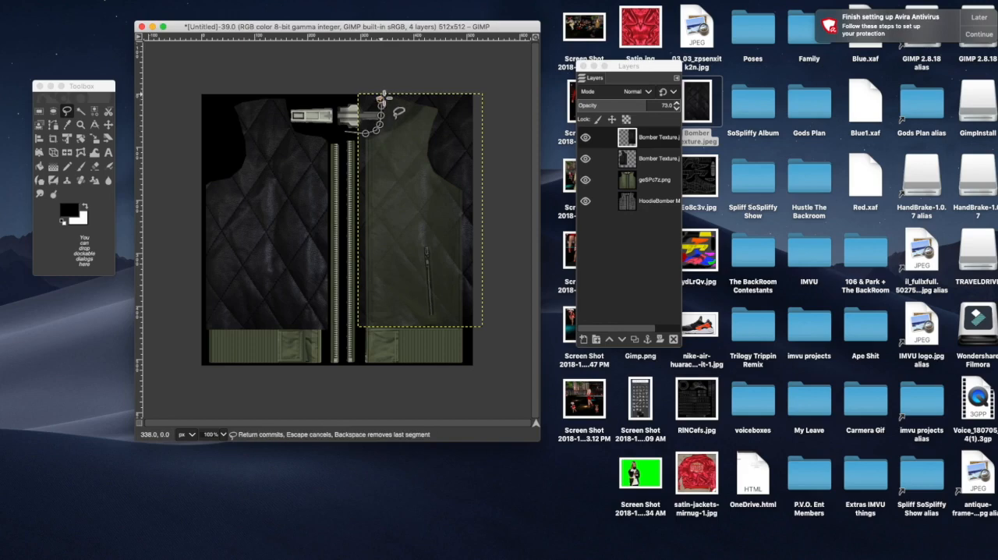
click(401, 95)
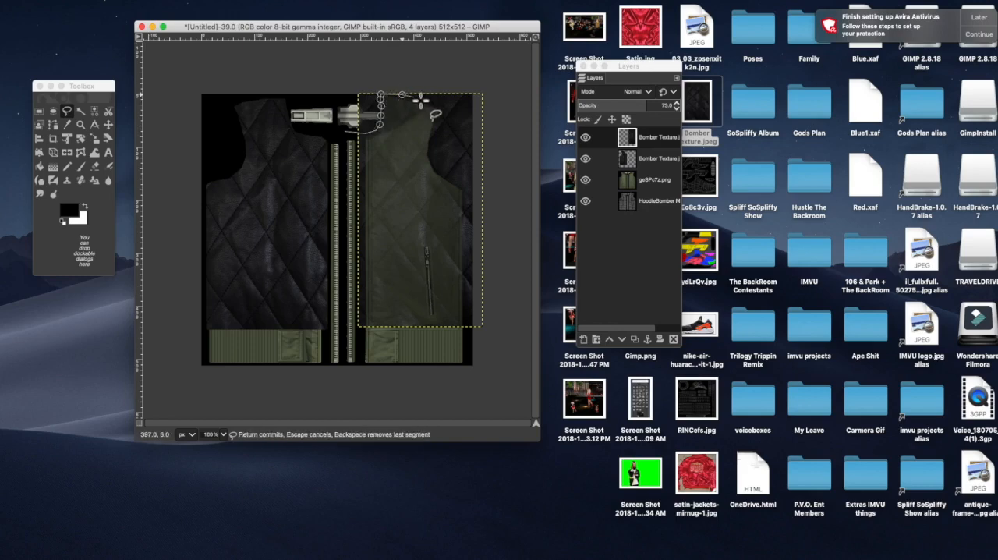
click(437, 101)
click(444, 113)
click(438, 136)
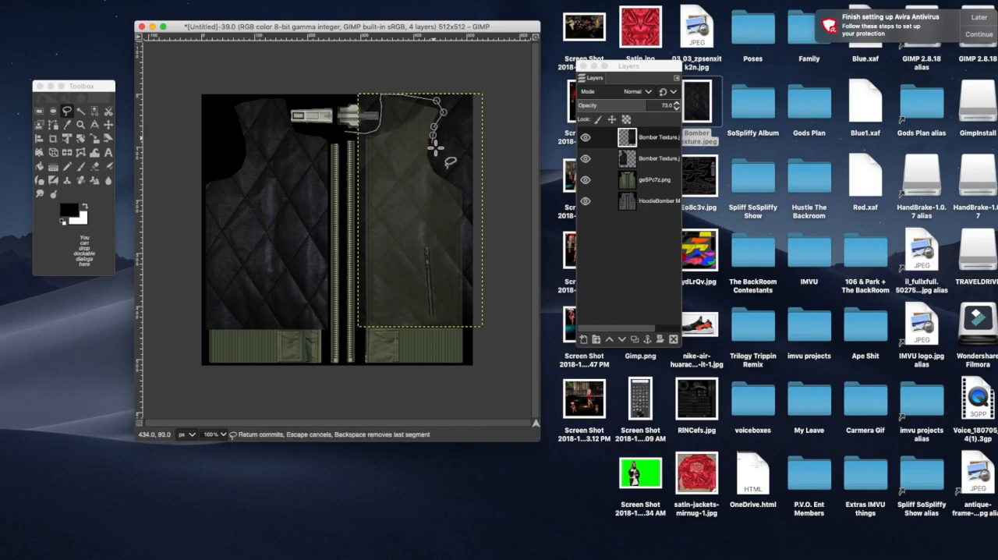
click(432, 149)
mouse_move(436, 163)
mouse_down()
mouse_move(470, 188)
mouse_move(497, 192)
mouse_up()
click(507, 78)
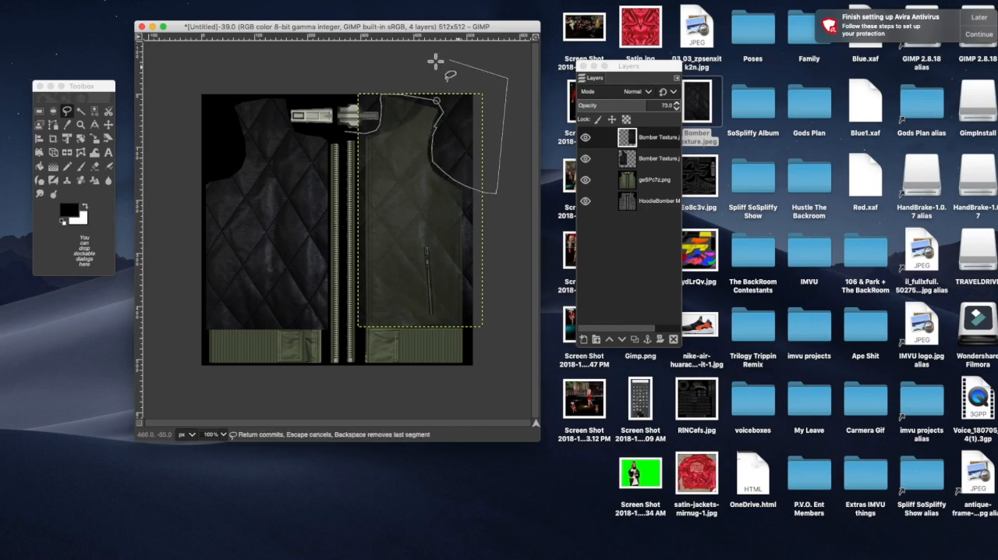
click(349, 72)
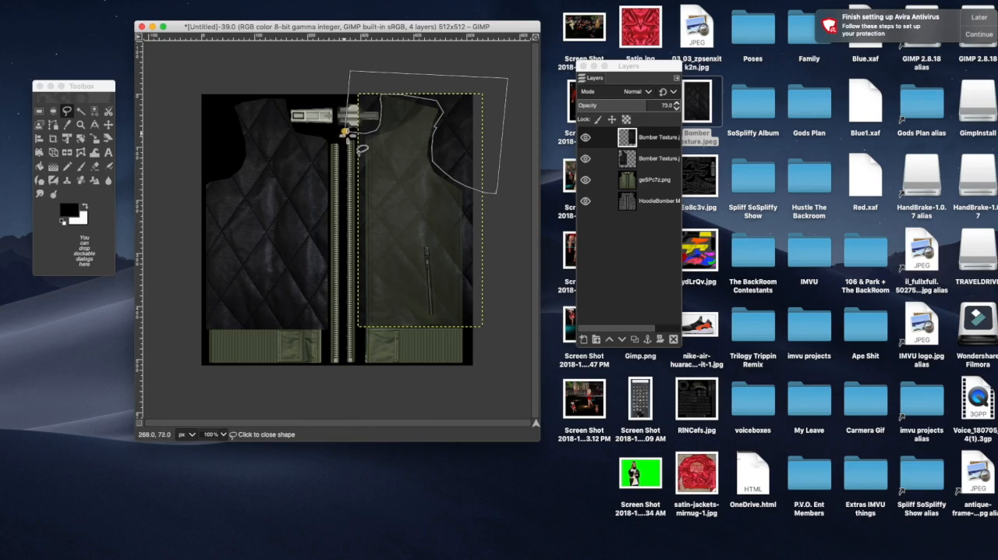
click(347, 130)
key(Return)
Step: Cut the outlined excess texture away from the right panel's neckline and armhole, and clear the selection
click(110, 129)
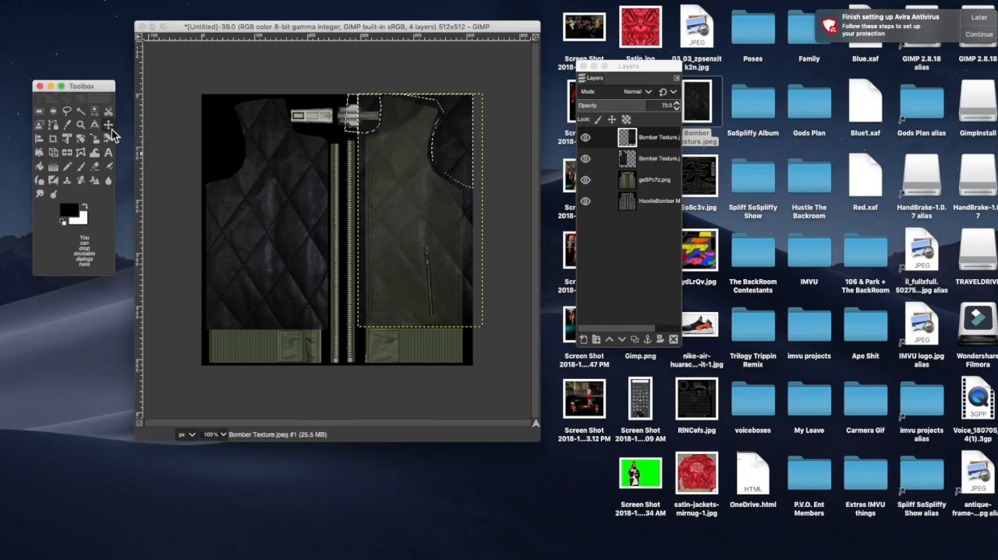
click(110, 127)
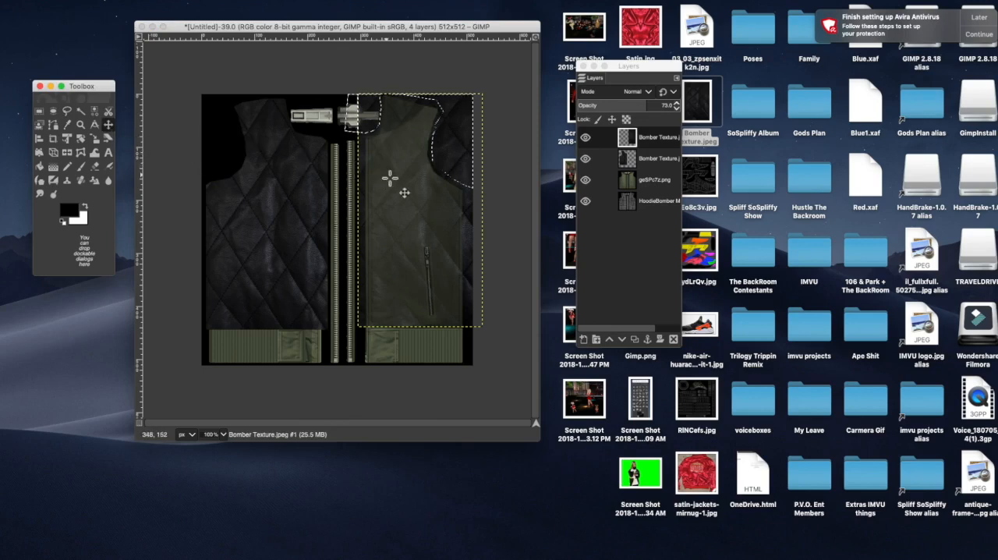
right_click(367, 119)
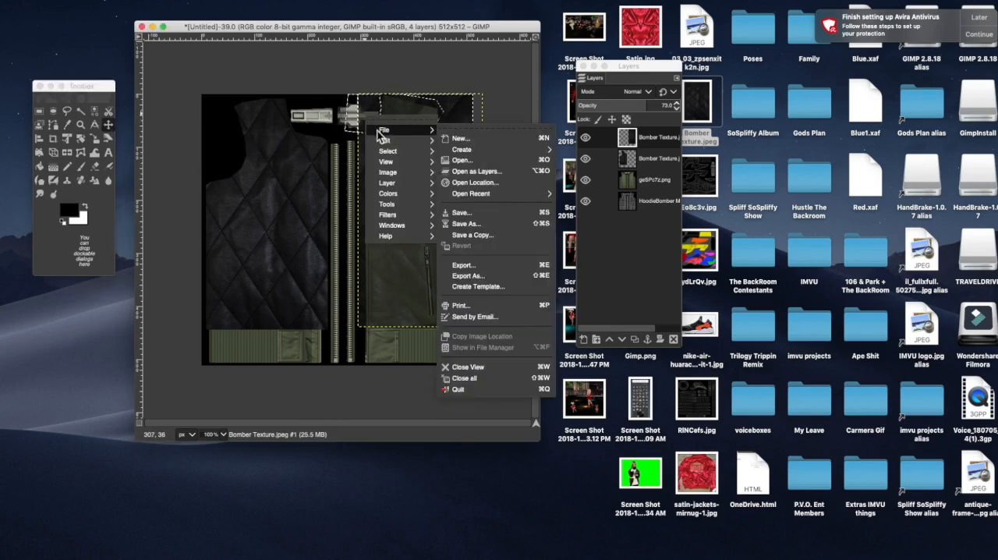
mouse_move(389, 152)
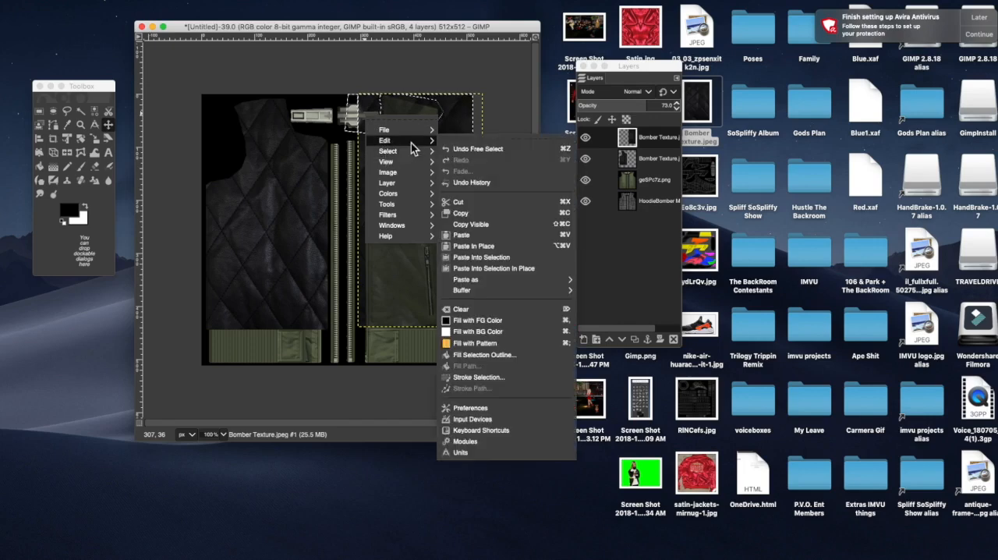
click(476, 203)
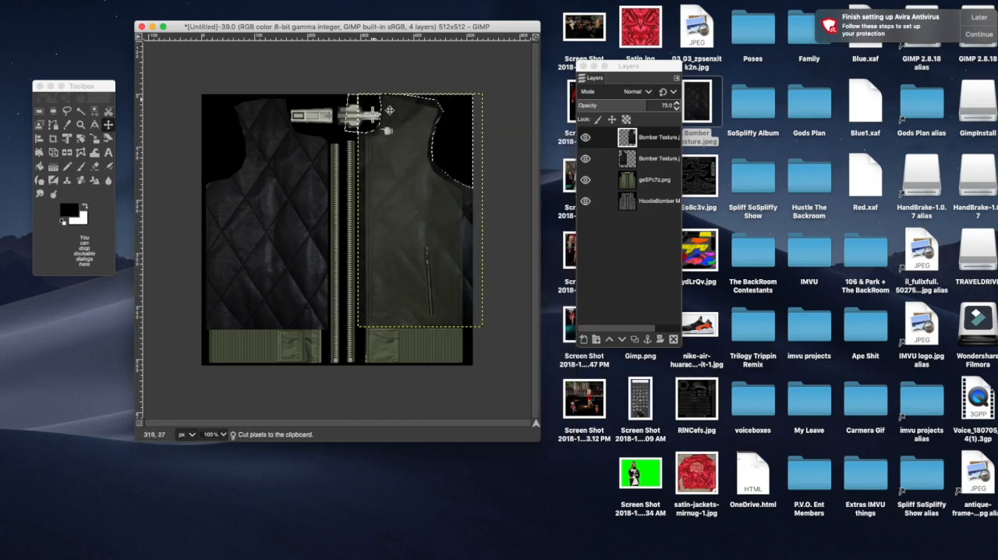
right_click(387, 160)
mouse_move(409, 197)
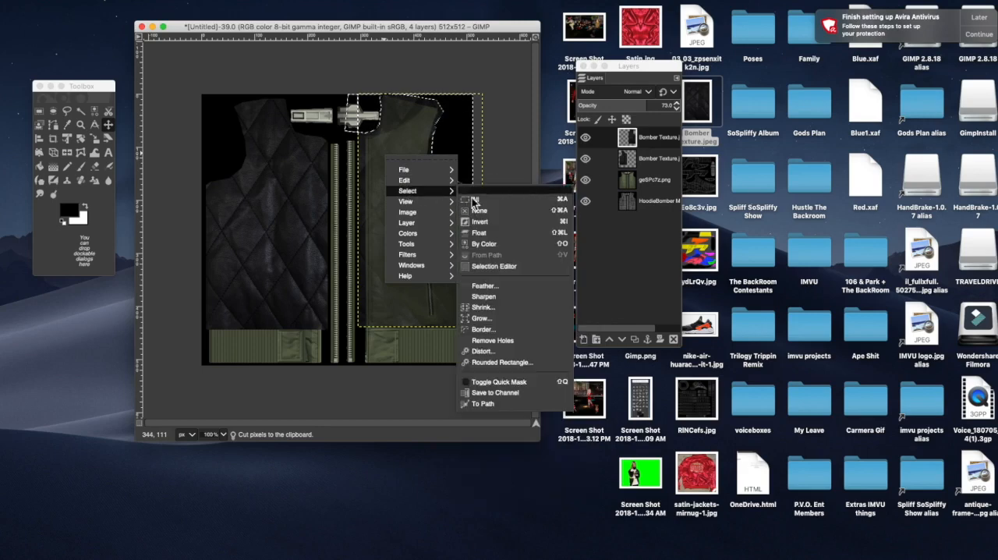
click(478, 210)
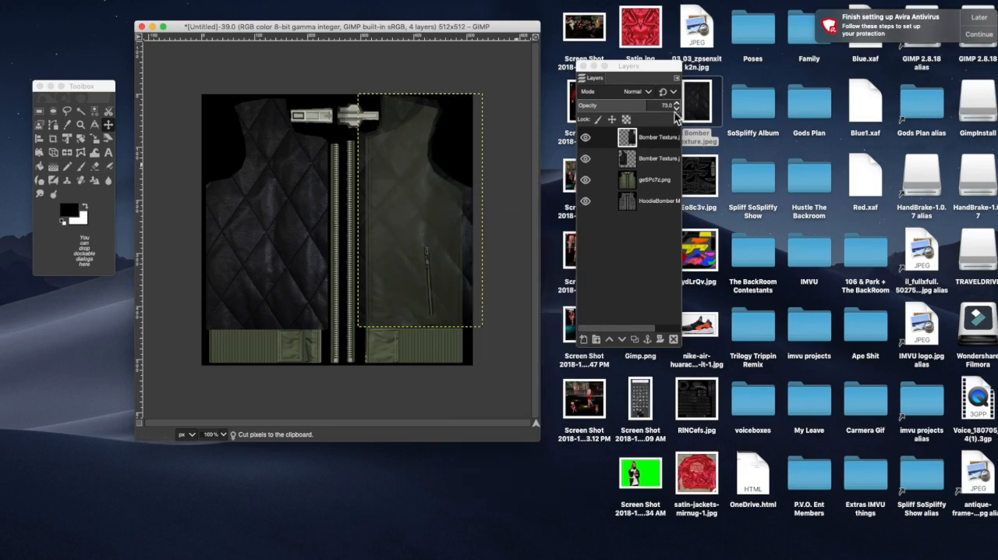
Step: Set the right panel texture layer's opacity to 100 and merge it down into the left panel's texture layer
click(677, 103)
click(678, 104)
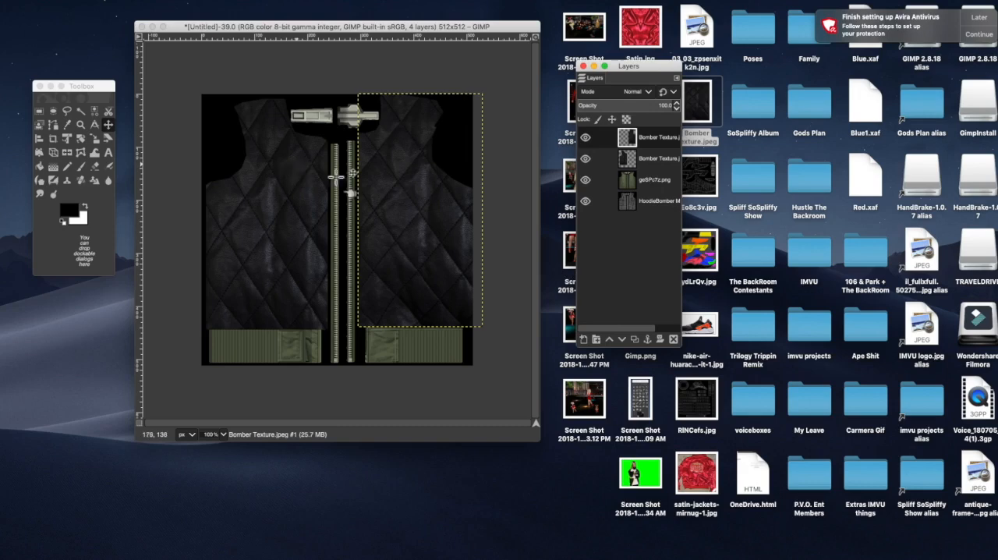
double_click(651, 139)
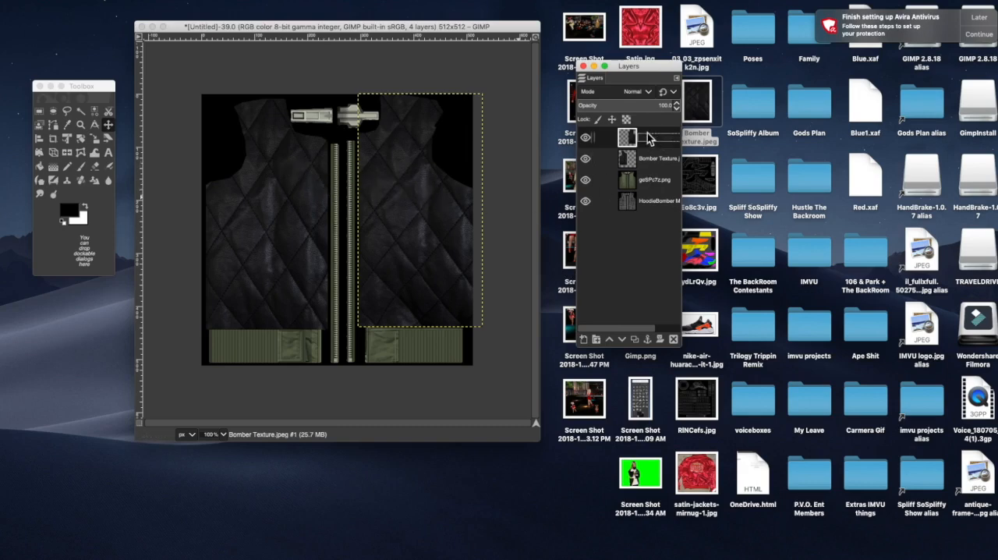
right_click(649, 138)
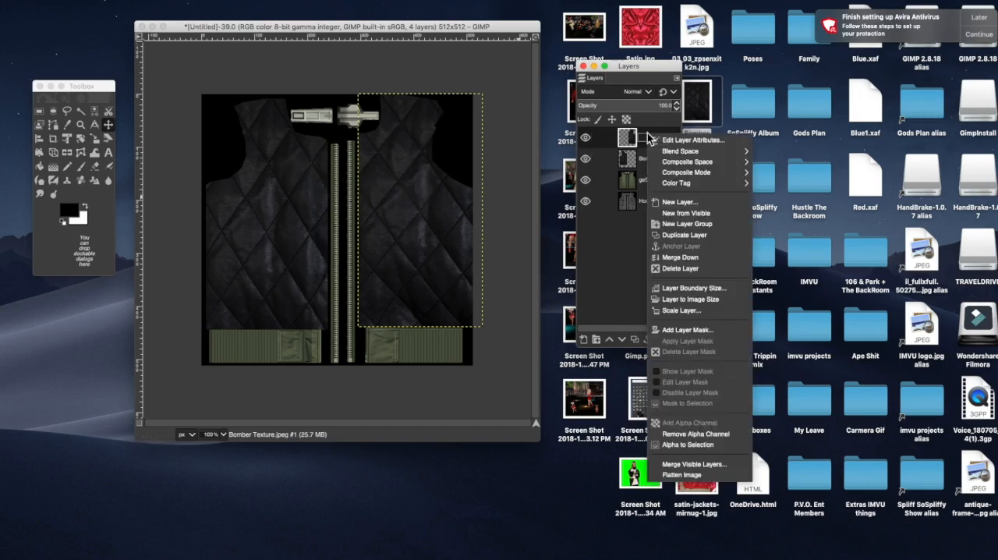
click(690, 258)
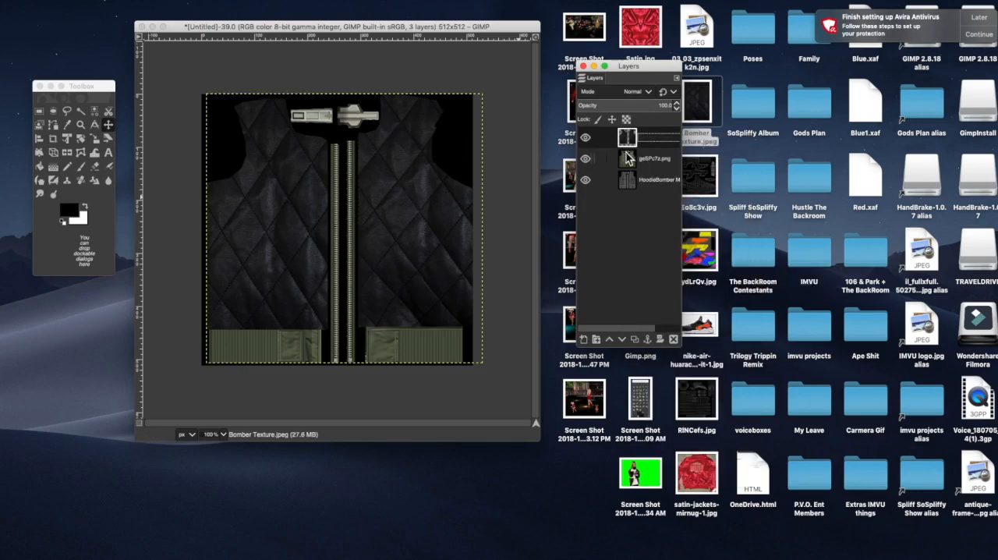
Step: Toggle the merged Bomber Texture layer's visibility to compare it with the green jacket, leaving the layer hidden
click(586, 139)
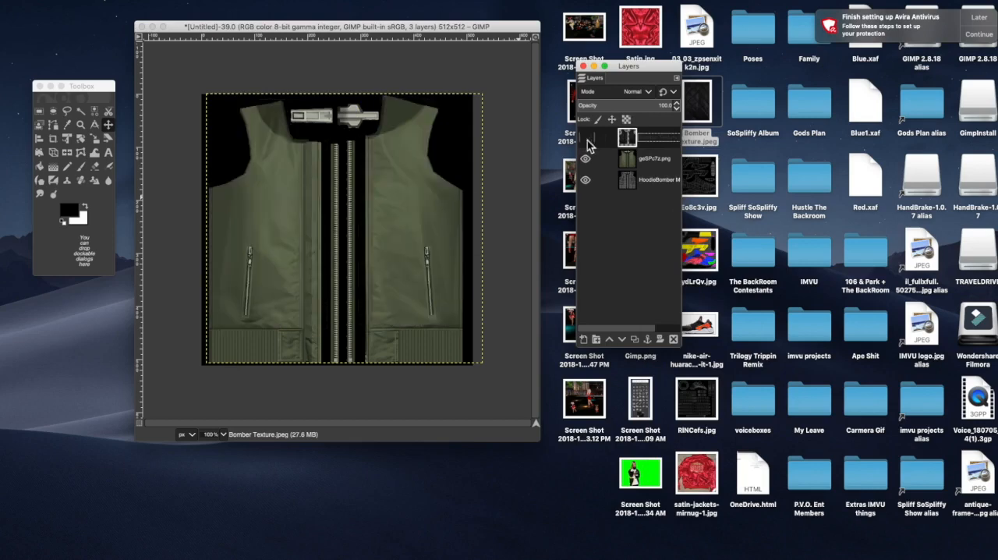
click(588, 140)
click(587, 140)
click(586, 139)
click(588, 140)
click(587, 141)
click(587, 140)
Step: Duplicate the geSPc7z.png layer and hide the copy
double_click(648, 162)
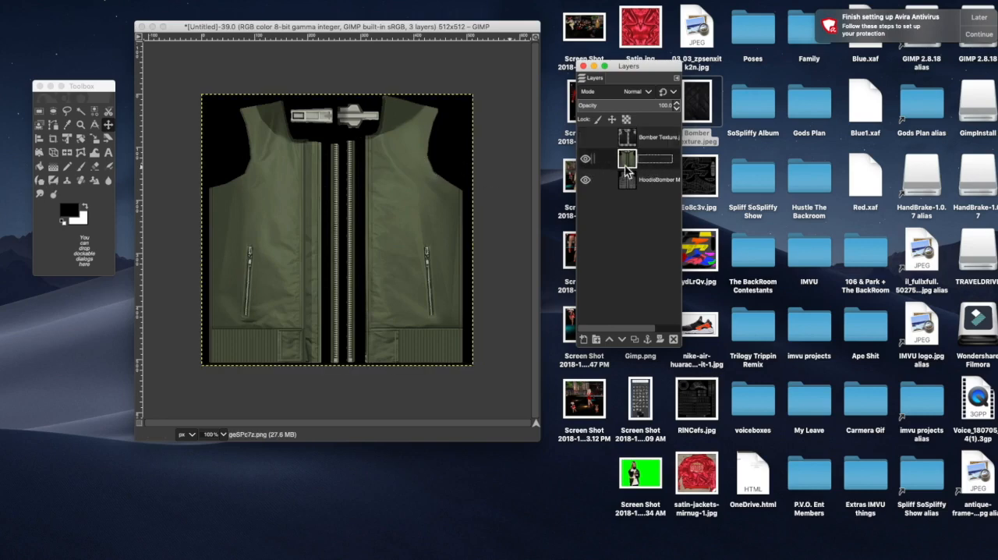
click(635, 340)
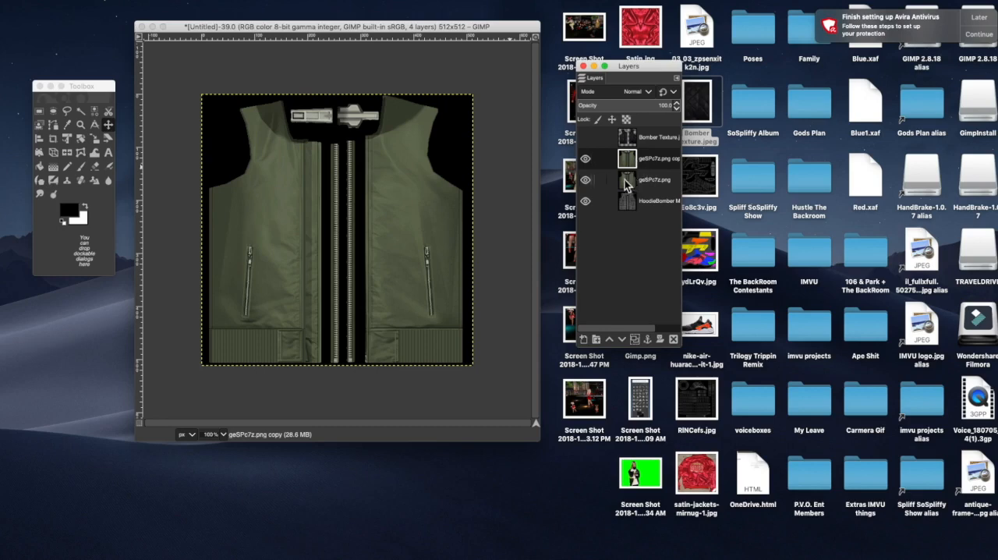
click(586, 159)
Step: Open Colorize on the original geSPc7z.png layer, beneath its hidden copy, and set the hue to 0.1117
click(643, 186)
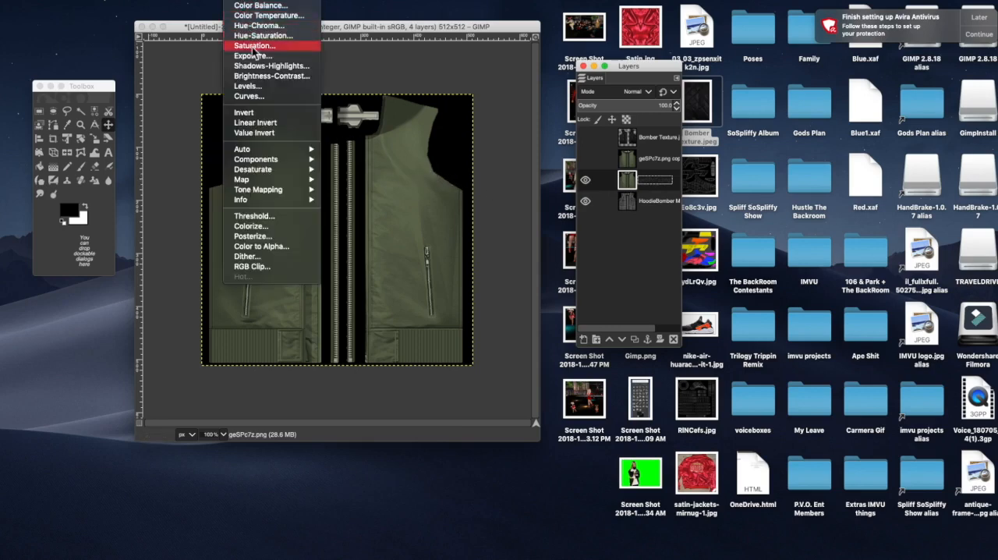
click(269, 233)
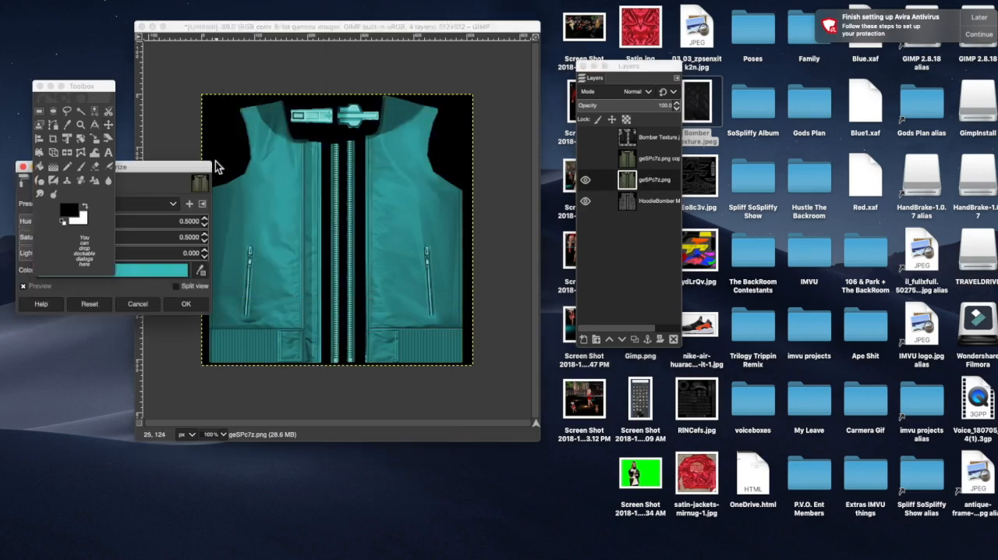
drag(204, 176, 519, 382)
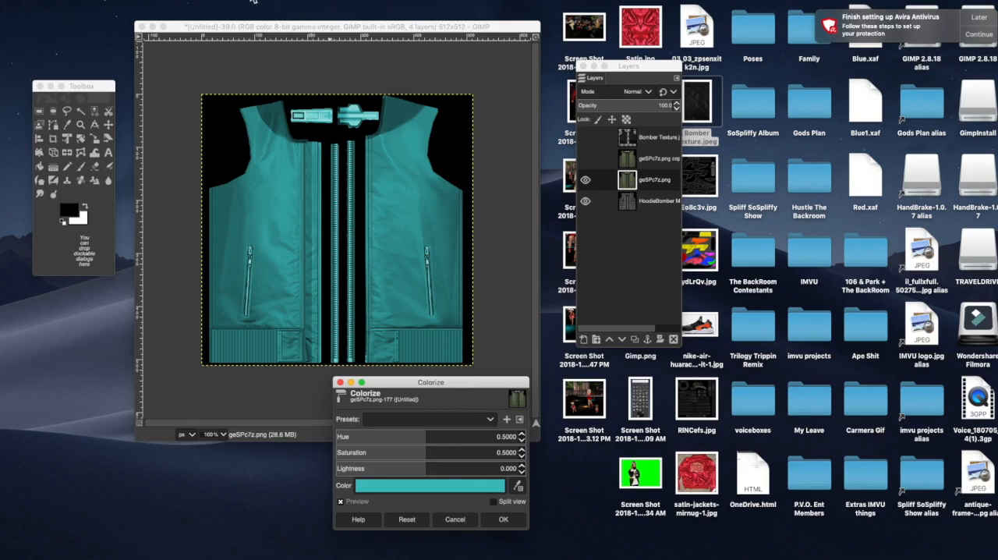
click(248, 4)
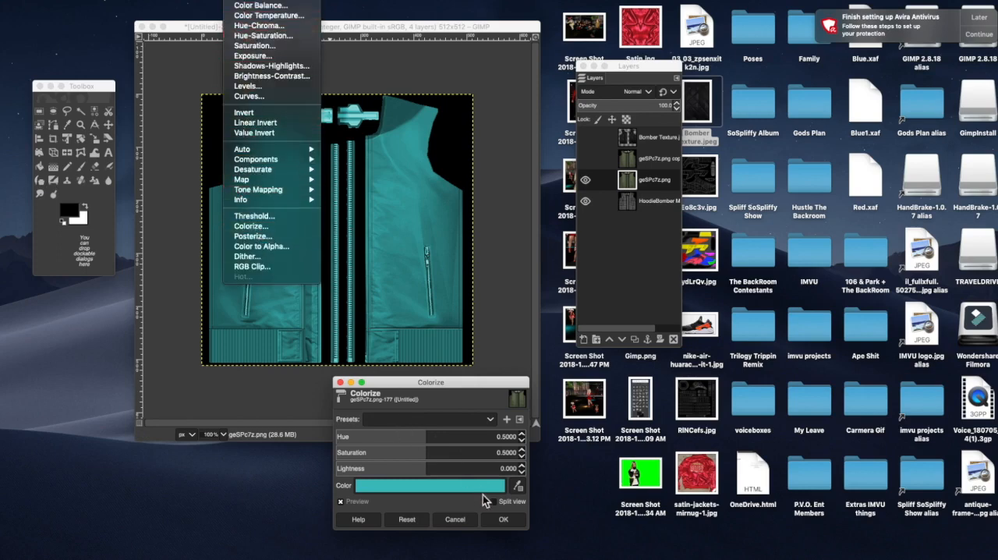
click(446, 388)
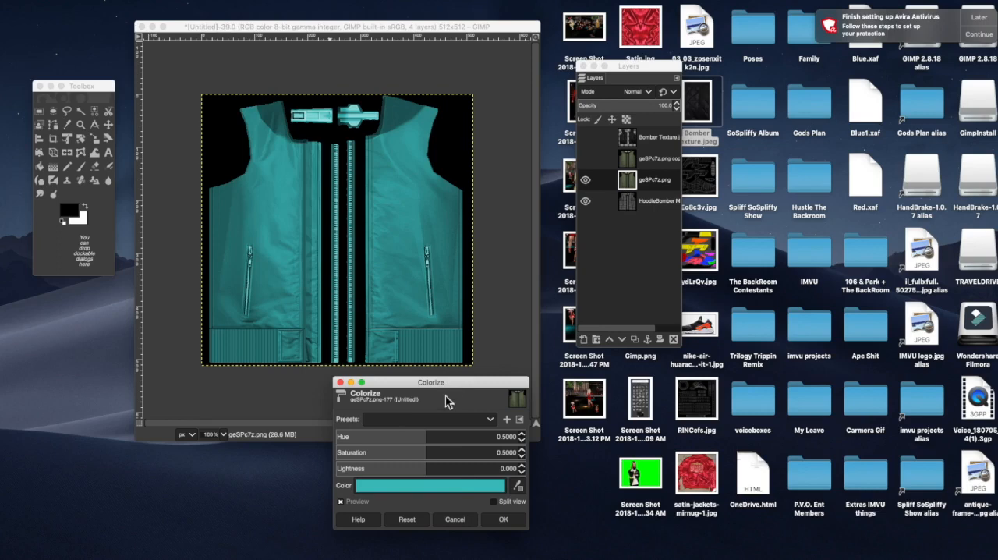
drag(428, 443, 314, 427)
drag(145, 452, 424, 390)
drag(547, 387, 736, 400)
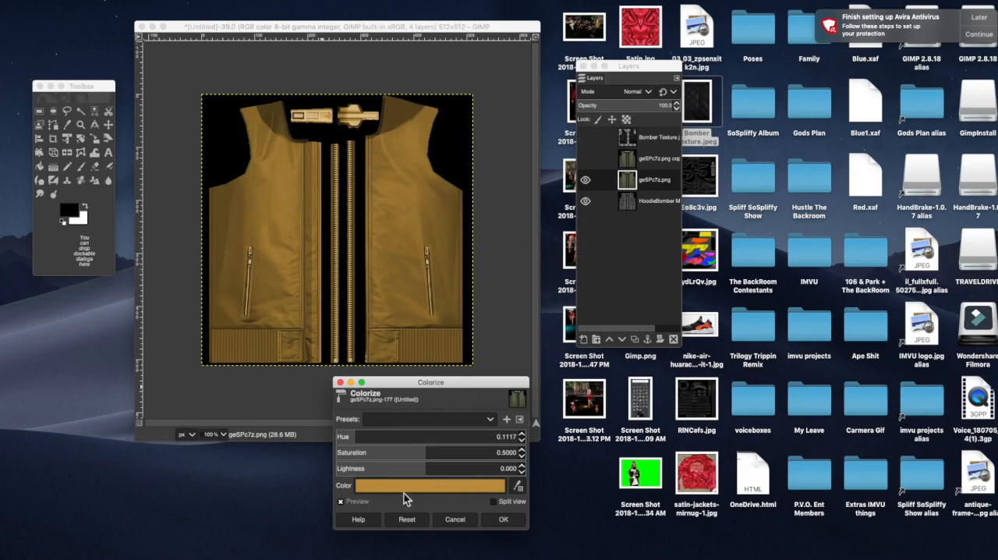
Step: Set the Colorize saturation to 0 and lightness to -0.675, and apply the adjustment to the jacket layer
drag(431, 454, 11, 430)
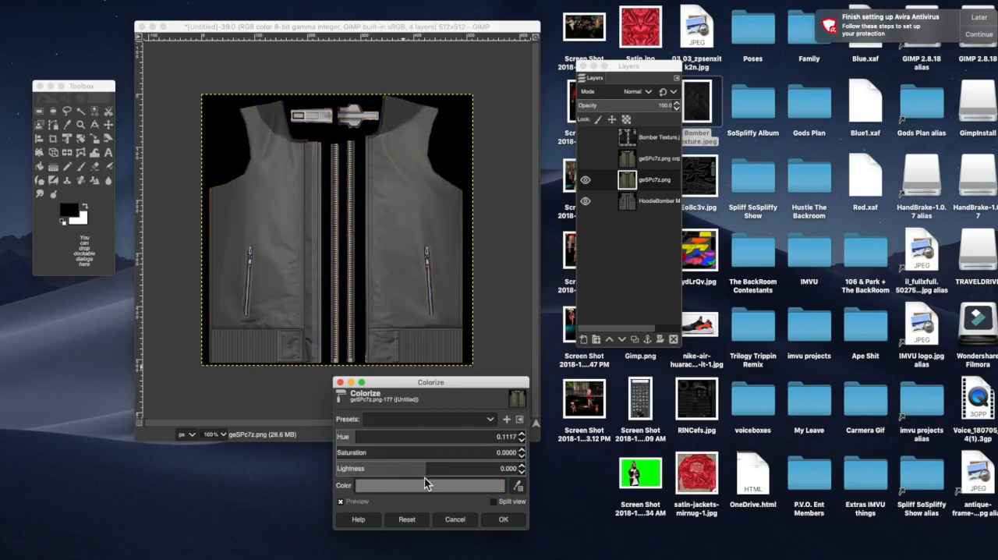
drag(431, 474, 758, 434)
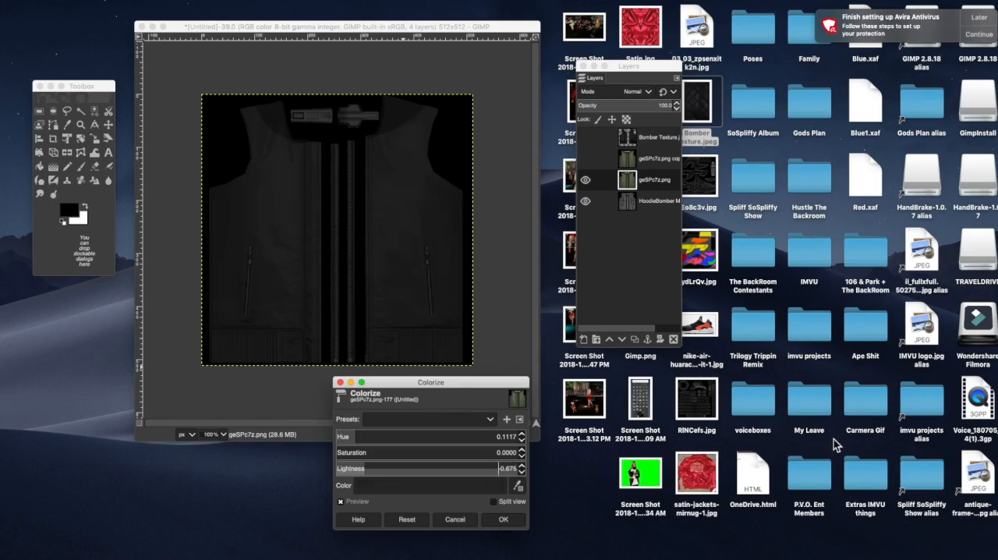
drag(834, 439, 834, 439)
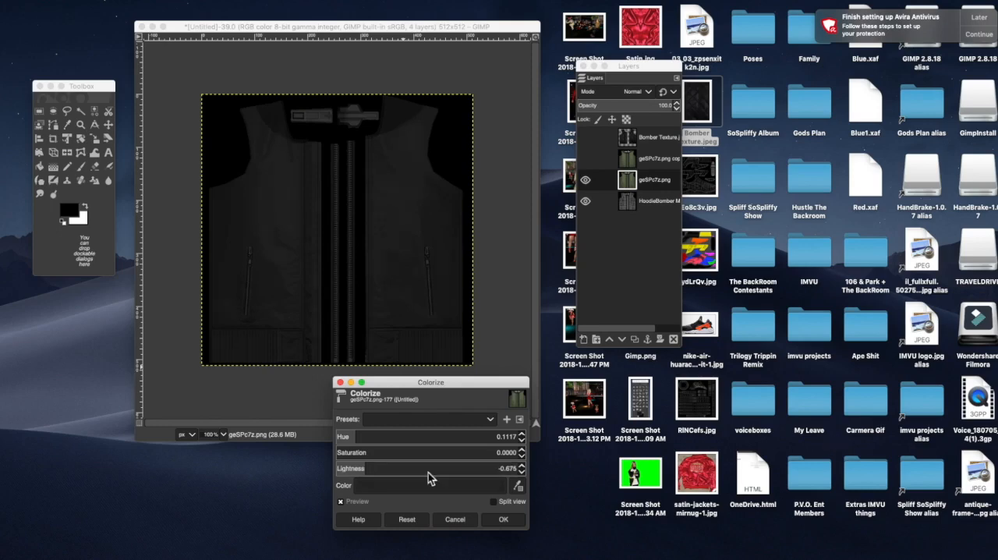
click(501, 519)
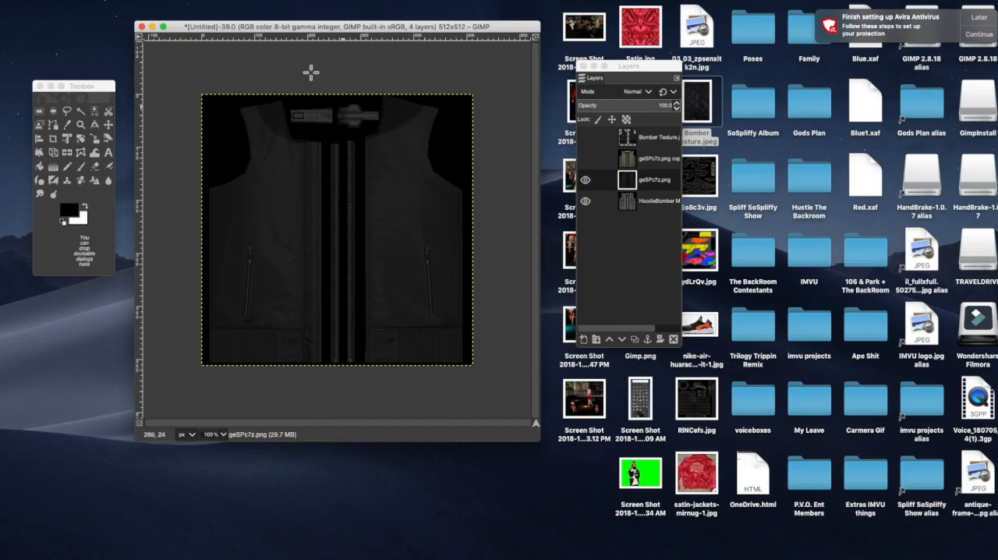
Step: Raise the darkened jacket layer's contrast to 16, then briefly show the Bomber Texture layer over it to compare
click(252, 2)
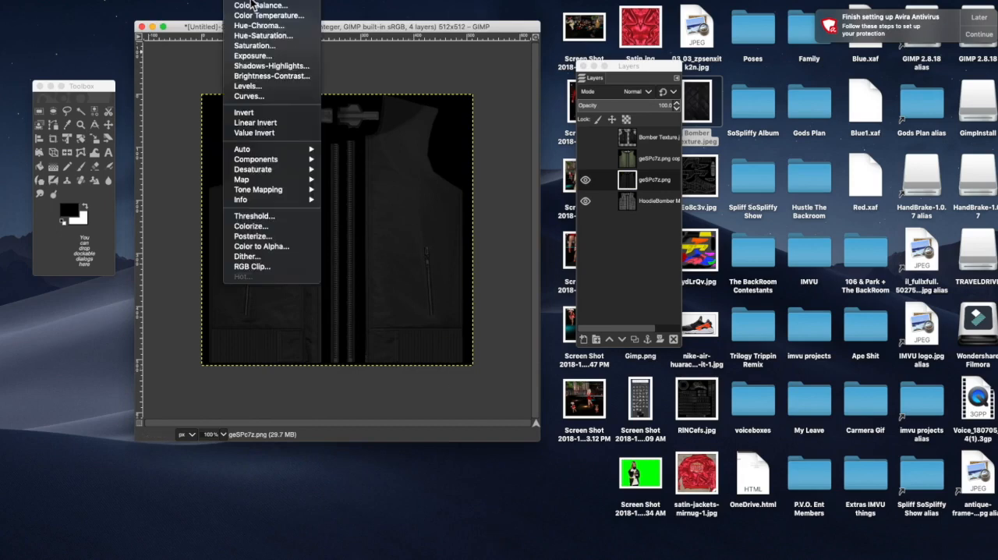
click(275, 77)
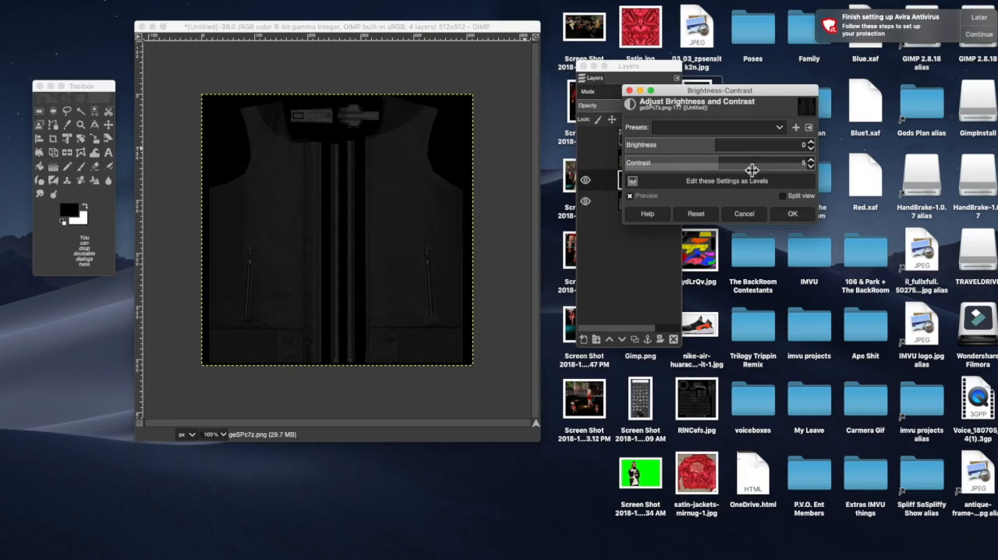
drag(769, 170, 777, 170)
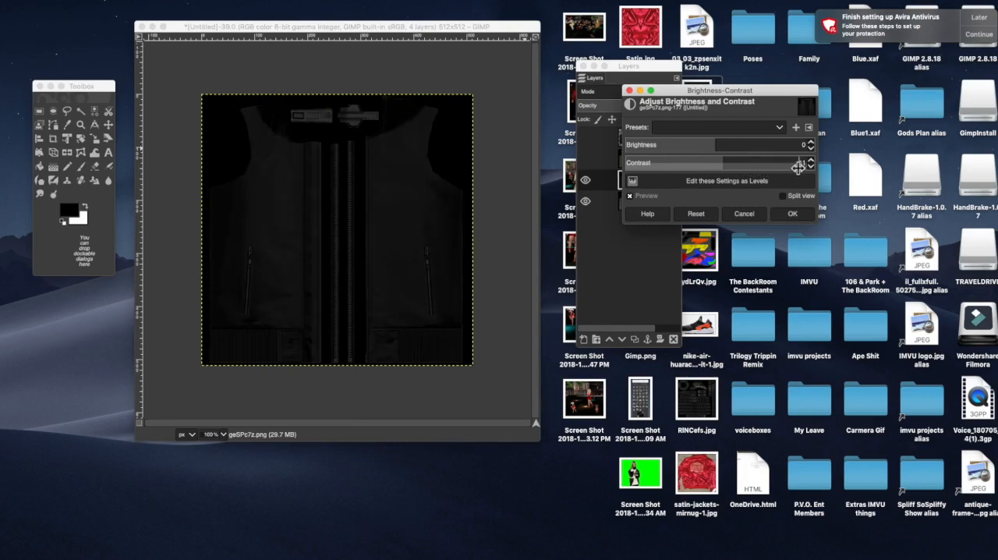
drag(810, 168, 824, 170)
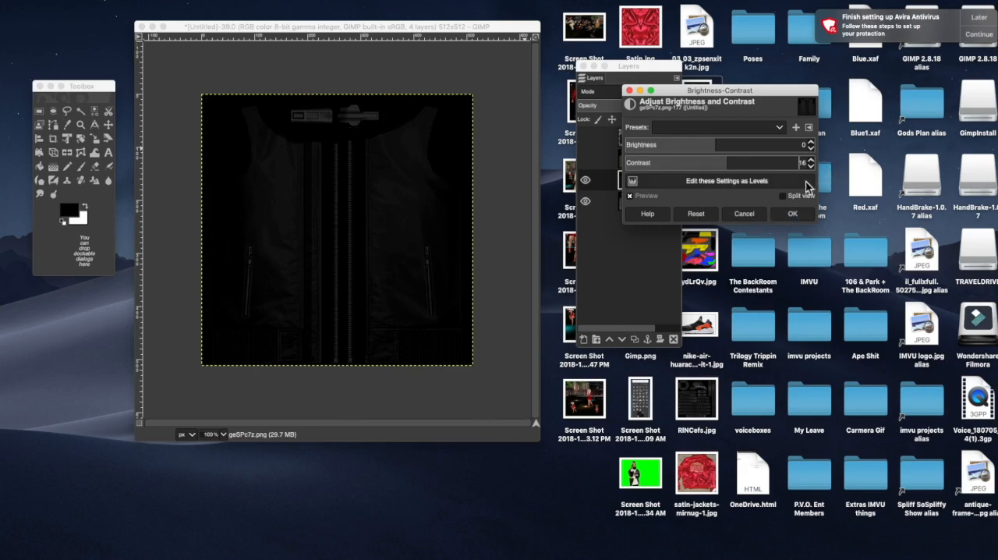
click(795, 214)
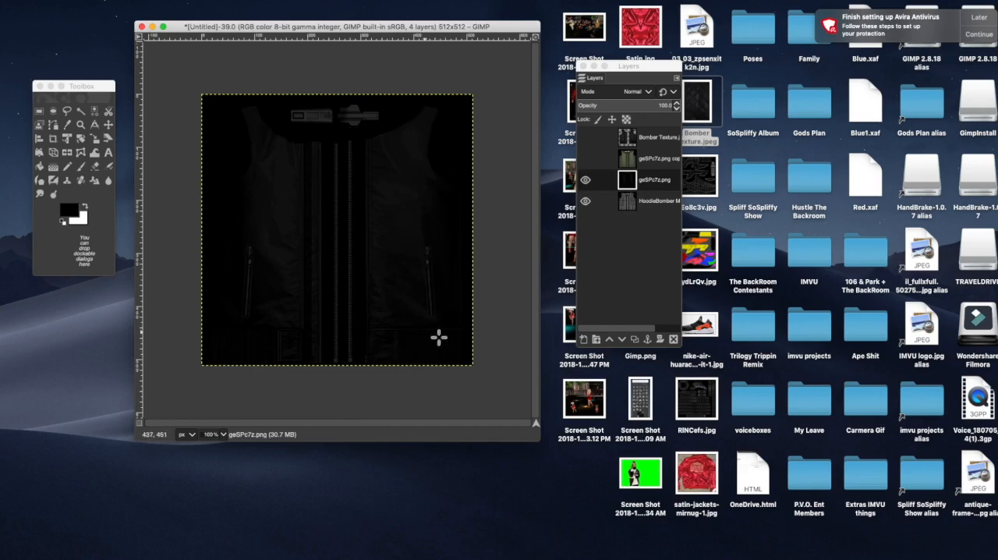
click(587, 141)
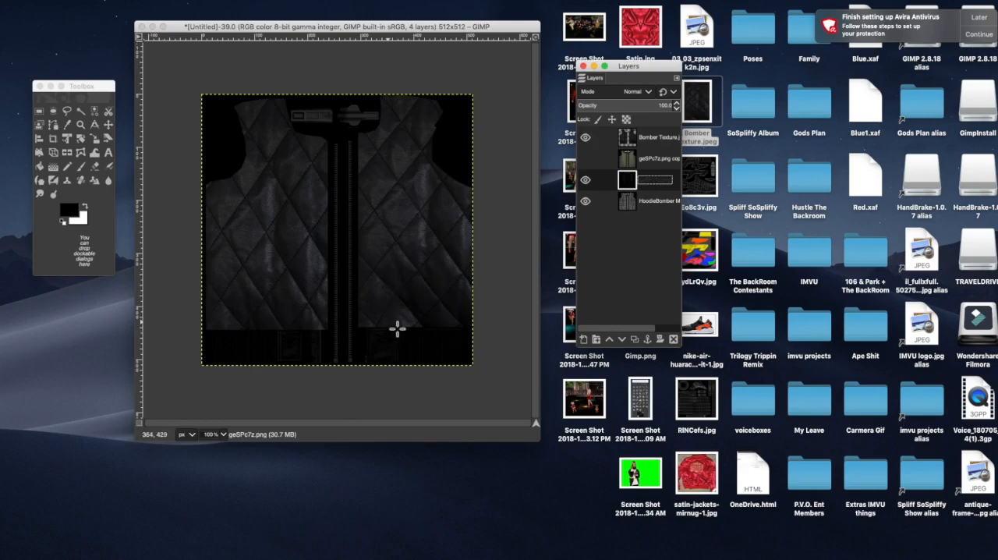
click(586, 140)
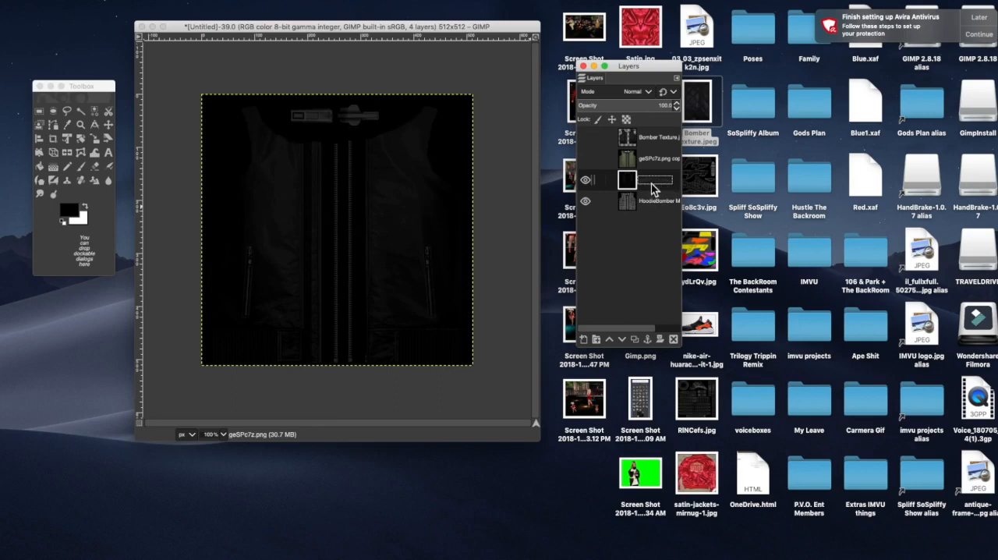
Step: Make the geSPc7z.png copy layer active and visible
drag(654, 189, 654, 180)
click(655, 162)
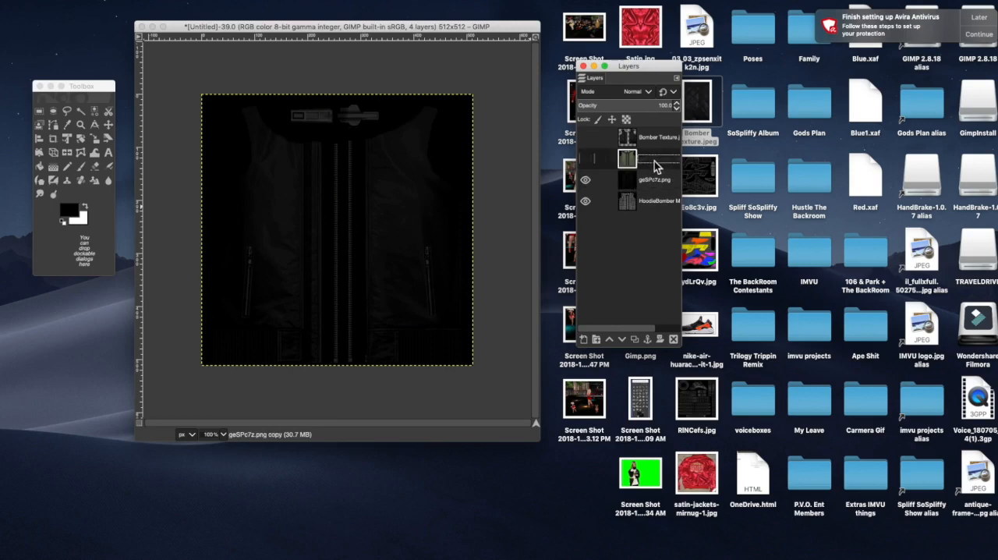
click(587, 159)
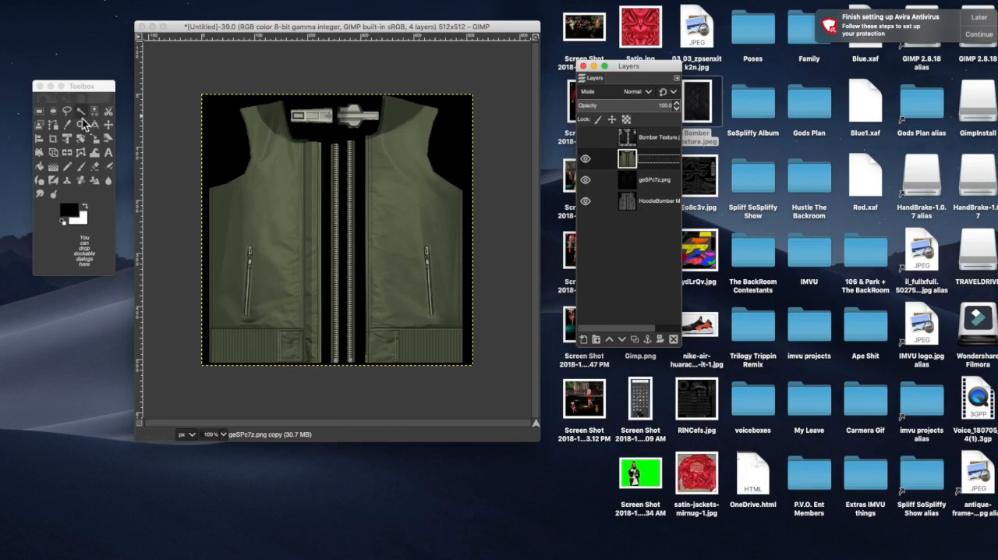
Step: Outline the left jacket panel on the copy layer with Free Select, keeping clear of the zipper parts, and cut it out
click(69, 117)
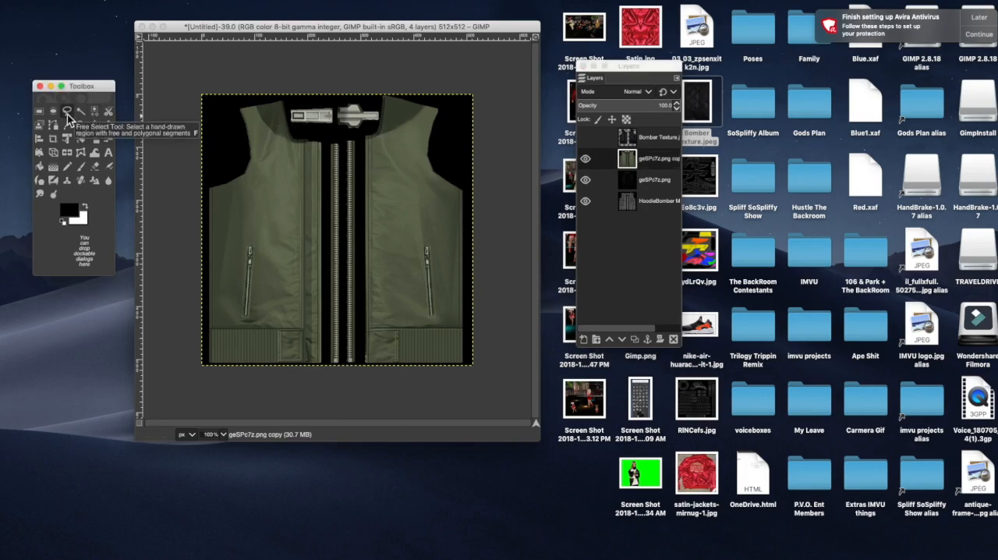
click(287, 92)
click(287, 91)
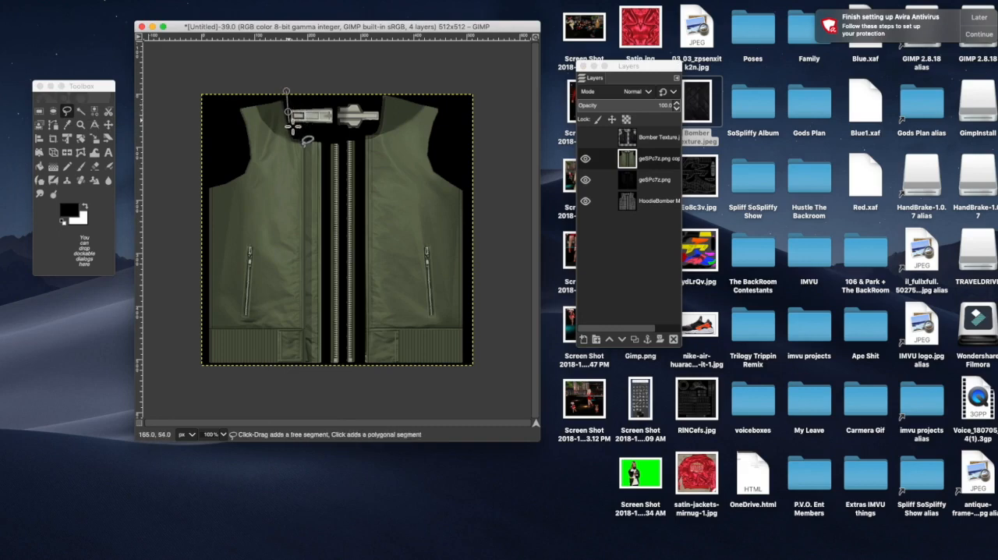
click(291, 126)
click(306, 134)
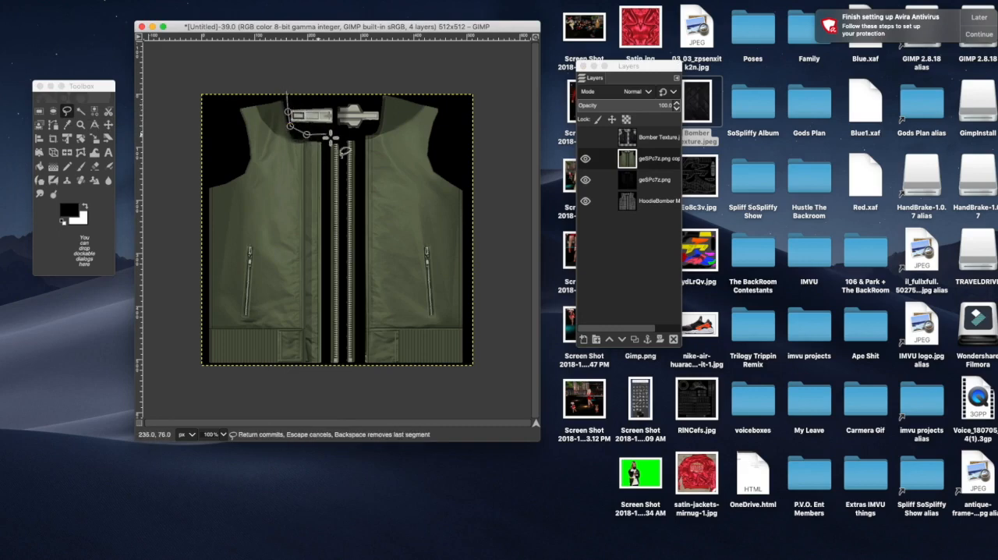
click(331, 135)
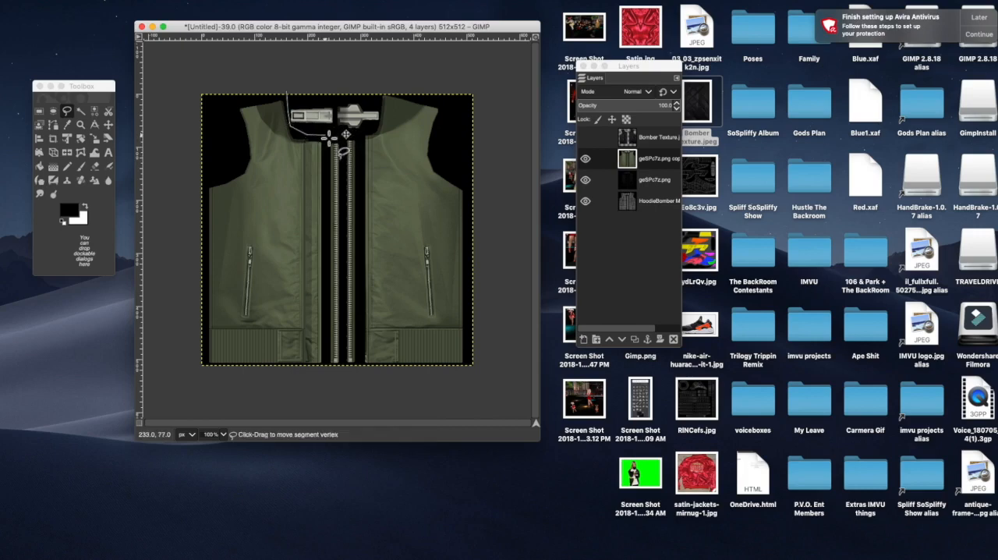
click(326, 164)
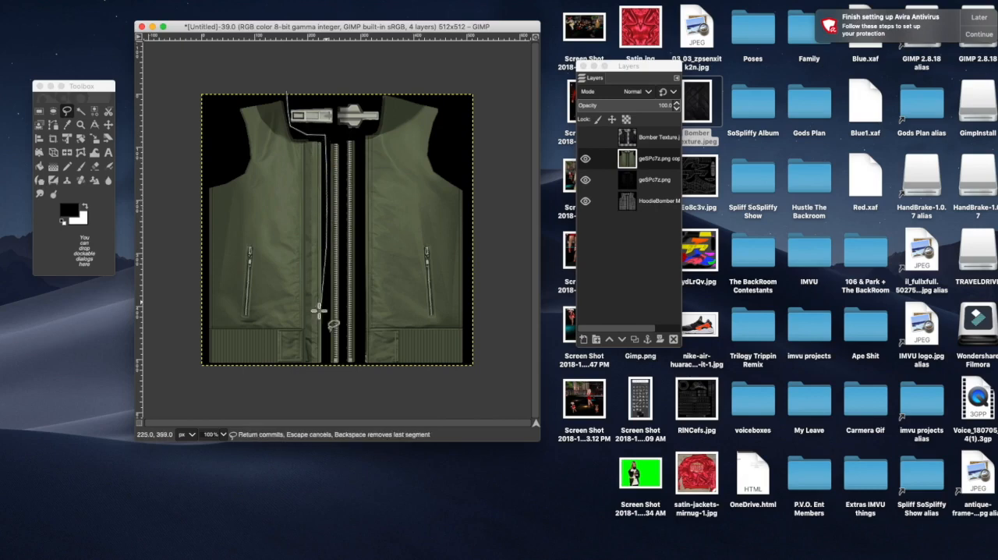
mouse_move(345, 247)
mouse_down()
mouse_move(334, 229)
mouse_move(352, 252)
mouse_move(345, 261)
mouse_move(453, 267)
mouse_move(245, 274)
mouse_move(406, 251)
mouse_move(316, 260)
mouse_move(331, 239)
mouse_up()
click(326, 328)
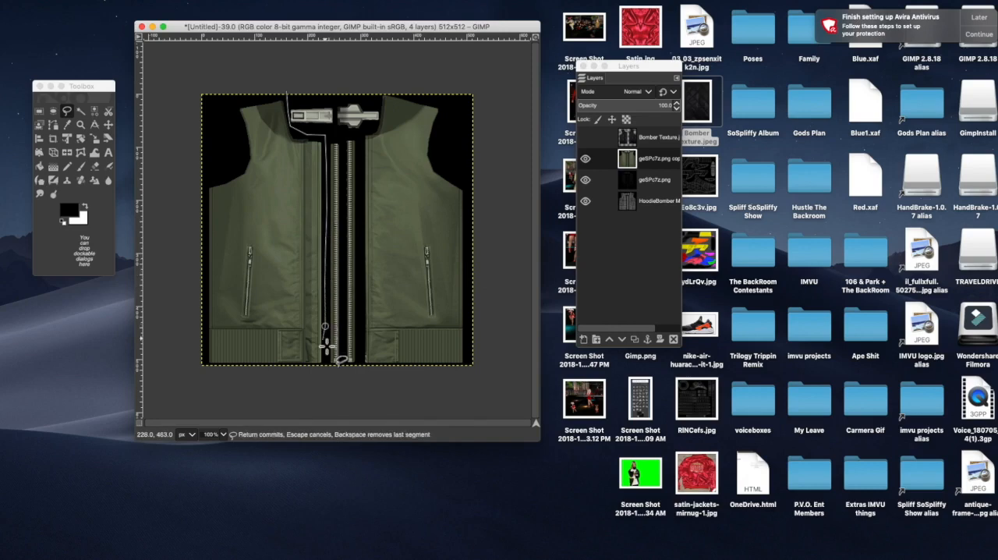
click(327, 370)
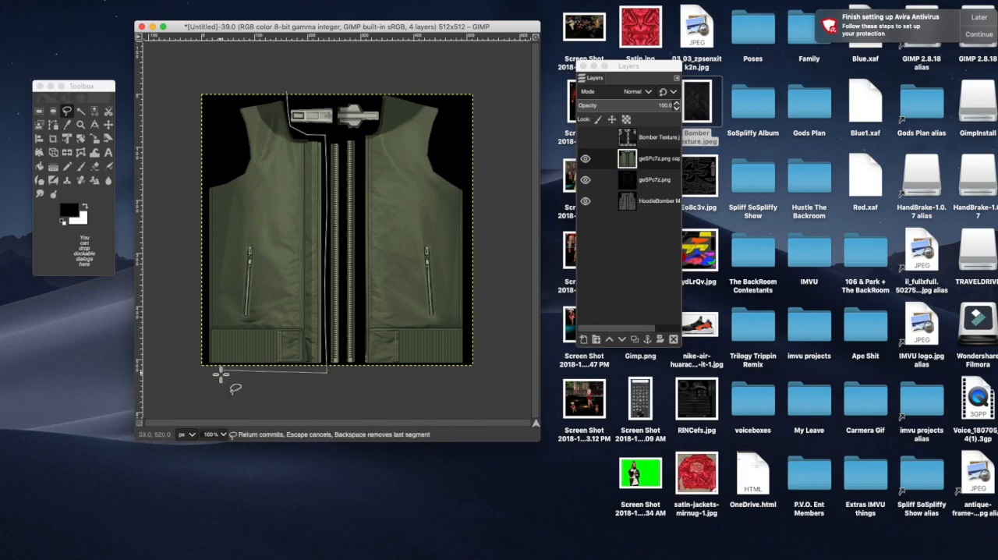
click(194, 376)
click(188, 307)
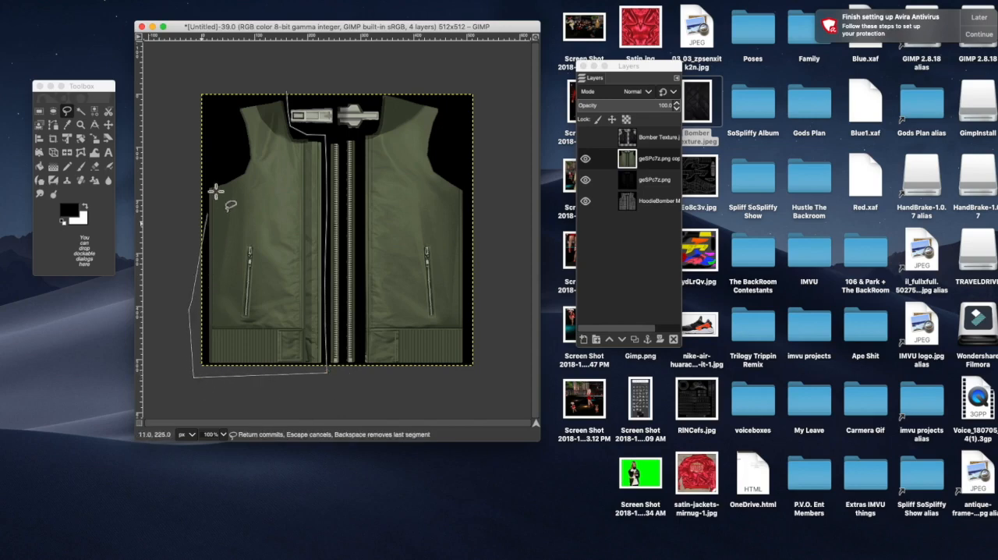
click(193, 89)
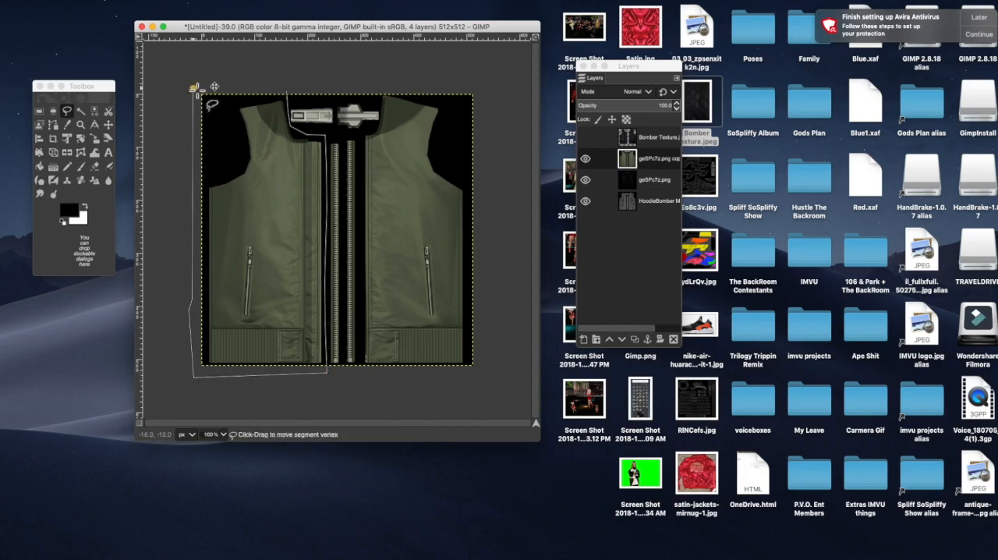
click(285, 82)
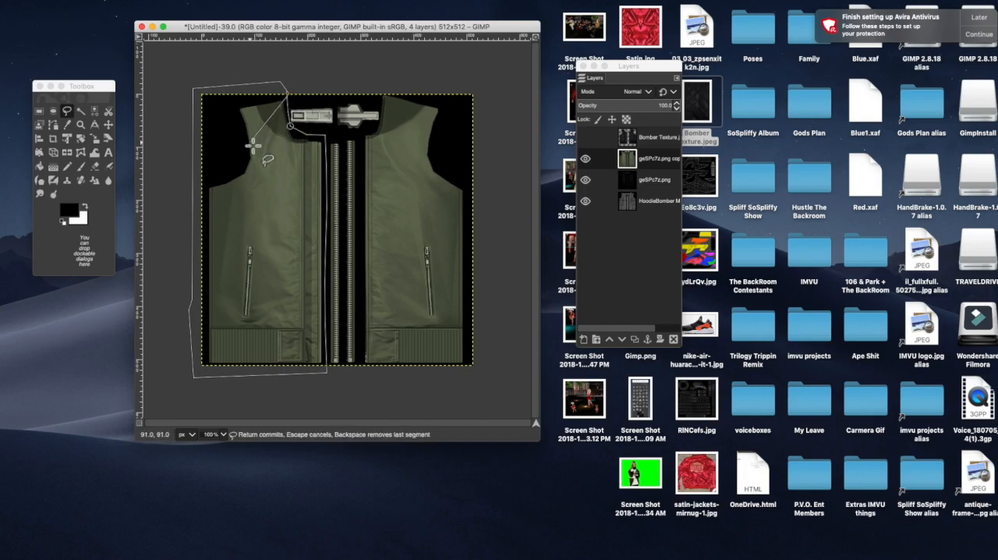
click(285, 89)
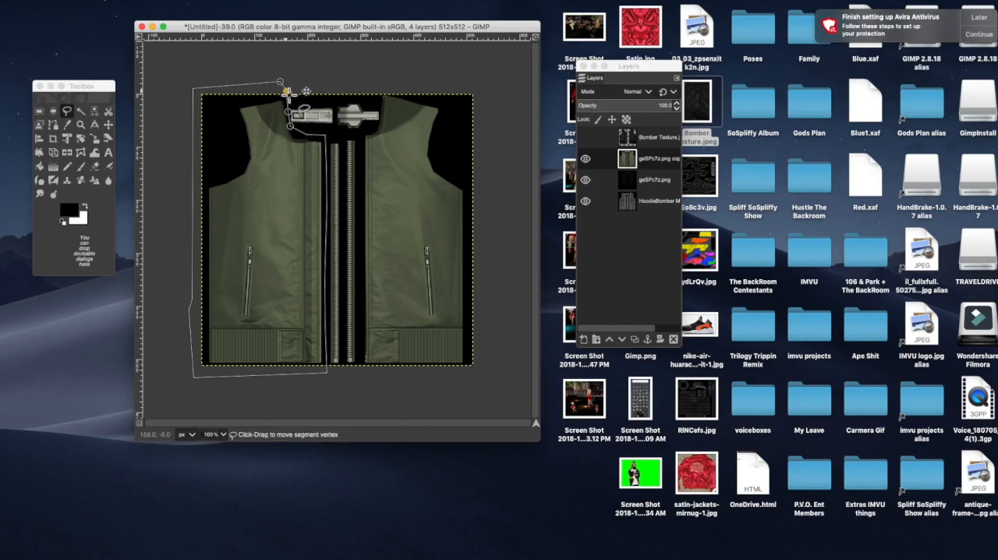
click(108, 126)
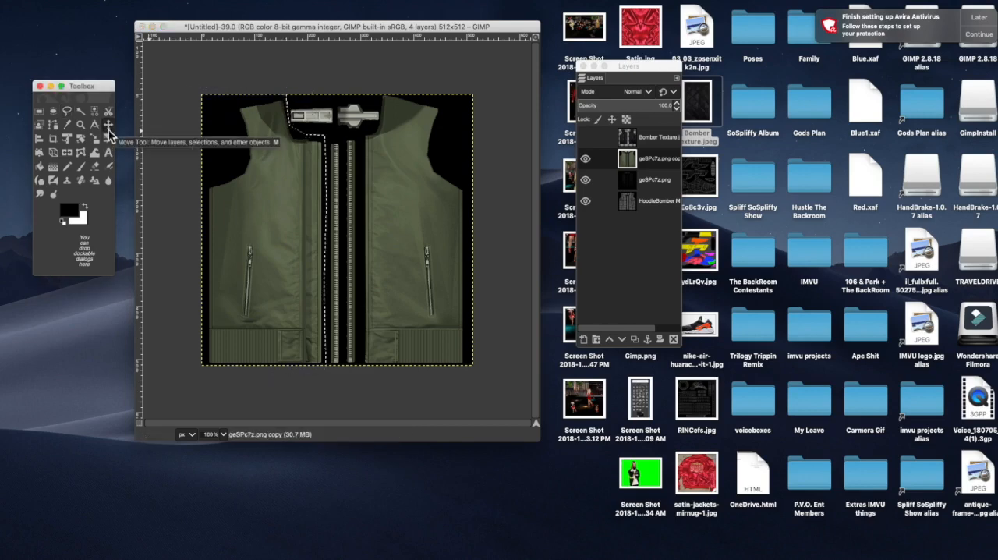
right_click(263, 171)
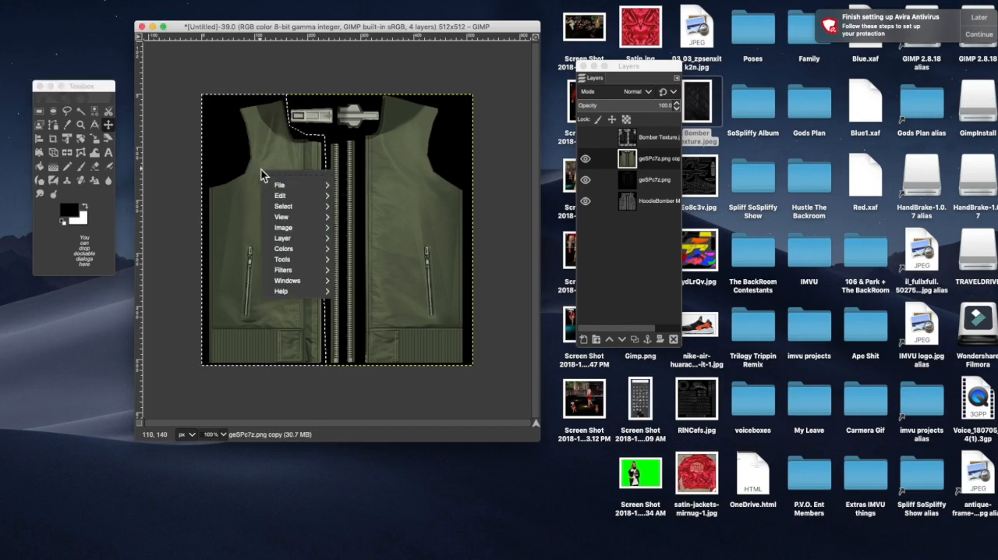
mouse_move(275, 196)
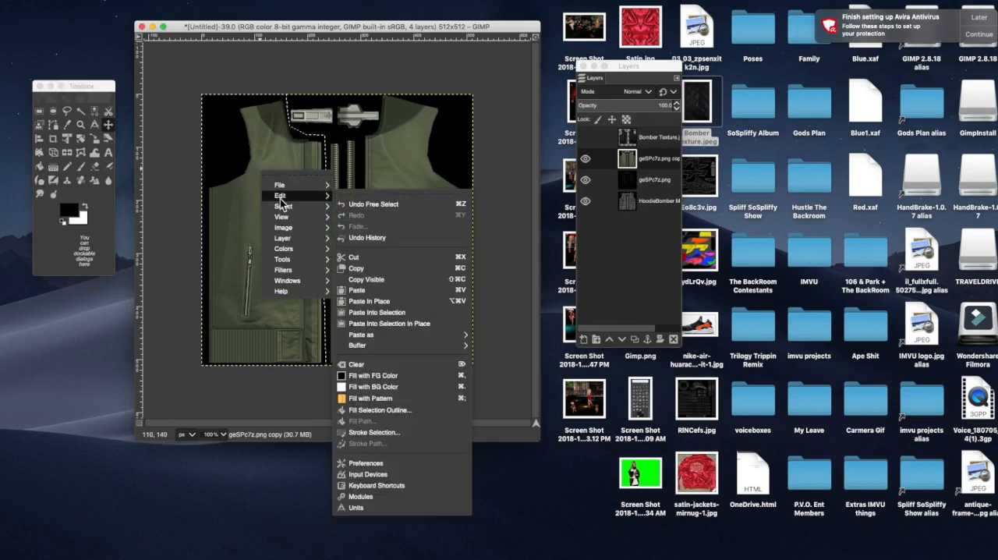
click(348, 259)
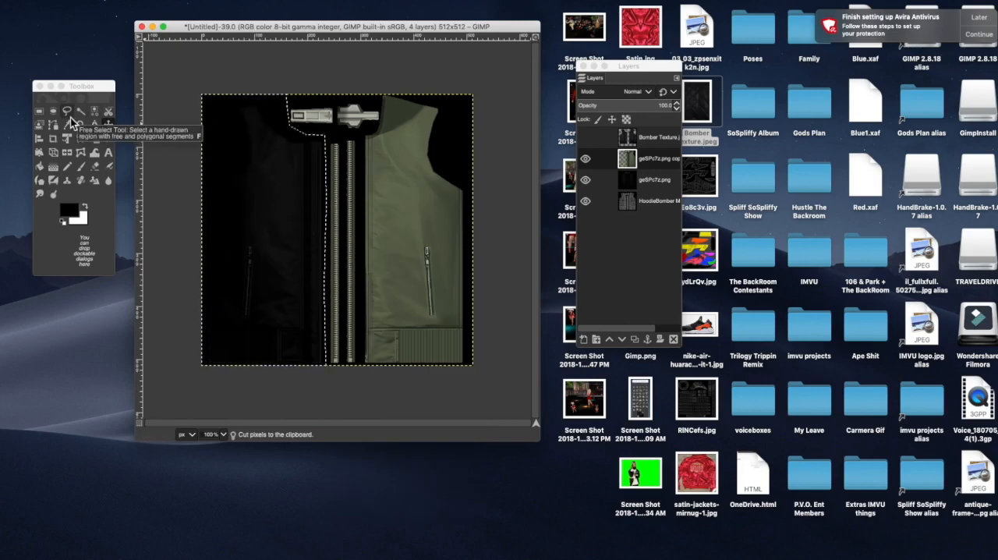
Step: Outline the remaining green jacket panel on the copy layer with Free Select, skirting the zipper parts, and cut it out
click(68, 117)
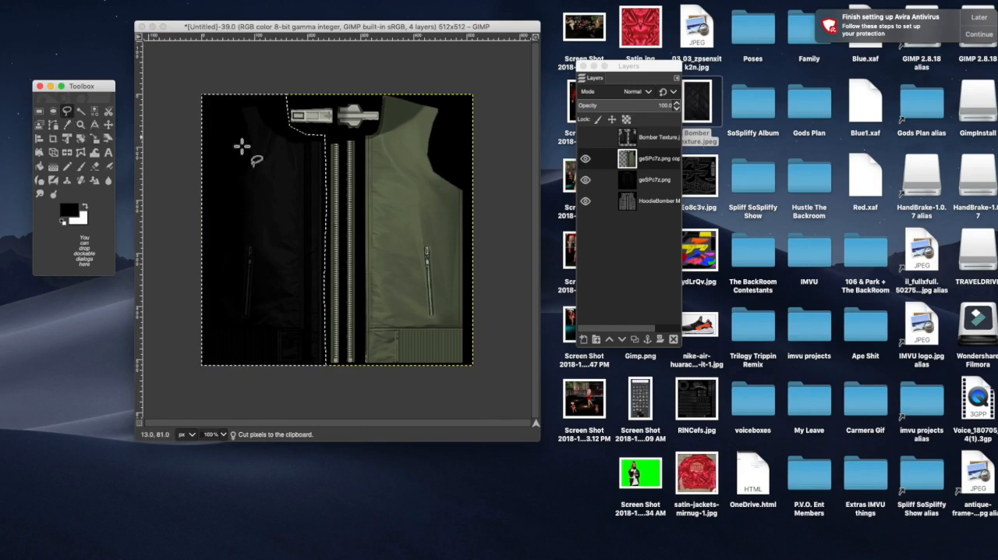
click(363, 170)
click(363, 169)
click(360, 382)
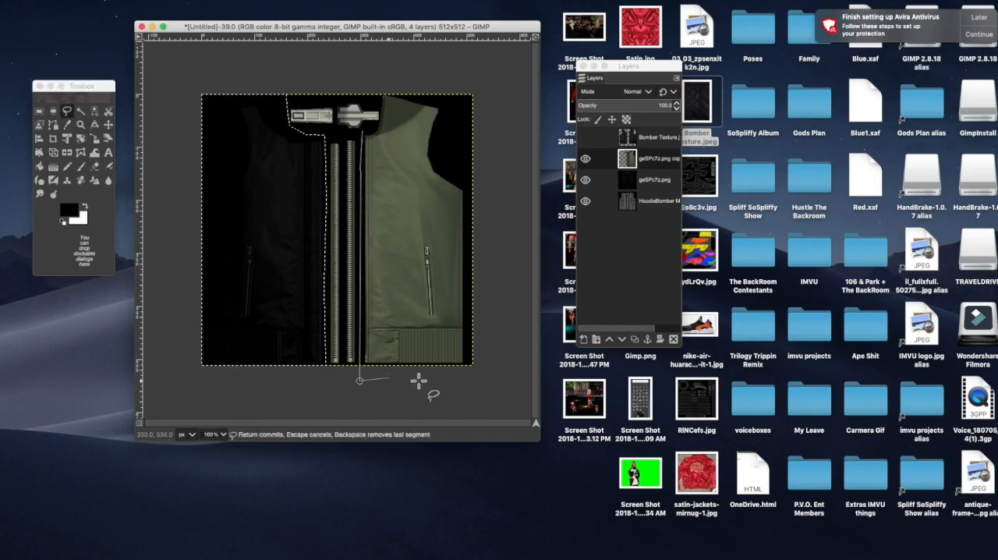
click(491, 376)
click(481, 76)
click(376, 80)
click(378, 98)
click(380, 112)
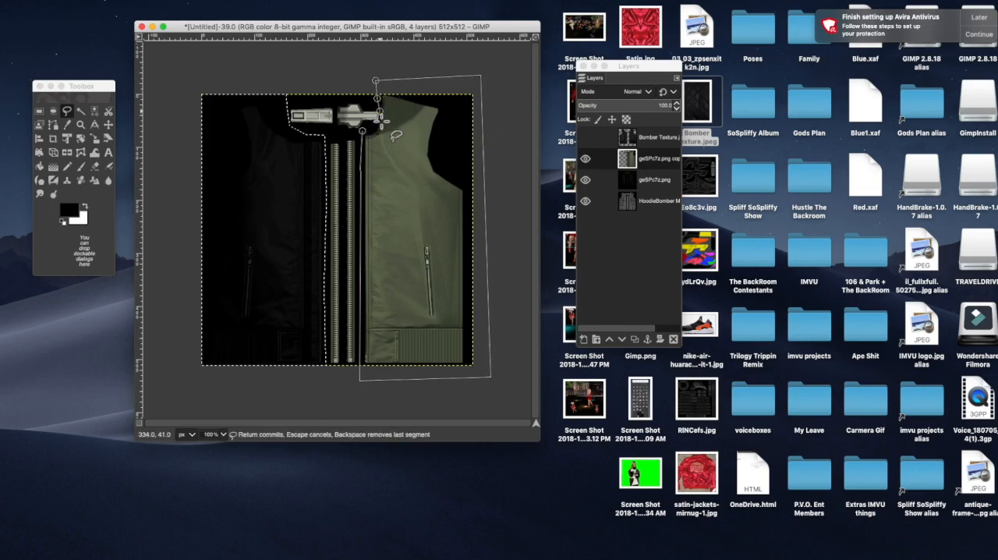
click(379, 126)
key(Escape)
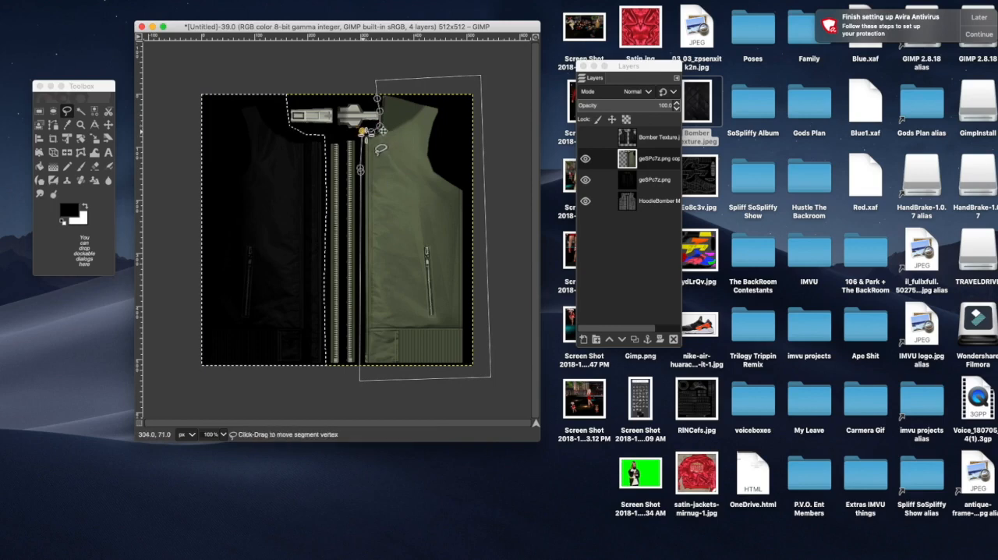
click(109, 125)
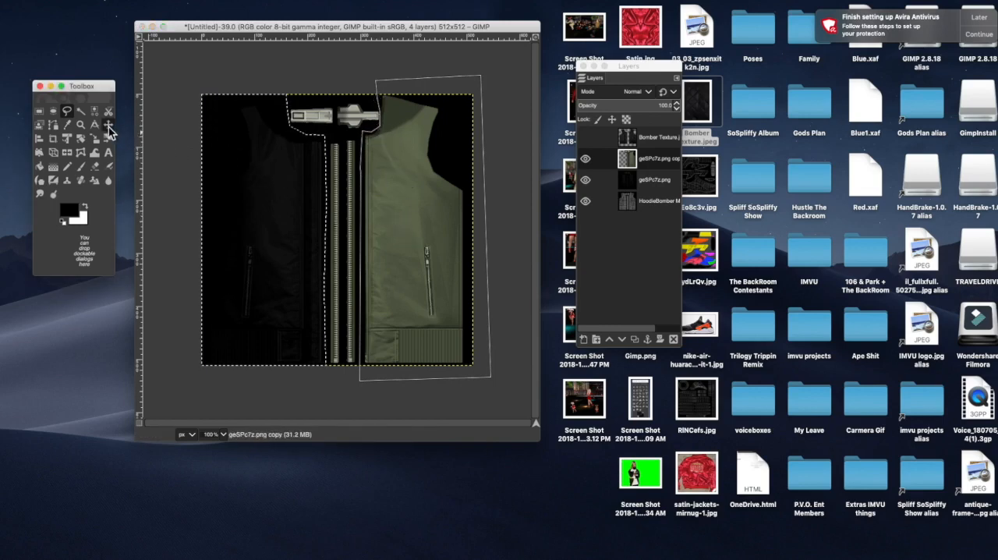
right_click(405, 173)
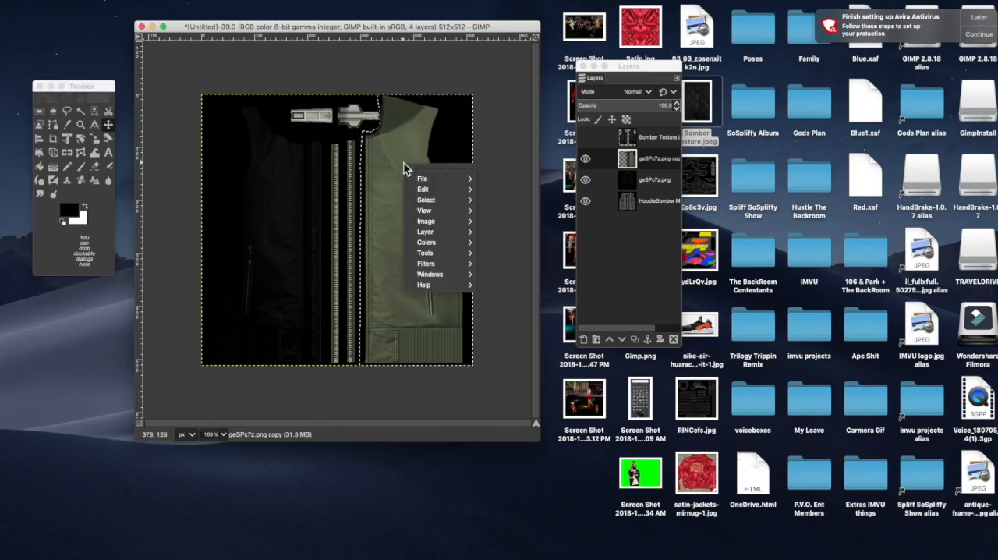
mouse_move(414, 193)
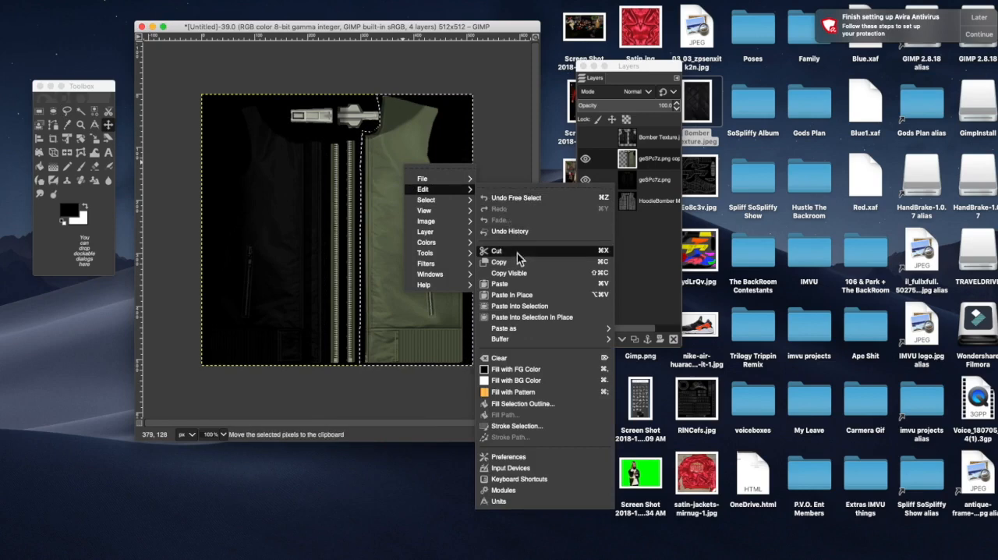
click(517, 253)
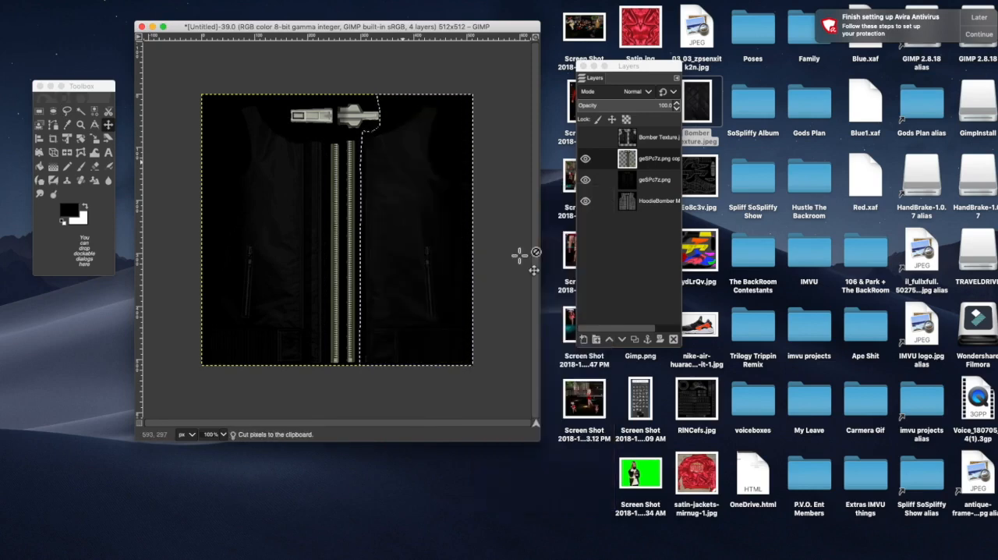
Step: Clear the selection and make the Bomber Texture layer visible again above the isolated zippers
double_click(654, 162)
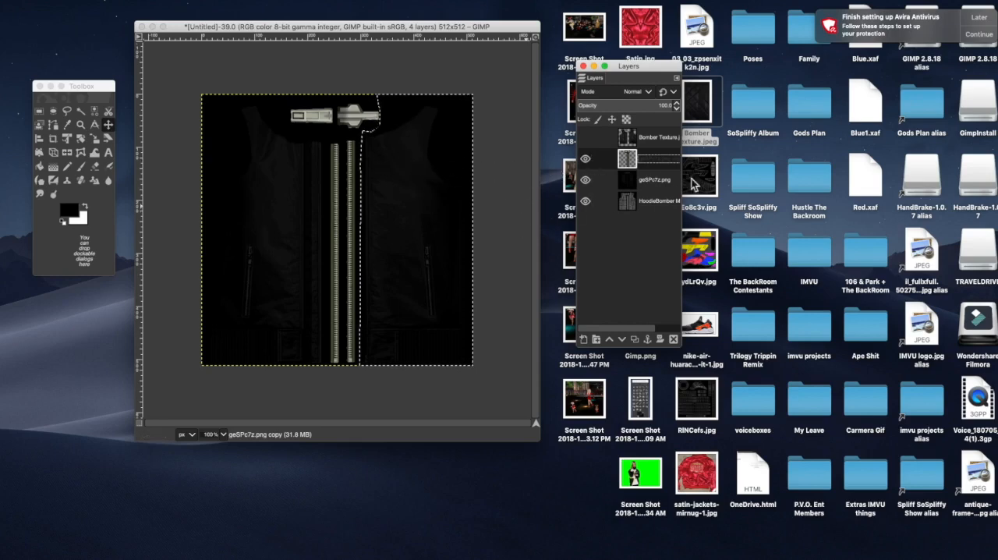
right_click(376, 189)
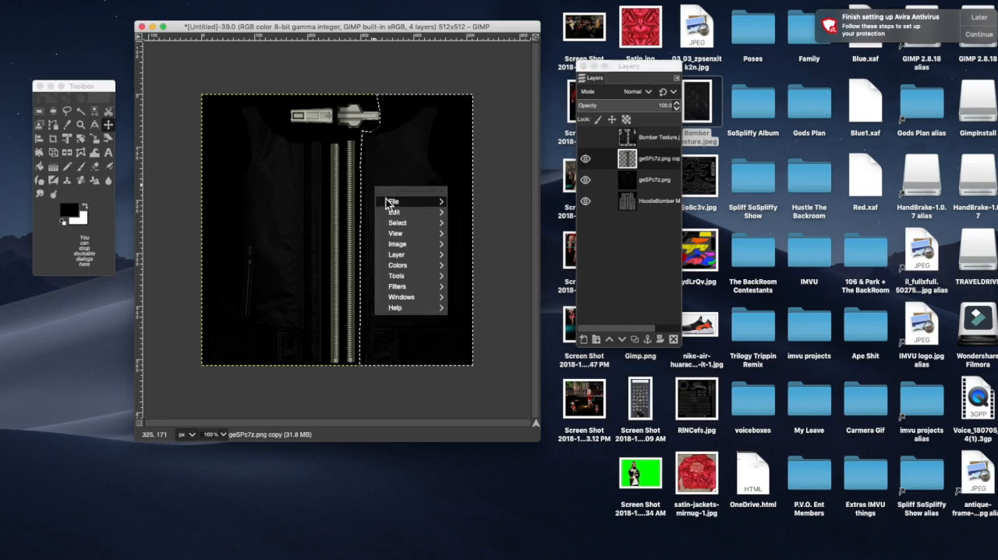
mouse_move(396, 223)
click(468, 243)
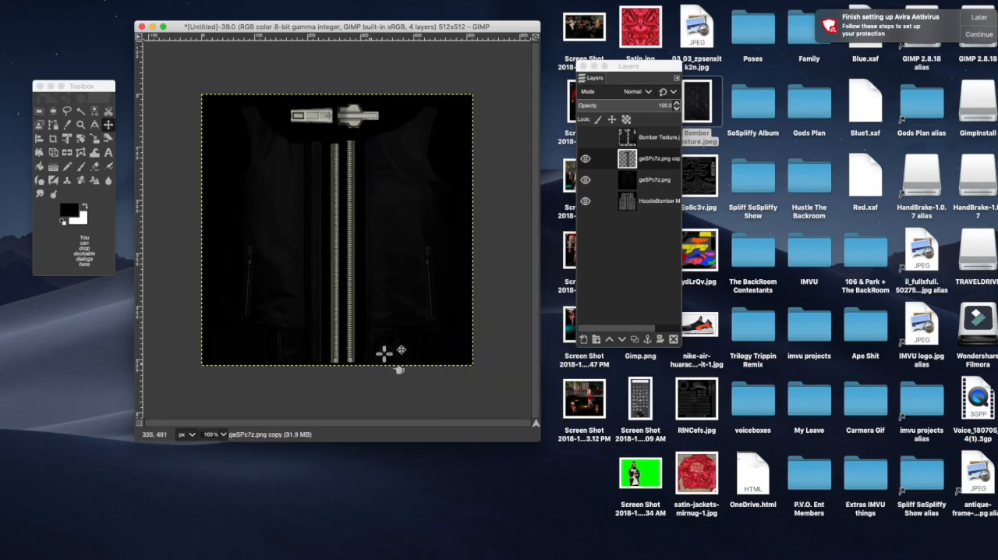
drag(309, 130, 350, 136)
click(586, 140)
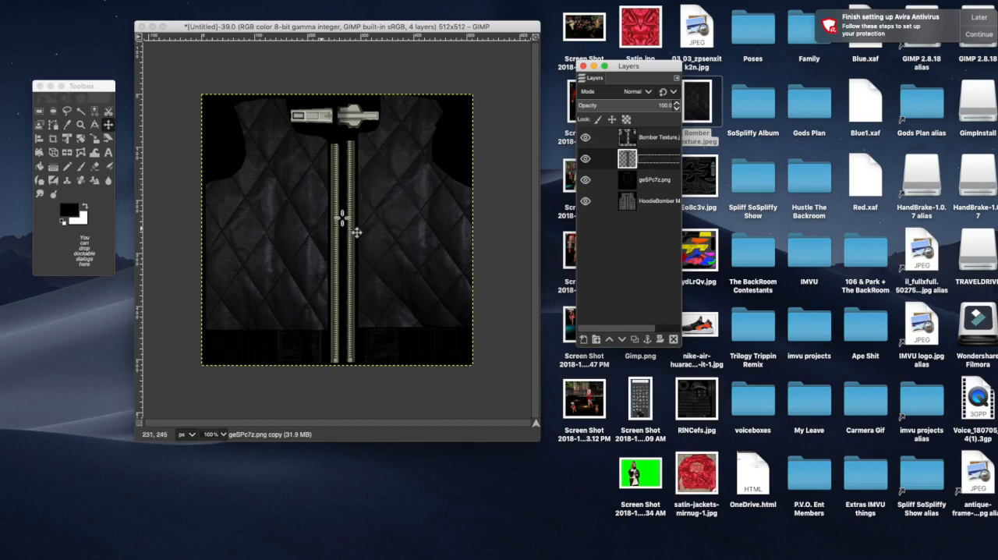
Step: Export the image as a JPEG named Black Leather Bomber.jpg to the Desktop and check for the file there
click(79, 2)
click(79, 5)
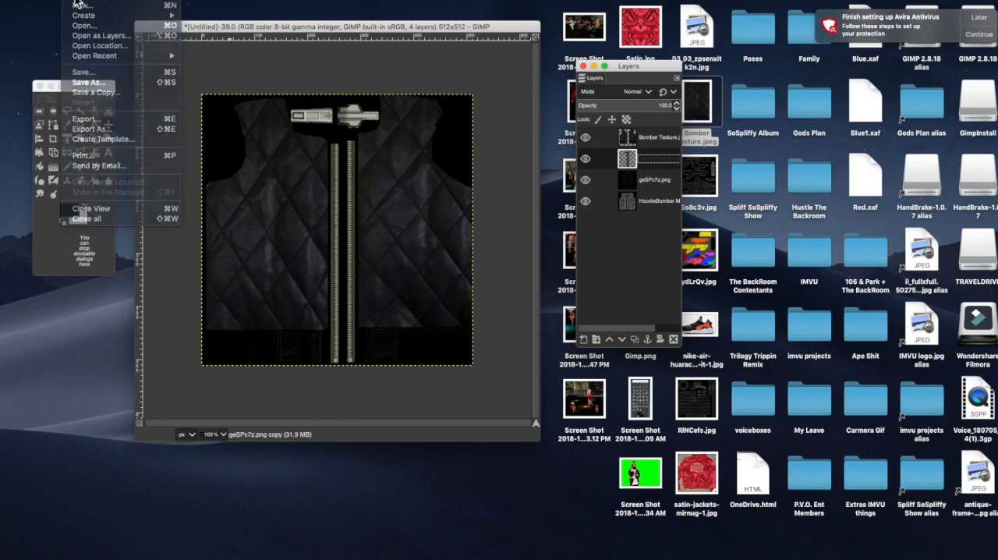
click(78, 4)
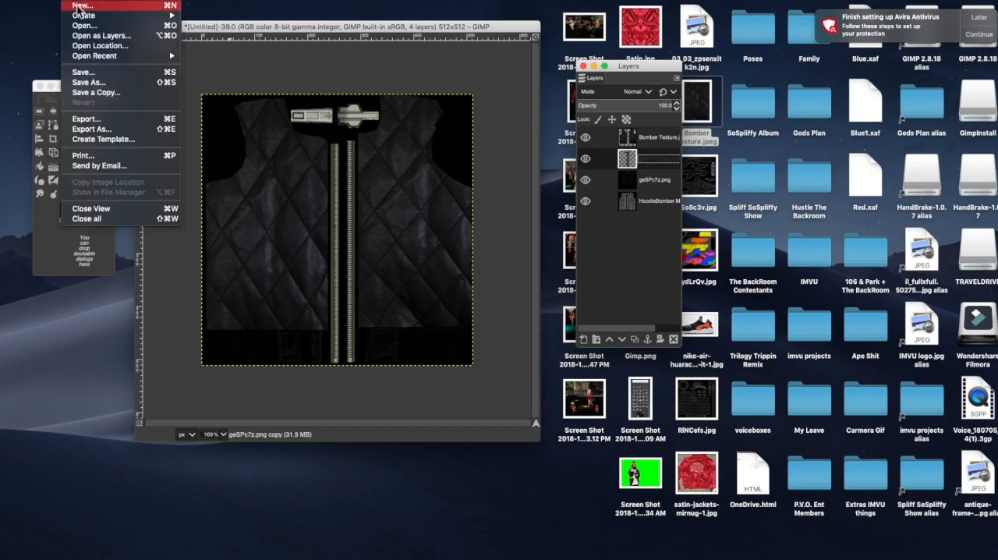
click(93, 134)
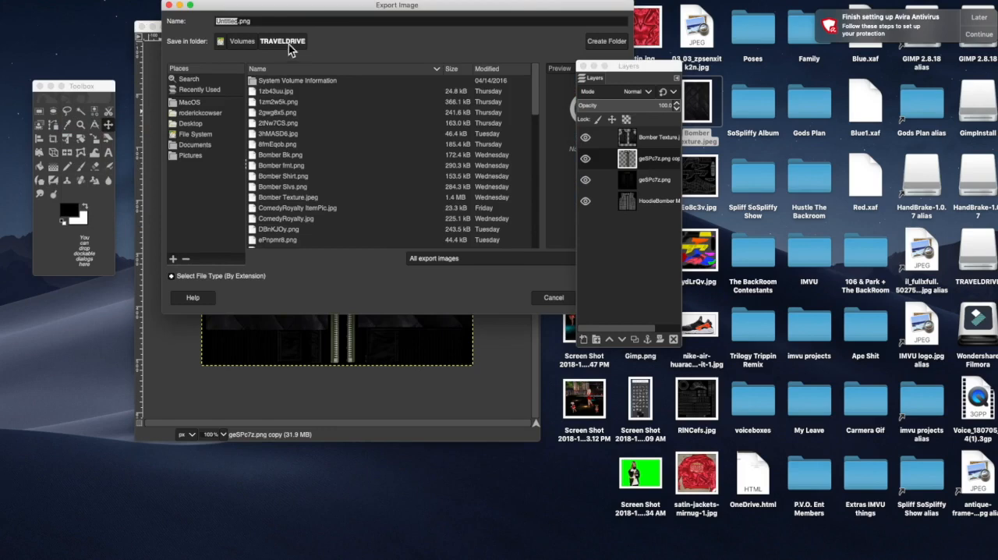
click(195, 127)
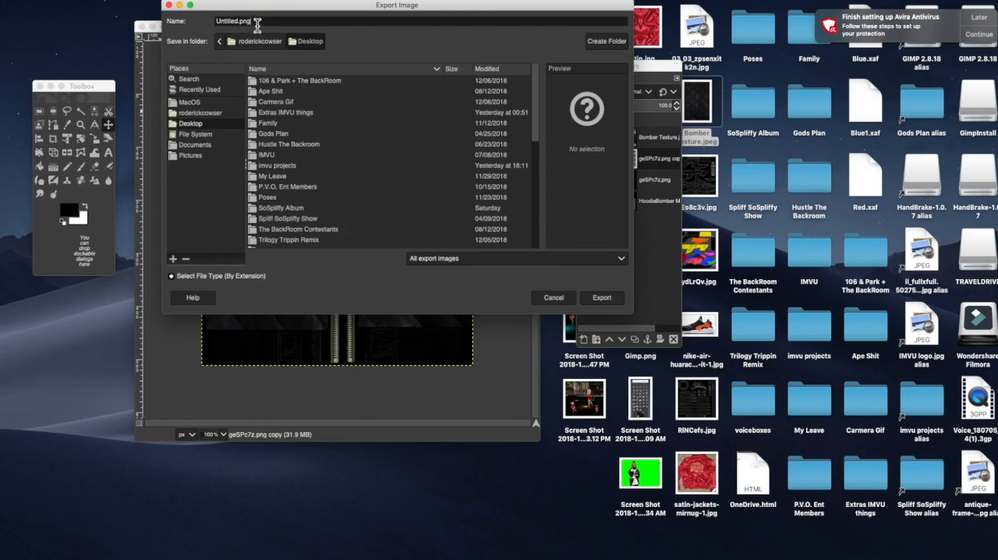
drag(256, 23, 220, 23)
text(Black Leather Bomber.jpg)
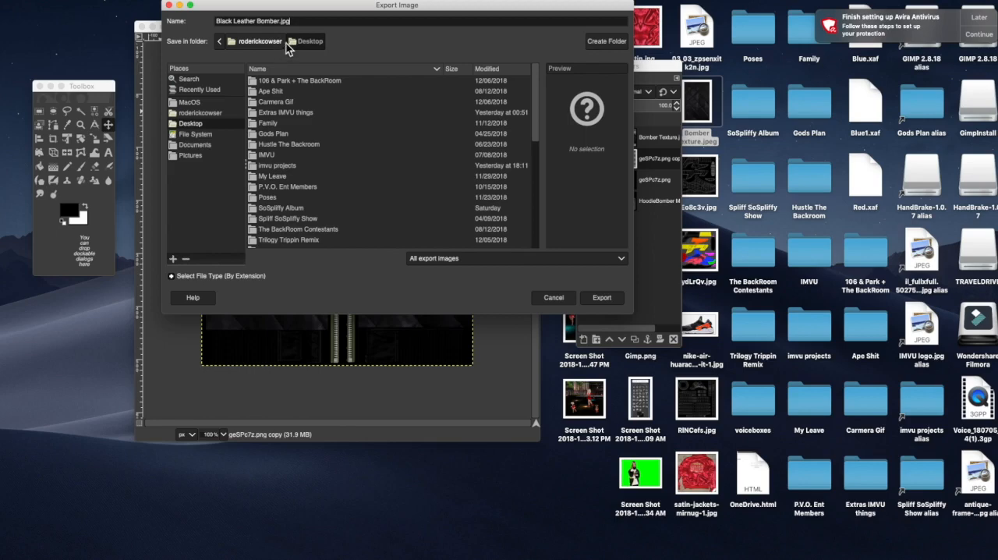
click(598, 299)
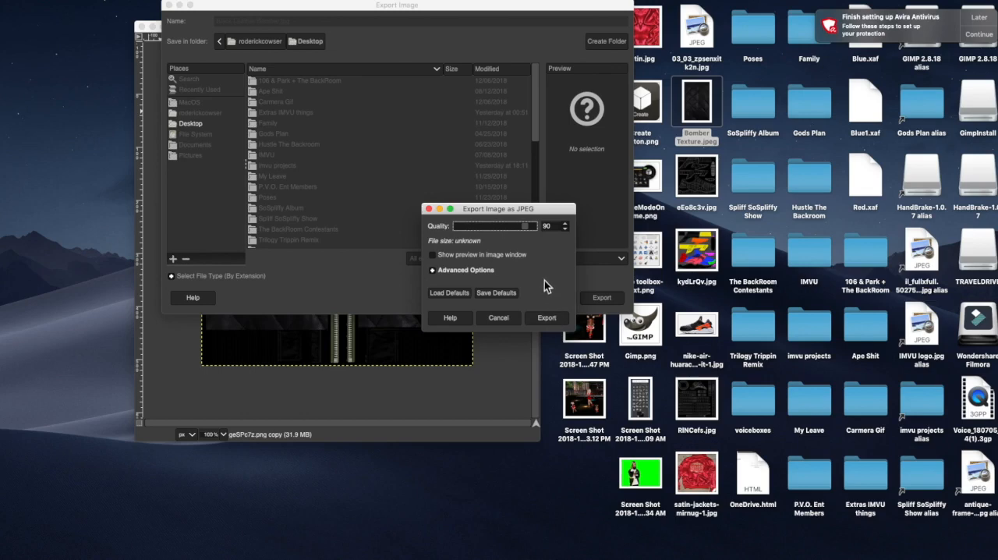
click(549, 315)
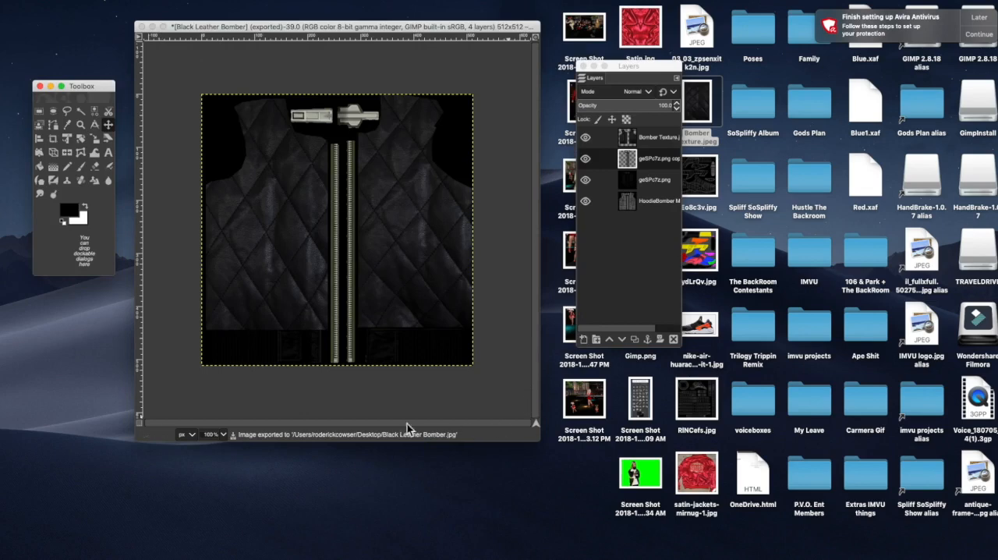
click(90, 363)
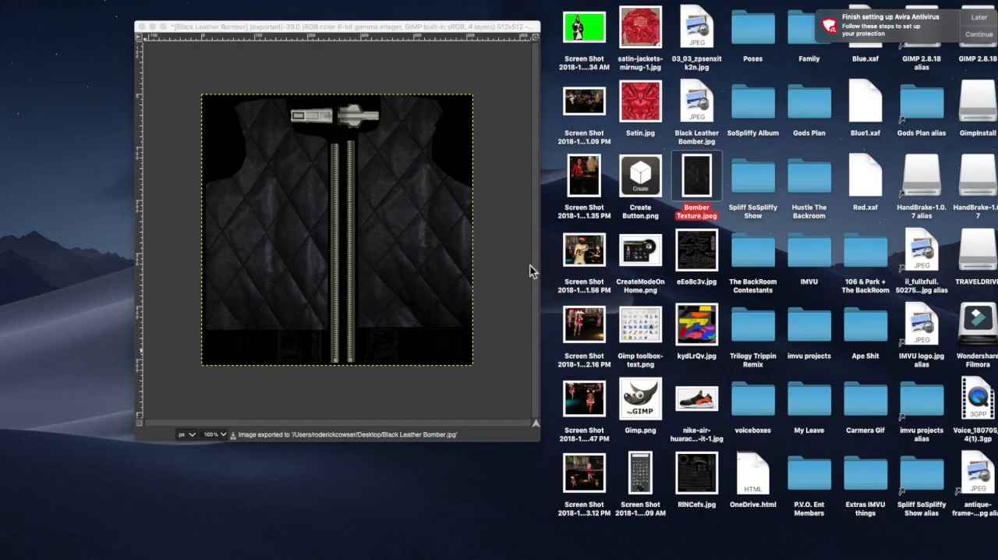
click(440, 31)
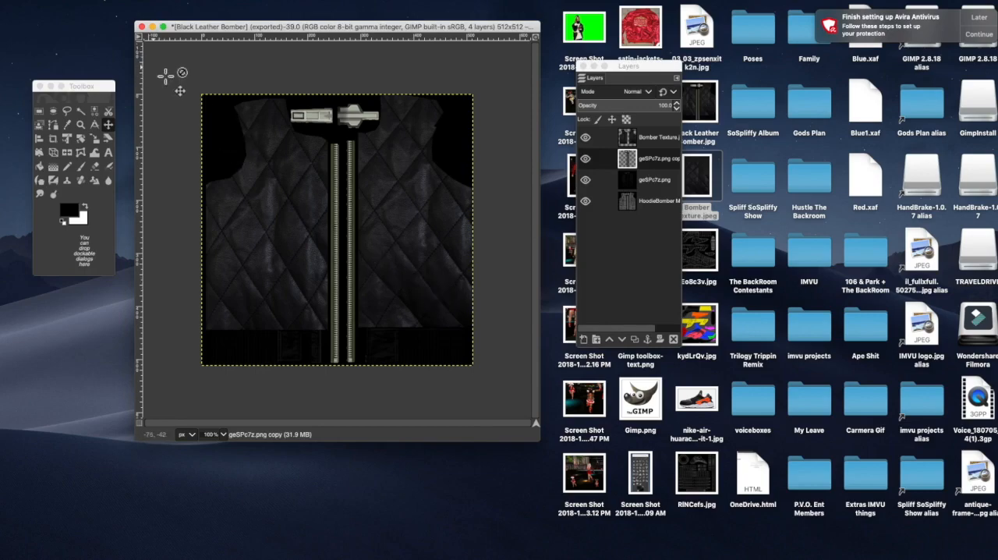
Step: Switch to the jacket's IMVU product page in the browser, derive a product from it, and view the jacket up close on the avatar
key(ctrl+Up)
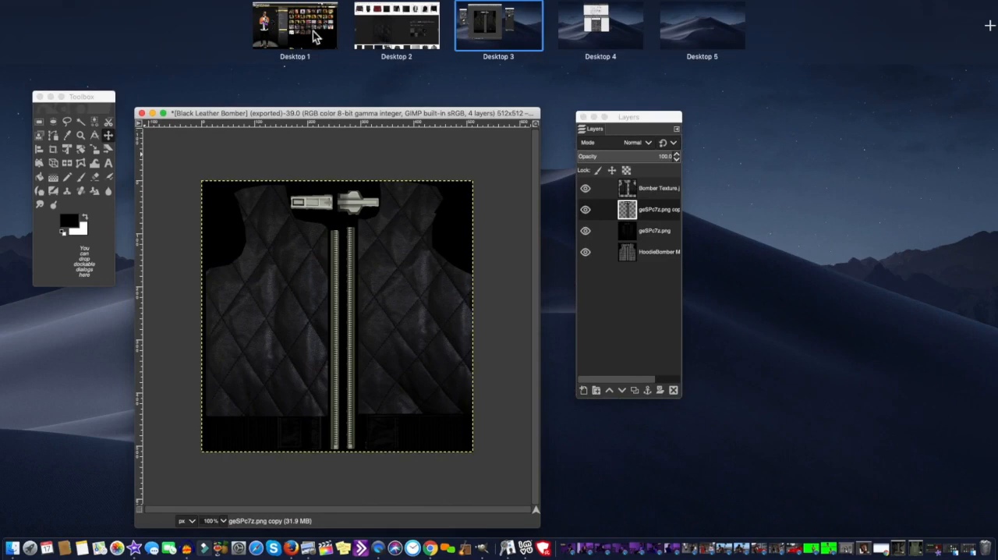
click(393, 31)
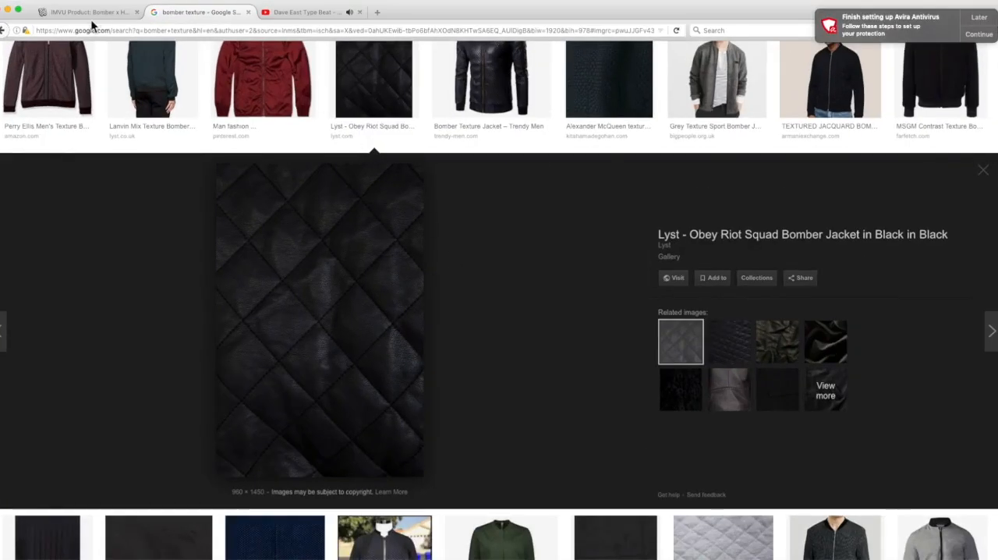
click(99, 14)
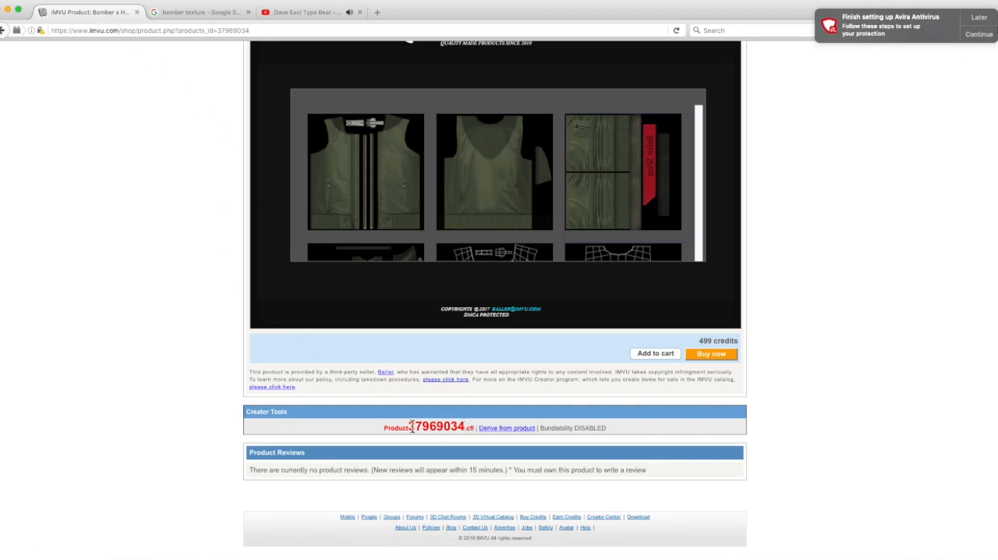
click(508, 434)
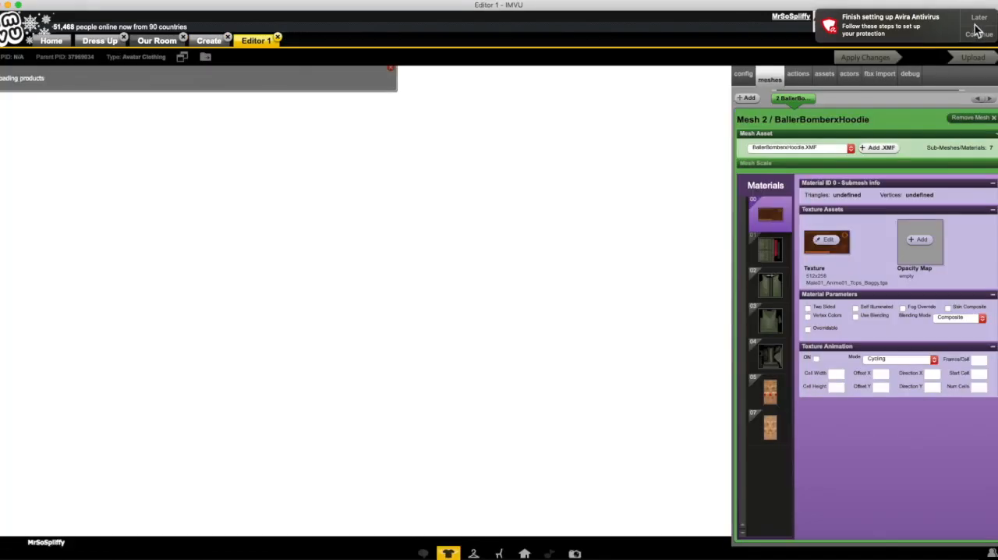
click(979, 16)
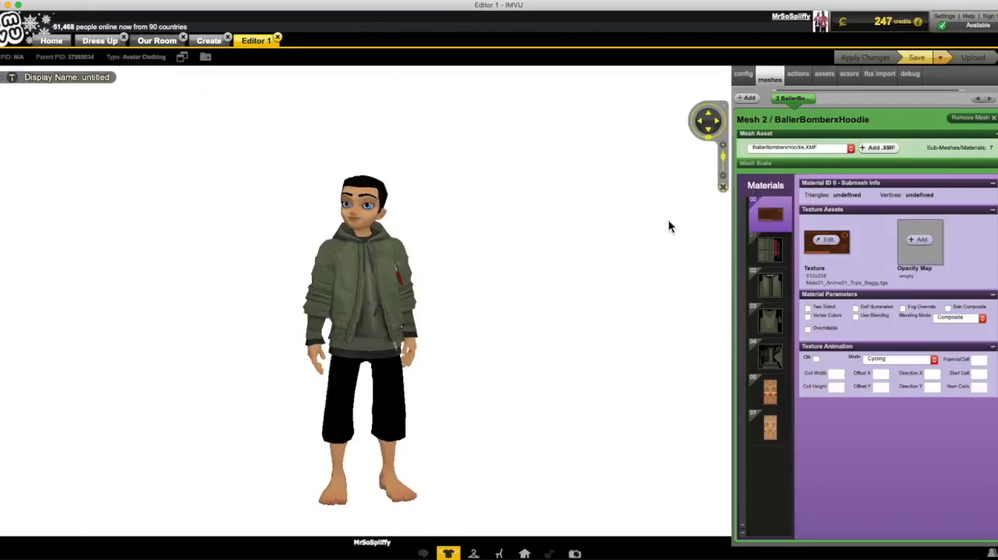
scroll(502, 312, up, 5)
drag(530, 294, 478, 304)
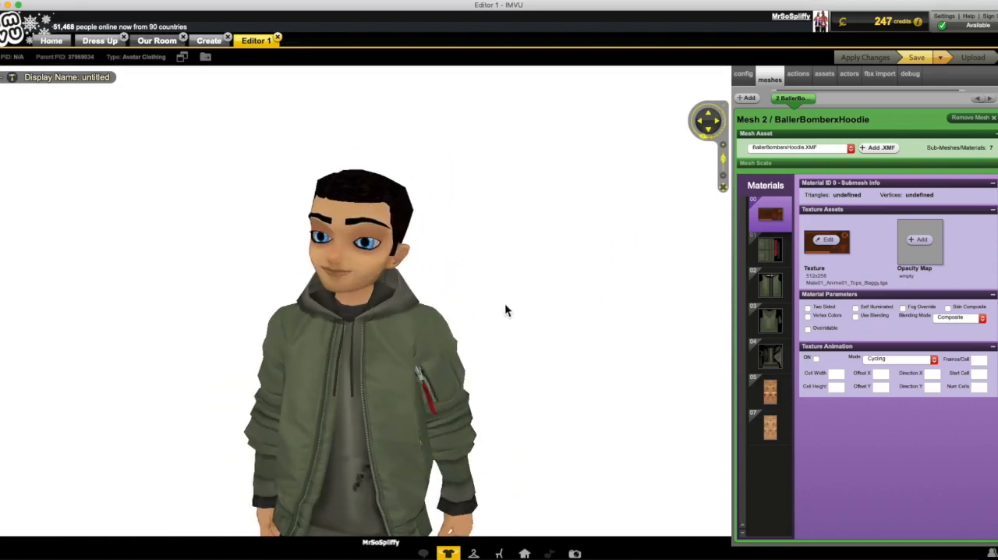
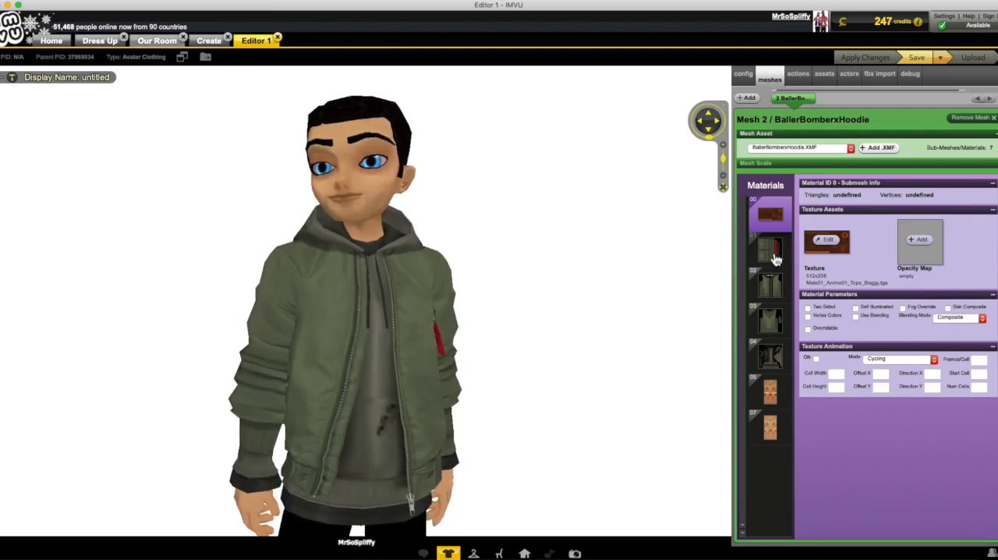
Step: Browse the jacket mesh's materials and select material 02, the one holding the jacket front texture
click(772, 324)
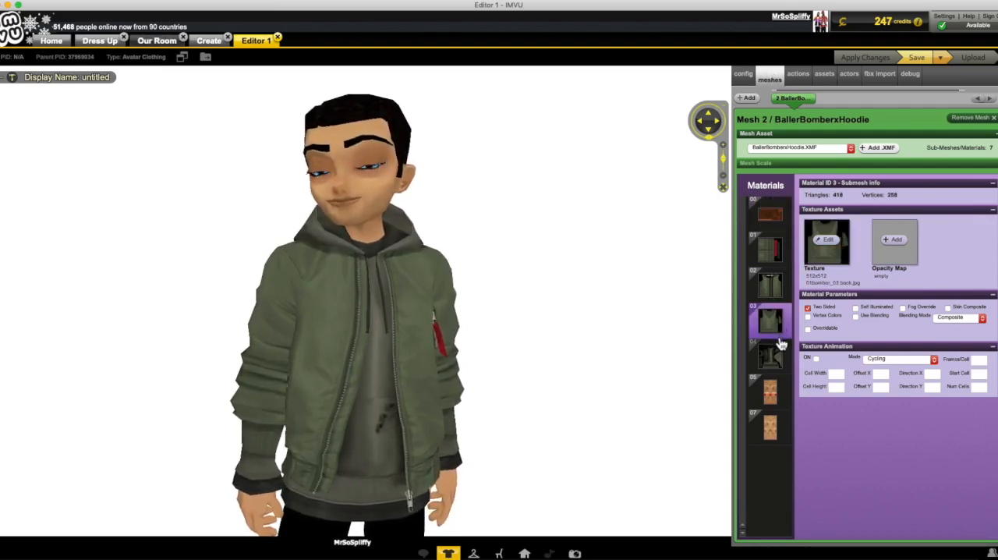
click(784, 357)
click(776, 326)
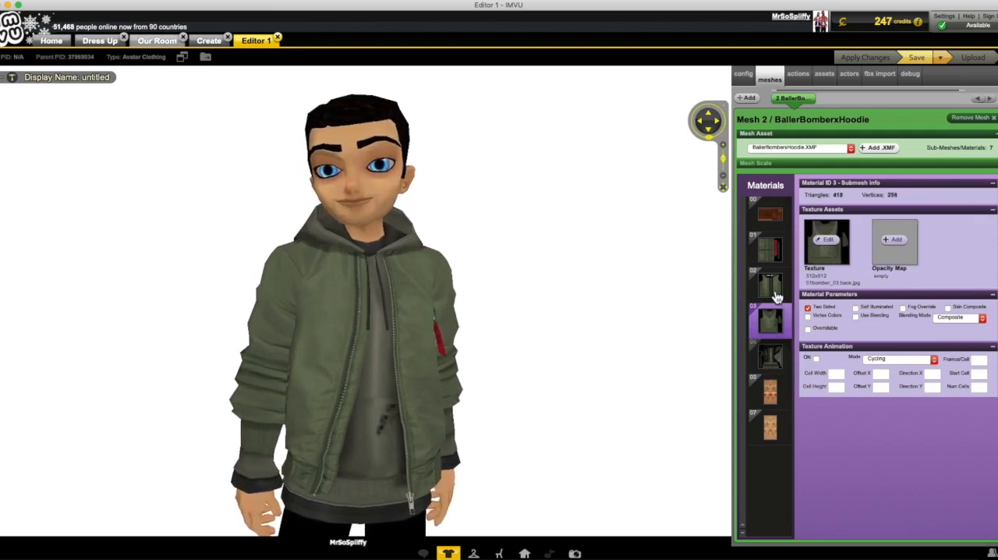
click(776, 296)
click(778, 263)
click(776, 293)
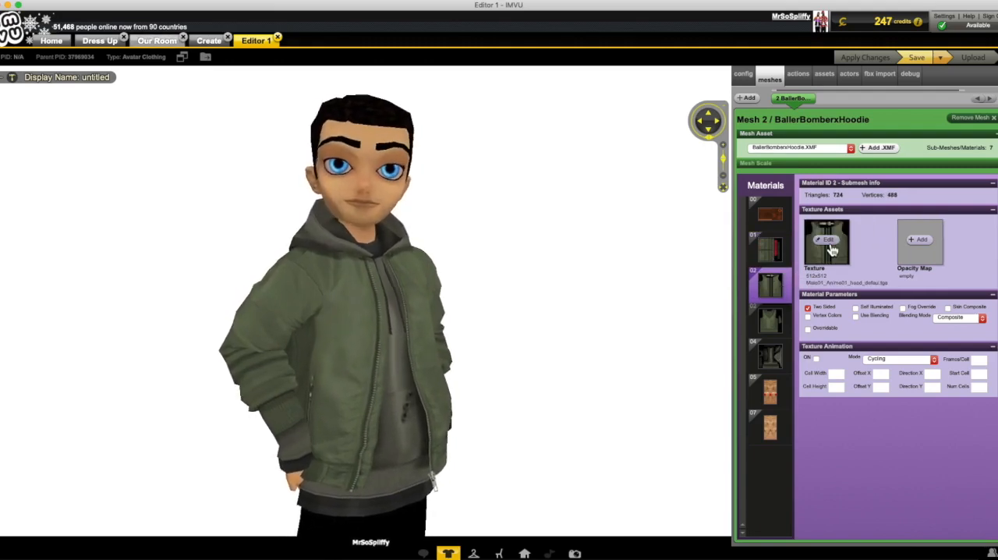
Step: Switch to GIMP to view the finished black leather front texture, then return to the IMVU editor
mouse_move(1, 1)
click(477, 10)
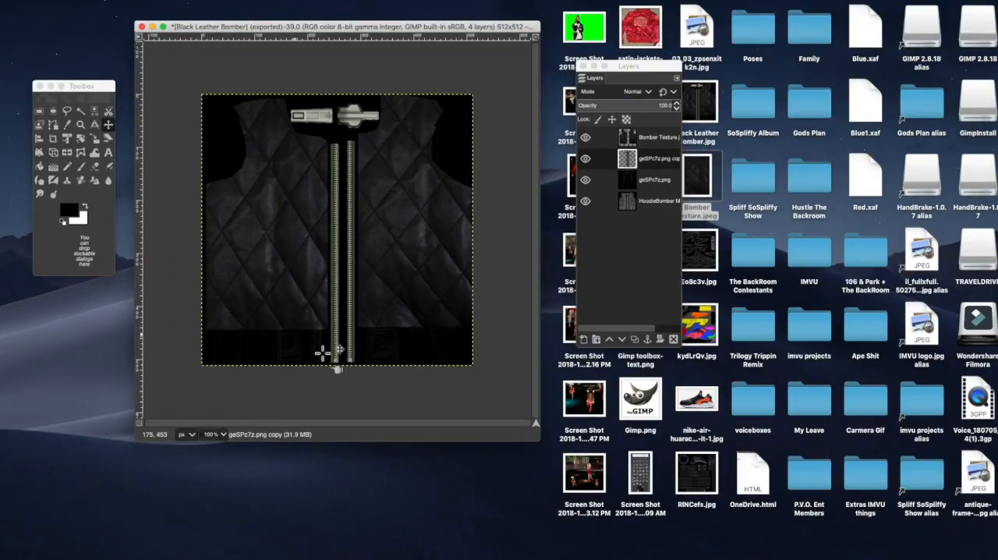
mouse_move(17, 4)
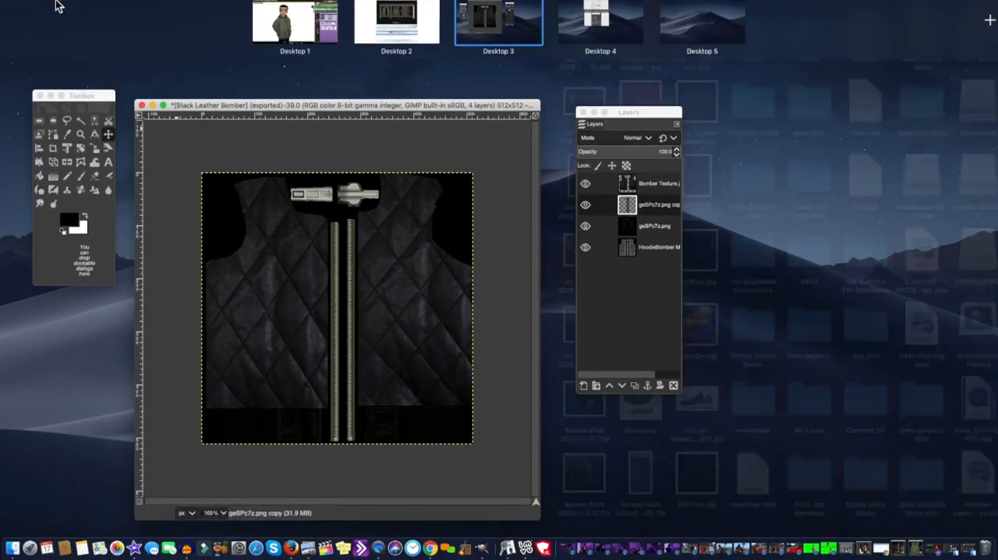
click(308, 33)
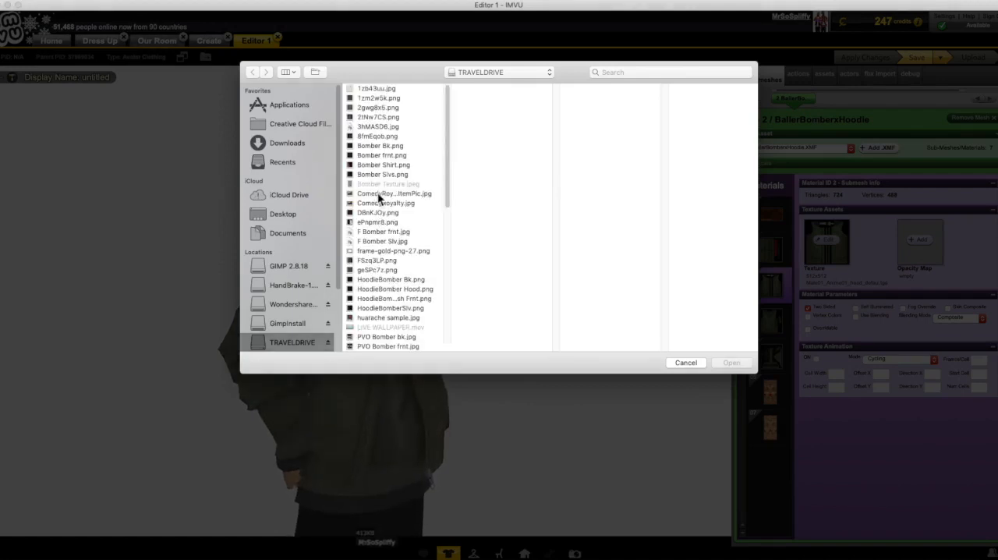
Step: Replace material 02's texture with Black Leather Bomber.jpg from the Desktop, apply the changes, and inspect the jacket on the avatar
click(292, 215)
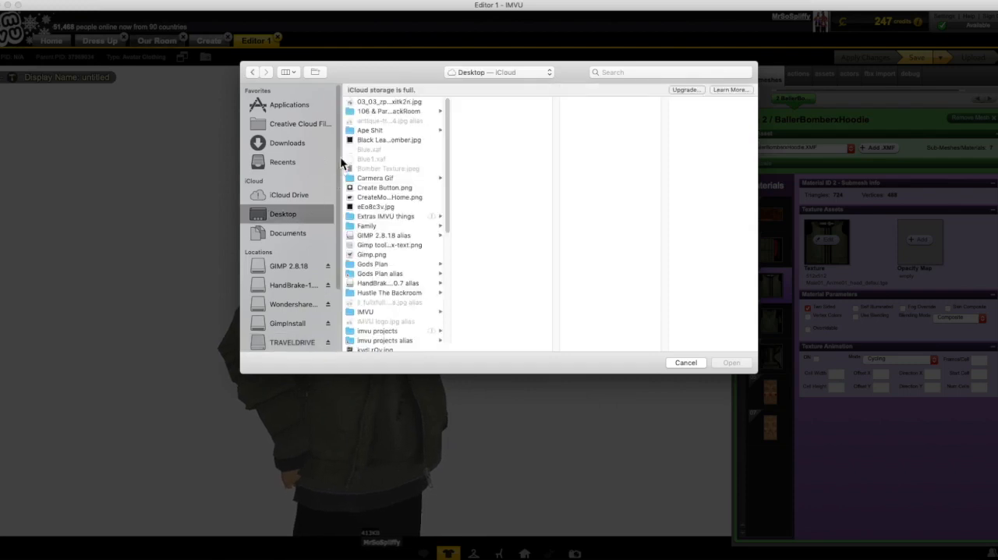
click(382, 140)
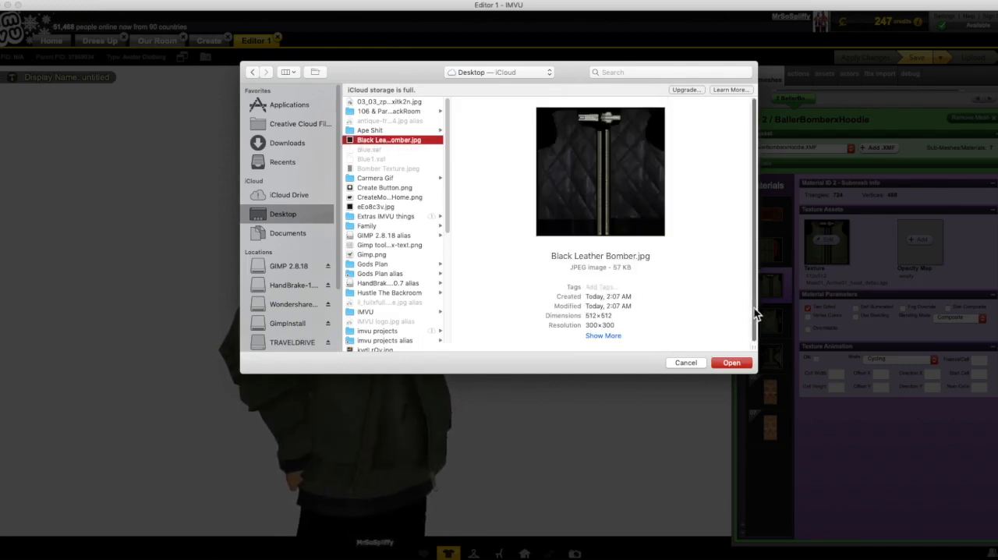
click(735, 367)
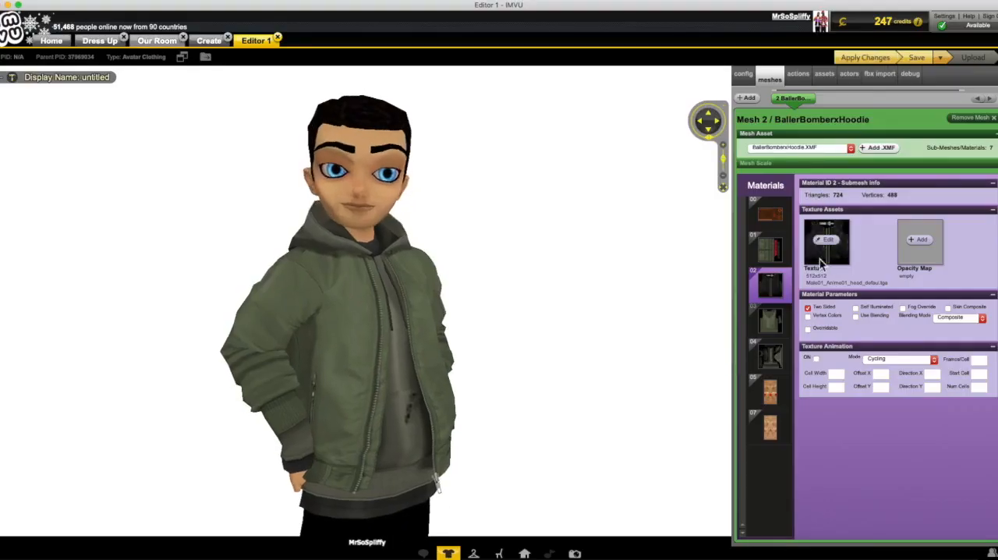
click(886, 60)
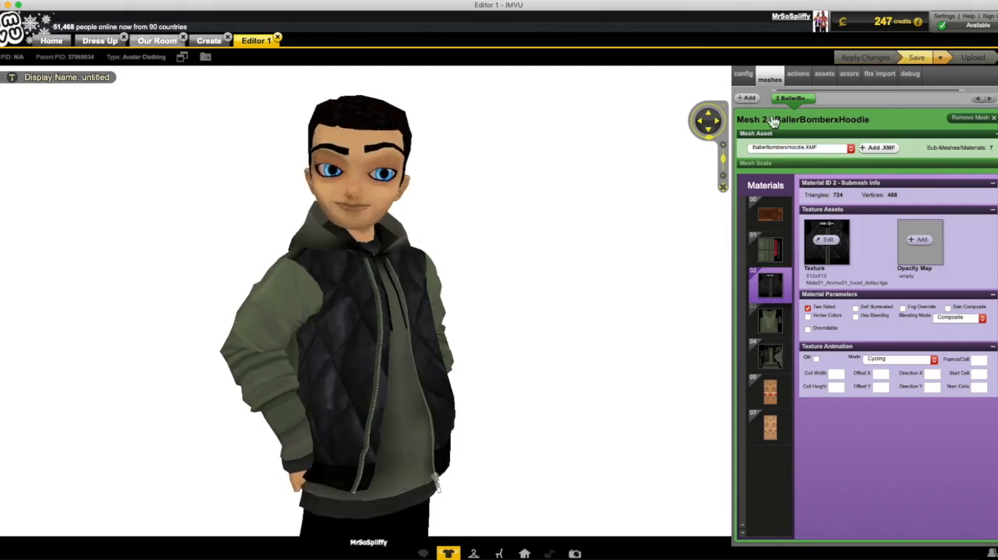
drag(611, 303, 548, 312)
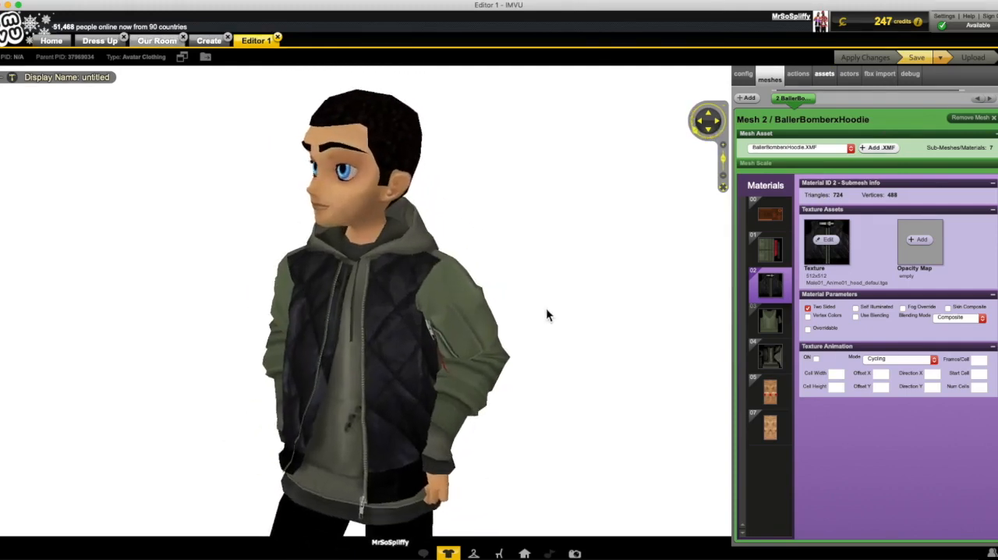
Step: Switch to GIMP, minimize the front texture image, and bring up the green jacket back image with its layer list beside it
key(ctrl+Up)
click(486, 27)
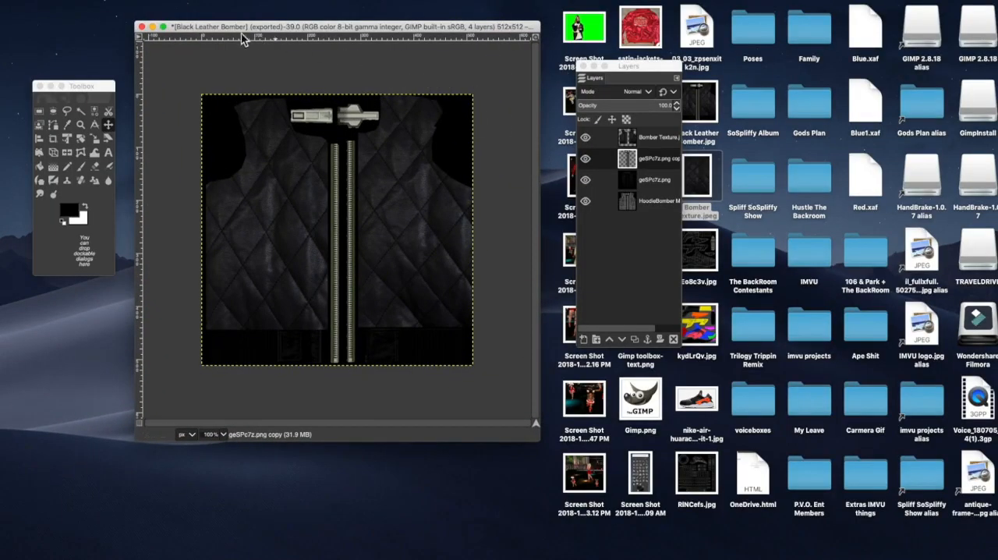
click(153, 28)
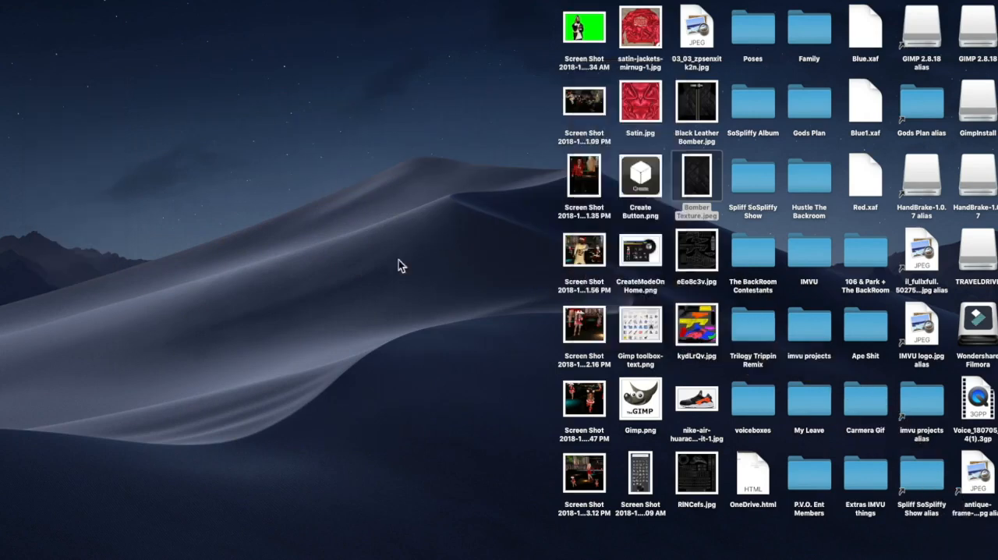
mouse_move(765, 559)
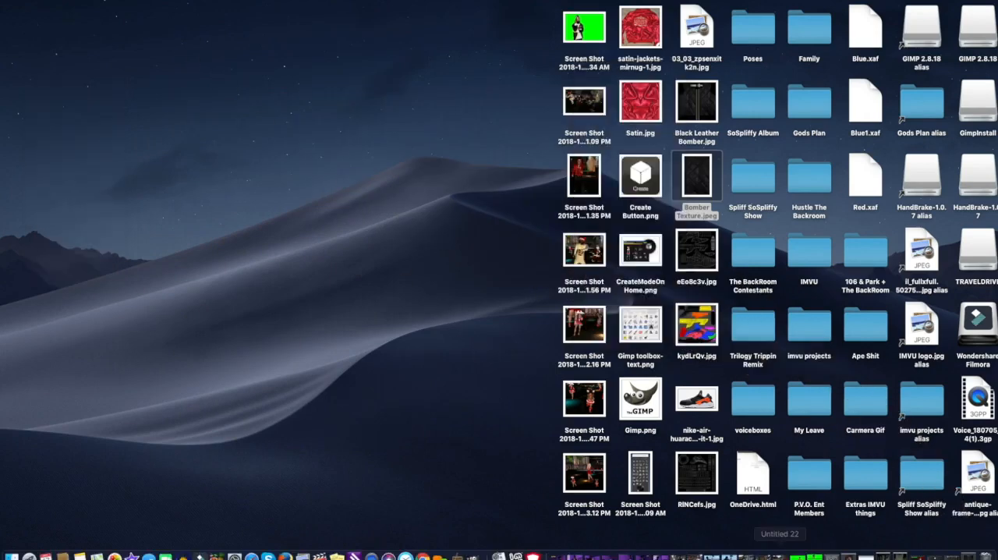
click(907, 552)
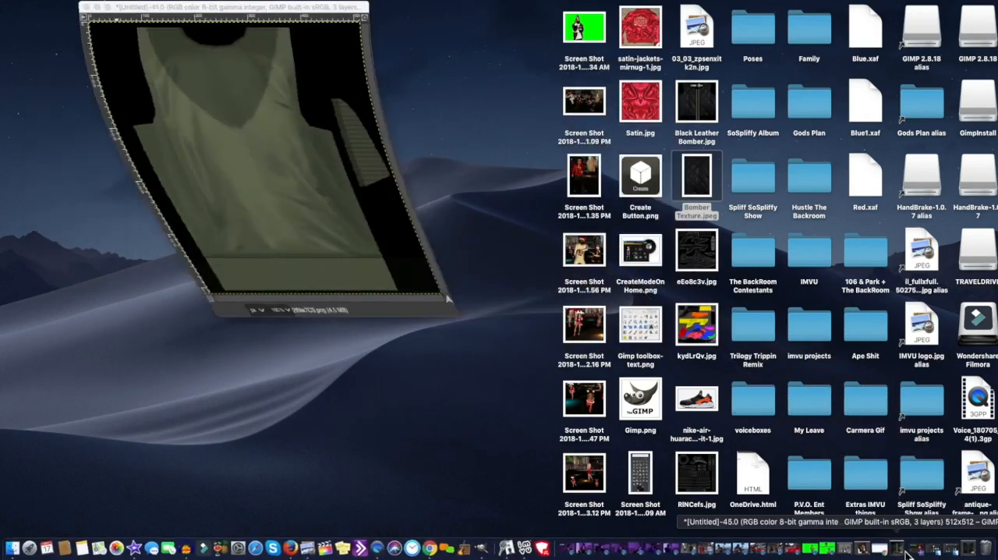
drag(308, 14, 400, 47)
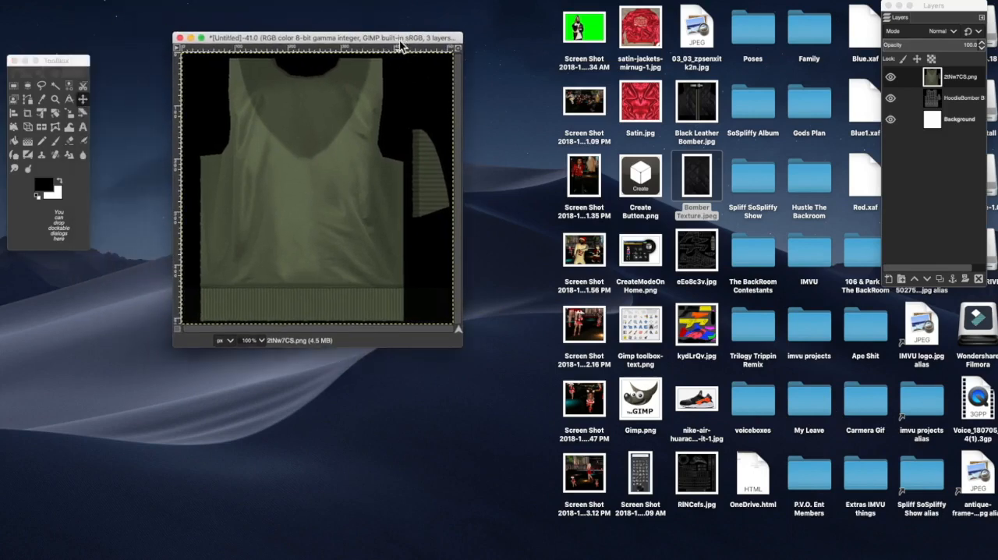
drag(959, 14, 619, 92)
drag(416, 44, 387, 45)
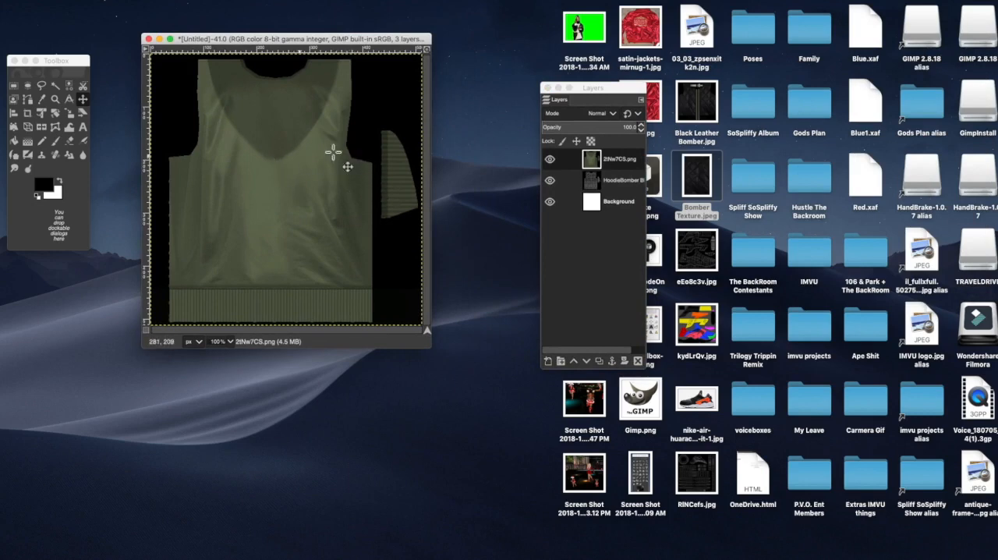
drag(340, 45, 373, 39)
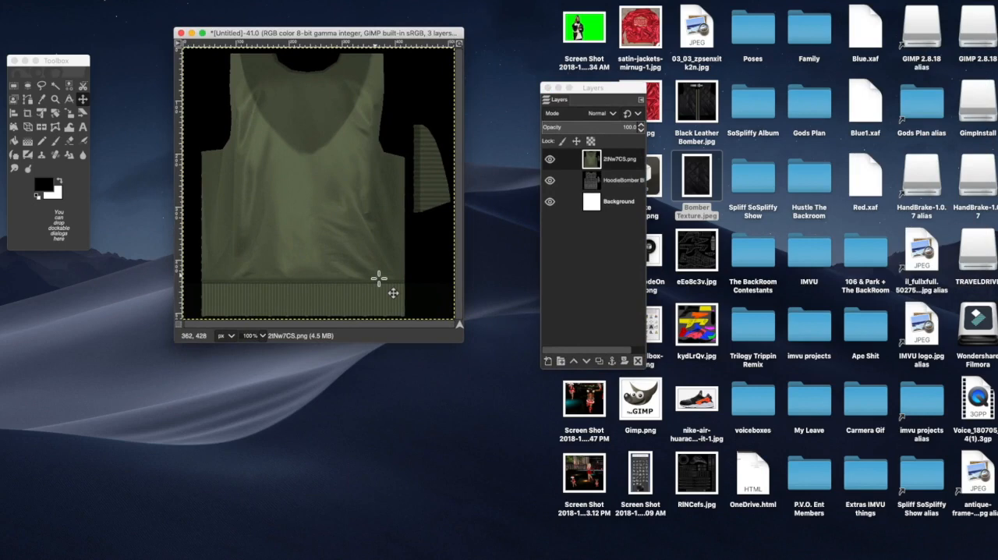
Step: Add Bomber Texture.jpeg from the Desktop as a new layer above the green jacket back
click(697, 187)
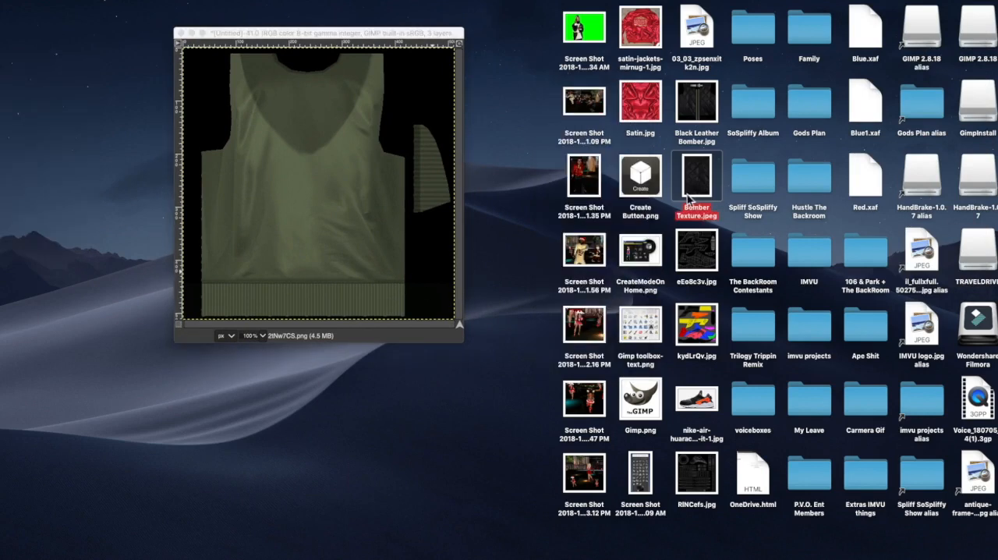
drag(700, 184, 321, 178)
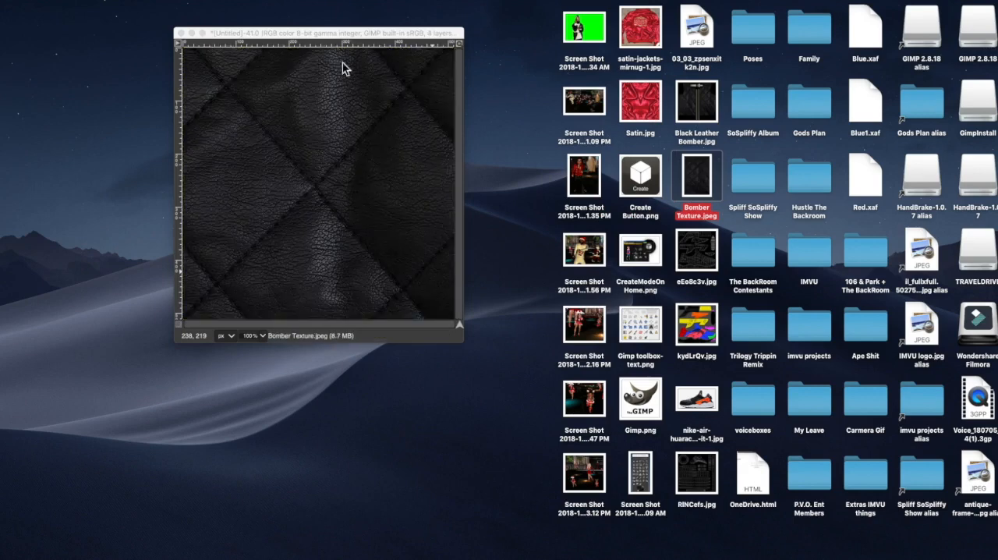
click(349, 35)
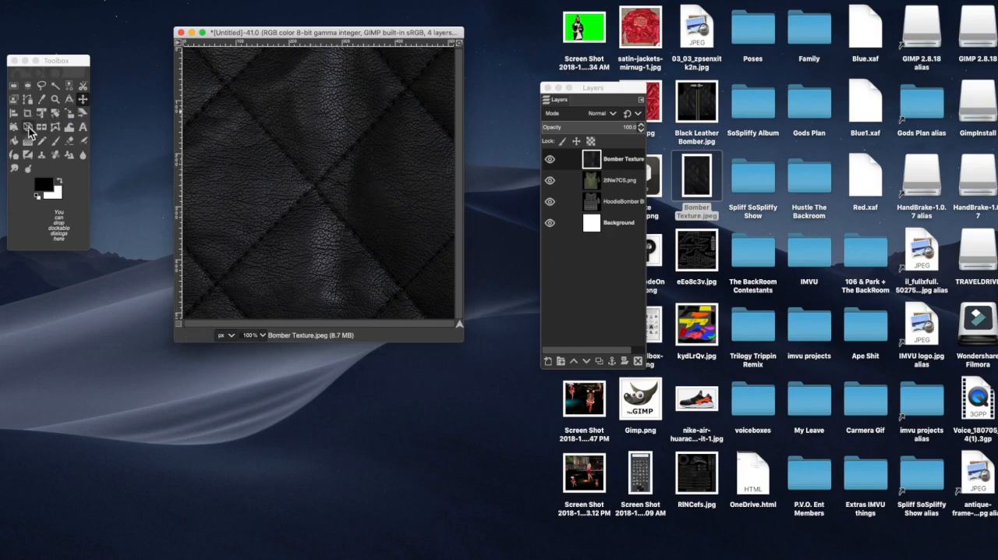
Step: Scale the Bomber Texture layer to about 387 × 436 px so it covers the jacket back above the ribbed hem
click(71, 117)
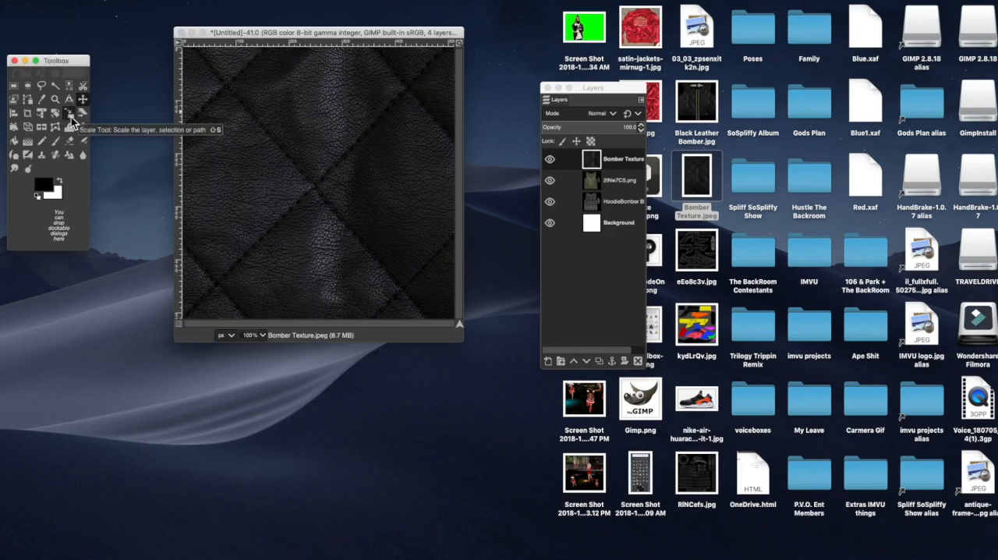
click(207, 78)
drag(207, 78, 234, 137)
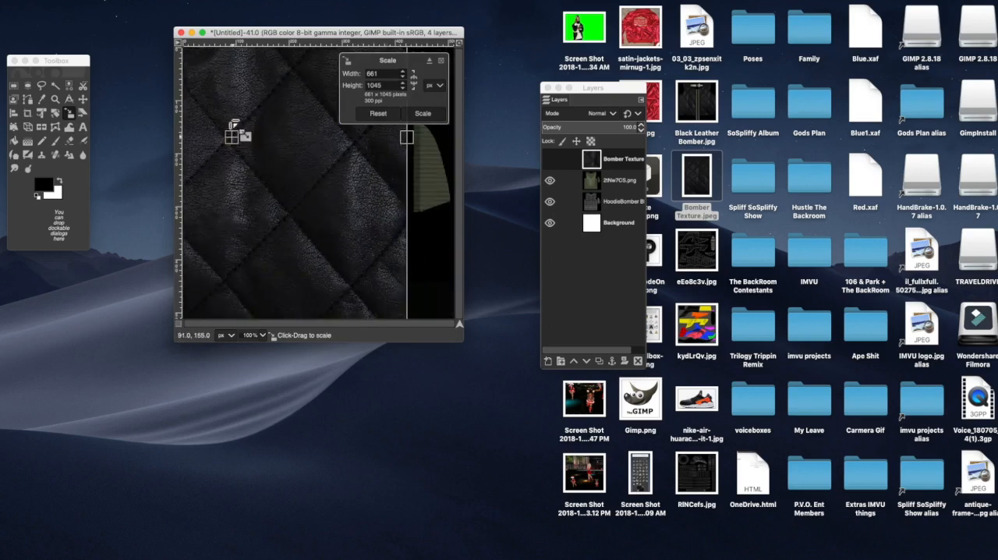
drag(203, 71, 302, 187)
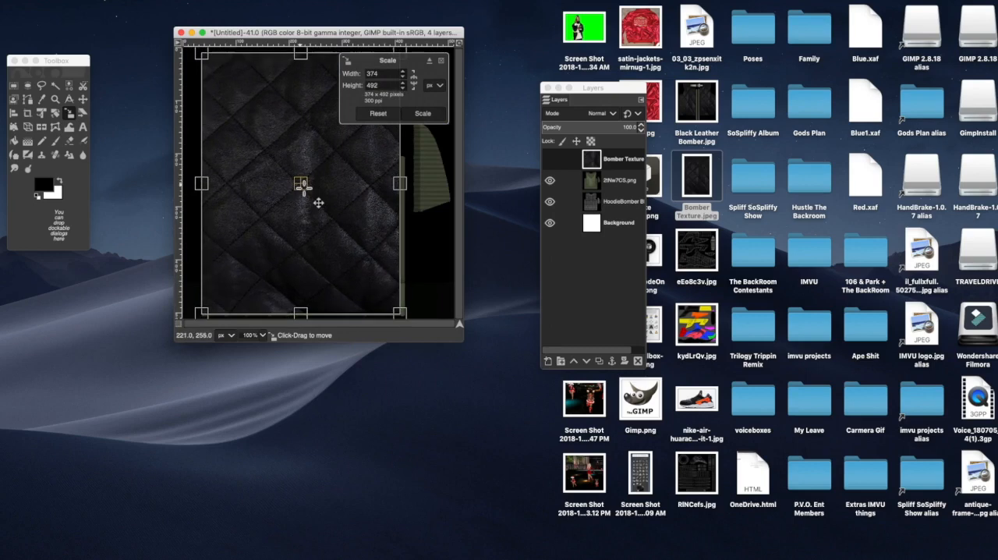
click(431, 62)
drag(148, 447, 412, 378)
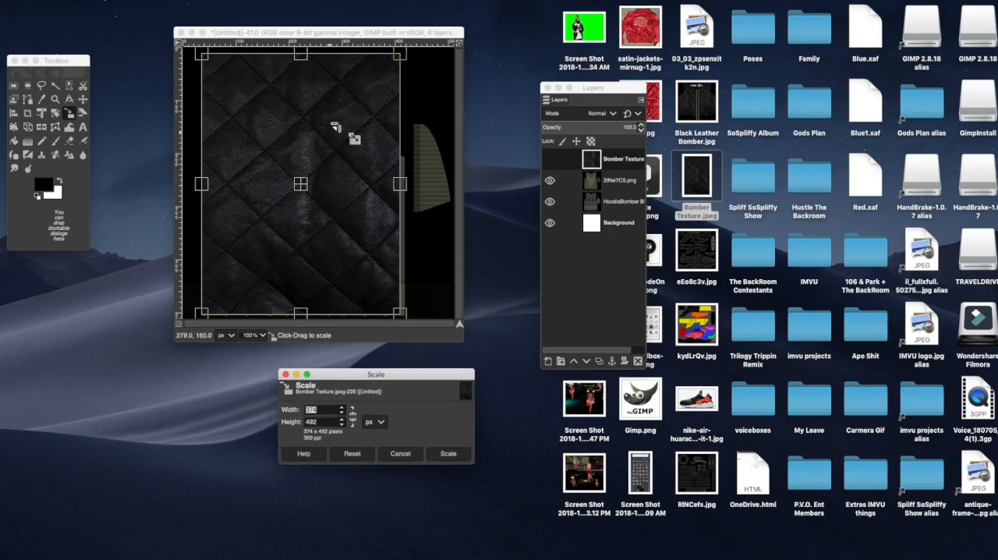
drag(458, 338, 480, 355)
drag(411, 326, 418, 292)
mouse_move(213, 67)
mouse_down()
mouse_move(214, 107)
mouse_move(217, 60)
mouse_up()
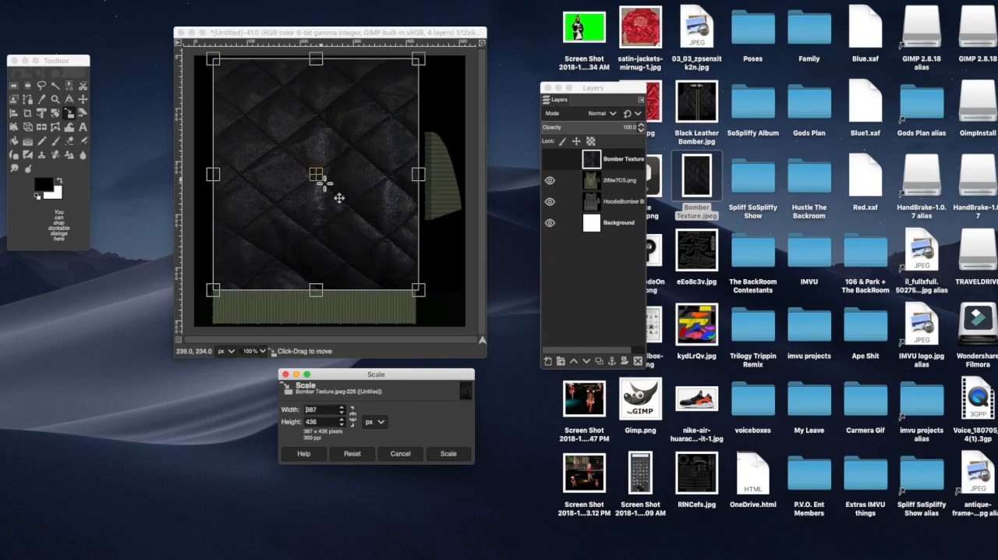
click(446, 457)
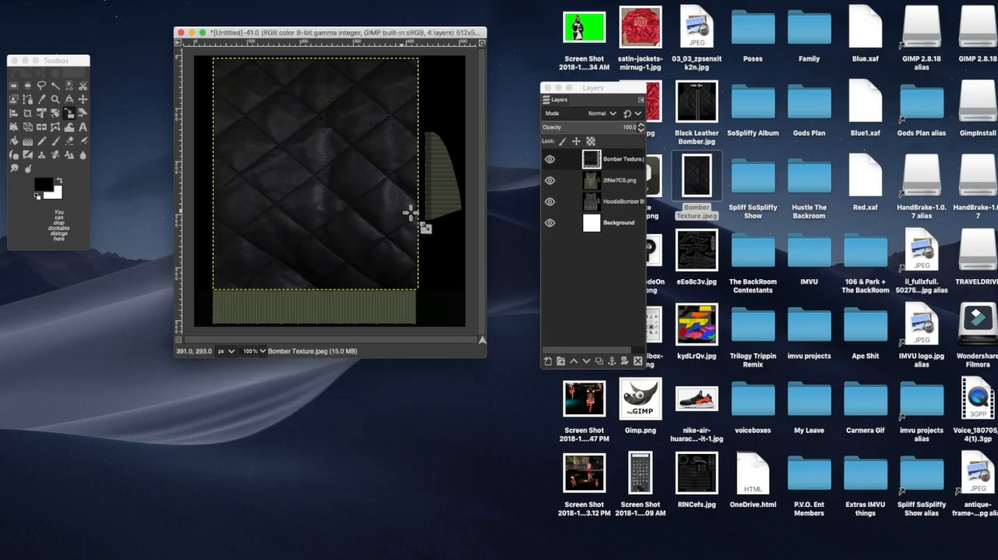
Step: Lower the Bomber Texture layer's opacity to 57 and nudge the layer into line with the jacket back
double_click(634, 159)
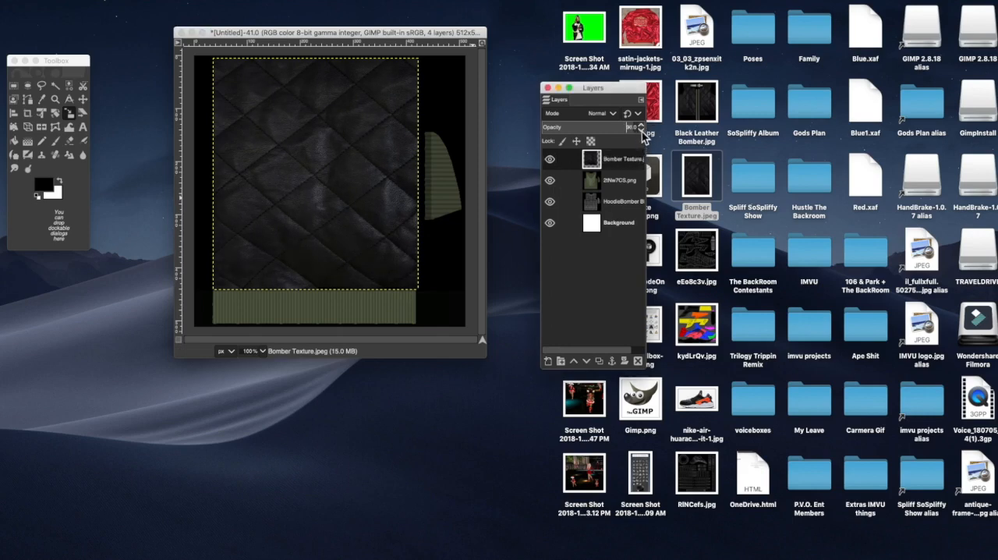
click(642, 131)
click(641, 131)
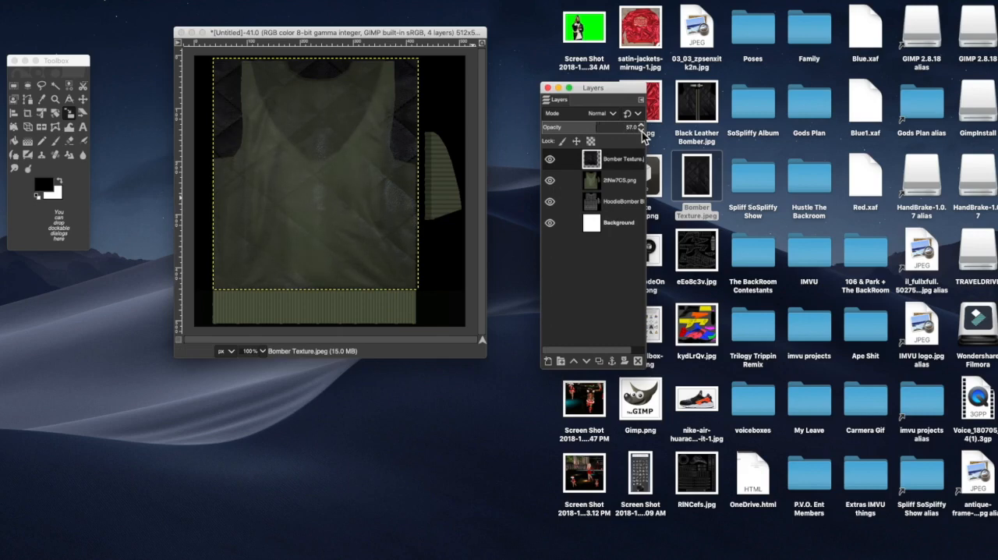
click(81, 102)
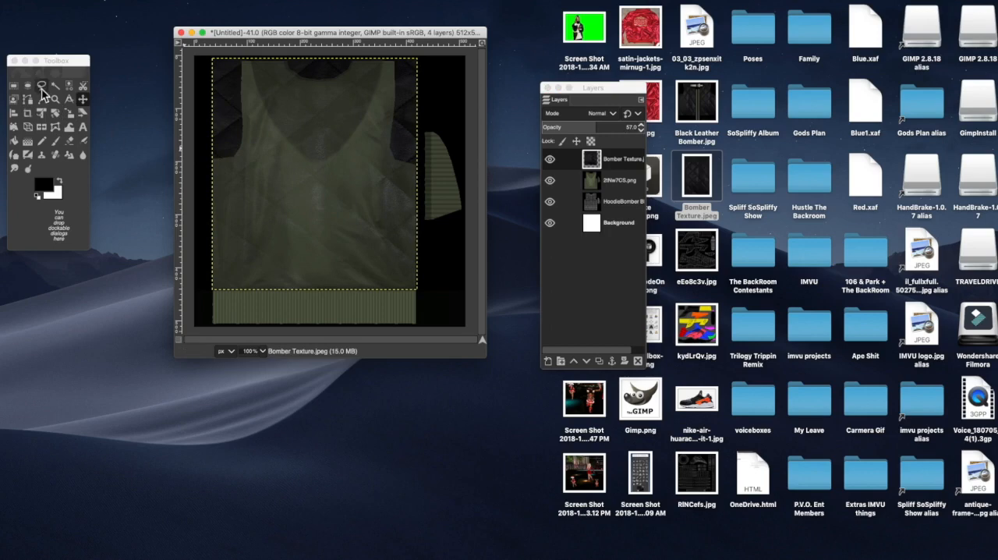
Step: Start a Free Select outline at the jacket back's left underarm and trace the armhole up over the shoulder
click(41, 87)
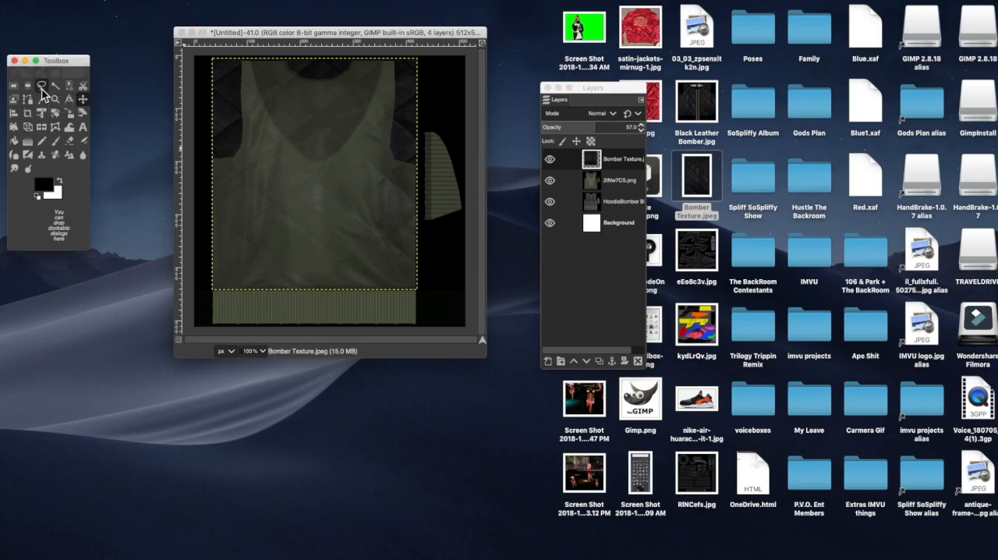
click(207, 159)
click(220, 159)
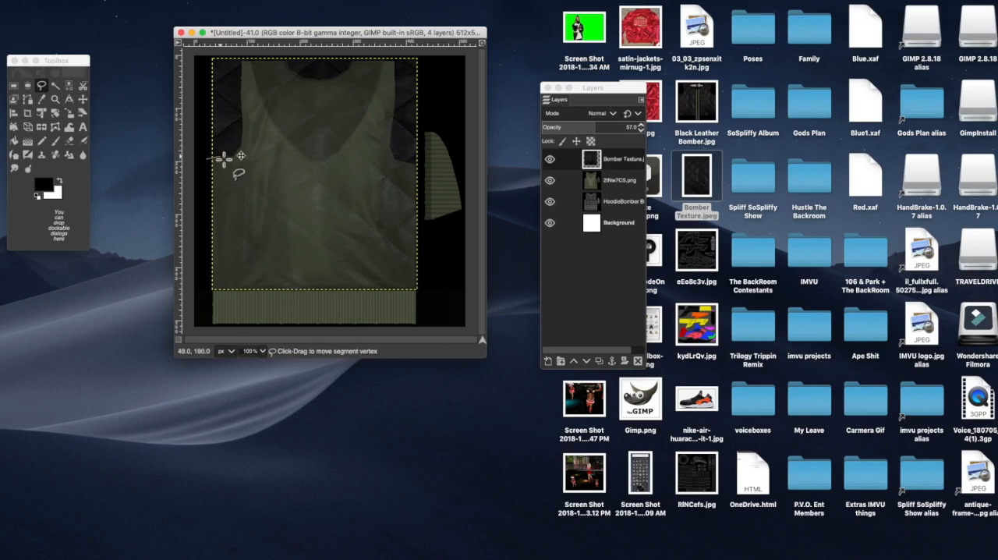
click(230, 154)
mouse_move(241, 138)
mouse_down()
mouse_move(237, 69)
mouse_move(252, 56)
mouse_up()
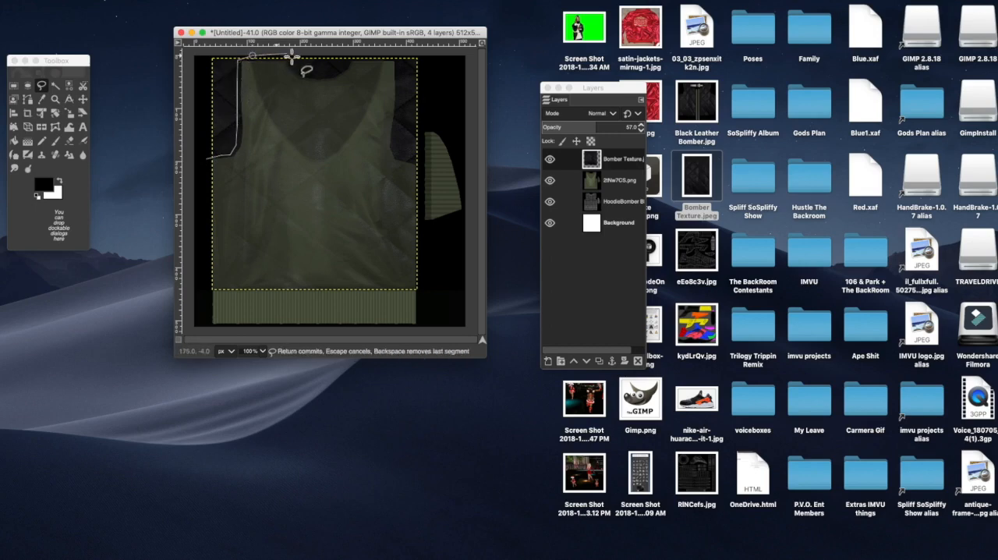
Step: Continue the Free Select outline on the Bomber Texture layer around the curved neckline and across to the opposite shoulder
click(291, 58)
click(298, 68)
click(309, 73)
click(325, 74)
click(339, 69)
click(347, 58)
click(375, 58)
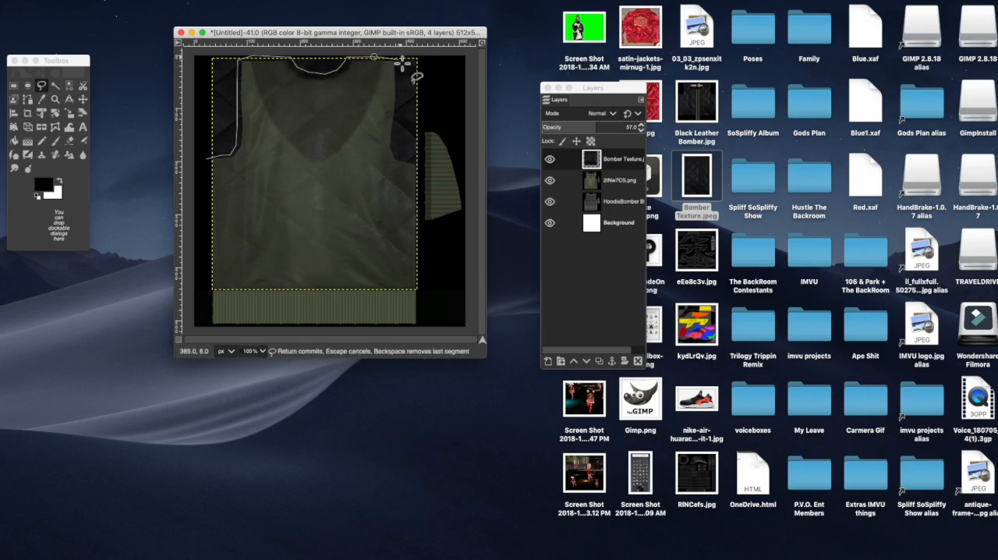
Step: Trace the second armhole down to the underarm, run the outline back around outside the jacket, and close it into a selection
click(399, 60)
click(399, 112)
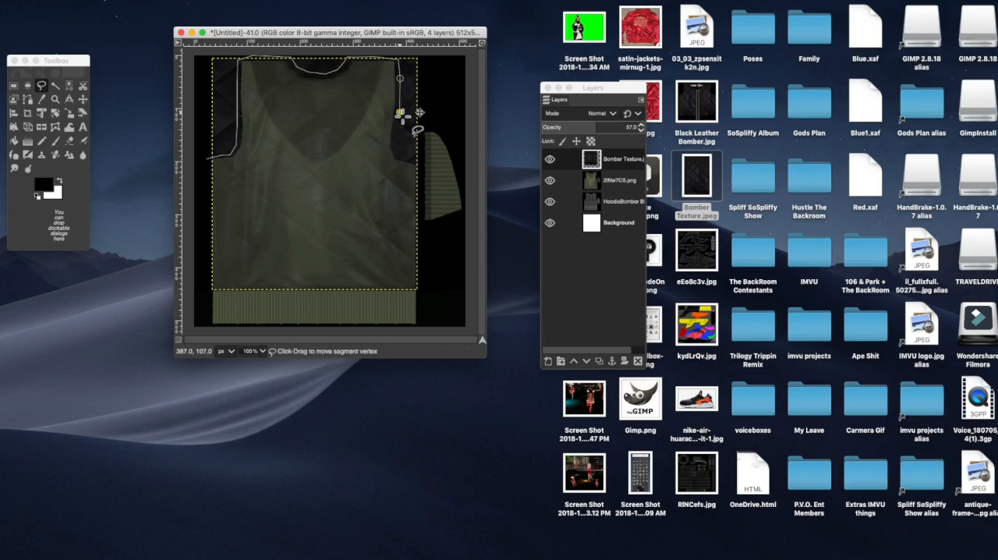
click(396, 136)
click(396, 146)
click(400, 155)
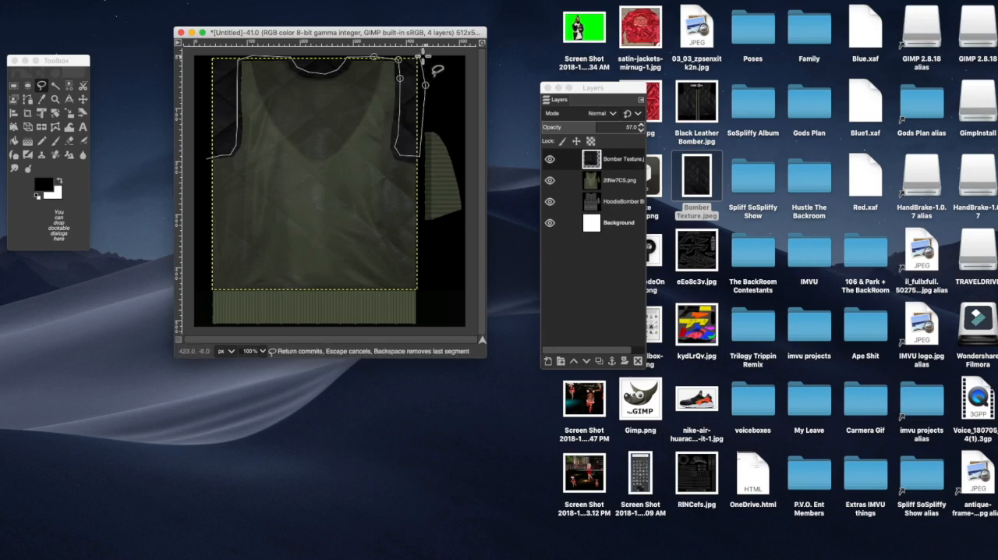
click(205, 51)
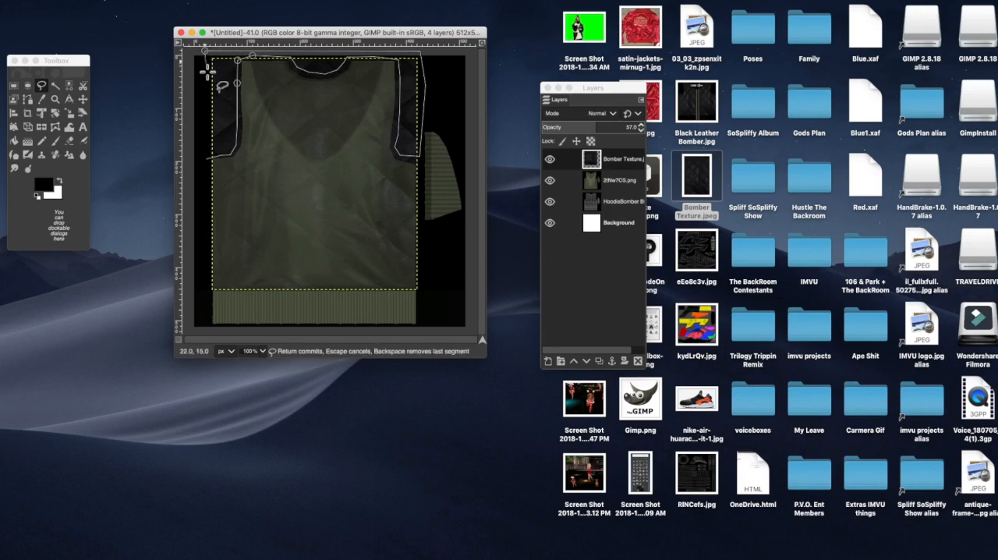
click(207, 160)
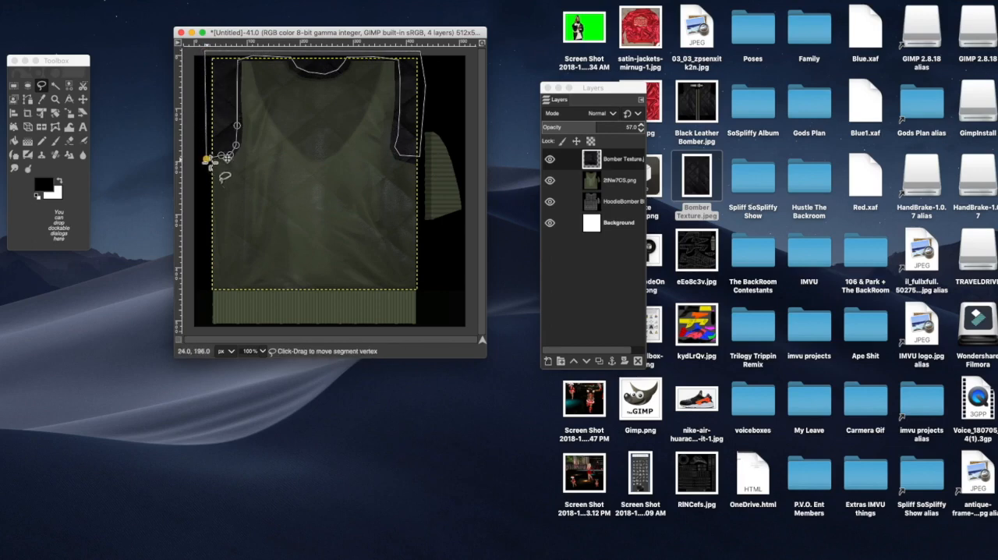
click(84, 103)
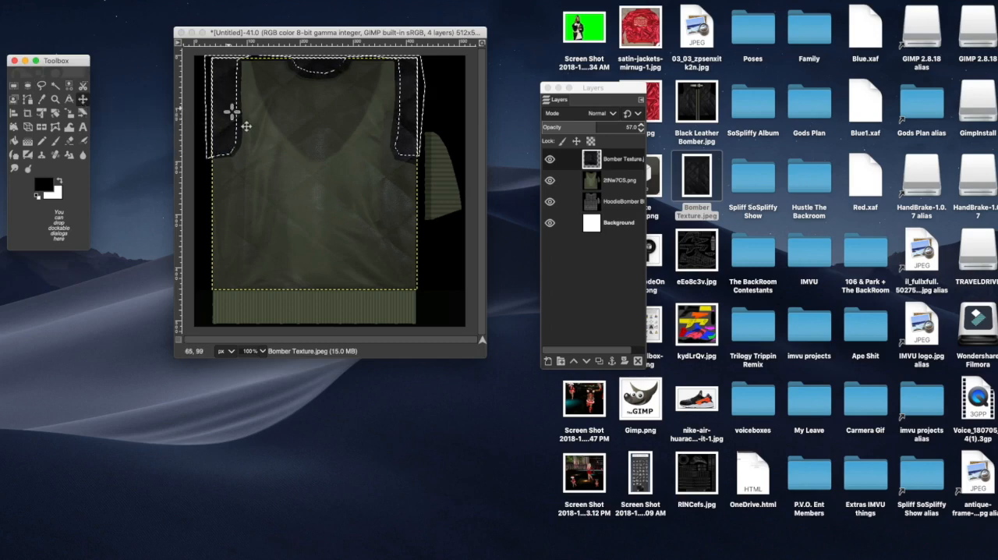
Step: Cut the selected texture around the armholes and neckline out of the Bomber Texture layer, and clear the selection
right_click(232, 111)
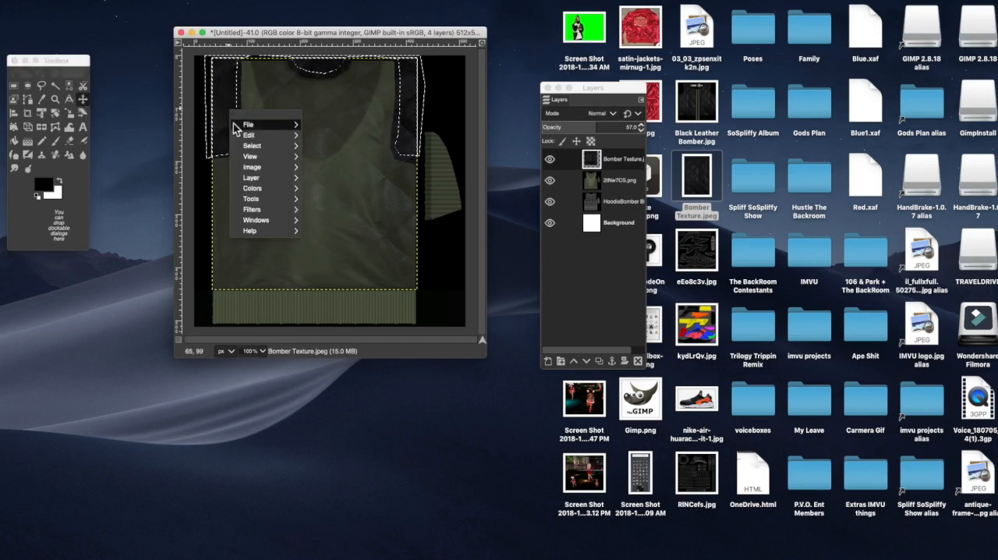
mouse_move(273, 136)
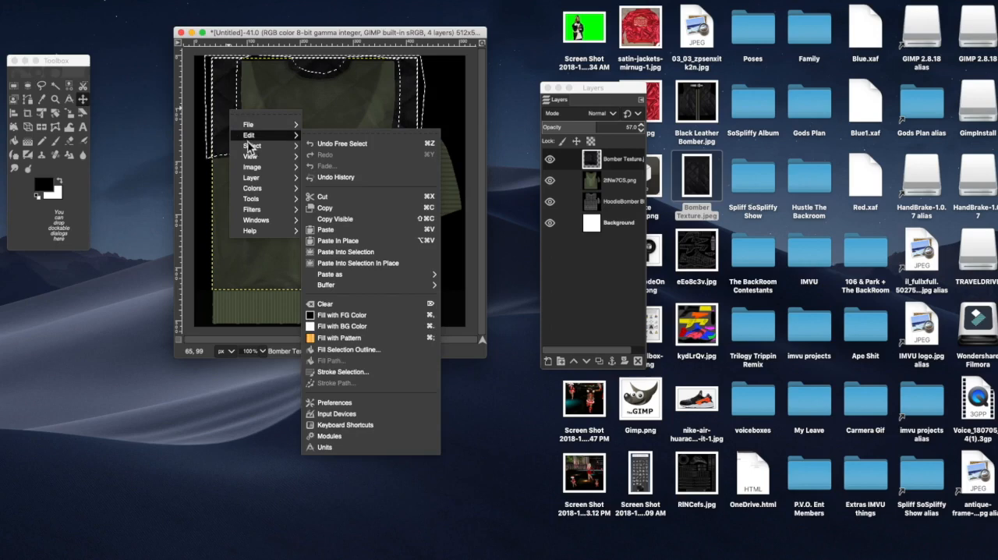
click(331, 201)
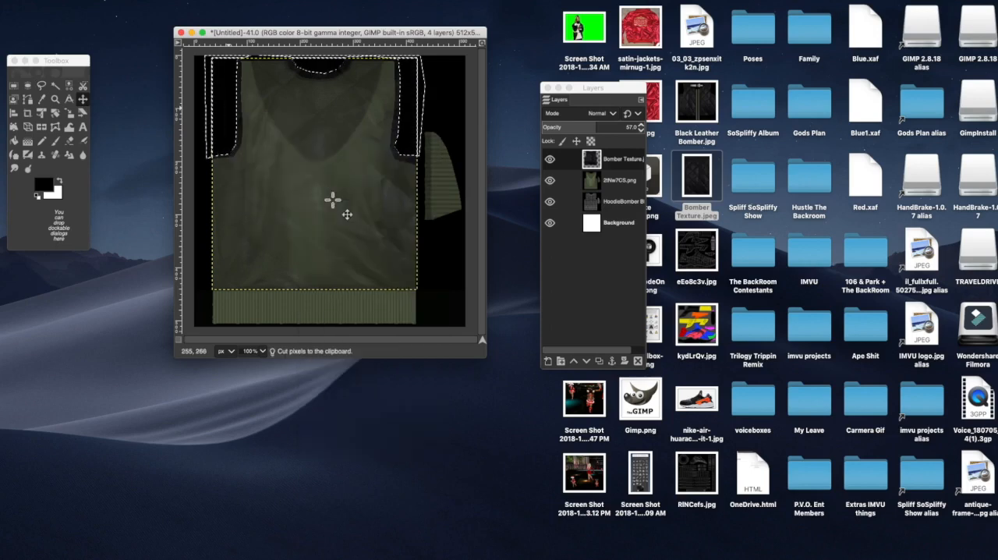
right_click(229, 115)
mouse_move(250, 152)
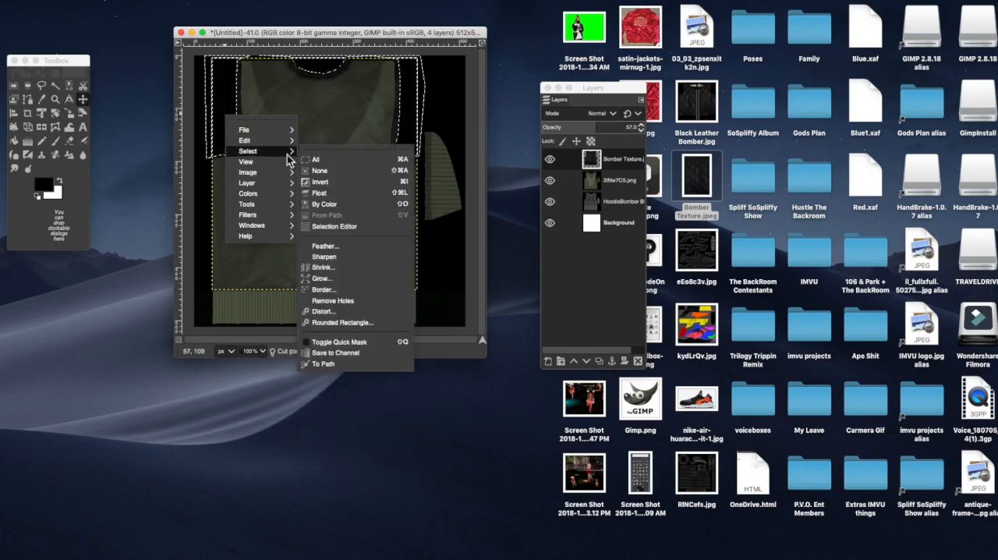
click(331, 173)
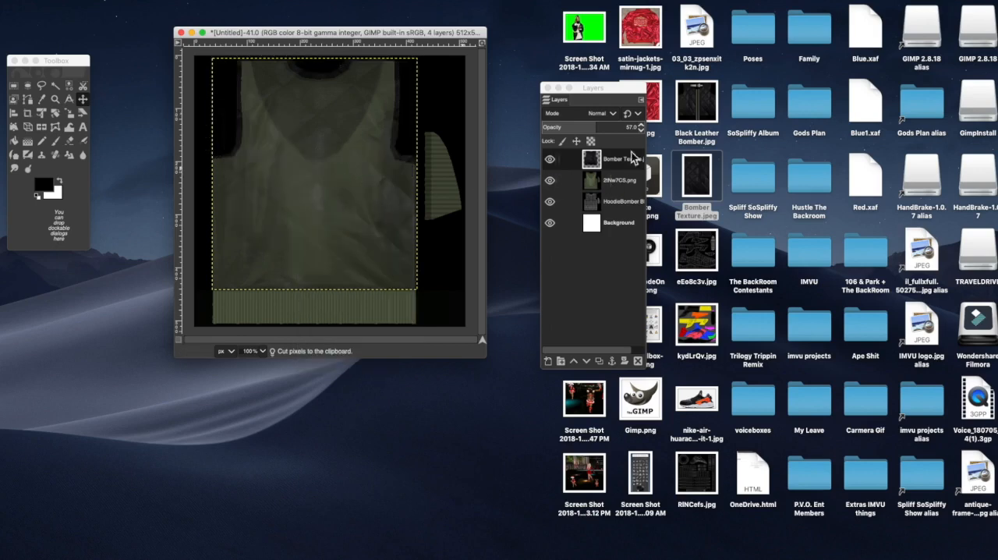
Step: Raise the Bomber Texture layer's opacity to 100 and toggle its visibility to compare it with the green jacket underneath
click(644, 127)
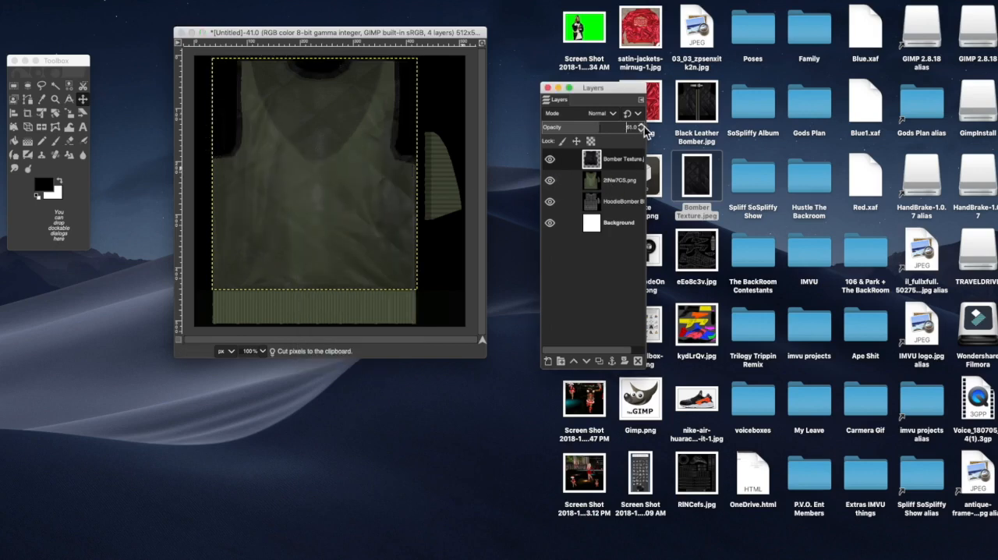
click(644, 126)
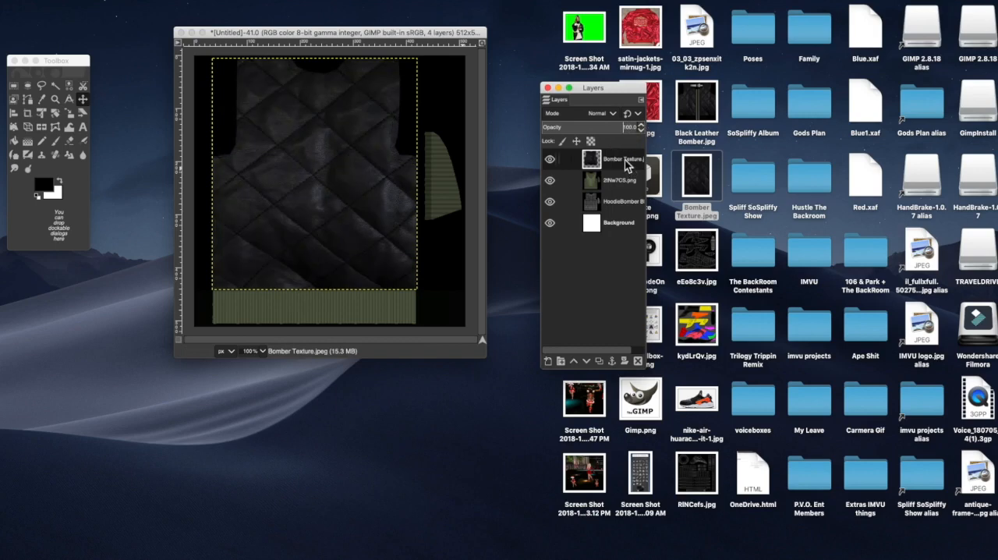
click(550, 160)
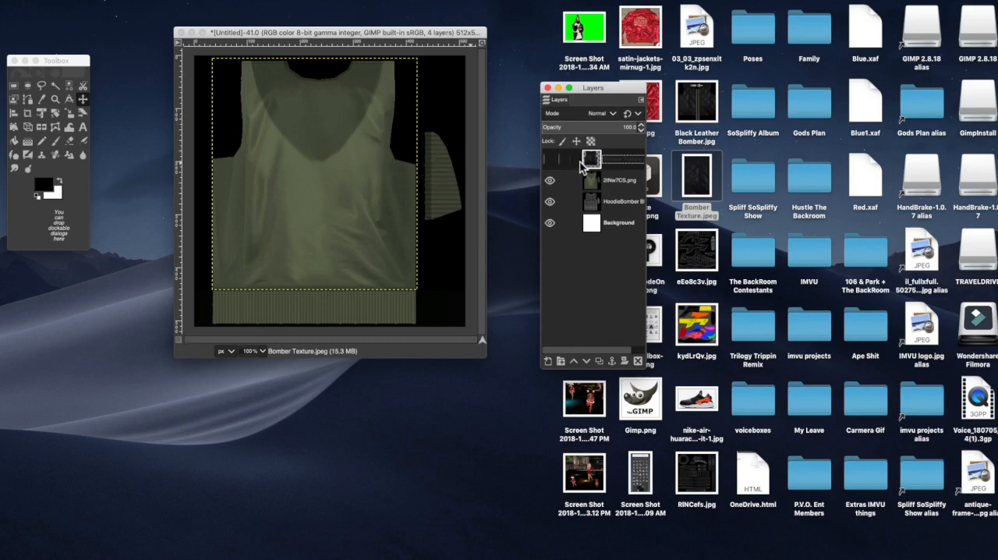
click(552, 161)
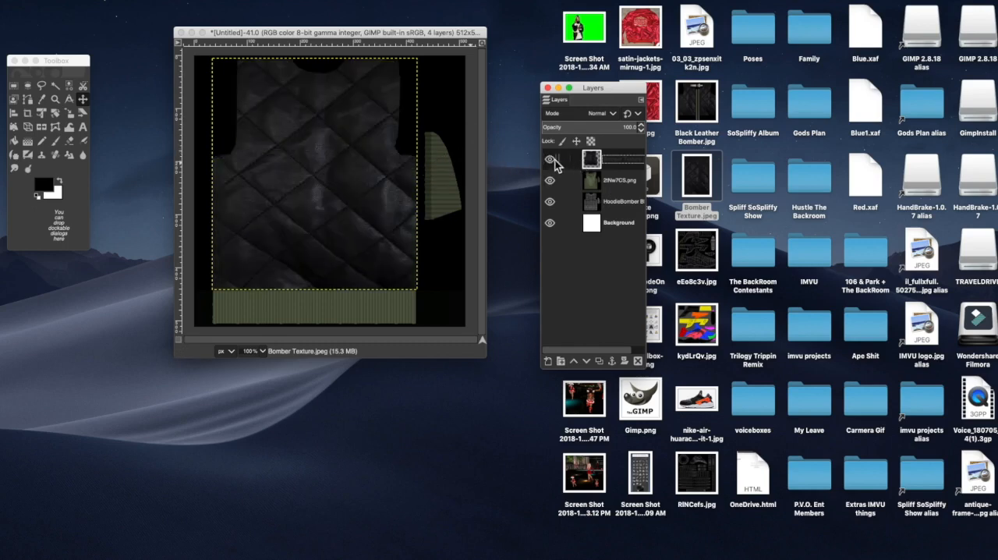
Step: Add a transparent 512 × 512 px layer at the top of the stack and hide the Bomber Texture layer
click(549, 364)
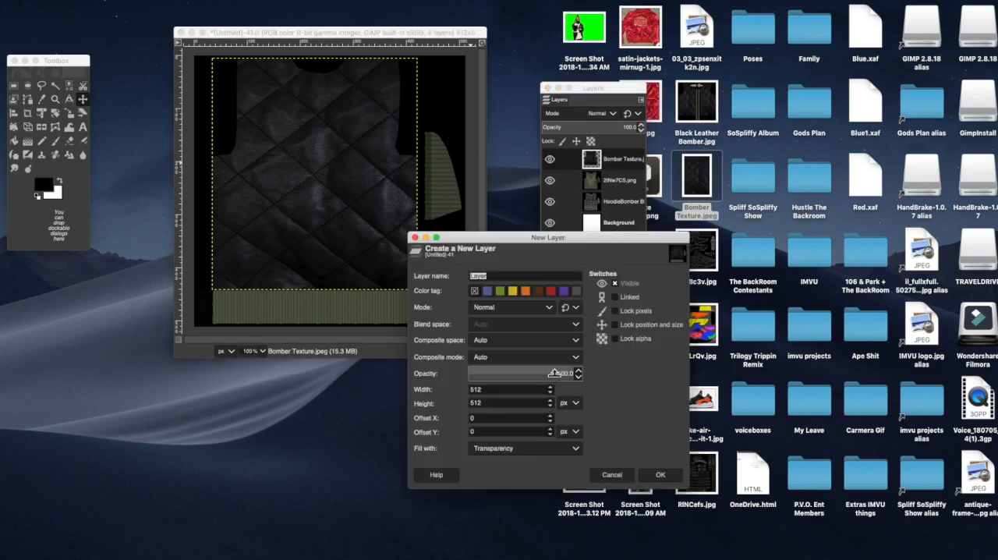
click(657, 476)
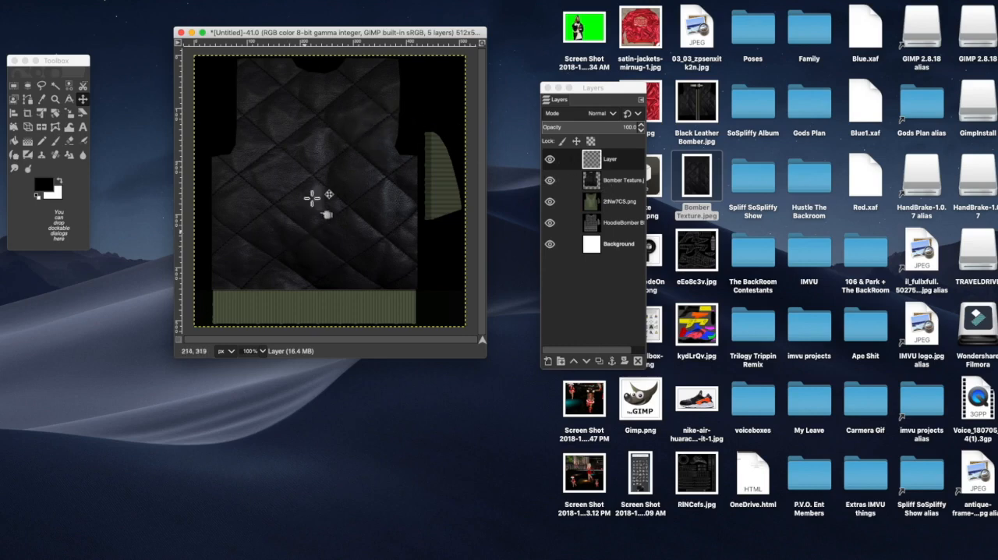
click(610, 179)
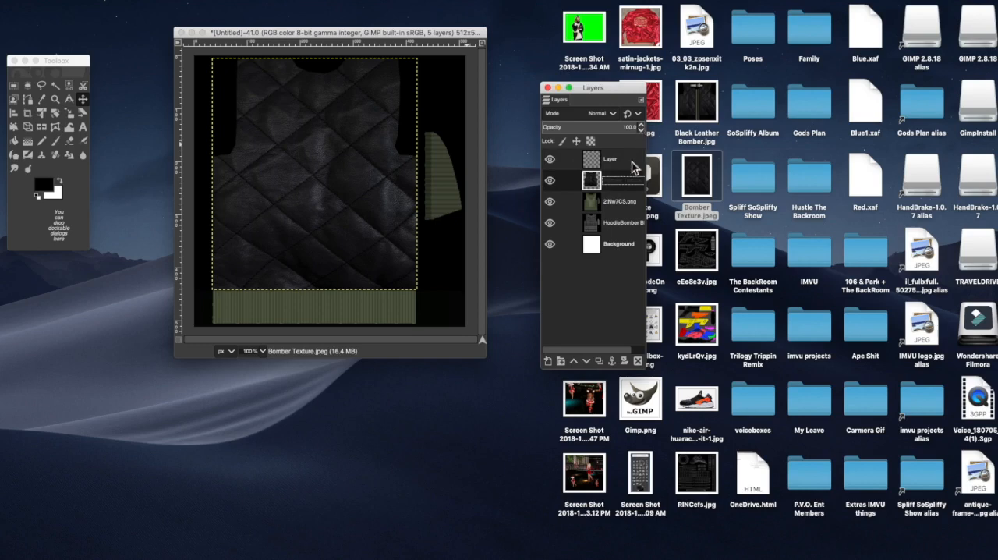
click(550, 180)
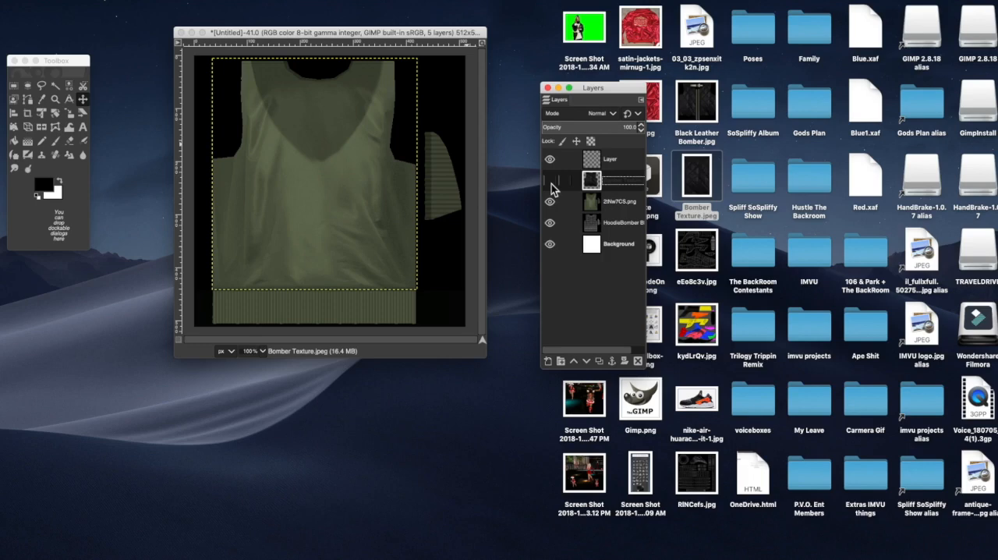
Step: Select the dark V-shaped neck area of the 2tNw7CS.png layer with a closed Free Select outline running between the two shoulders
click(620, 208)
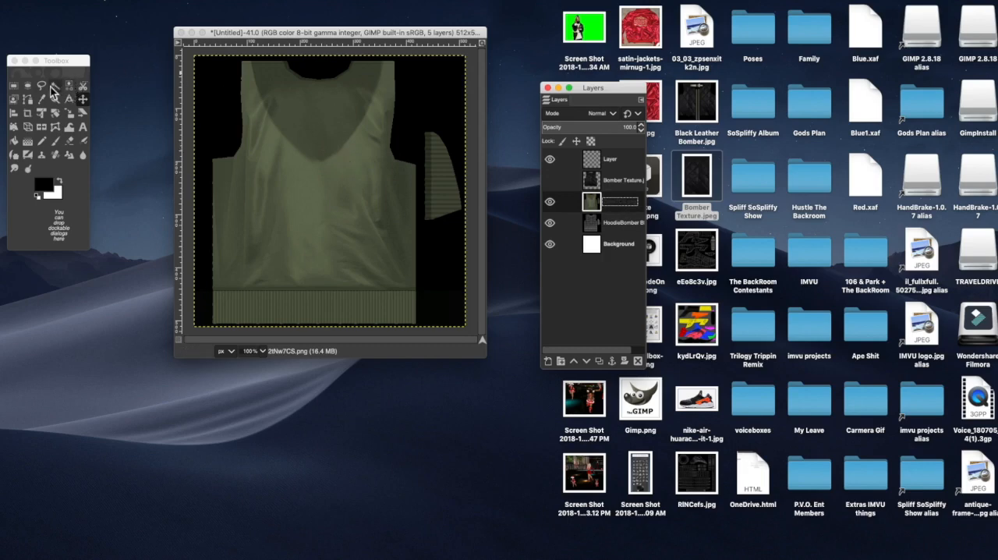
click(43, 86)
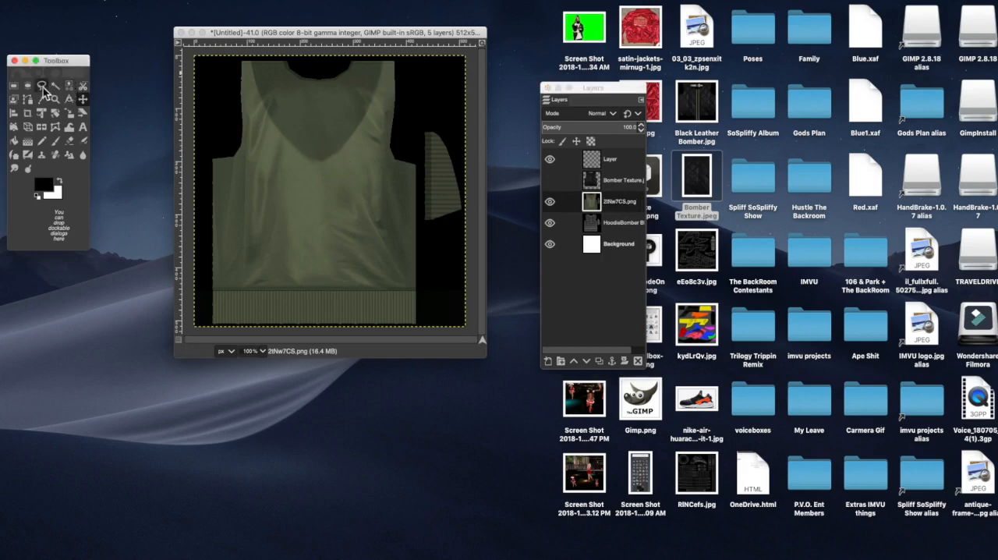
click(251, 61)
click(253, 74)
click(268, 113)
click(282, 133)
click(299, 150)
click(313, 160)
click(318, 160)
click(324, 159)
click(332, 154)
click(344, 141)
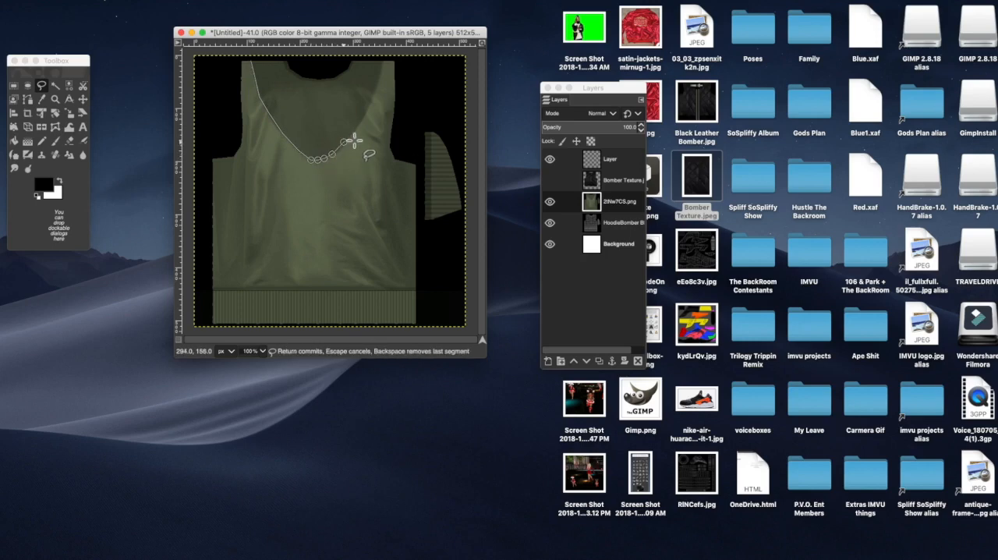
click(374, 92)
click(382, 61)
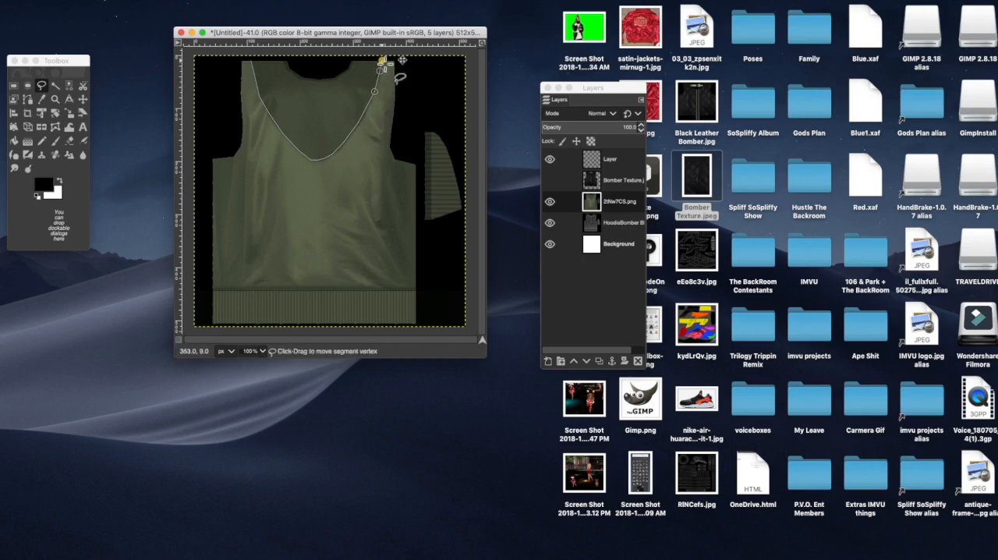
click(250, 63)
key(Return)
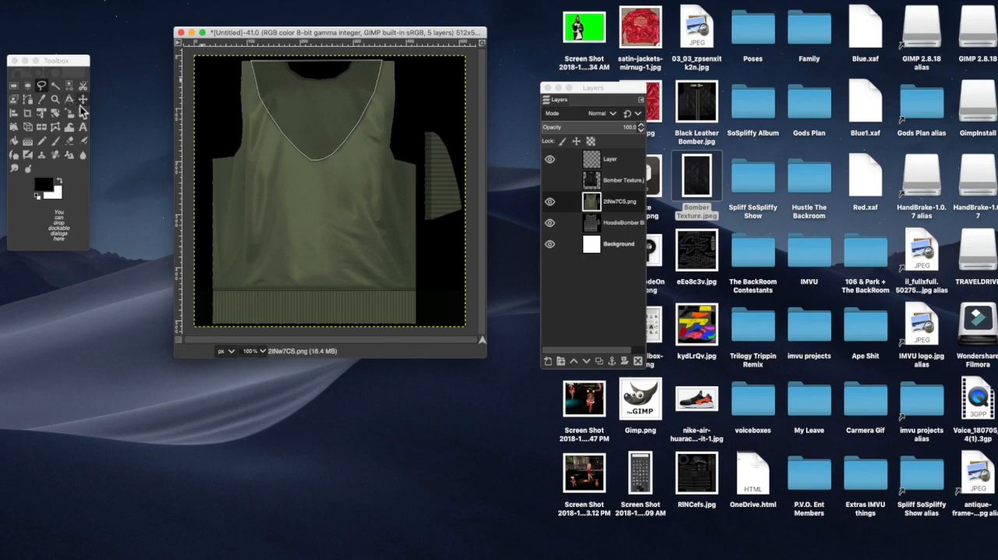
click(83, 99)
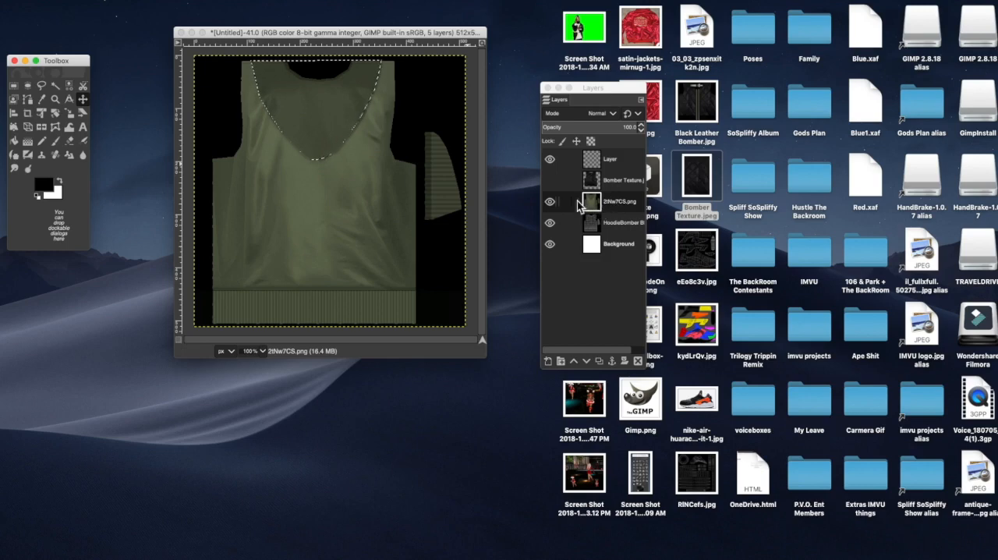
Step: Fill the V-shaped neck selection with black on the new empty layer using Bucket Fill
drag(624, 163, 622, 164)
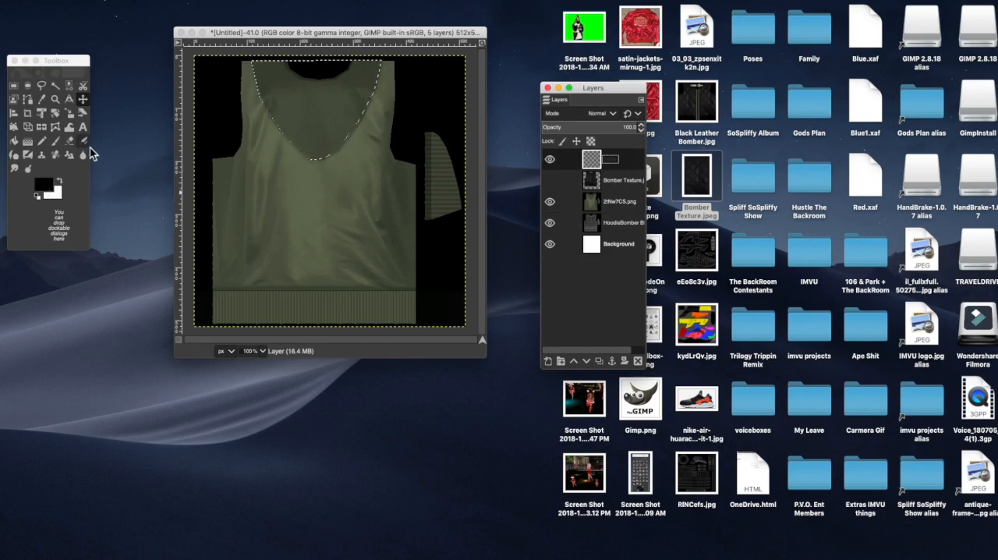
click(13, 142)
click(289, 101)
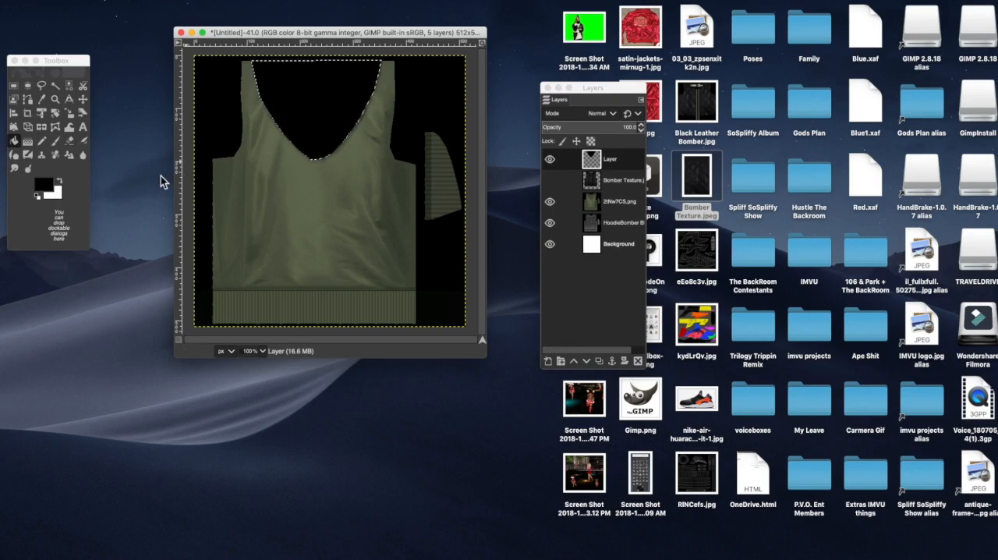
Step: Apply a Gaussian Blur of about 16.5 in both X and Y to the black neck fill
double_click(610, 161)
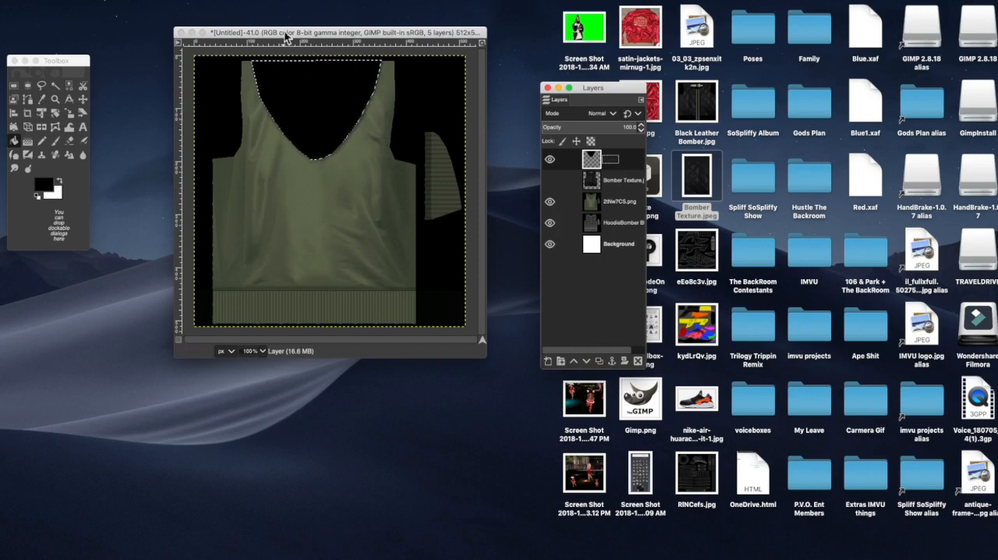
click(273, 3)
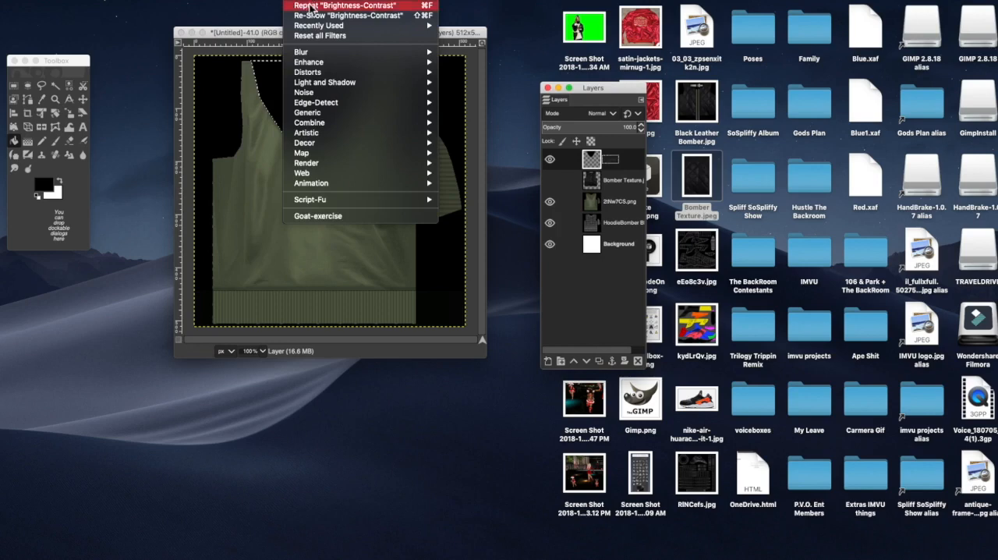
mouse_move(316, 53)
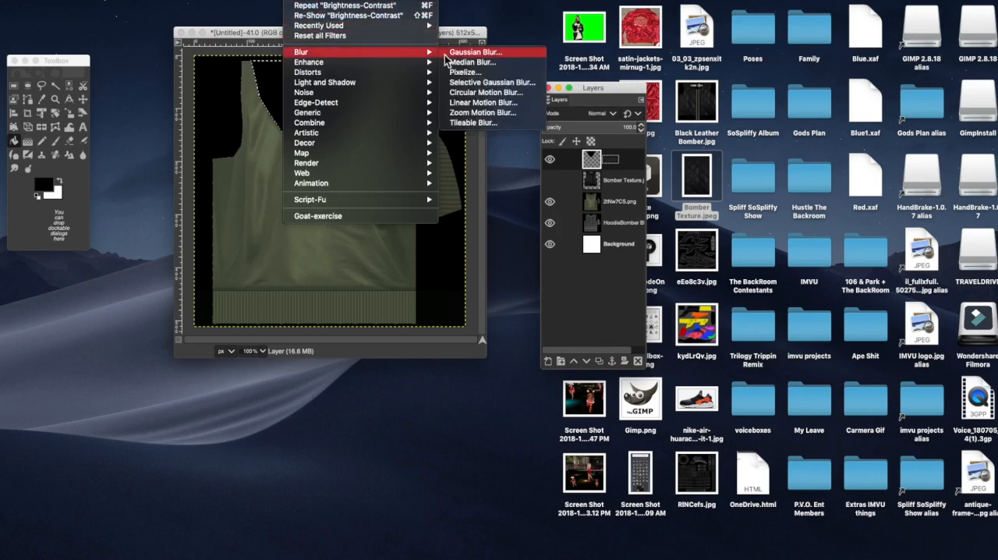
click(468, 54)
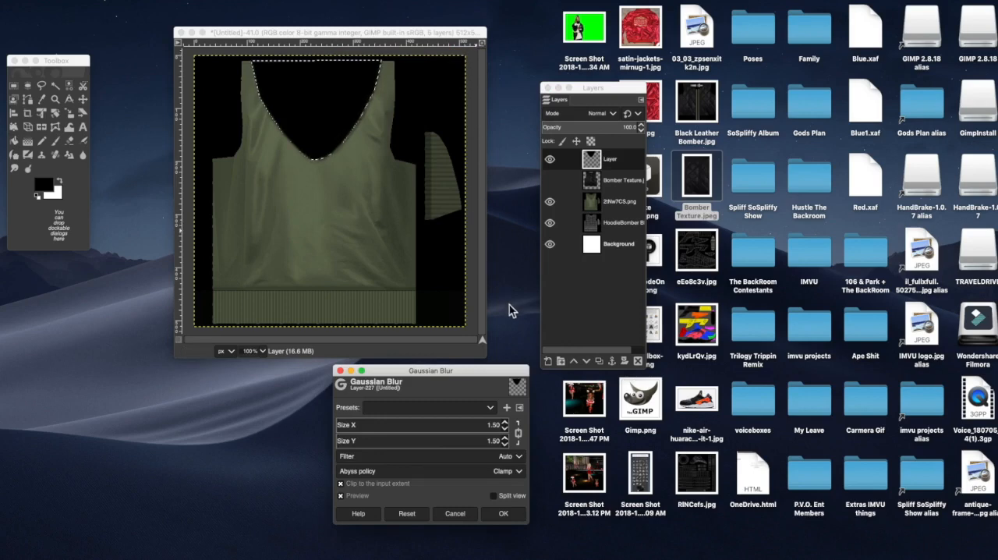
click(506, 424)
click(506, 425)
click(506, 424)
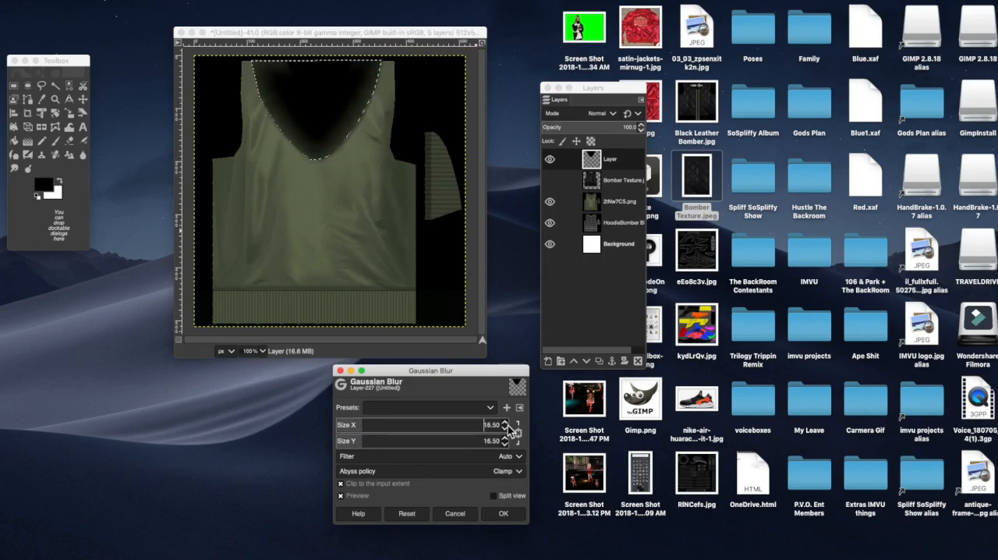
click(506, 428)
click(507, 515)
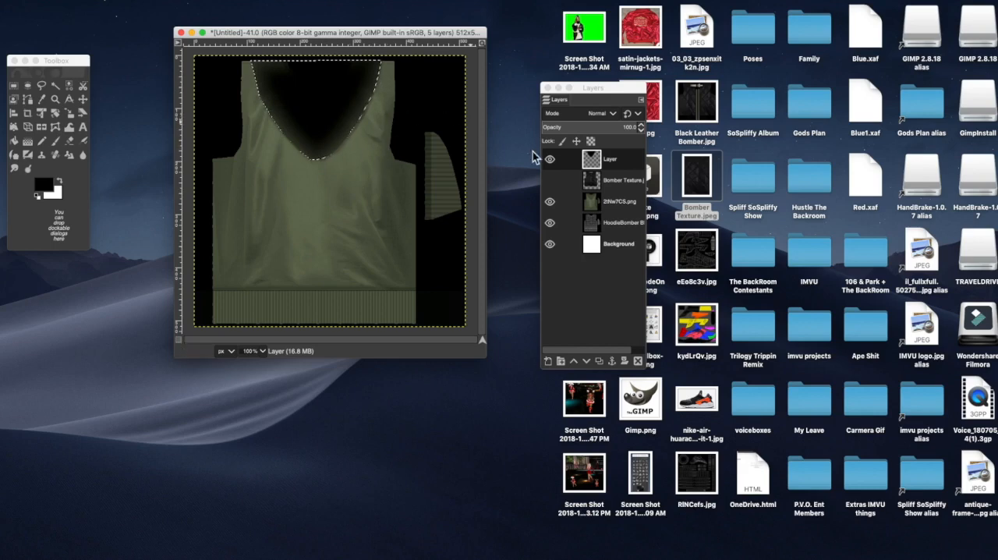
Step: Lower the blurred black neck layer's opacity to 86 and clear the V-shaped selection
click(641, 130)
click(642, 131)
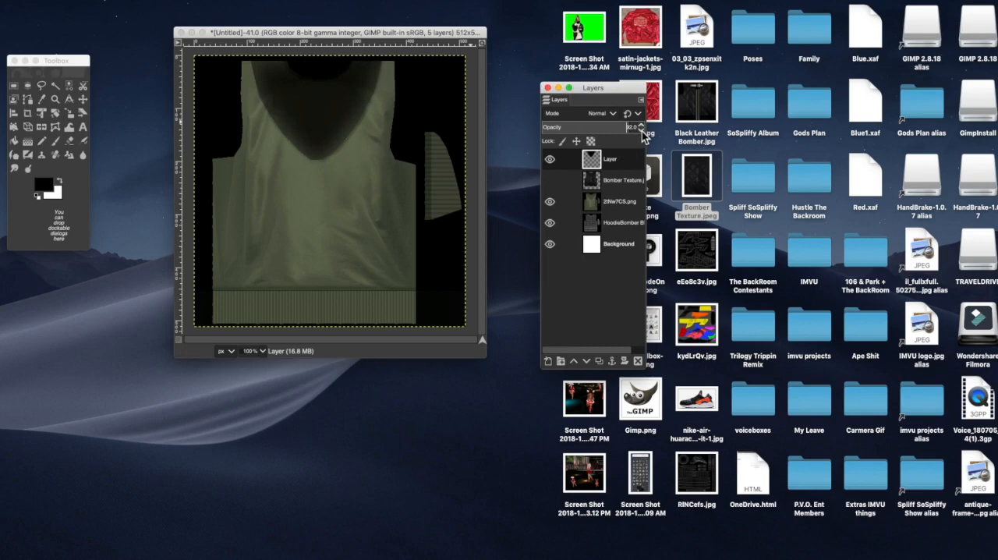
click(642, 132)
click(642, 130)
right_click(330, 116)
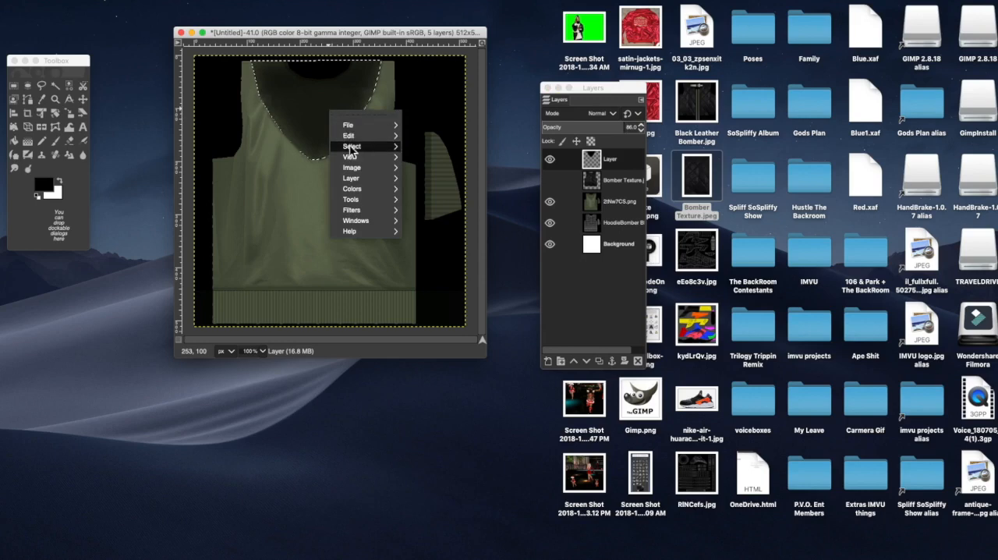
mouse_move(352, 146)
click(425, 166)
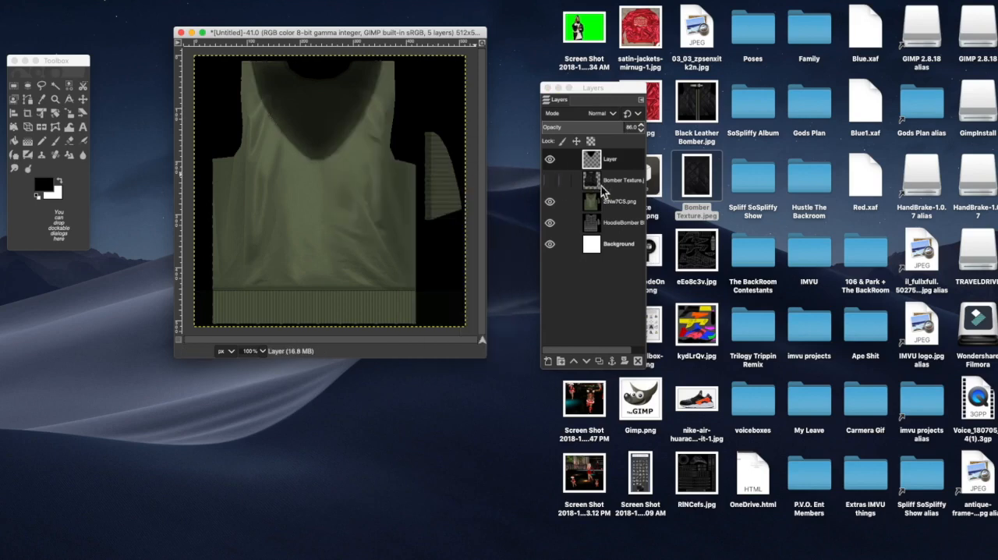
Step: With the Bomber Texture layer shown, set the neck shading layer's opacity to 90 and merge it down into that texture
click(551, 181)
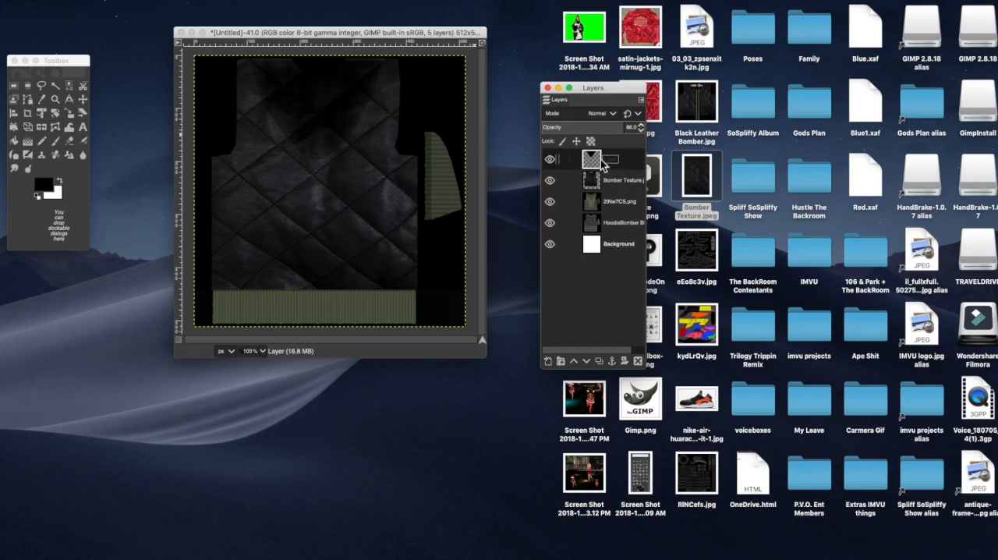
click(644, 127)
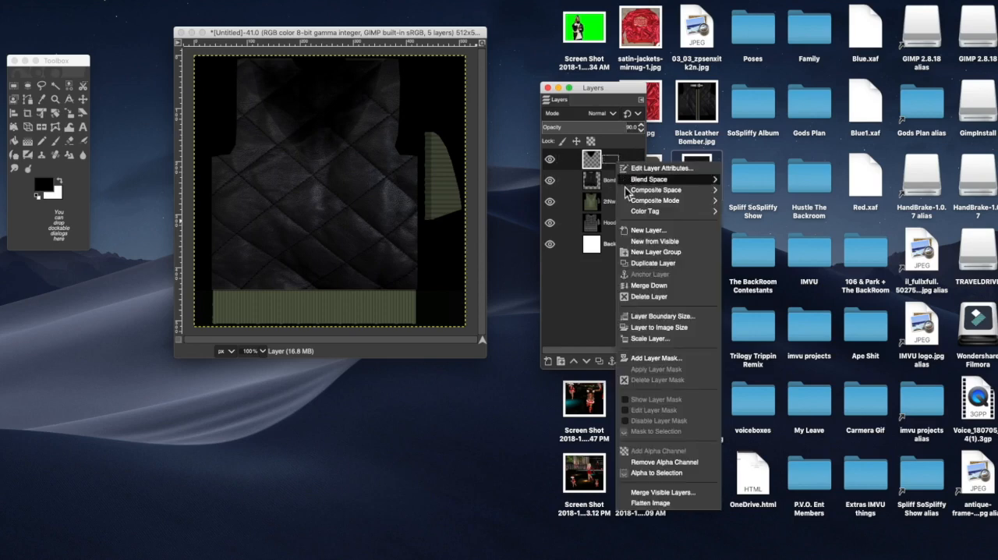
click(644, 286)
click(550, 161)
click(550, 161)
click(550, 161)
click(550, 161)
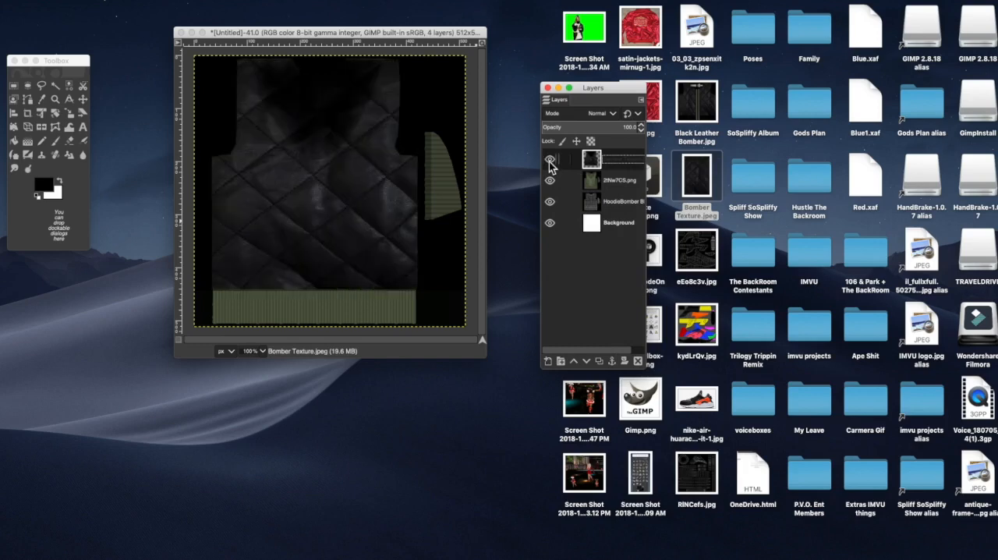
Step: Colorize the 2tNw7CS.png layer with saturation 0 and lightness about -0.479 to darken the ribbed parts
click(622, 188)
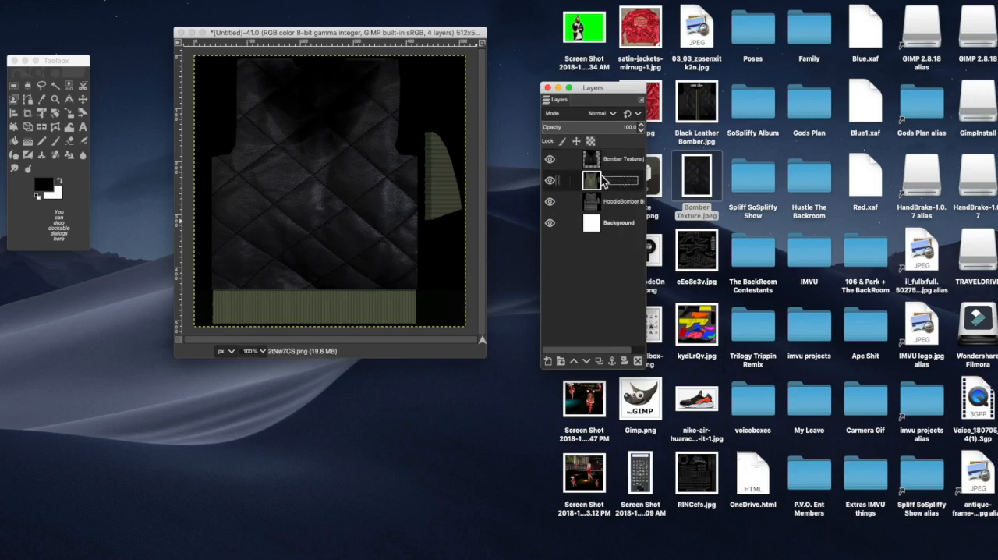
click(244, 0)
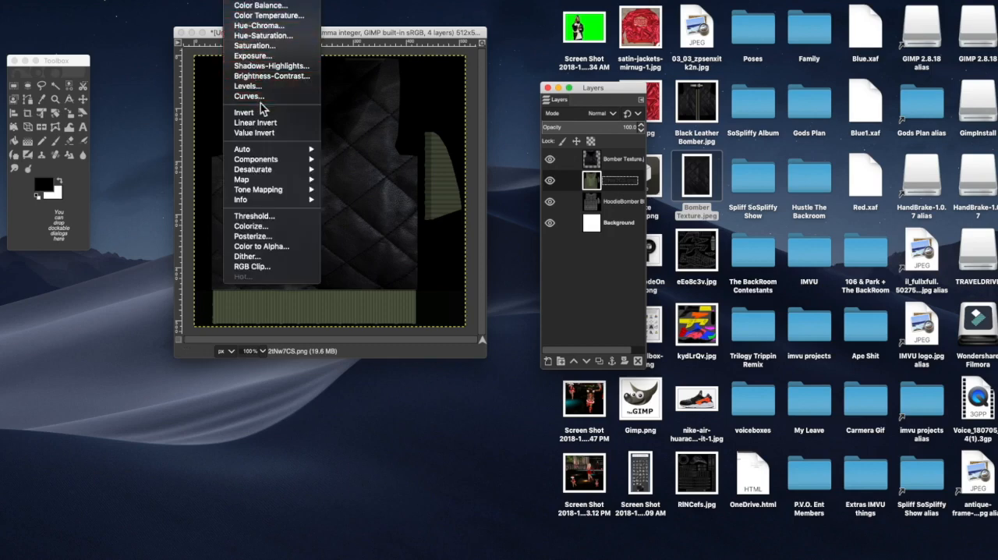
click(276, 227)
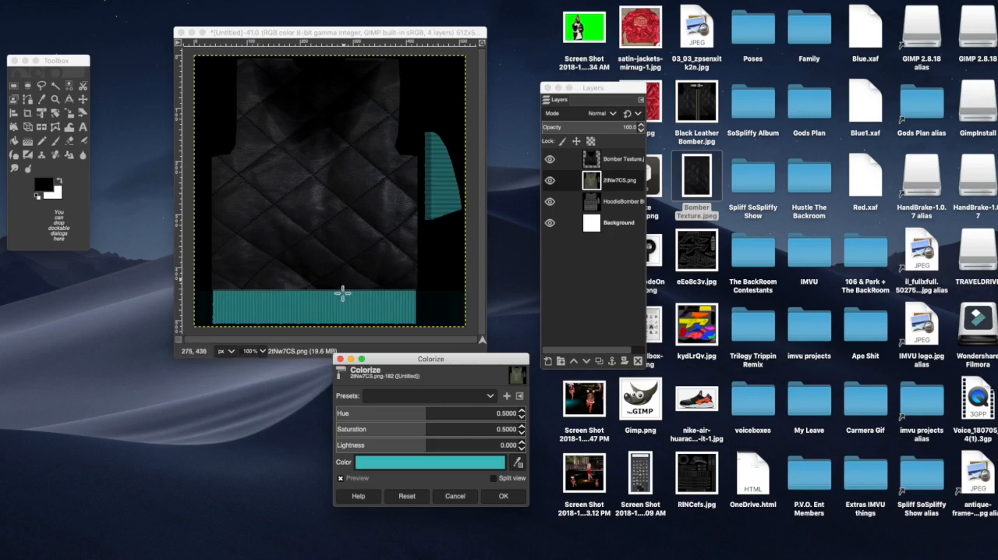
drag(437, 426, 39, 351)
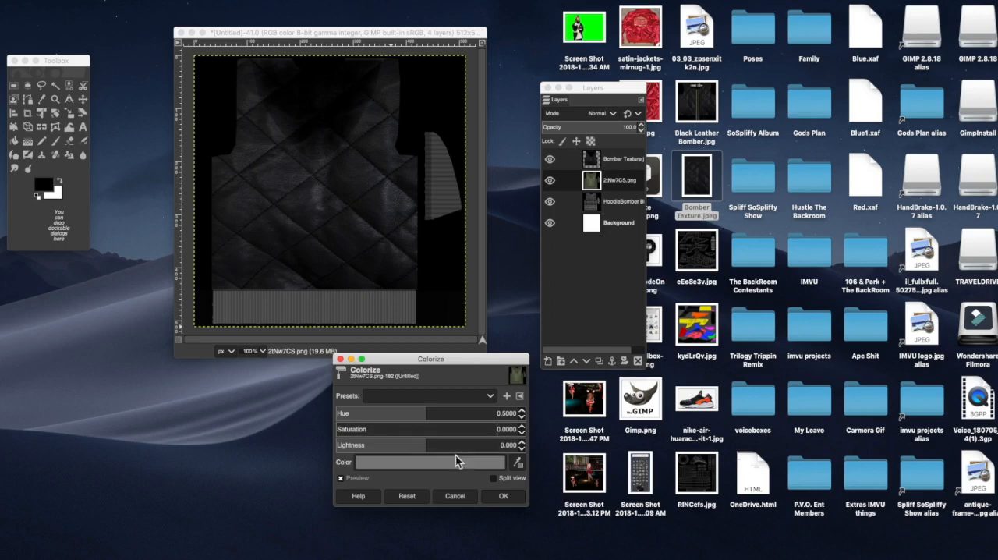
drag(428, 450, 93, 434)
drag(32, 440, 4, 438)
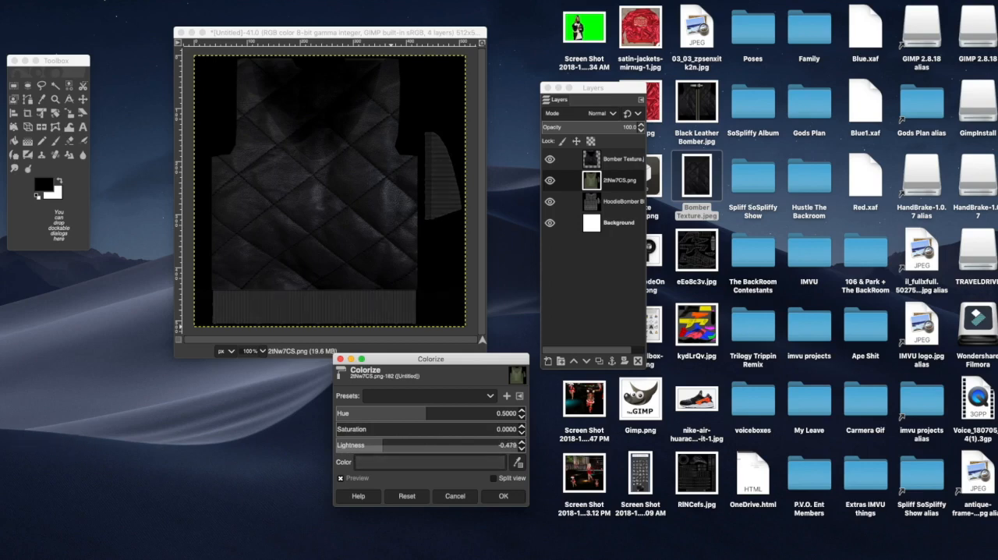
click(504, 497)
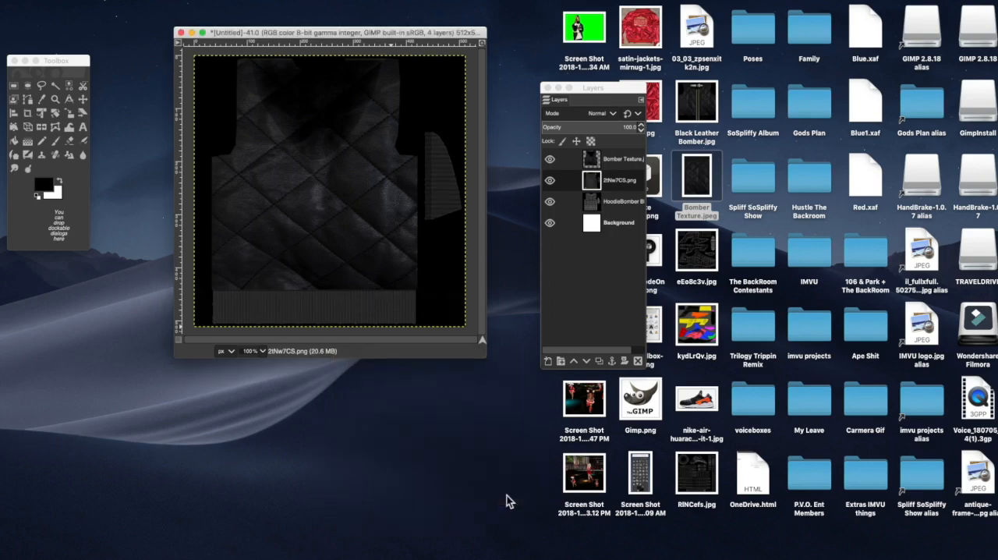
Step: Raise the contrast of the 2tNw7CS.png layer to 24 with Brightness-Contrast
click(240, 4)
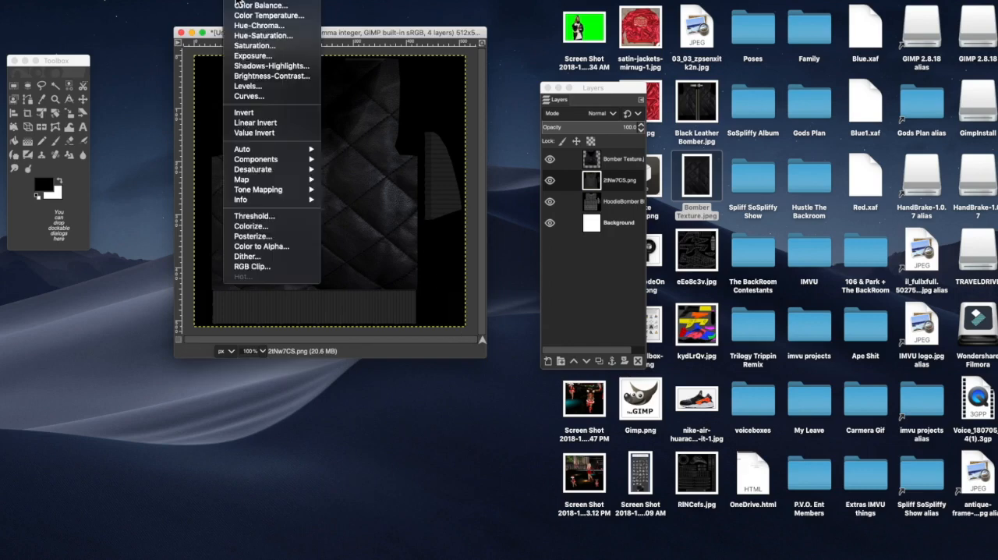
click(251, 78)
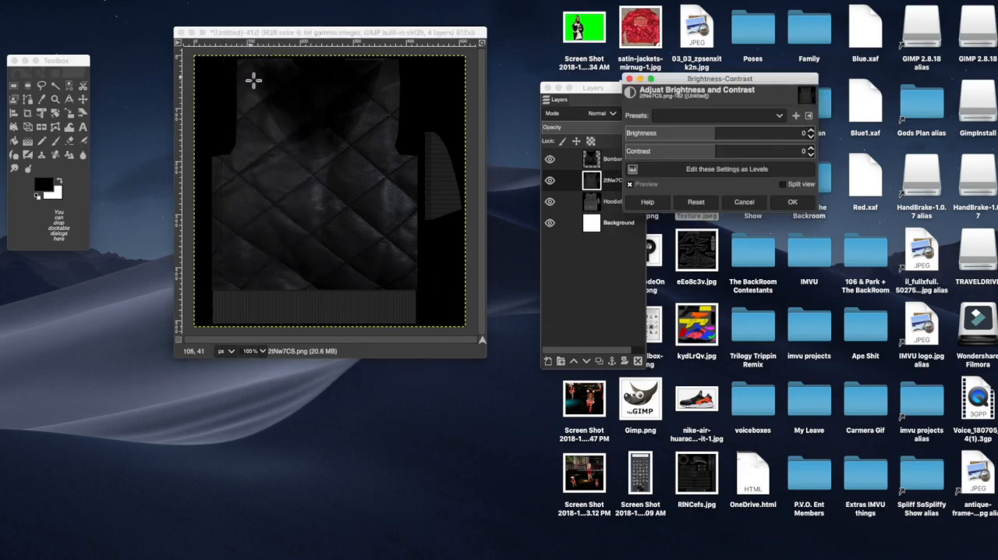
drag(718, 153, 920, 152)
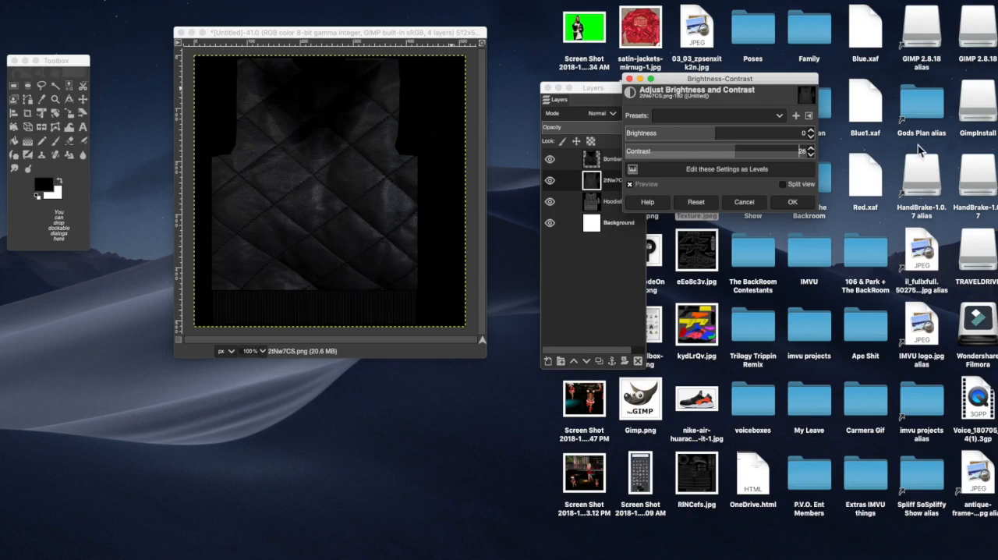
drag(902, 154, 873, 150)
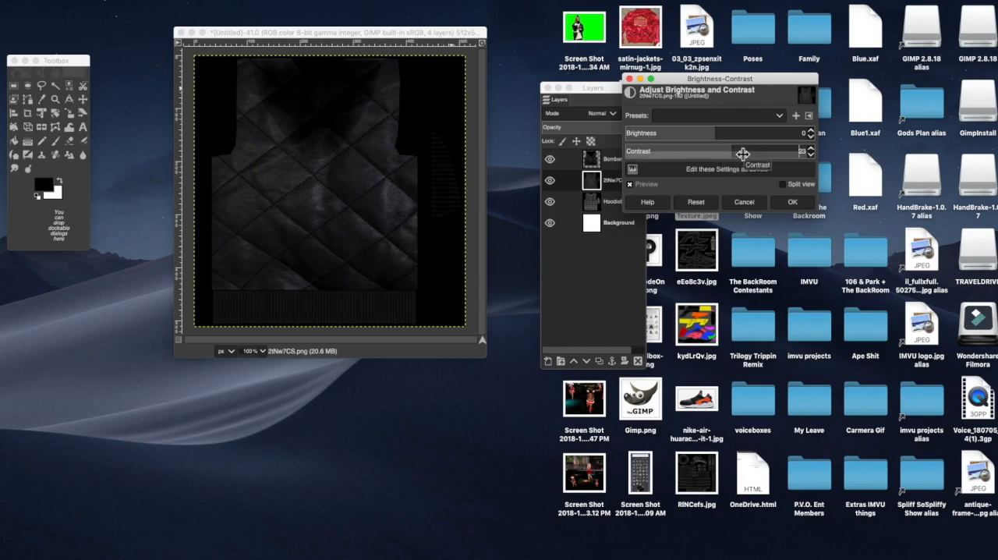
drag(750, 150, 756, 149)
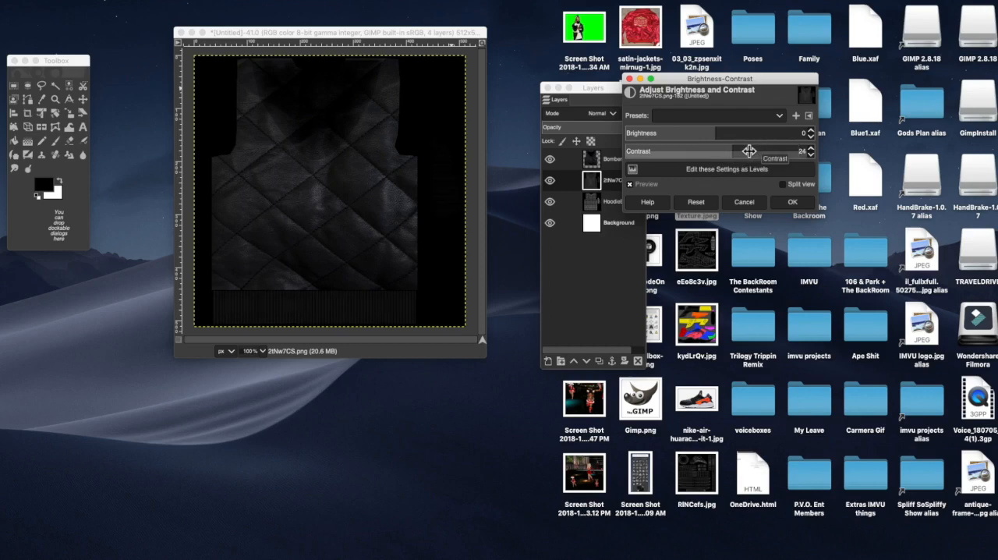
click(788, 206)
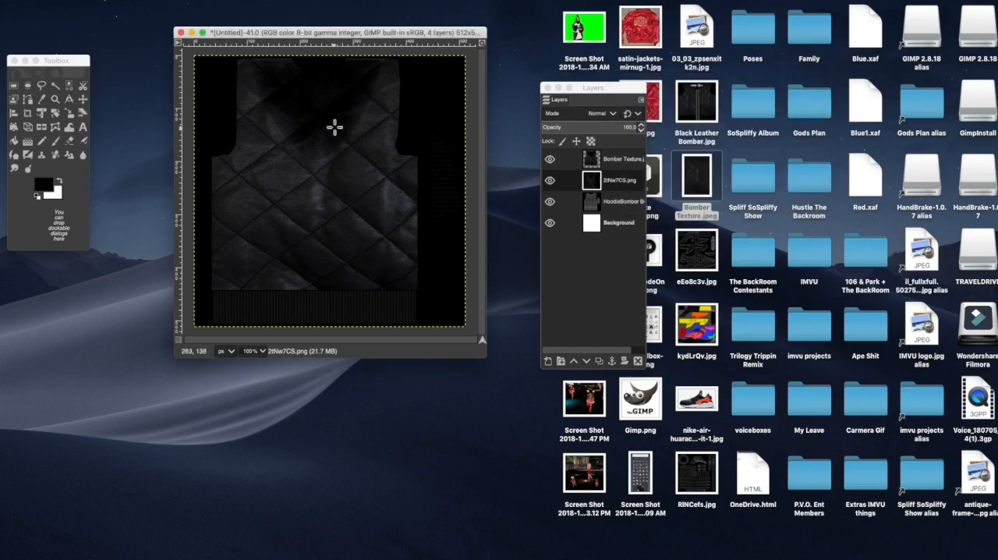
Step: Export the image to the Desktop as Black Leather Bomber 2.jpg at JPEG quality 90 and locate the exported file there
click(86, 3)
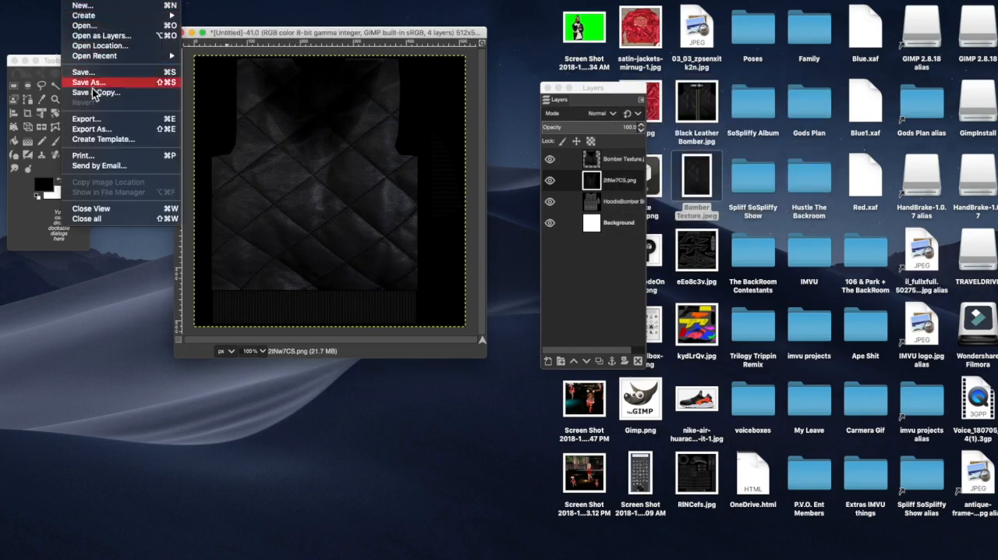
click(105, 129)
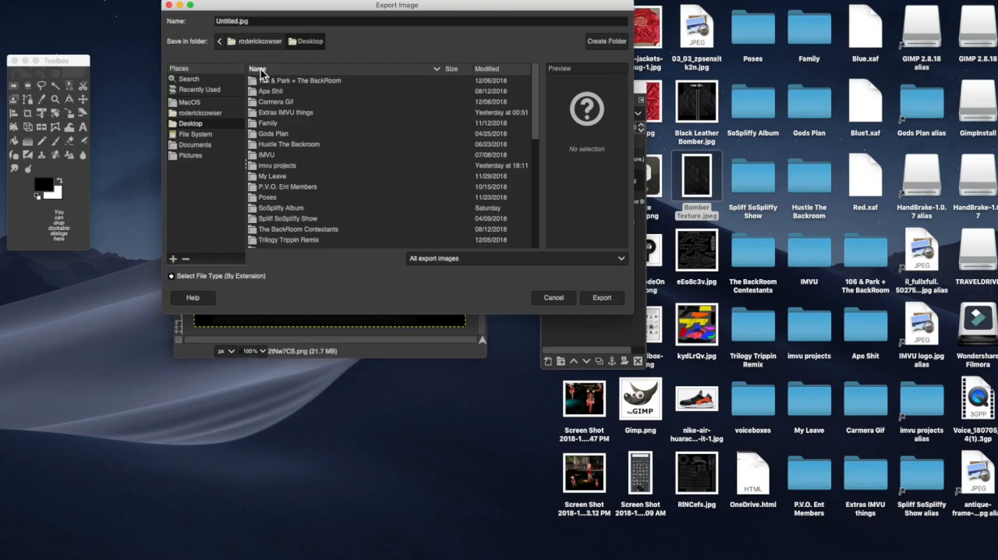
scroll(304, 114, down, 3)
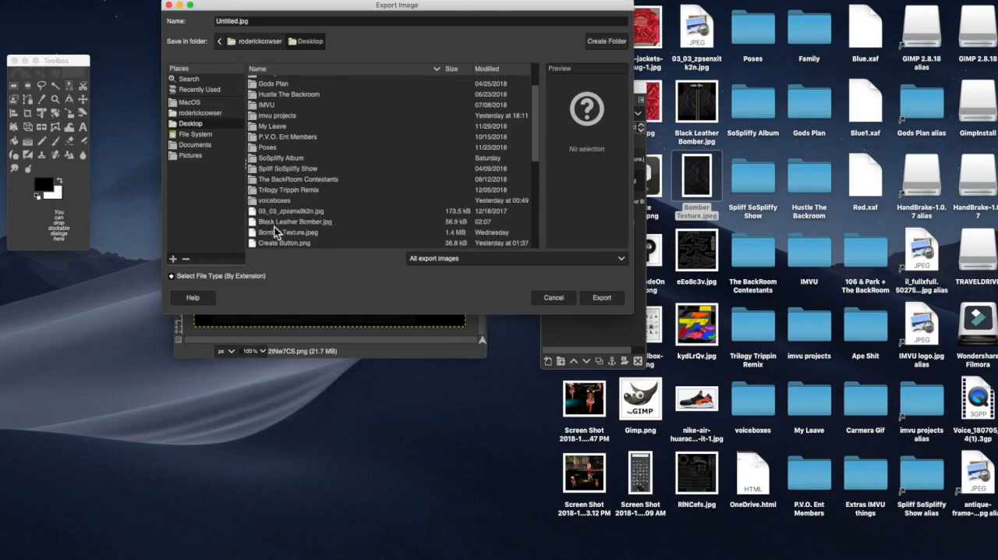
click(306, 223)
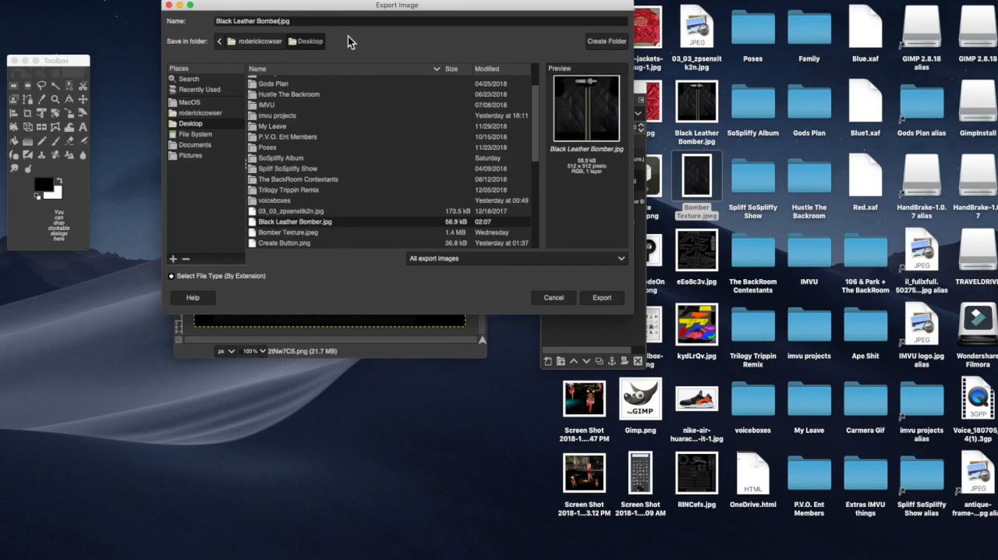
text(2)
click(604, 301)
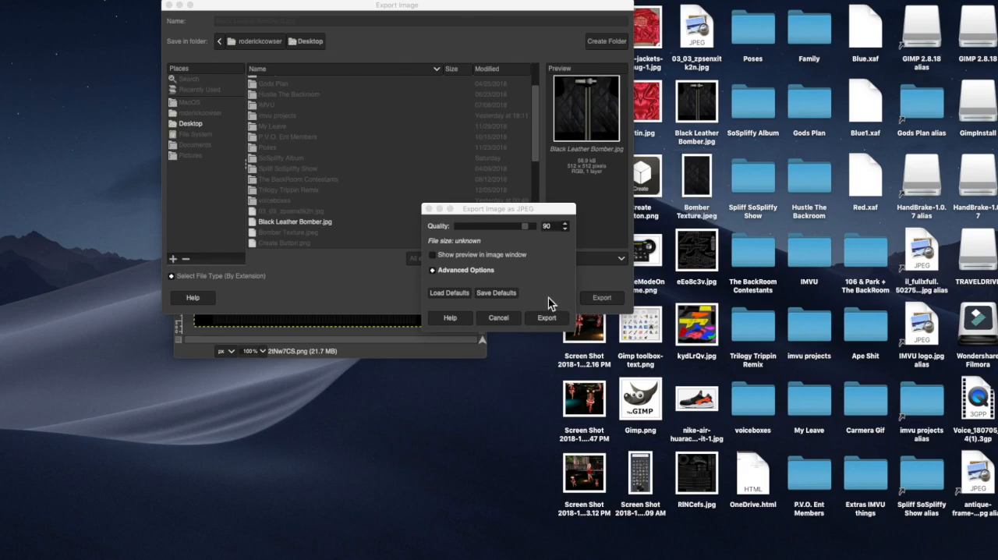
click(546, 318)
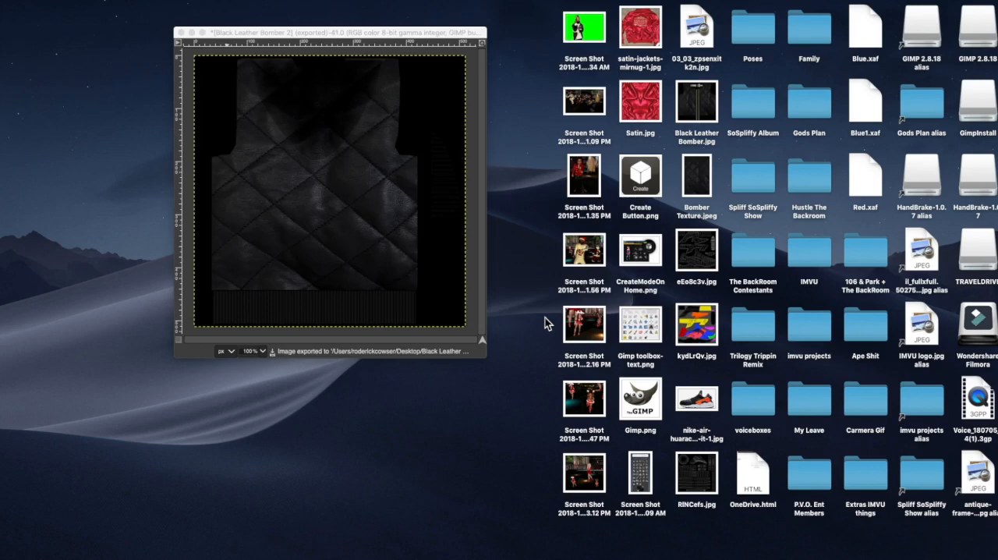
click(383, 39)
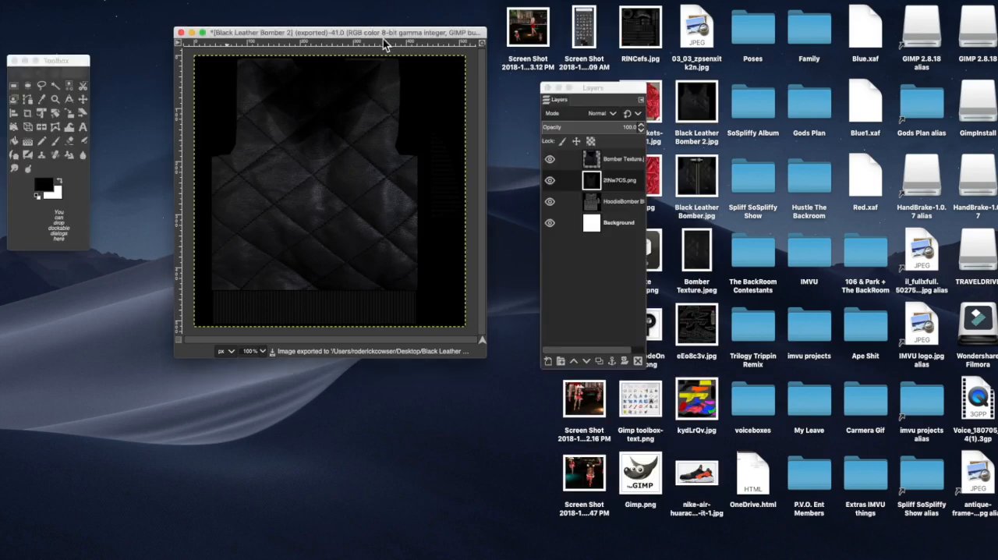
click(710, 146)
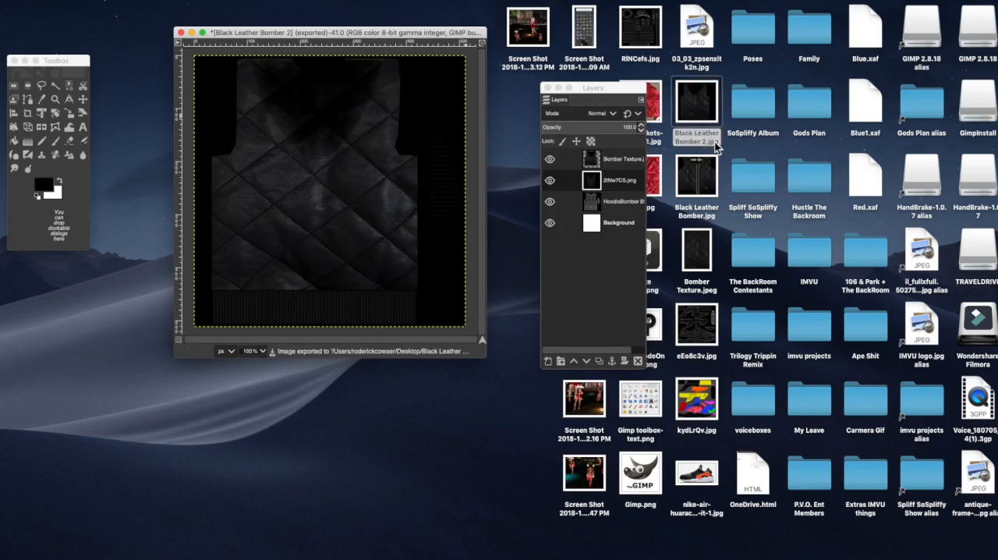
click(701, 222)
click(702, 145)
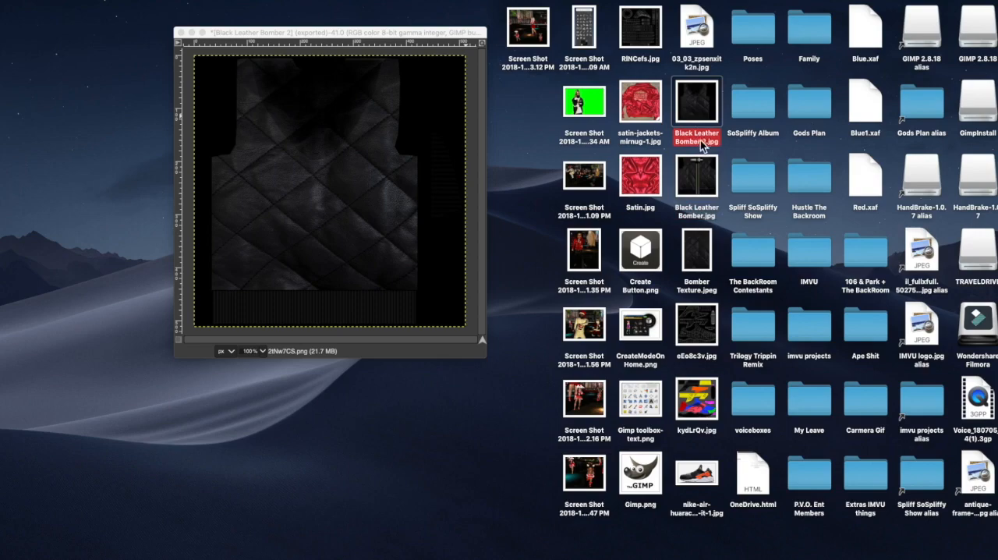
Step: Switch to the IMVU editor and replace material 03's back texture with Black Leather Bomber 2.jpg from the Desktop
mouse_move(2, 1)
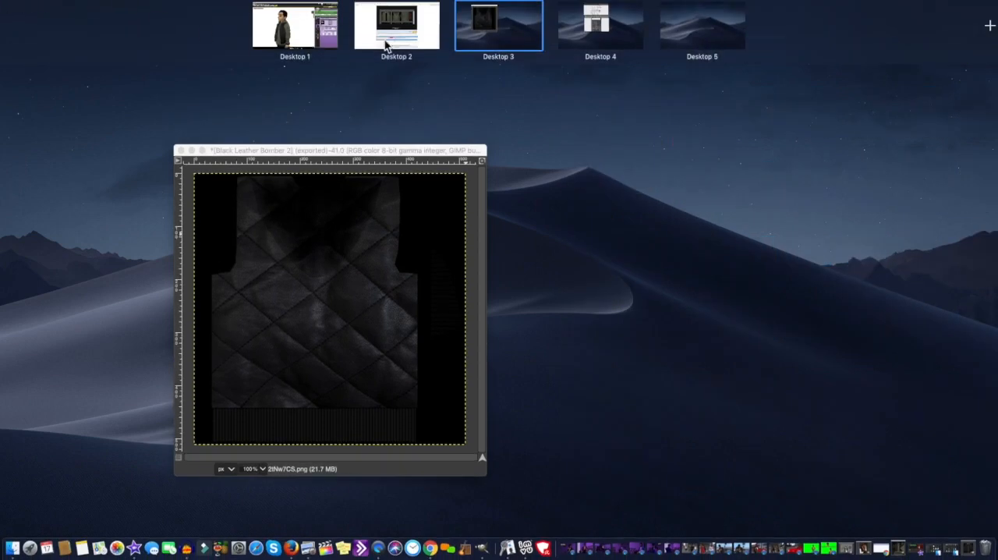
click(326, 33)
drag(462, 219, 341, 233)
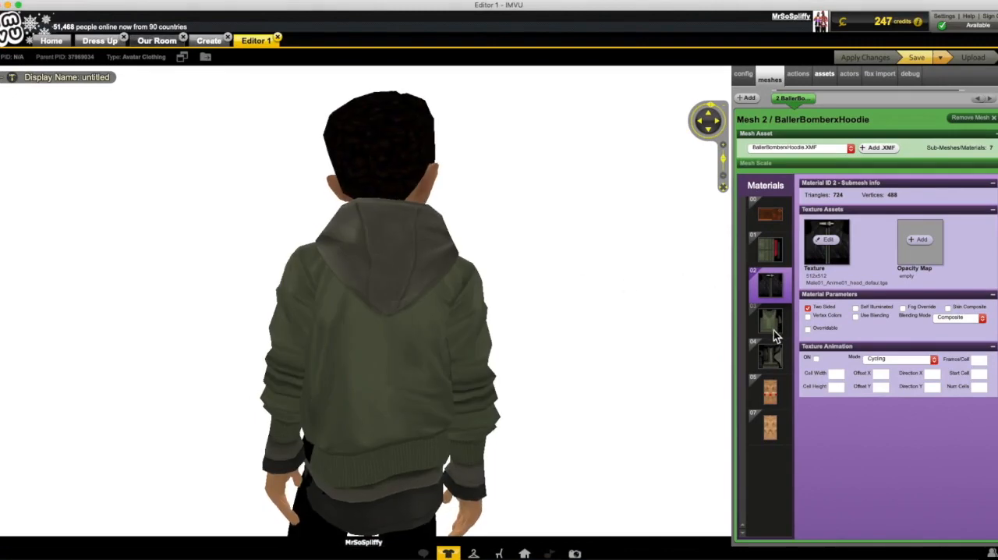
click(768, 321)
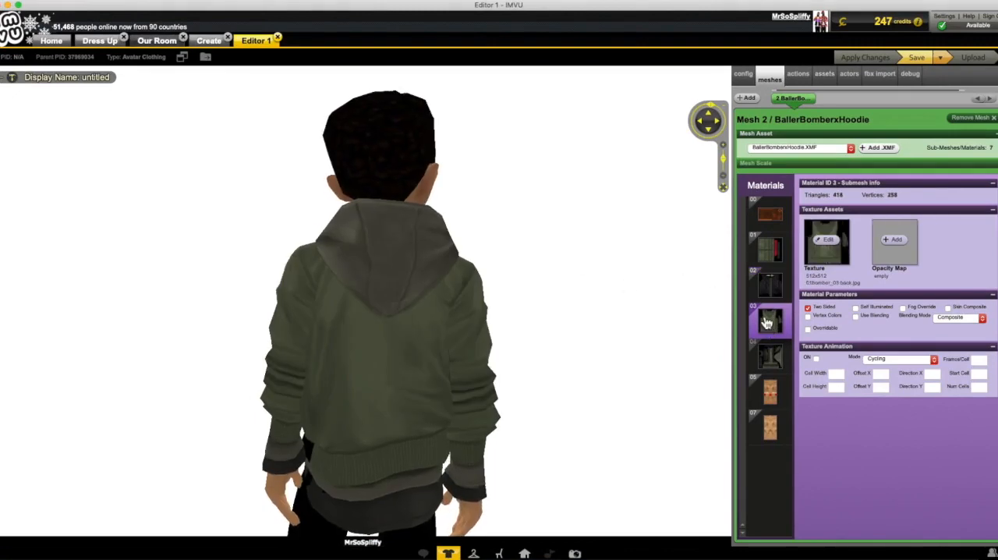
click(831, 252)
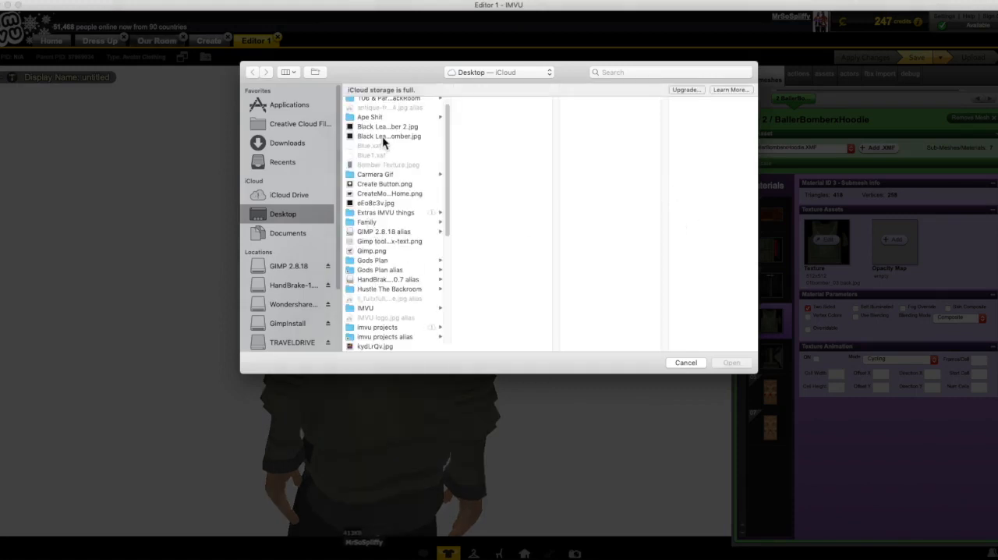
click(383, 135)
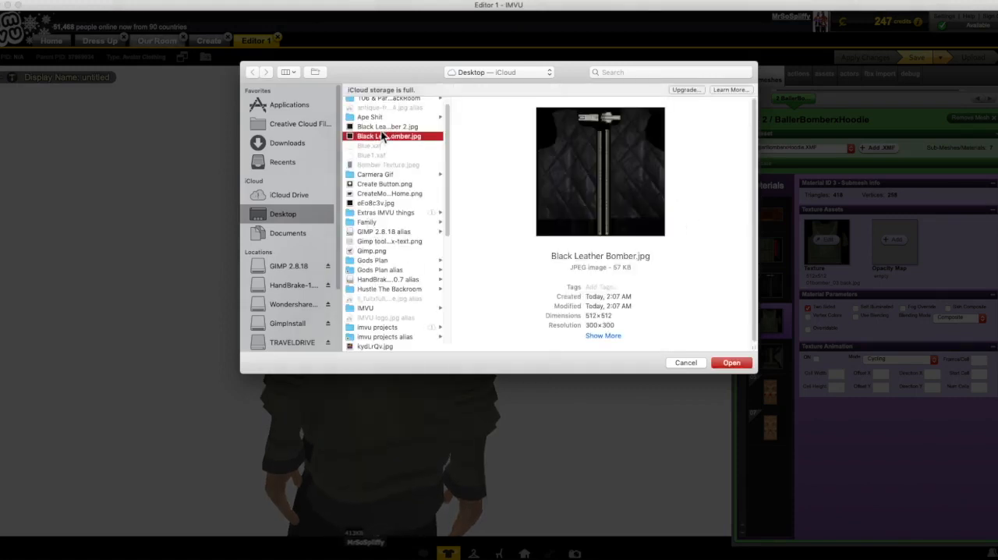
click(393, 127)
double_click(398, 128)
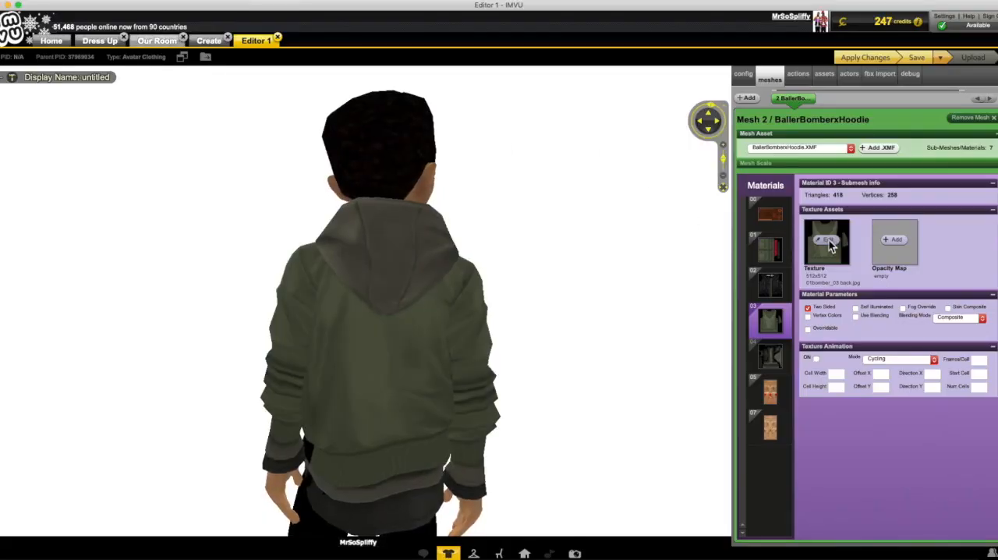
Step: Apply the texture changes to the jacket and turn the avatar to inspect it from the side
click(865, 56)
drag(622, 298, 521, 315)
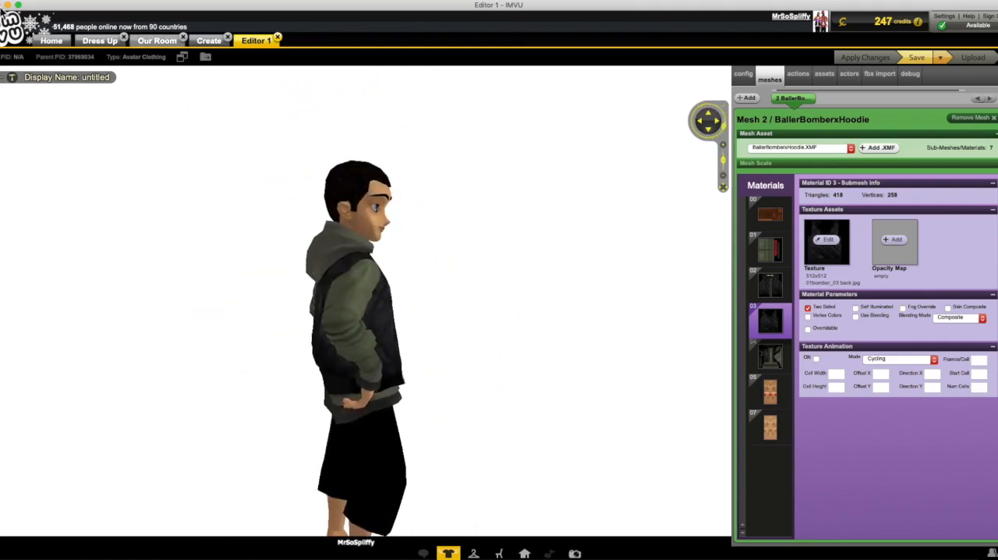
mouse_move(2, 1)
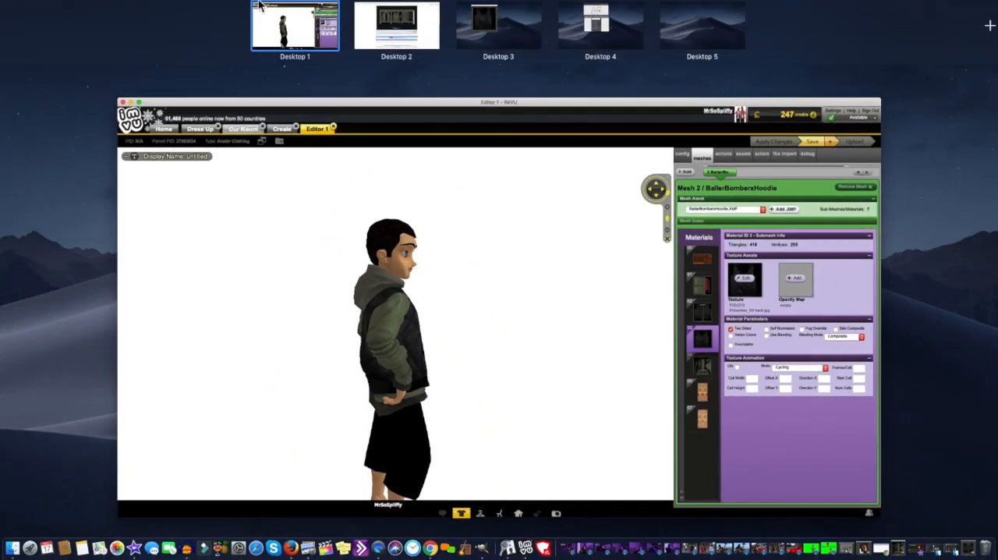
Step: Switch to GIMP, minimize the Black Leather Bomber 2 image and bring up the untitled hoodie texture image with the Layers dialog beside it
click(405, 33)
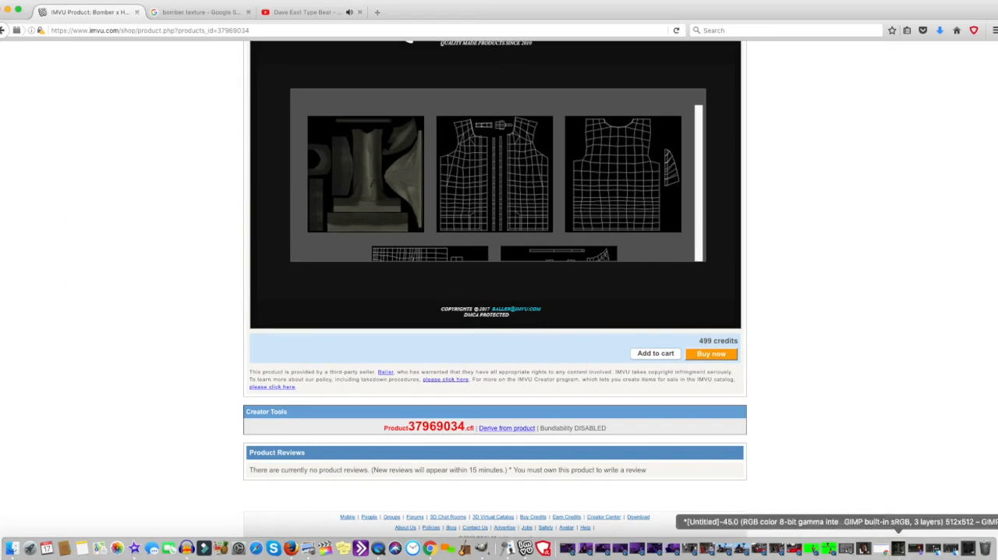
mouse_move(0, 1)
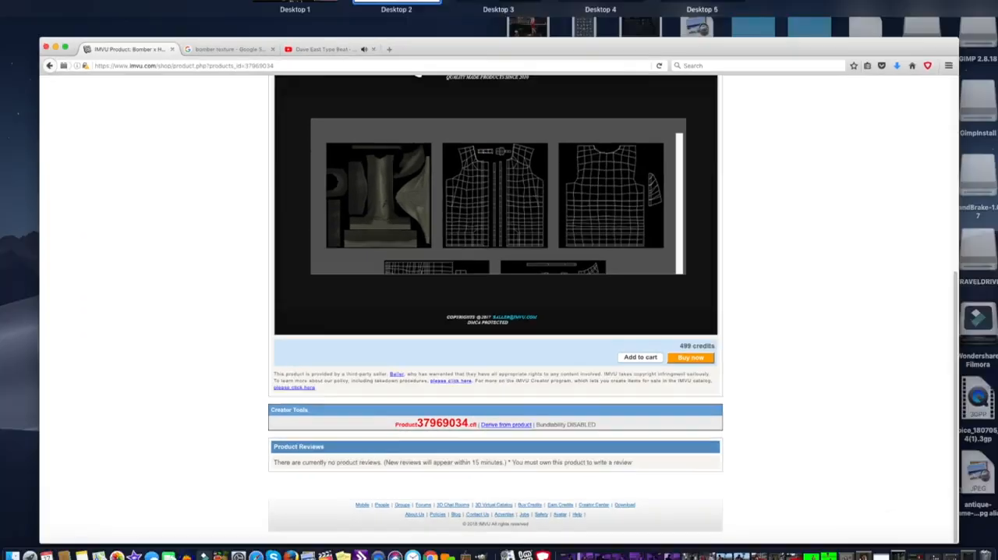
click(481, 41)
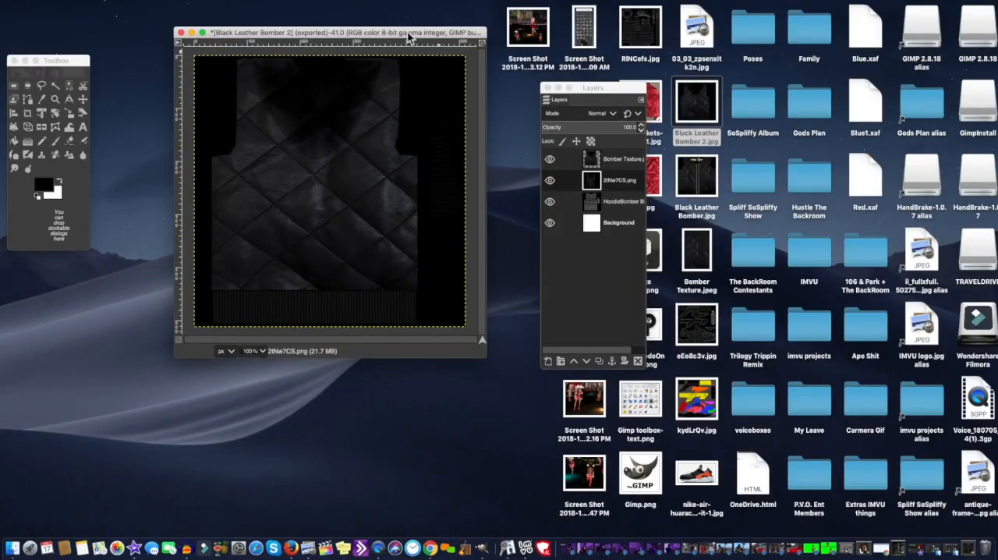
click(192, 33)
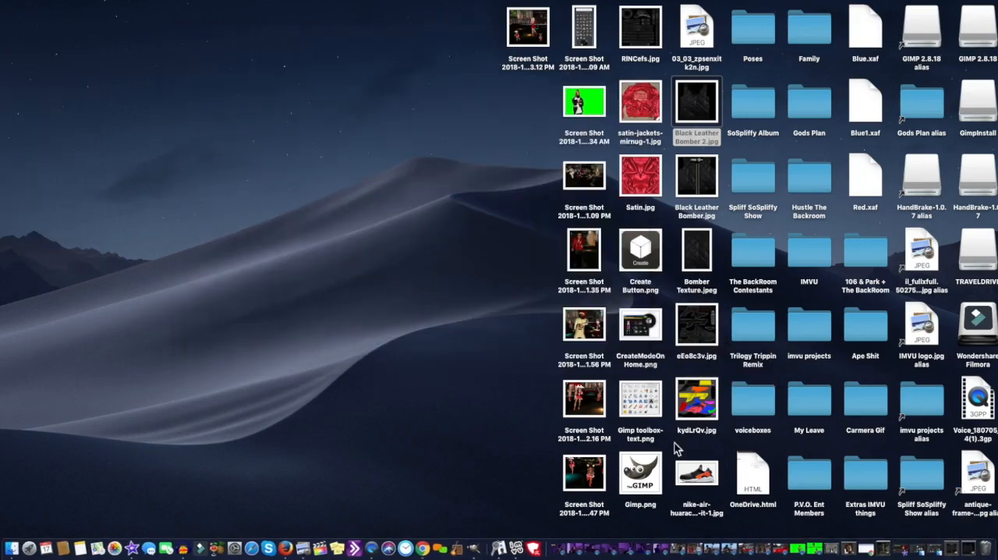
click(876, 550)
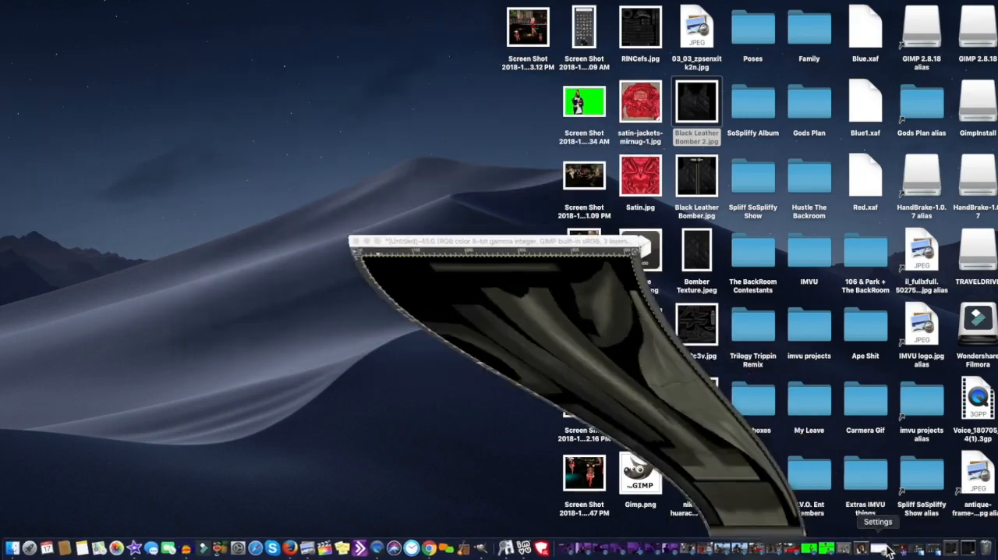
drag(568, 269, 391, 28)
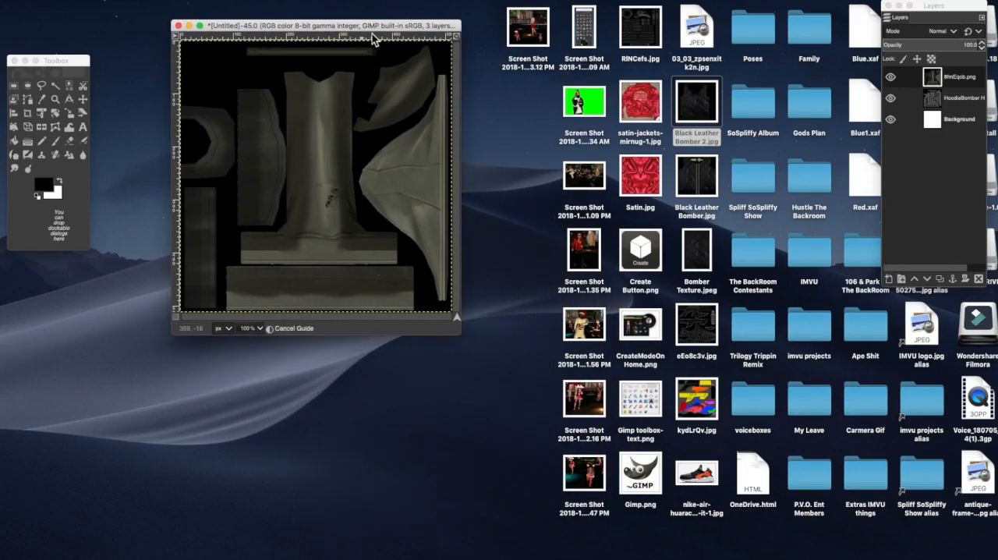
drag(938, 10, 554, 36)
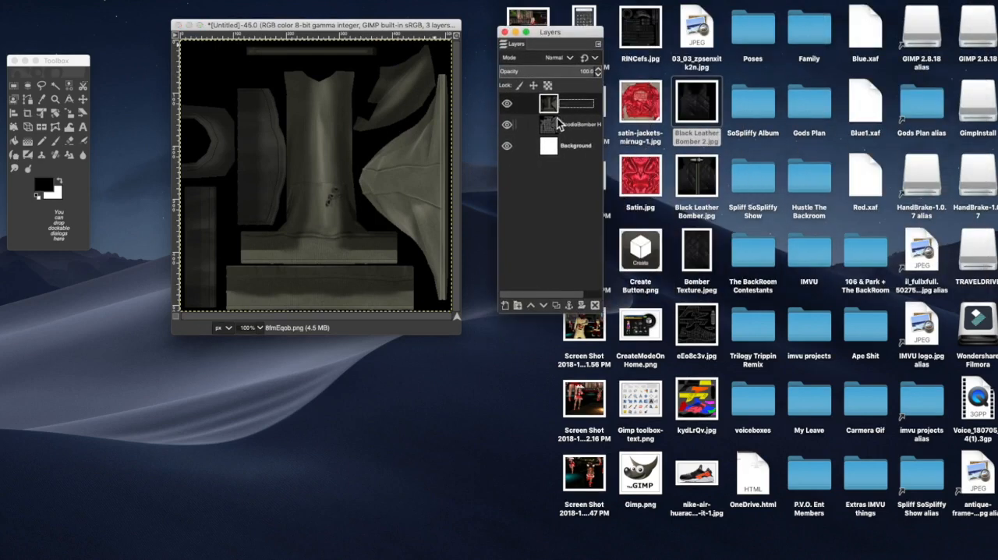
Step: Colorize the 8fmEqob.png layer with saturation 0 and lightness -0.734 to turn the olive hoodie fabric near-black
click(242, 1)
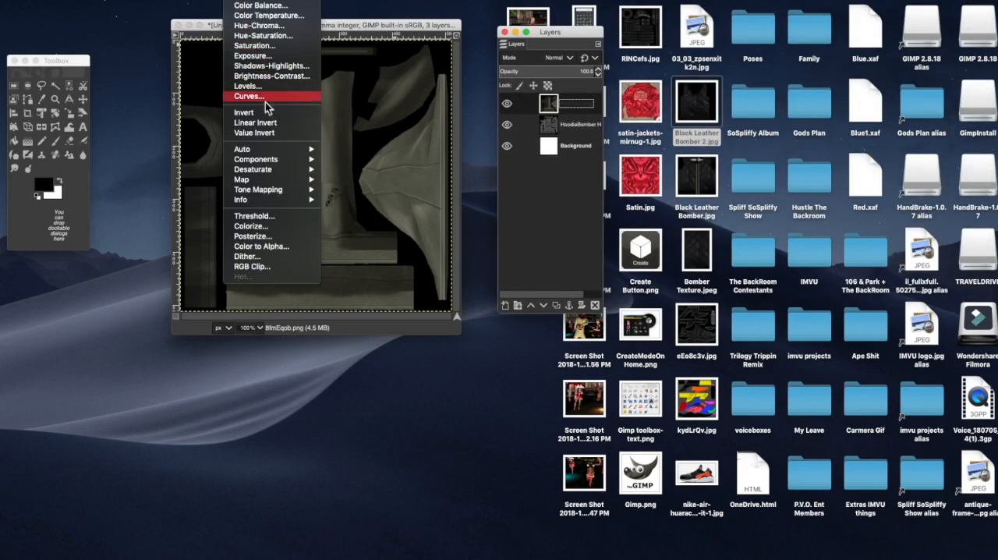
click(272, 226)
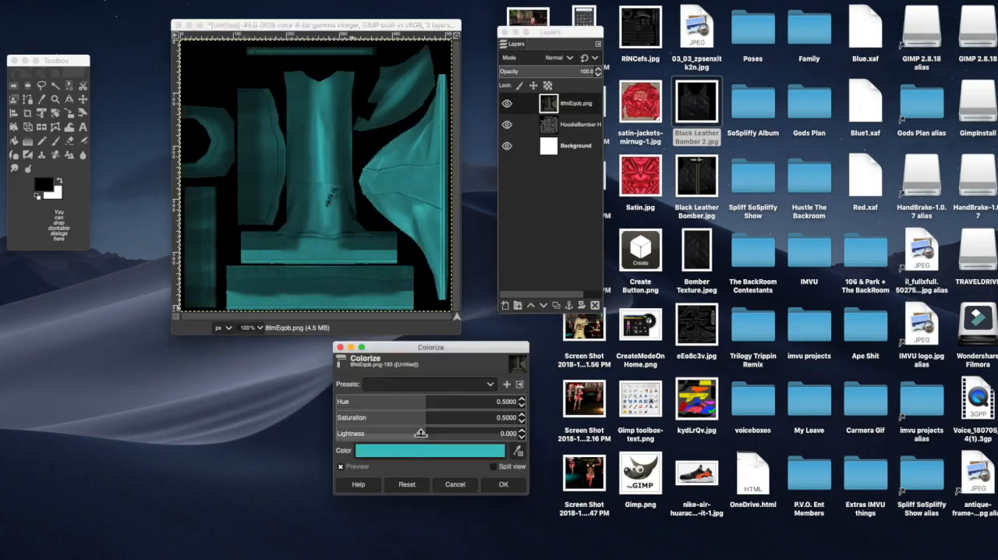
drag(430, 423, 163, 404)
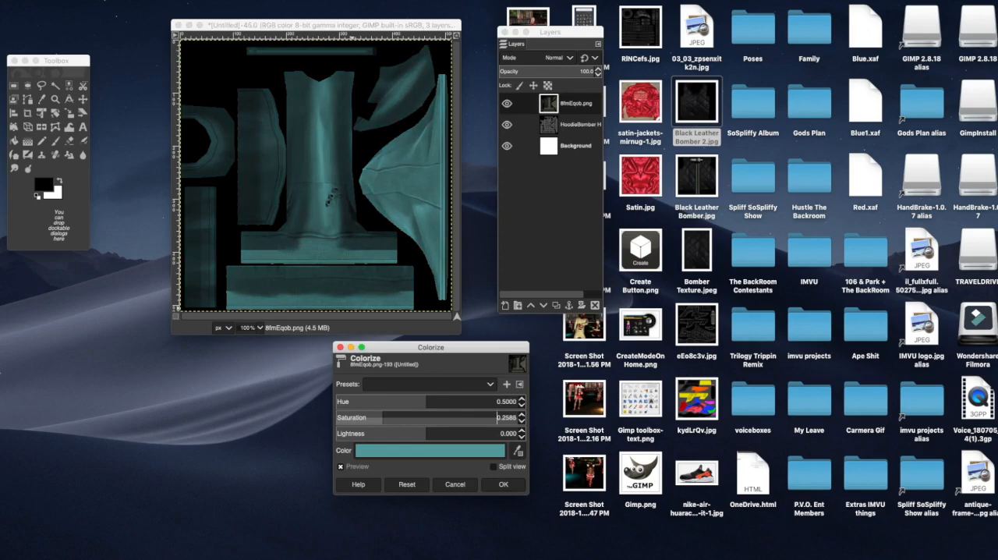
drag(430, 424, 211, 427)
drag(997, 395, 826, 390)
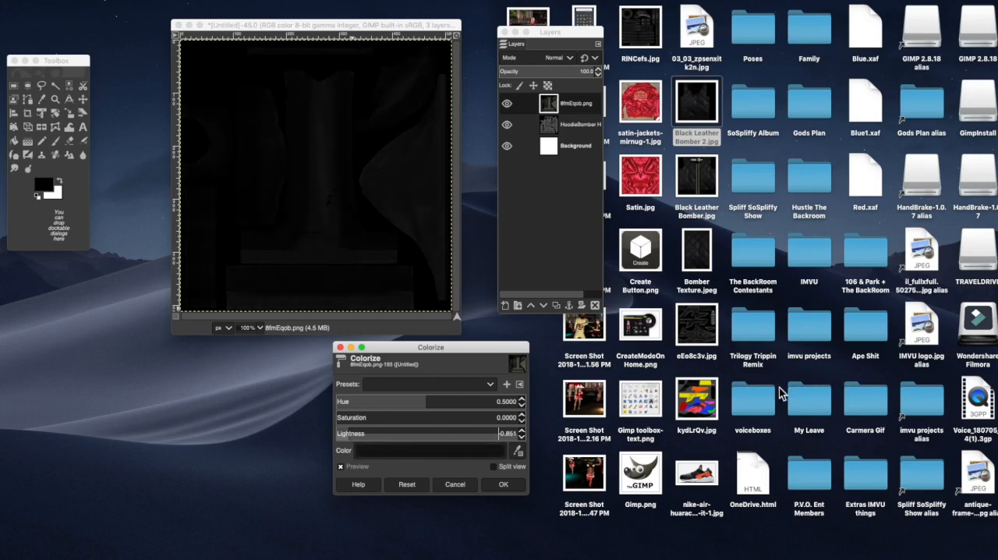
drag(787, 387, 873, 395)
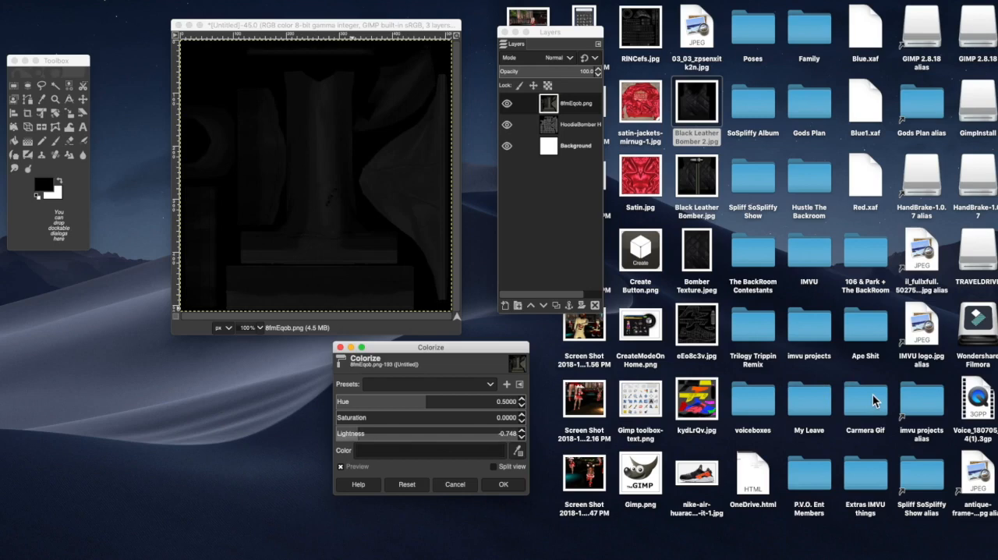
click(503, 484)
Step: Raise the contrast of the 8fmEqob.png layer to 7 with Brightness-Contrast
click(242, 2)
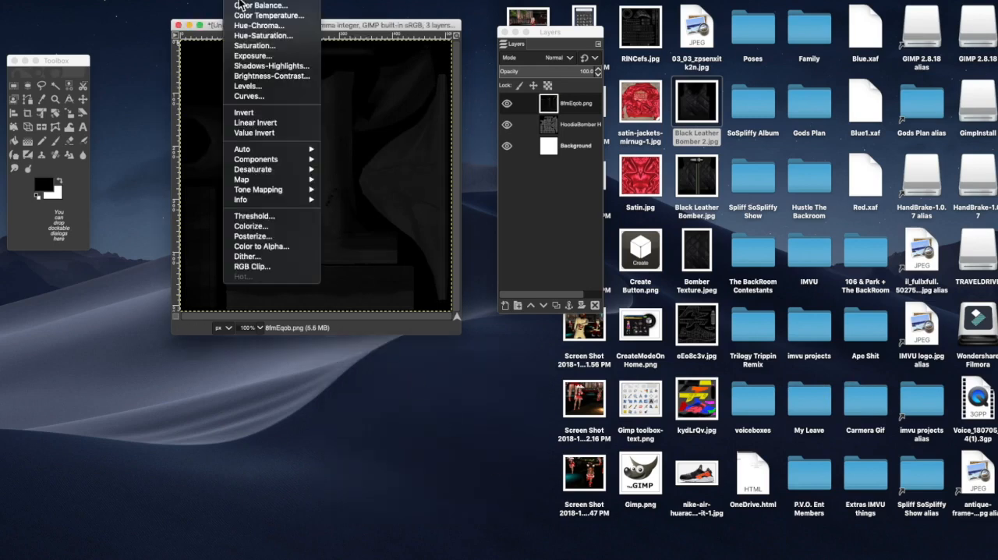
click(263, 77)
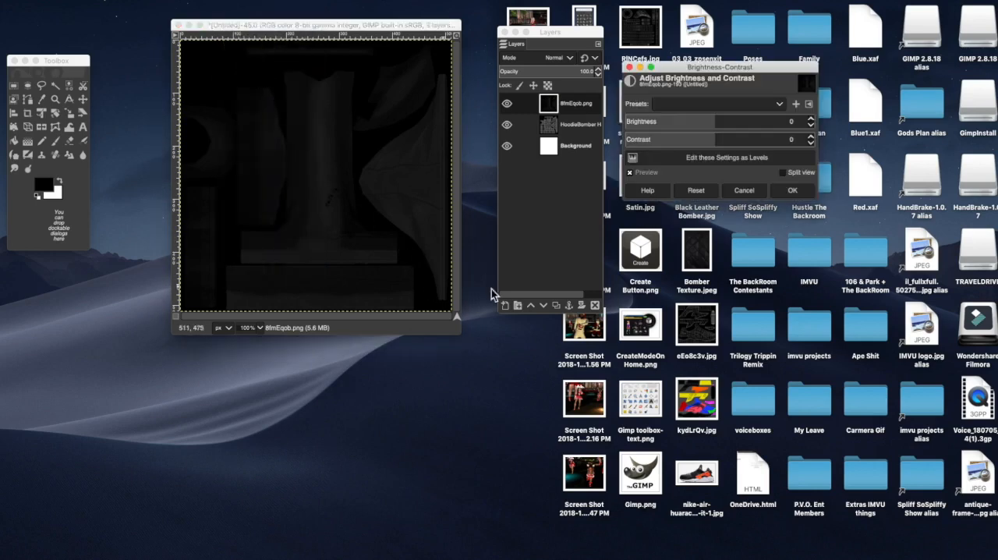
drag(710, 139, 759, 142)
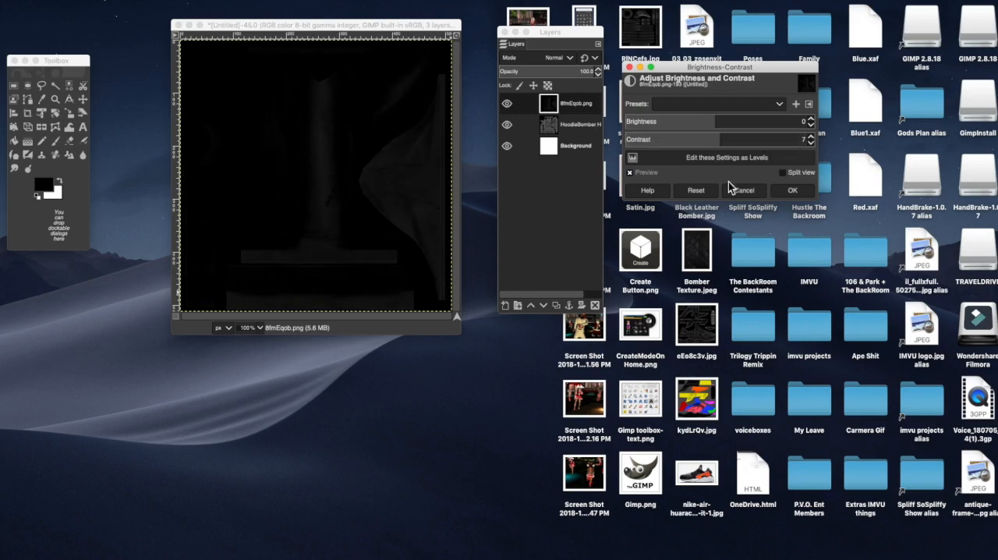
click(793, 192)
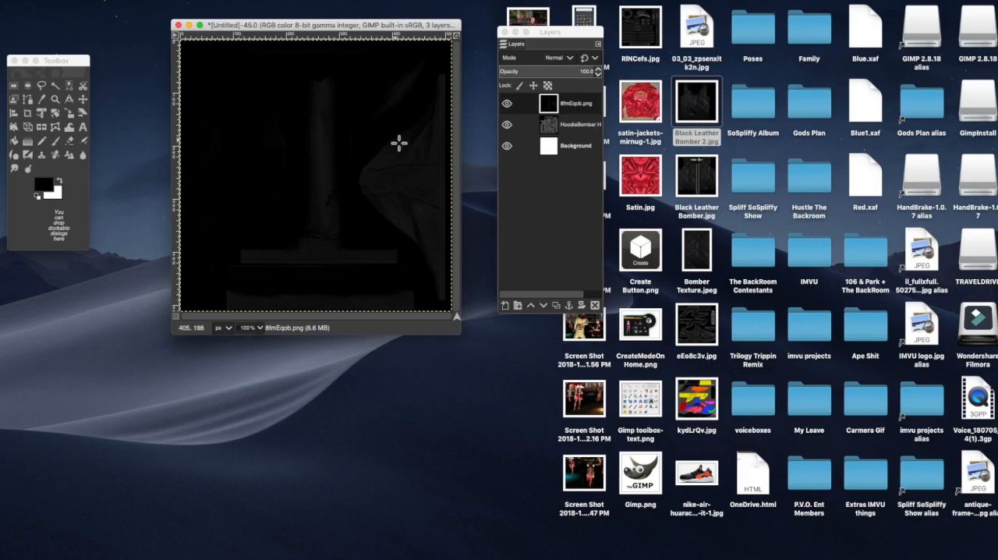
Step: Export the image to the Desktop as Black Leather Bomber 3.jpg at JPEG quality 90 and locate the exported bomber textures there
click(74, 4)
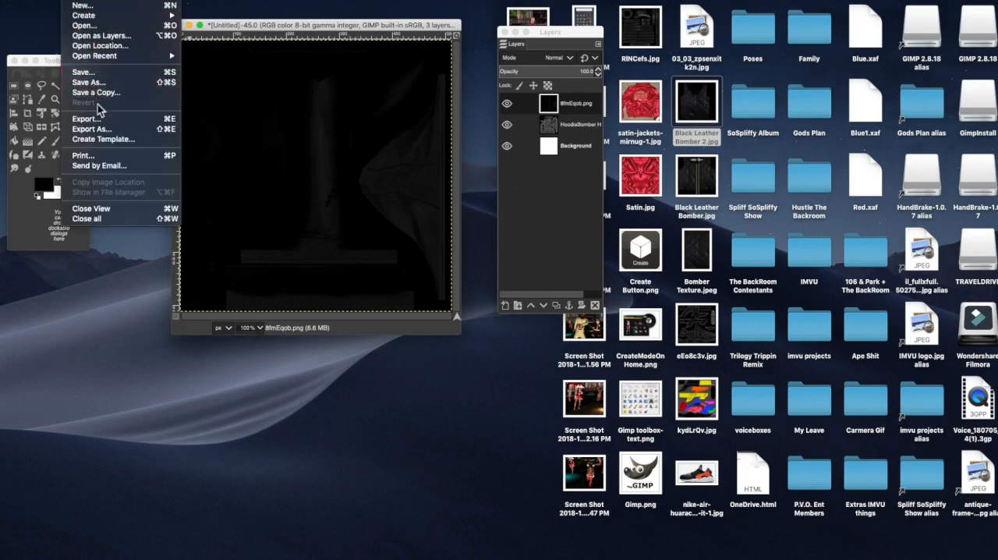
click(107, 131)
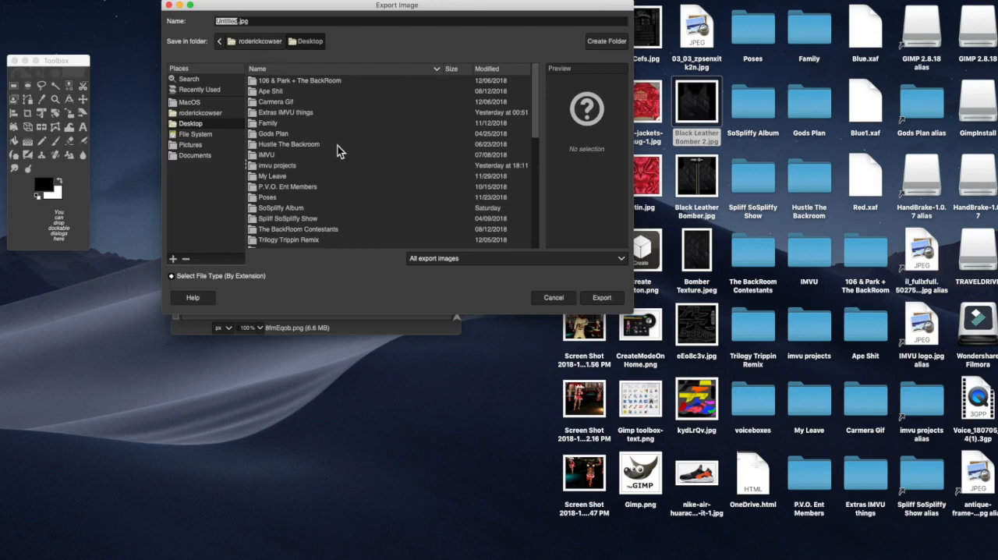
scroll(338, 146, down, 3)
click(319, 197)
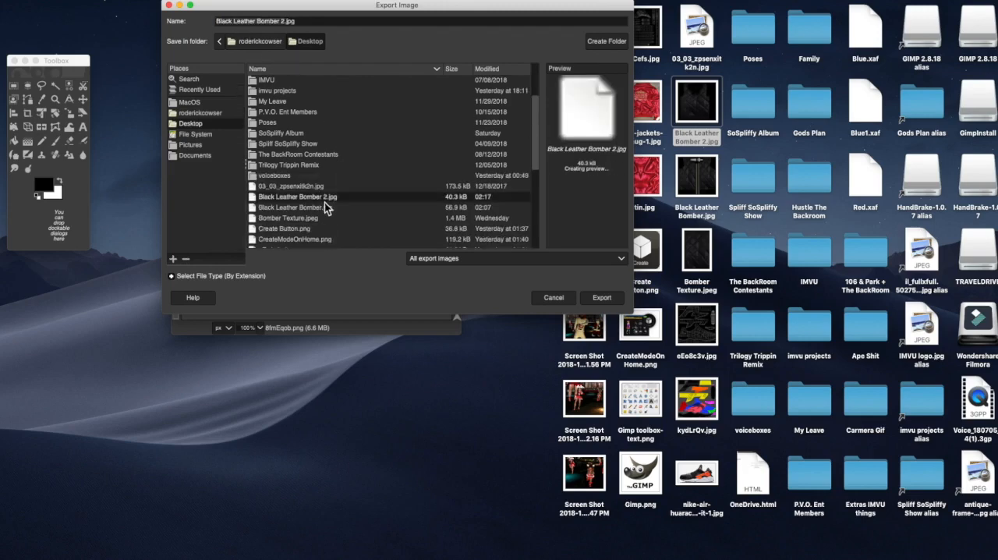
click(282, 23)
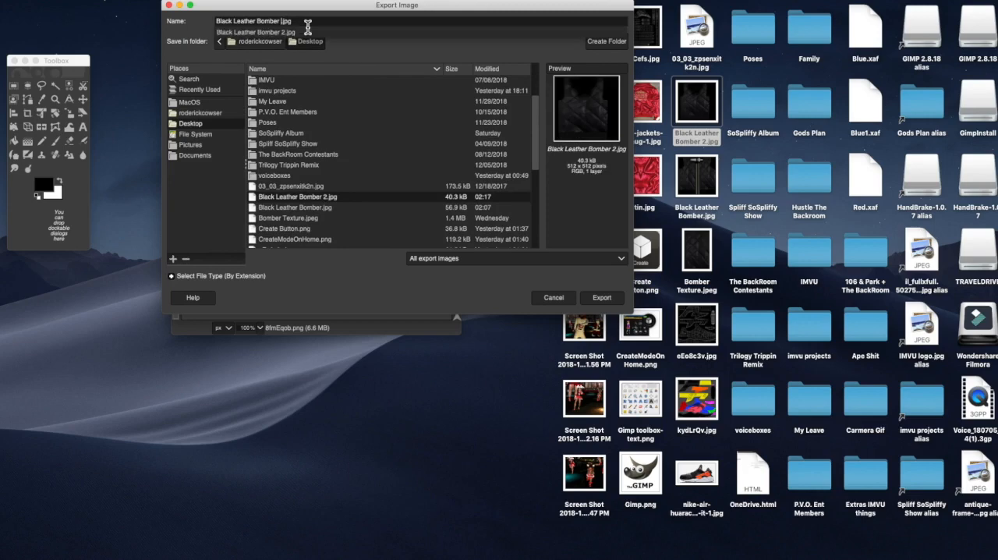
text(3)
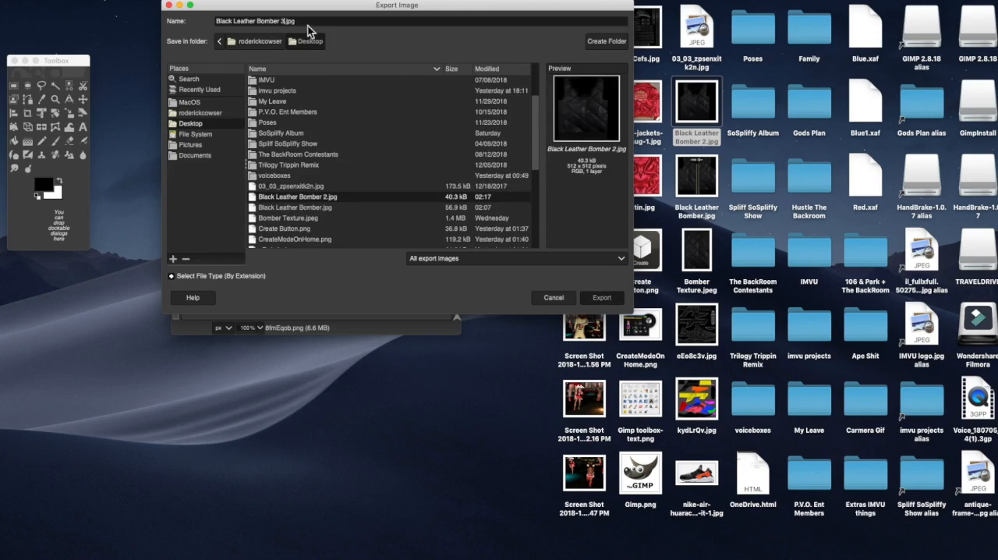
key(Return)
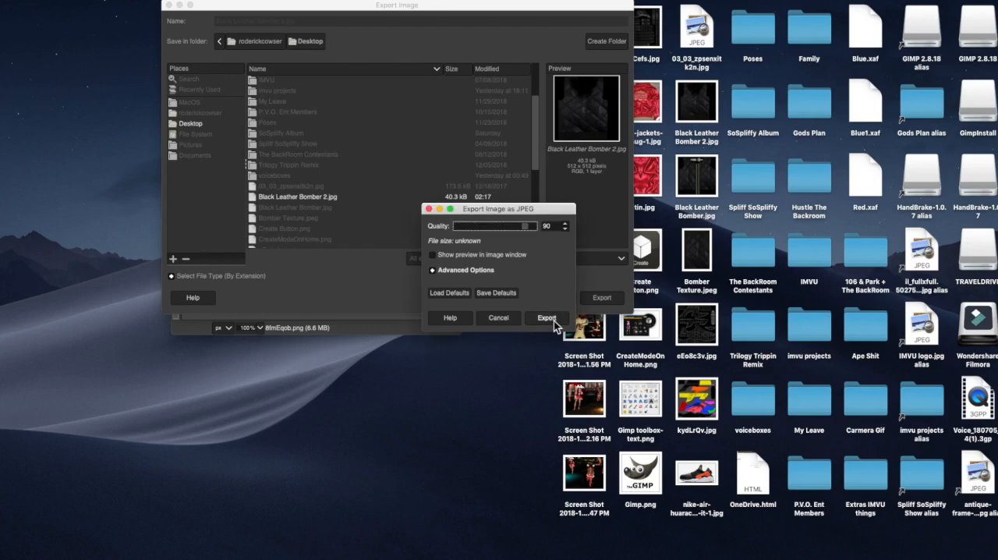
click(553, 321)
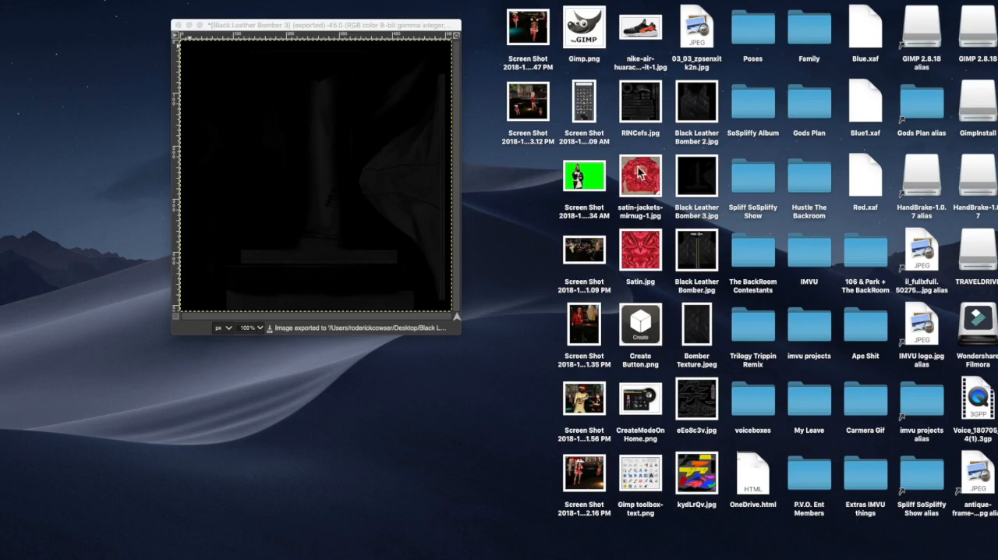
click(703, 139)
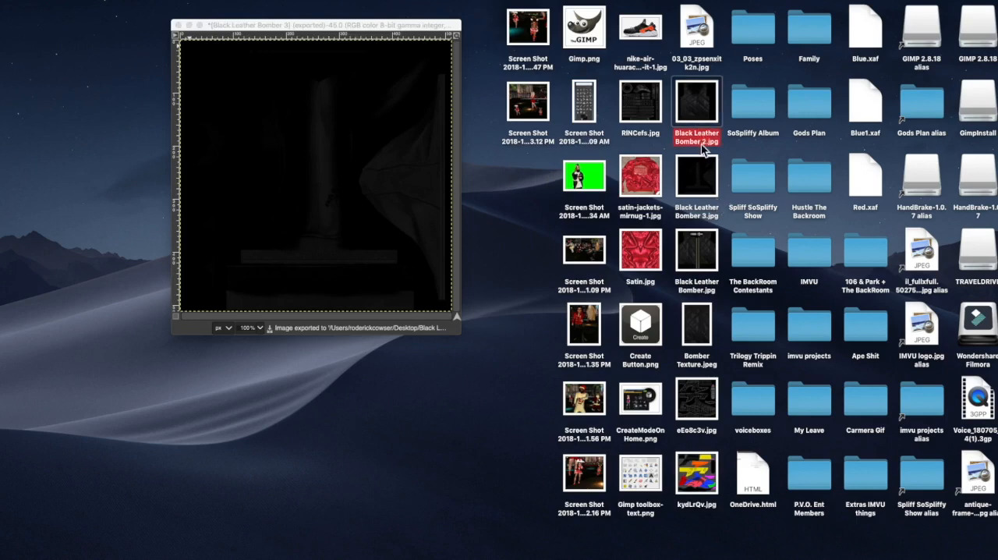
click(706, 222)
click(698, 136)
click(699, 213)
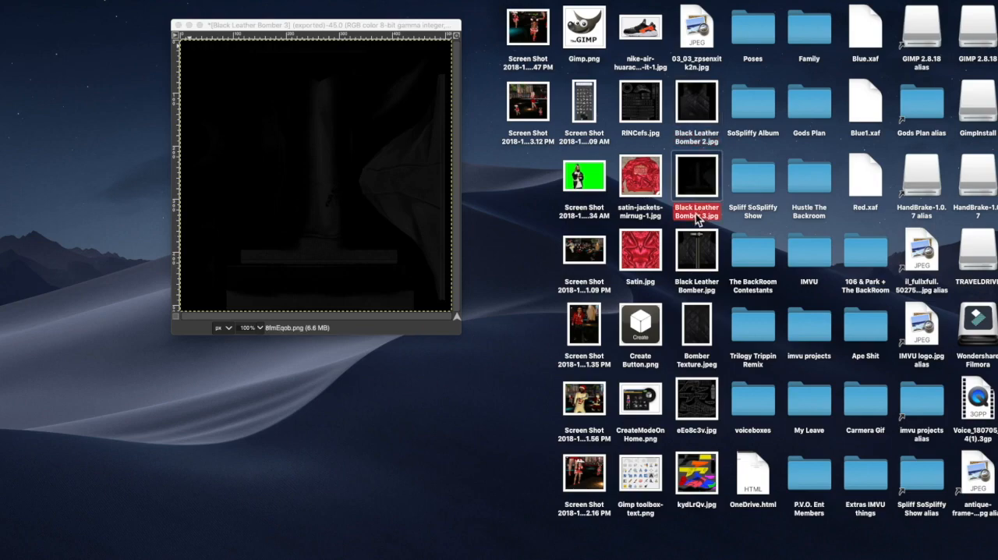
click(691, 289)
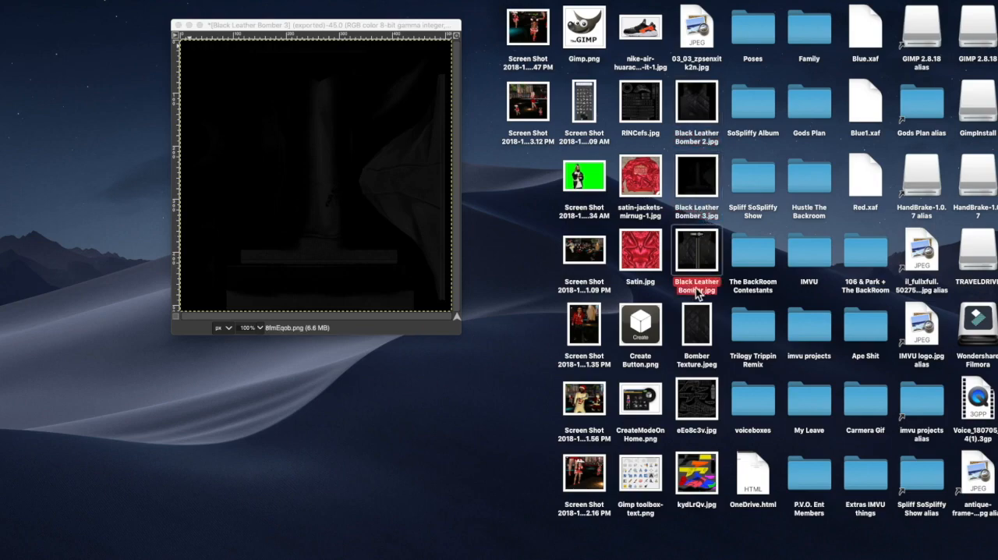
Step: Switch to the IMVU editor, replace material 04's inside texture with Black Leather Bomber 3.jpg from the Desktop, and apply the changes to the jacket
key(ctrl+Up)
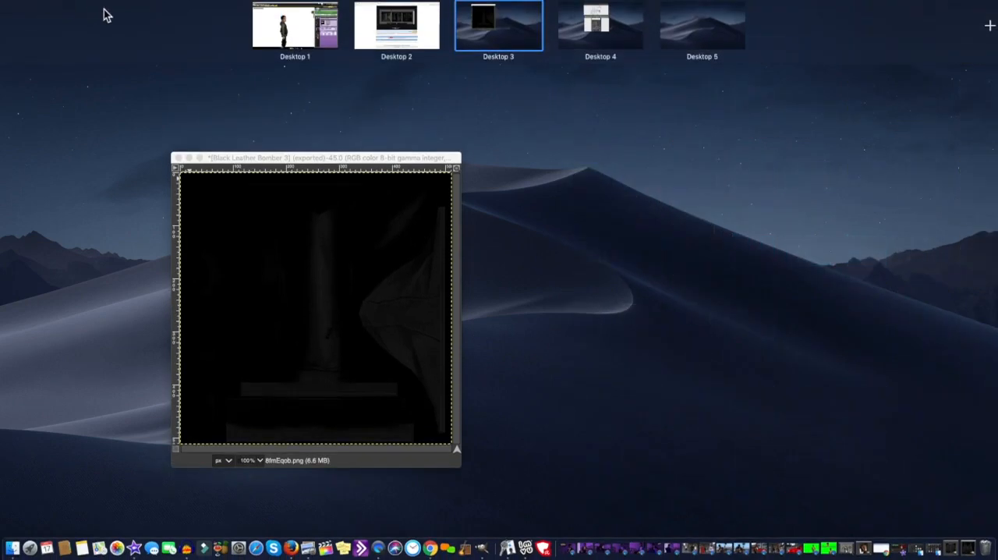
click(328, 35)
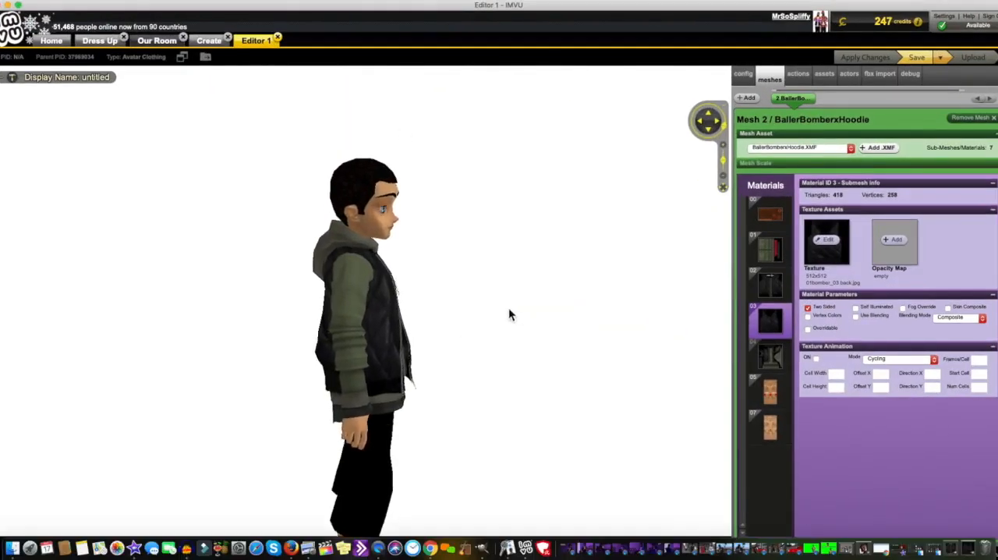
scroll(410, 299, up, 5)
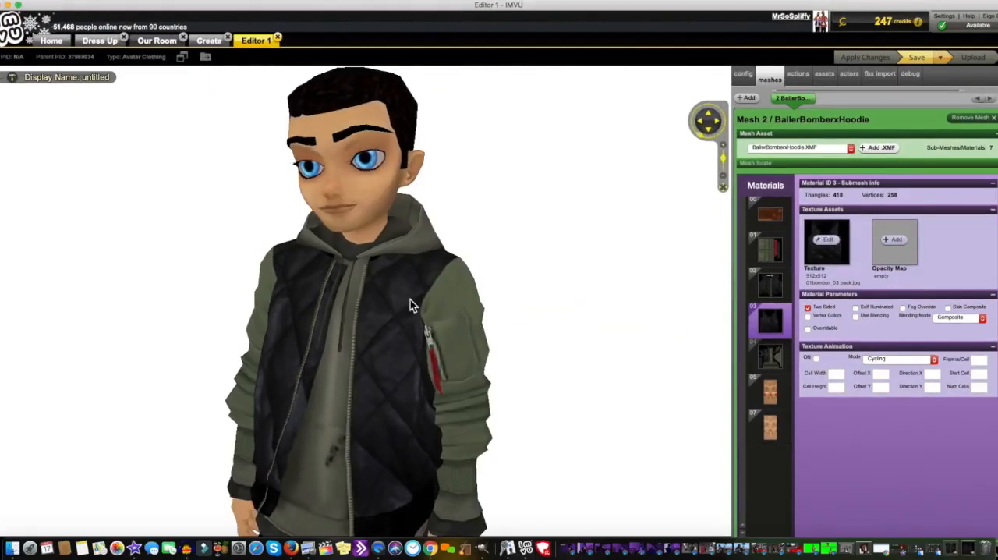
click(772, 356)
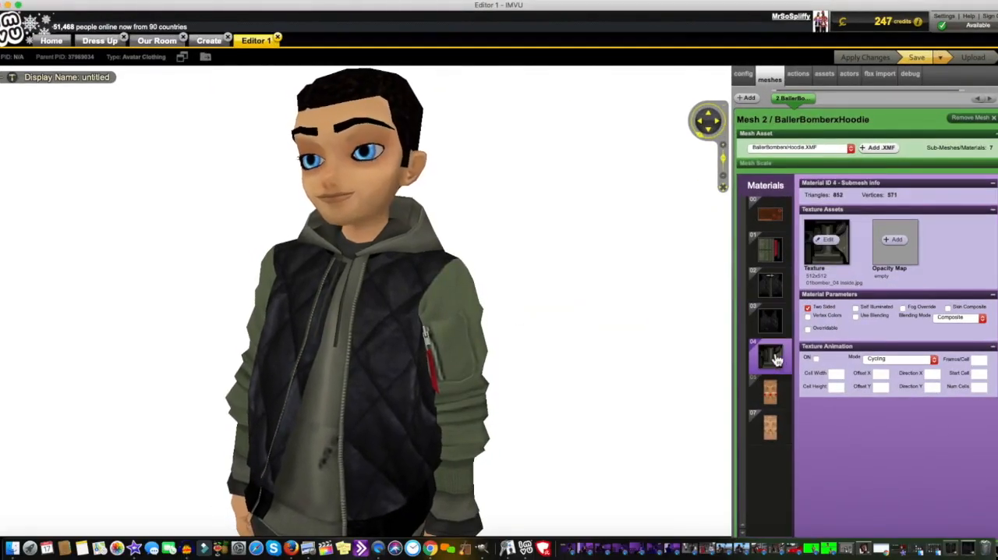
click(837, 254)
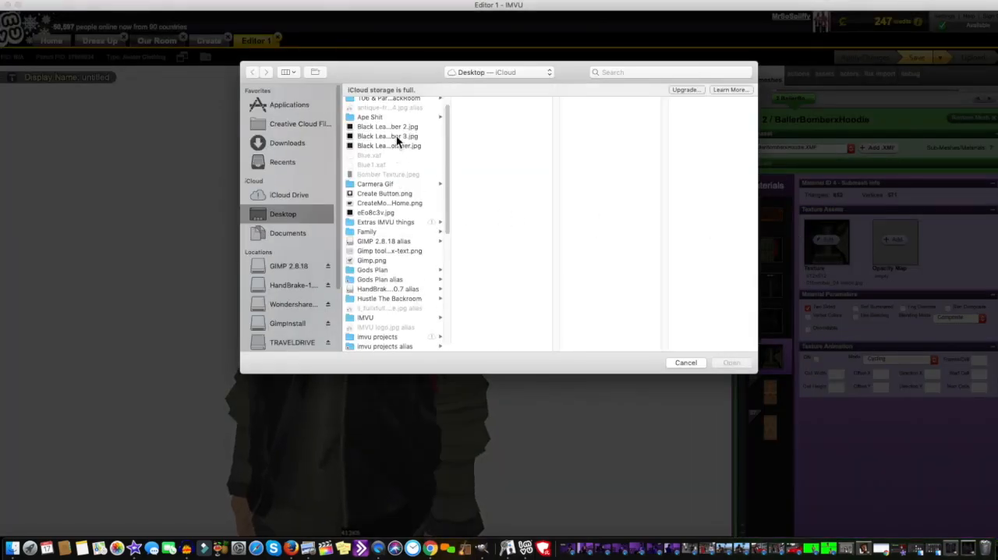
click(396, 135)
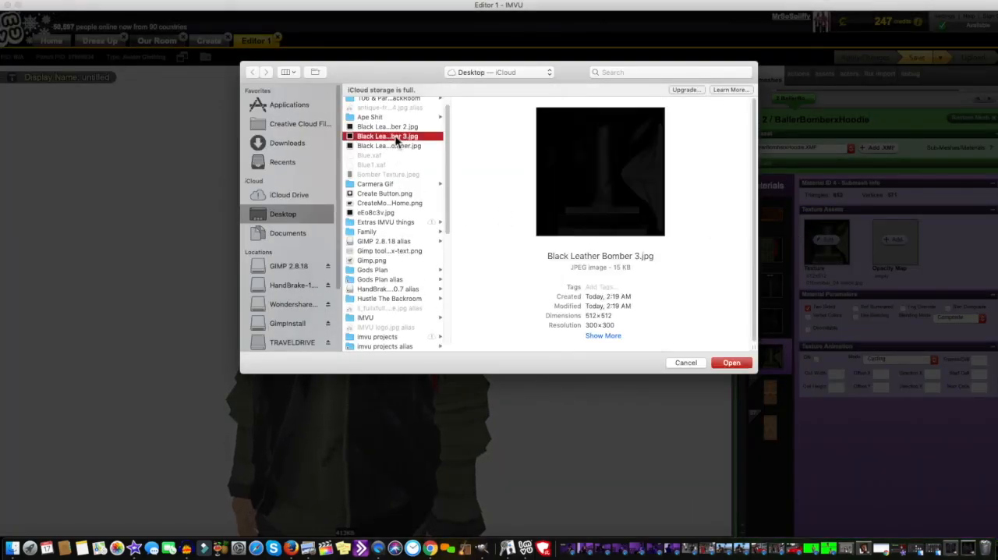
click(724, 366)
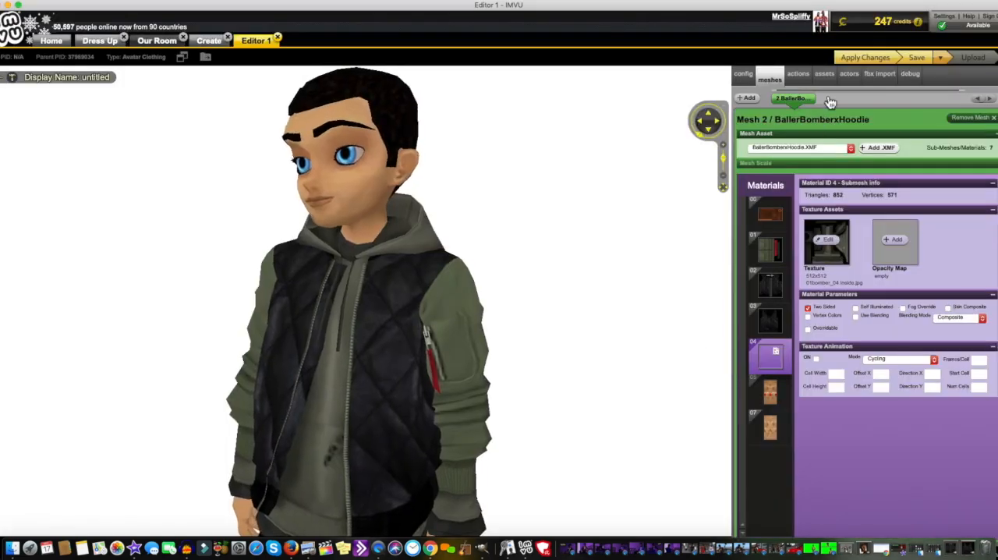
click(873, 61)
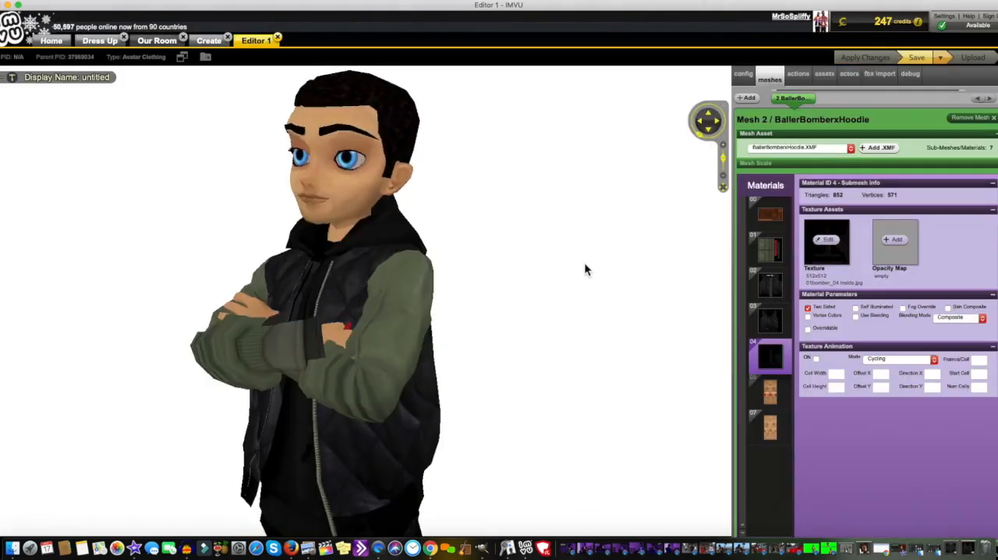
drag(543, 281, 656, 287)
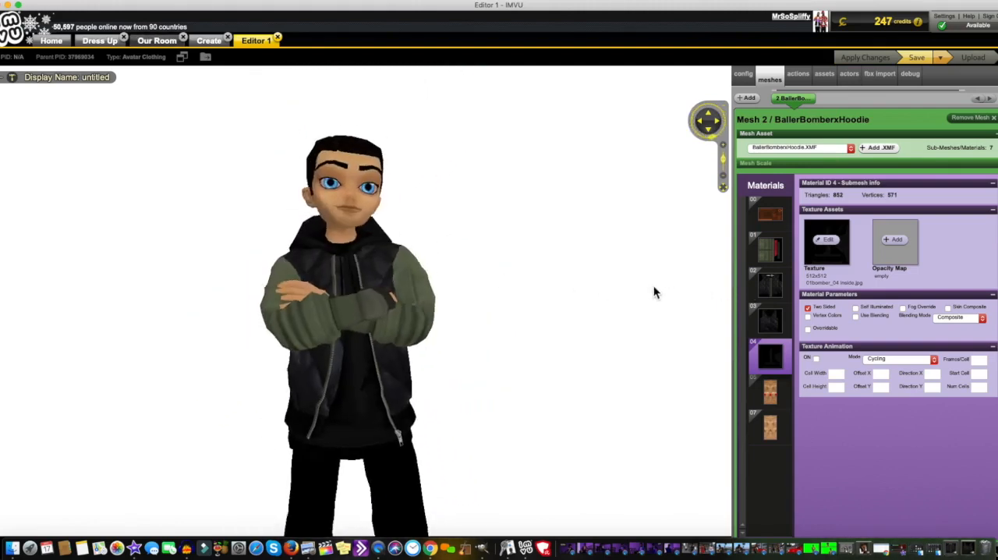
Step: Select the jacket's sleeve material 01 in the IMVU editor, and switch to the Desktop to open the TRAVELDRIVE folder
mouse_move(571, 330)
mouse_down()
mouse_move(631, 325)
mouse_move(564, 332)
mouse_up()
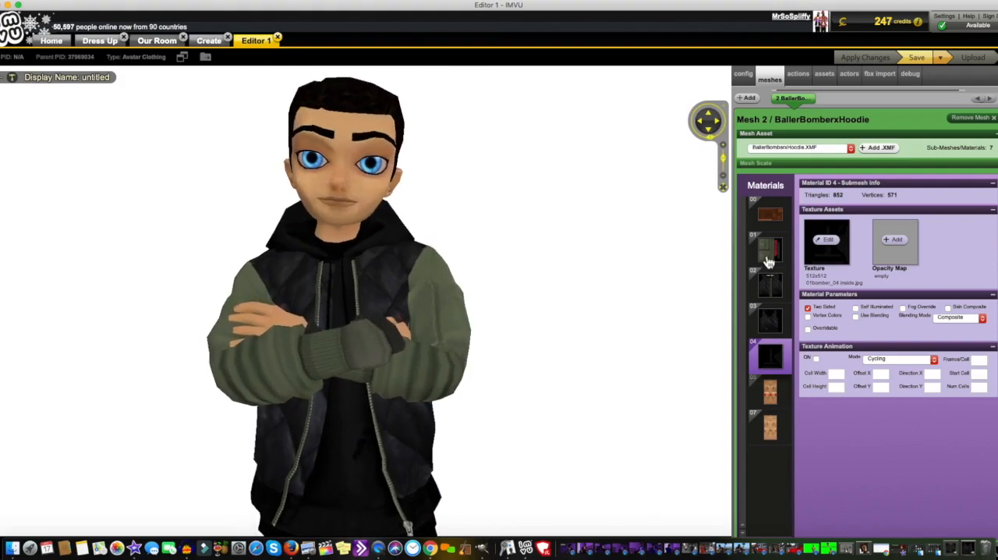
click(769, 258)
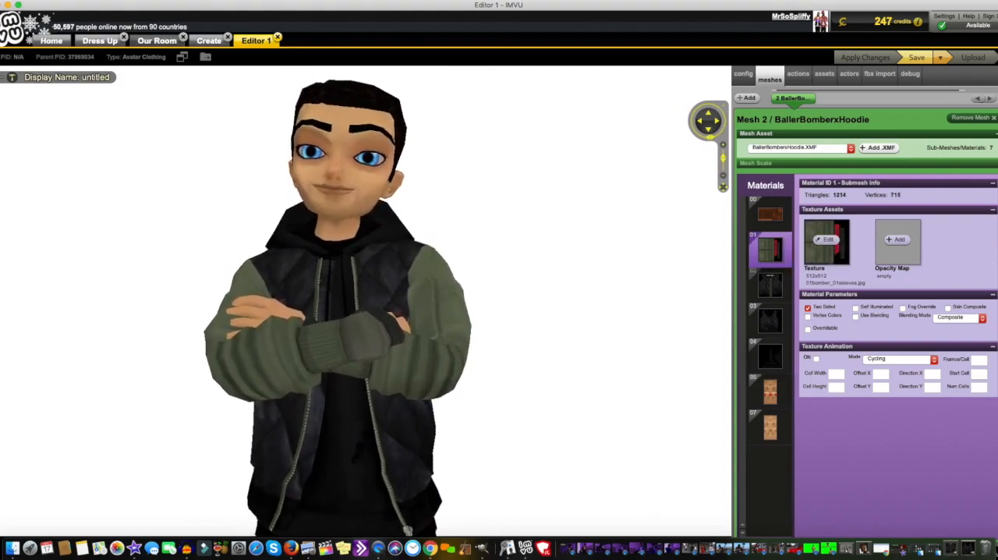
key(ctrl+Up)
click(496, 28)
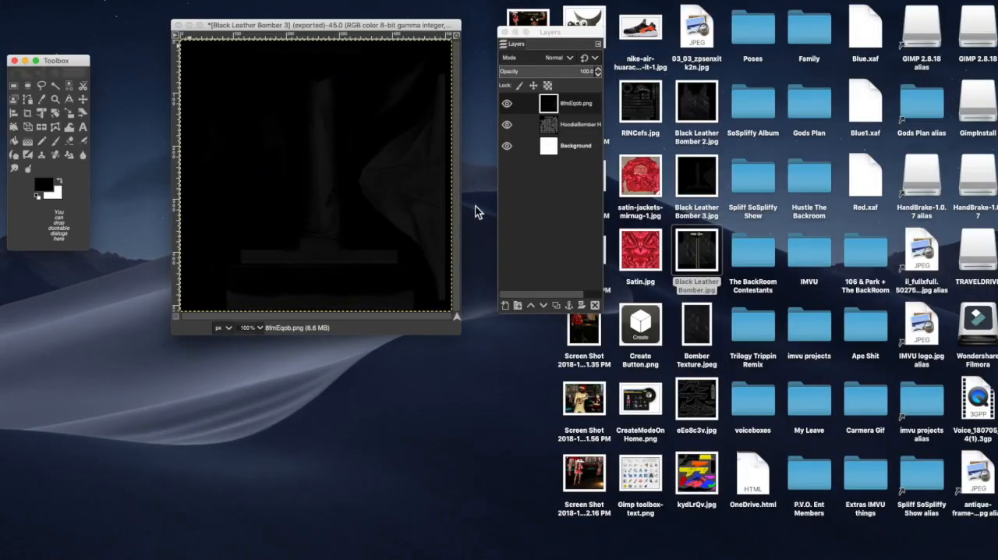
mouse_move(585, 549)
double_click(977, 242)
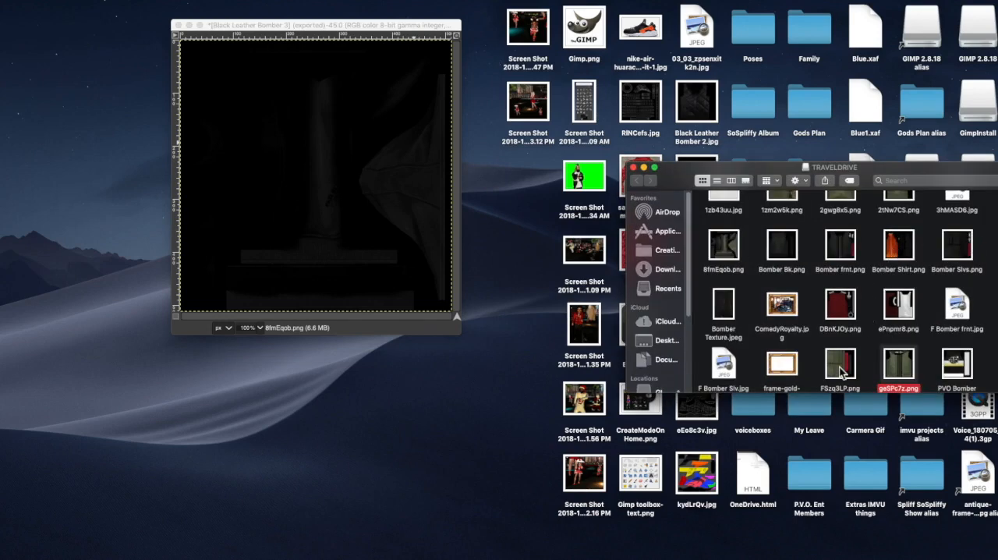
Step: Switch to GIMP, create a new 512 × 512 px image, and minimize the Black Leather Bomber 3 image window
click(266, 27)
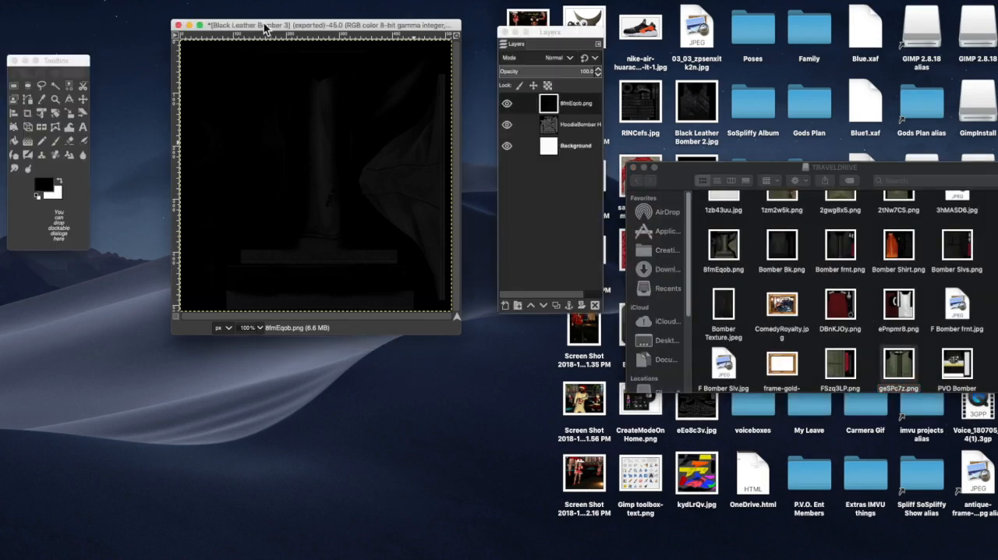
click(72, 1)
click(80, 8)
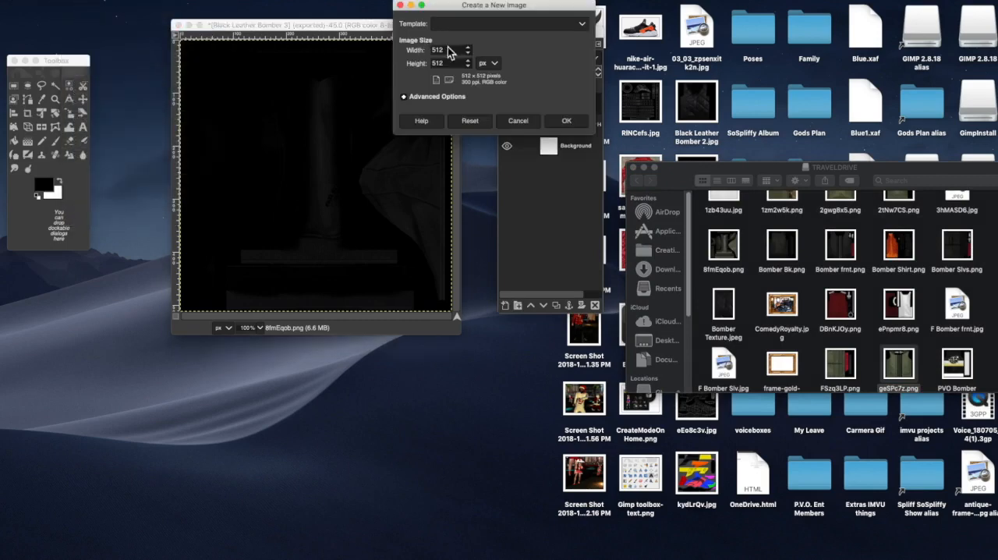
click(555, 120)
drag(252, 9, 478, 169)
click(235, 23)
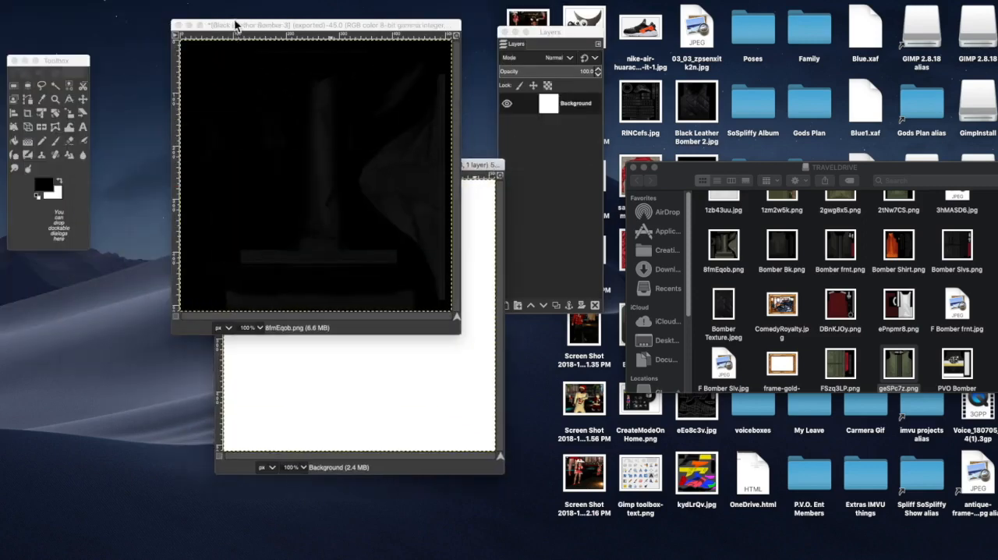
drag(234, 21, 215, 26)
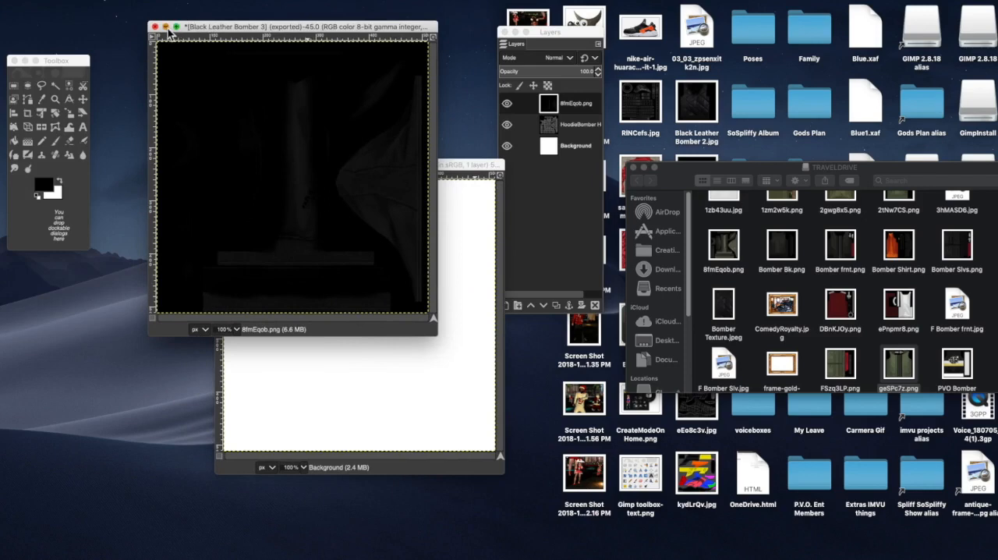
click(165, 26)
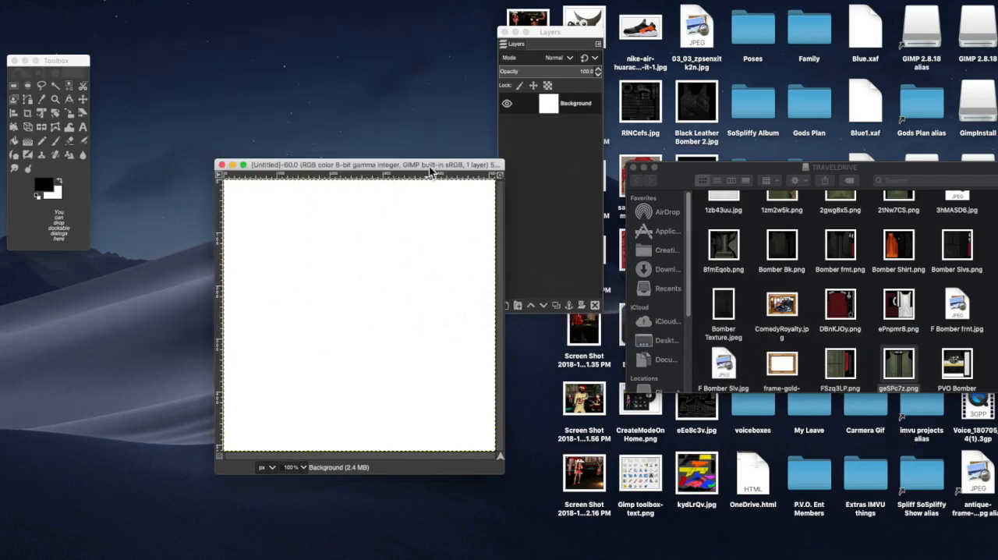
Step: Add FSzq3LP.png from TRAVELDRIVE as a layer in the new image, and close the drive's window
drag(429, 165, 328, 74)
drag(831, 363, 263, 197)
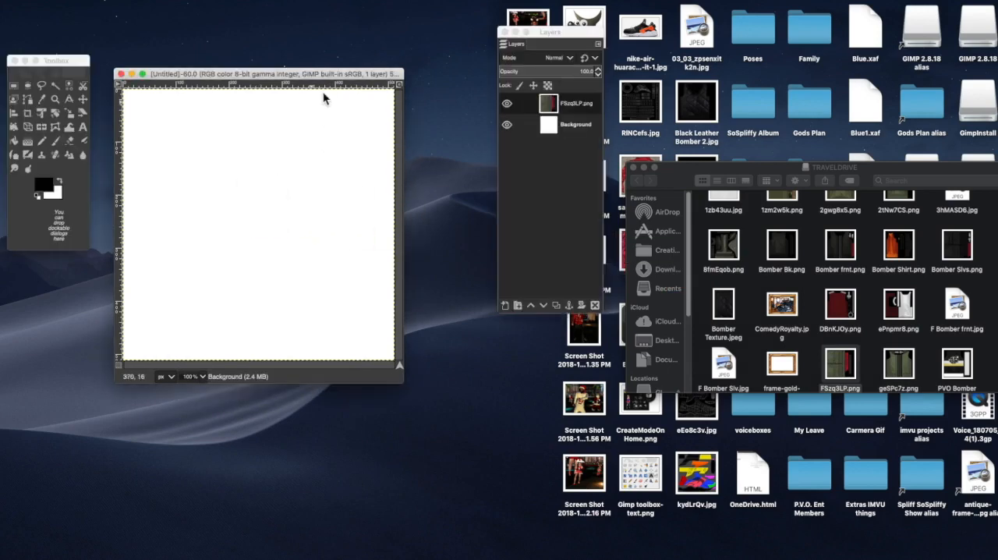
drag(334, 78, 394, 36)
drag(539, 35, 522, 51)
drag(66, 60, 102, 43)
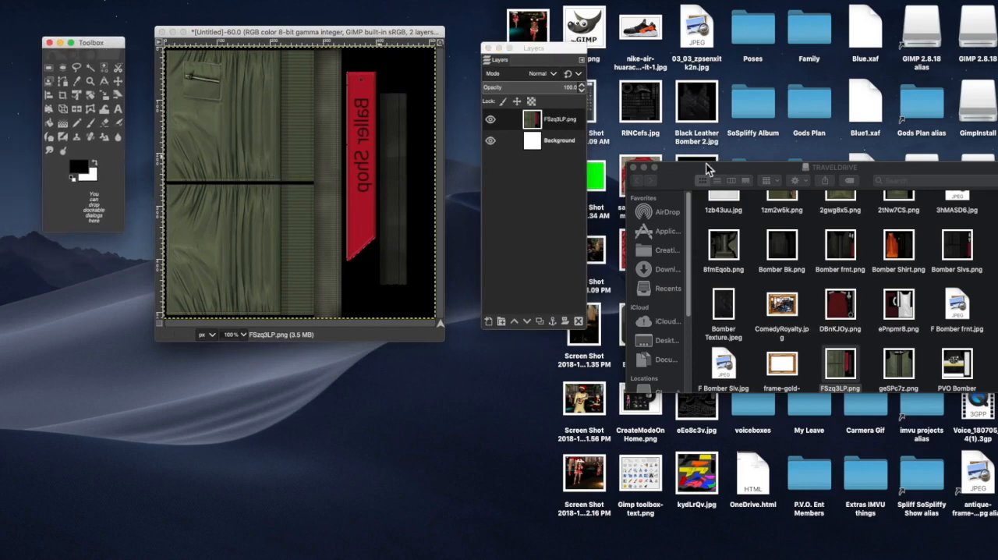
drag(716, 178, 743, 176)
click(670, 159)
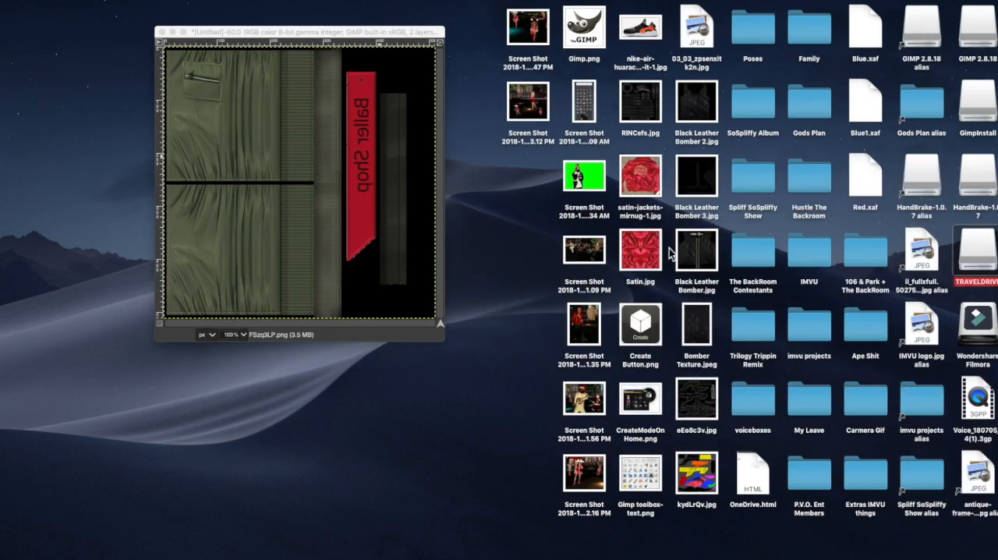
Step: Add Bomber Texture.jpeg from the Desktop as a new layer and scale it down to a smaller patch over the green sleeve panels
click(697, 333)
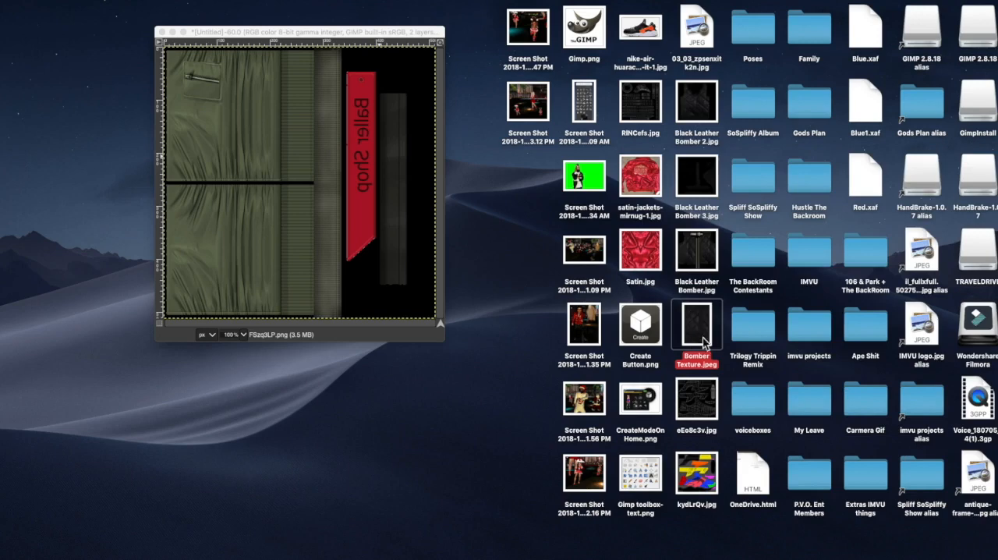
drag(700, 335, 238, 208)
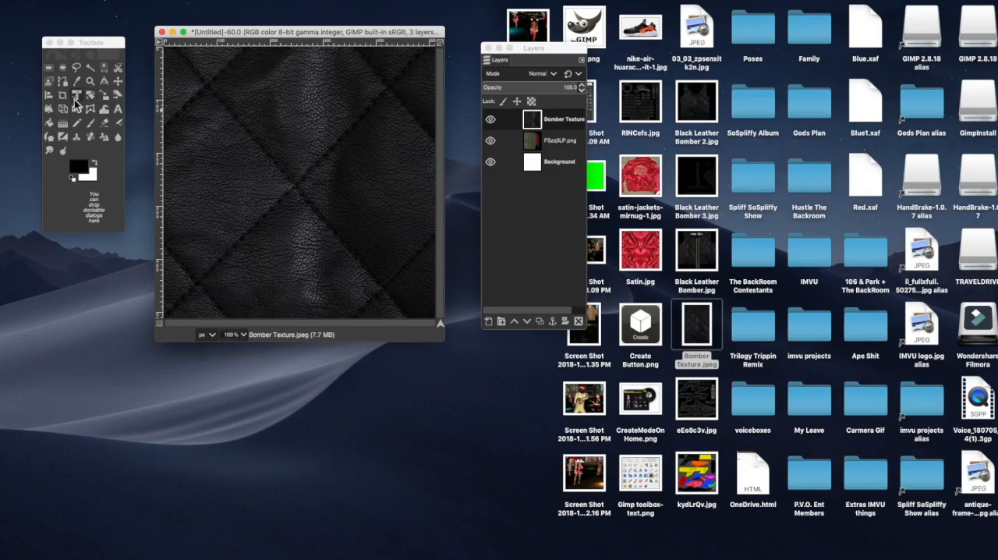
click(107, 97)
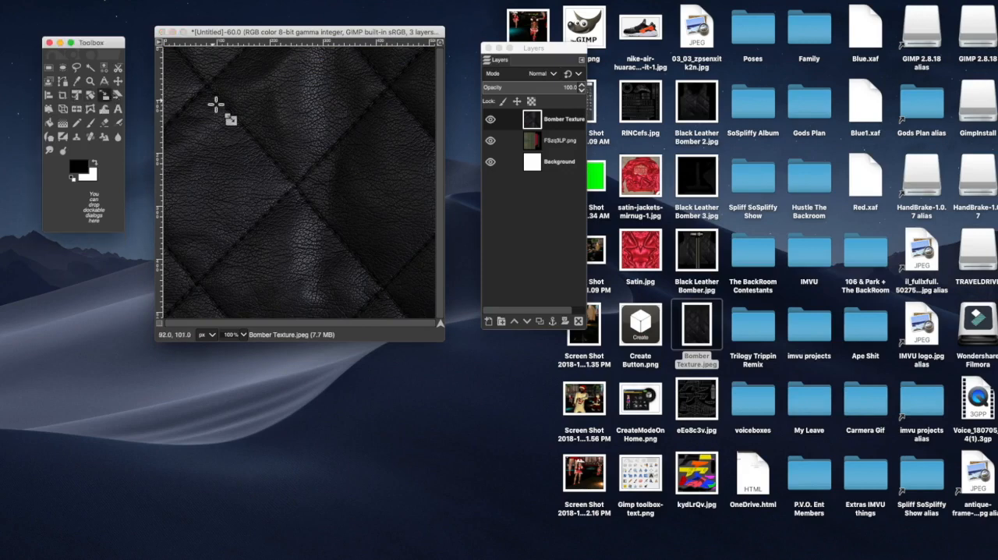
click(207, 101)
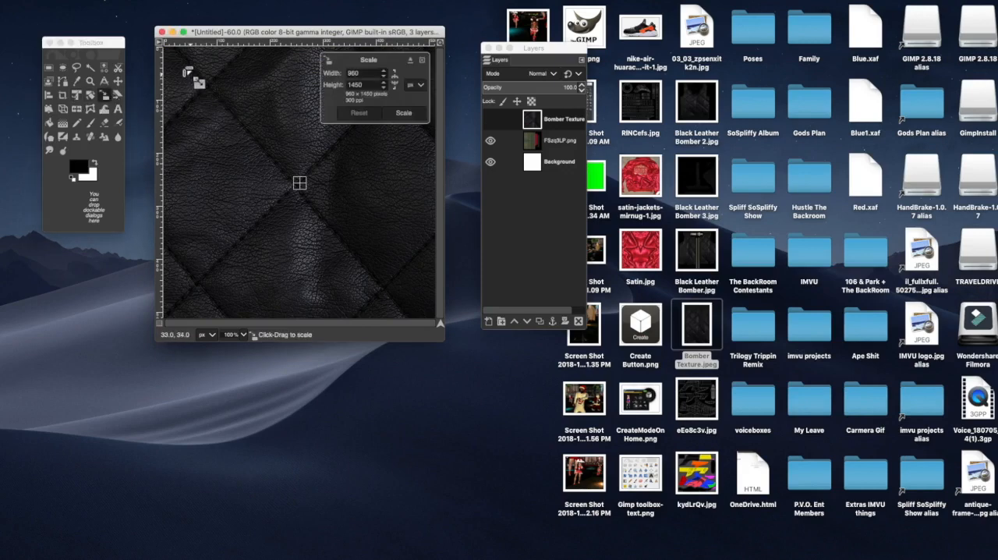
drag(227, 127, 323, 234)
drag(207, 76, 229, 157)
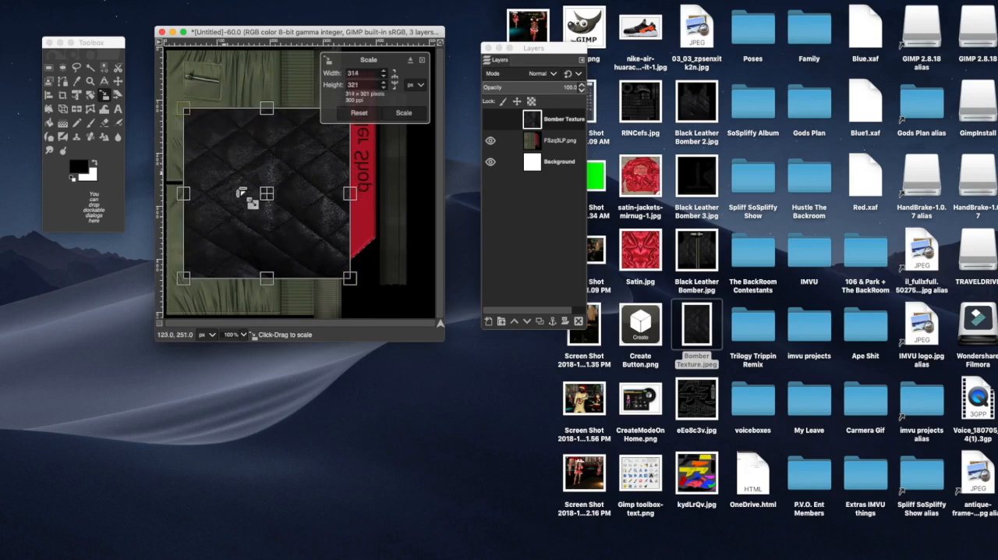
drag(330, 156, 317, 125)
click(404, 115)
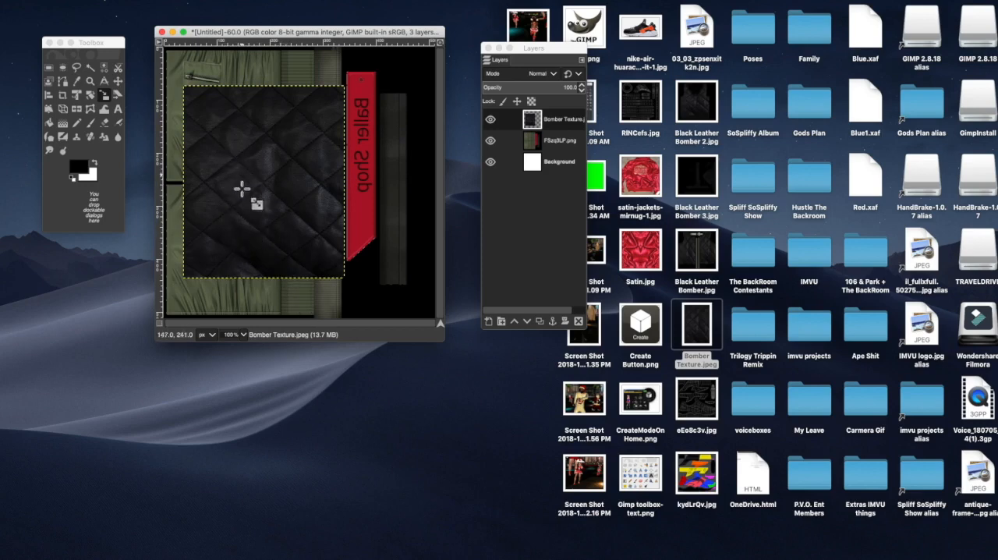
Step: Rotate the Bomber Texture.jpeg layer 90° counter-clockwise
right_click(285, 234)
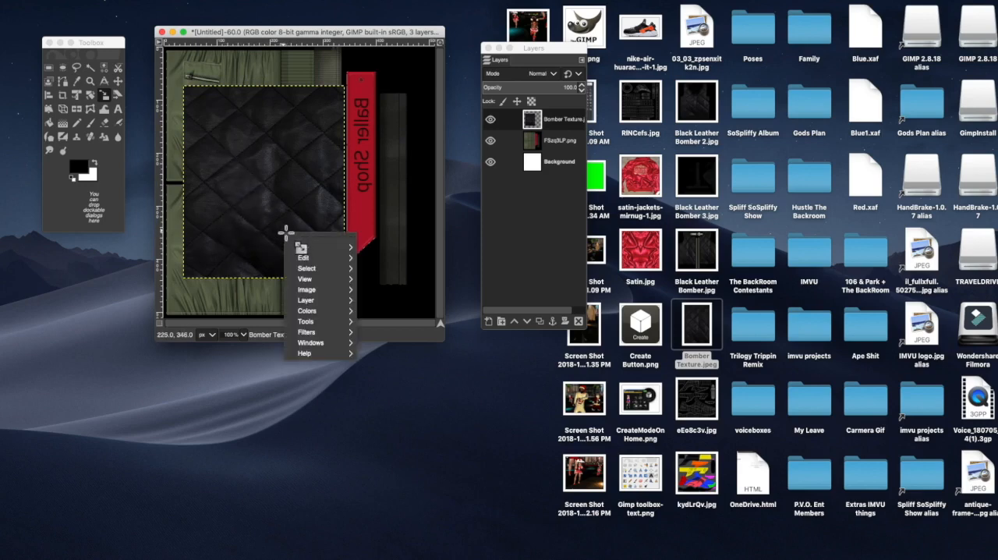
click(257, 221)
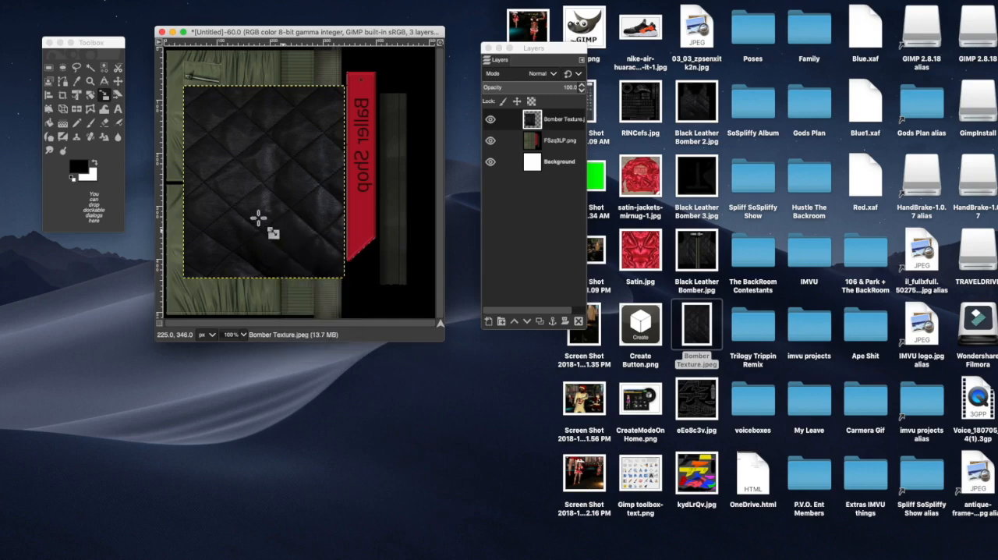
right_click(258, 219)
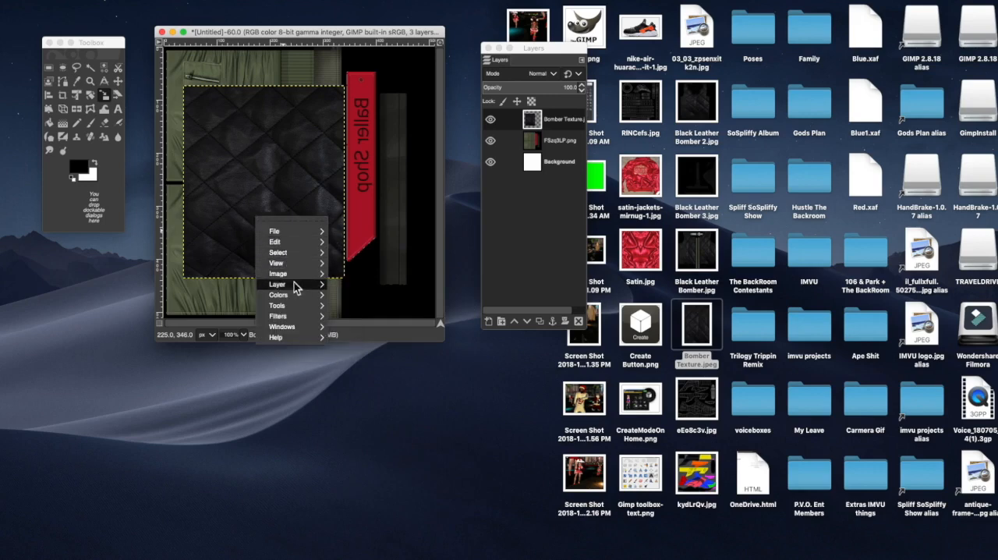
mouse_move(294, 287)
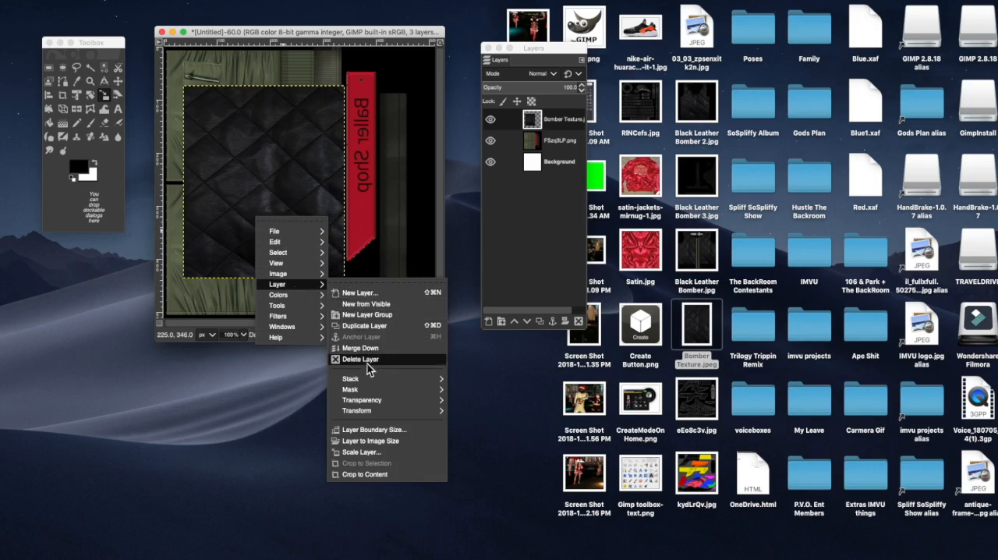
mouse_move(386, 411)
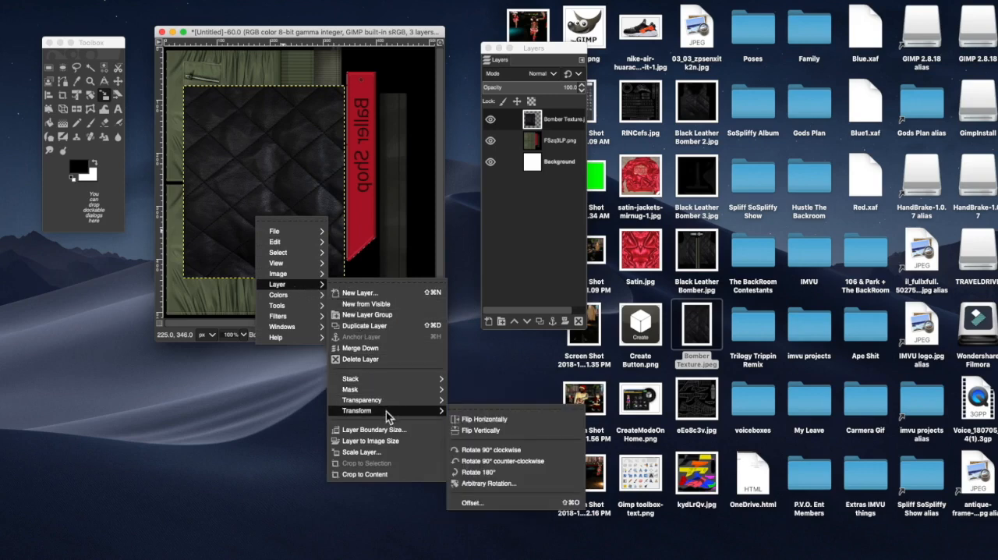
click(478, 462)
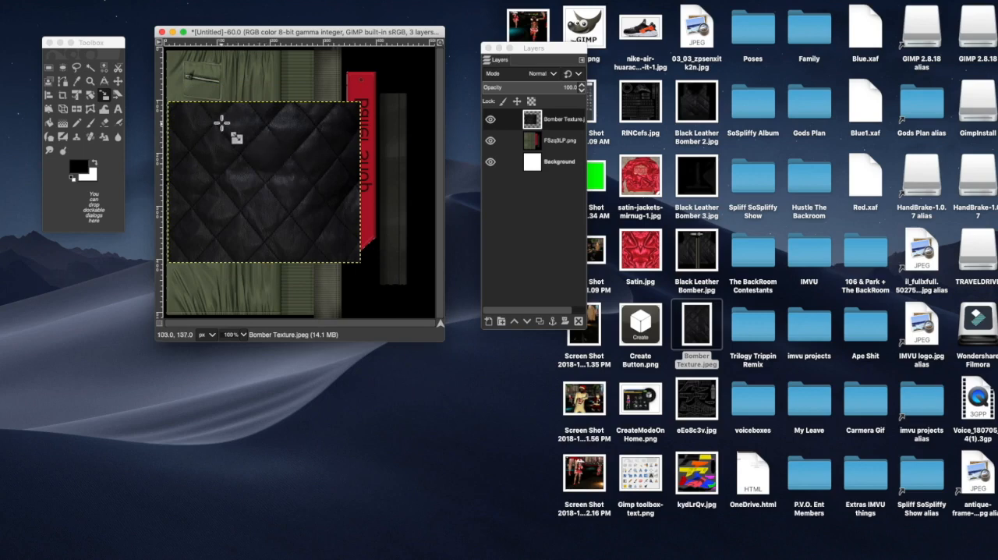
Step: Scale the rotated Bomber Texture.jpeg layer to about 227 × 250 px, positioned to cover the lower green sleeve panel
click(108, 97)
click(247, 169)
drag(352, 181, 260, 187)
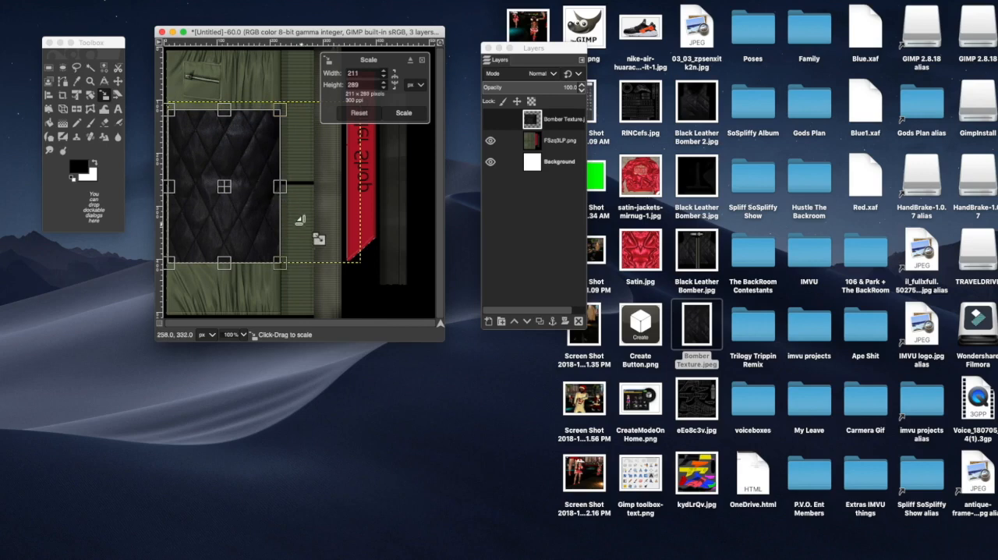
drag(225, 114, 226, 145)
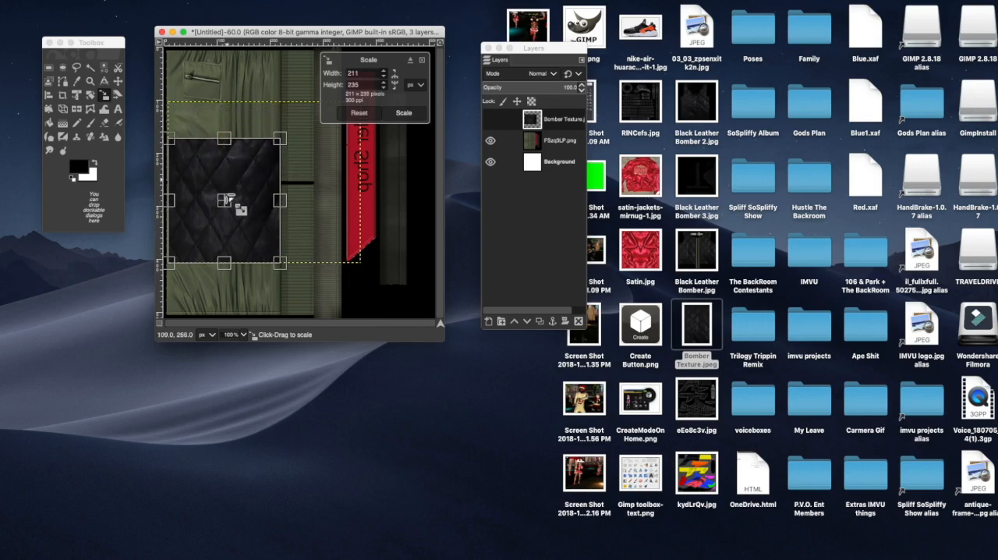
drag(225, 204, 243, 270)
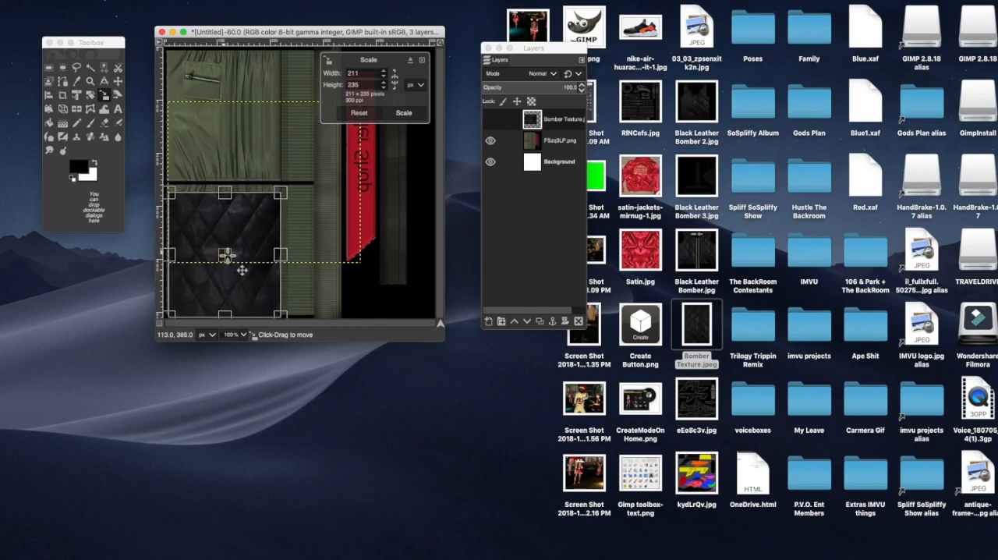
drag(173, 193, 162, 184)
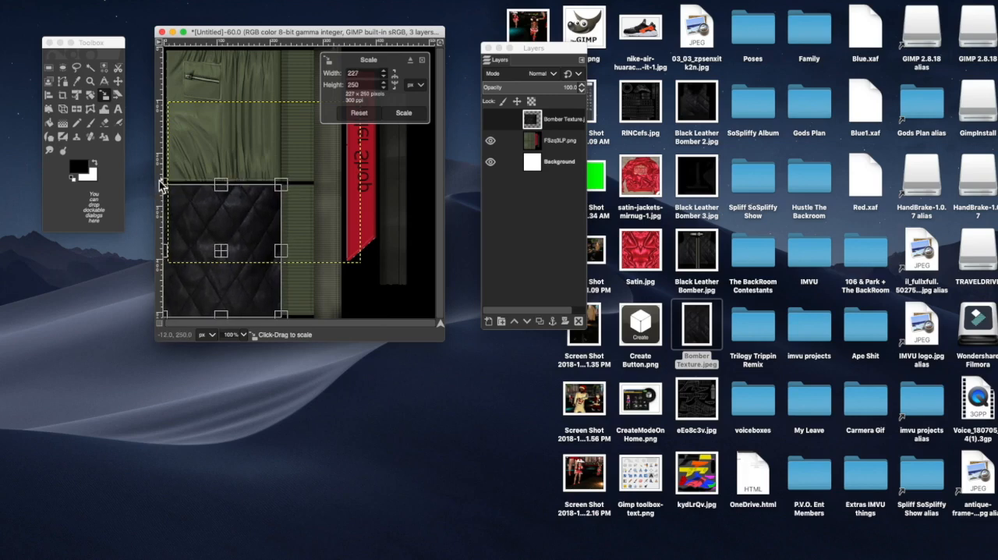
click(404, 114)
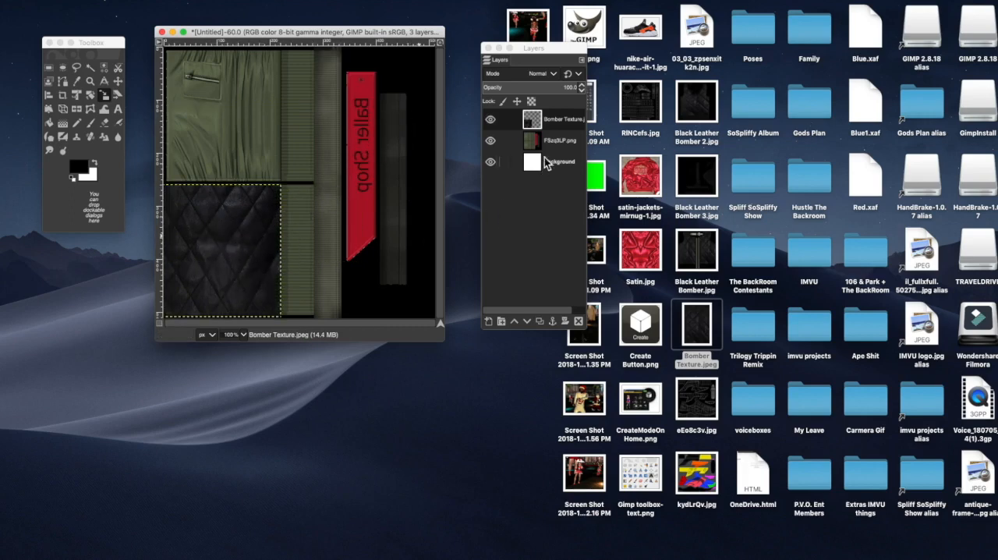
Step: Duplicate the Bomber Texture.jpeg layer and move the copy up to cover the upper green sleeve panel
click(550, 123)
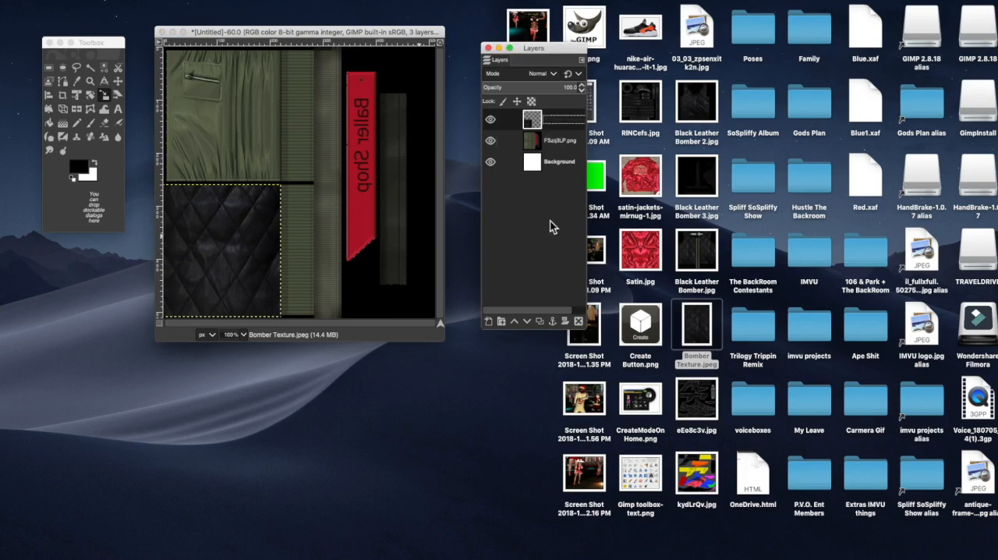
click(543, 325)
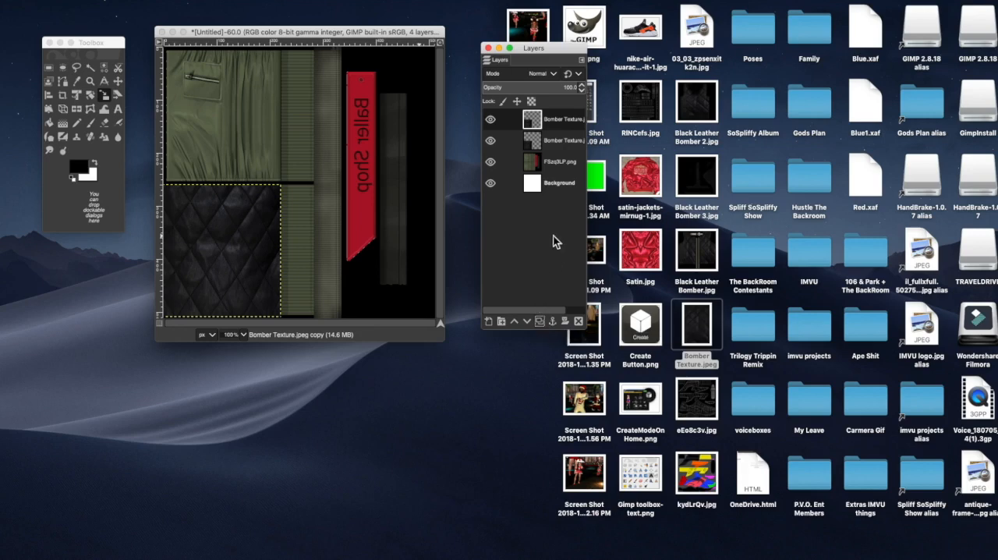
right_click(545, 132)
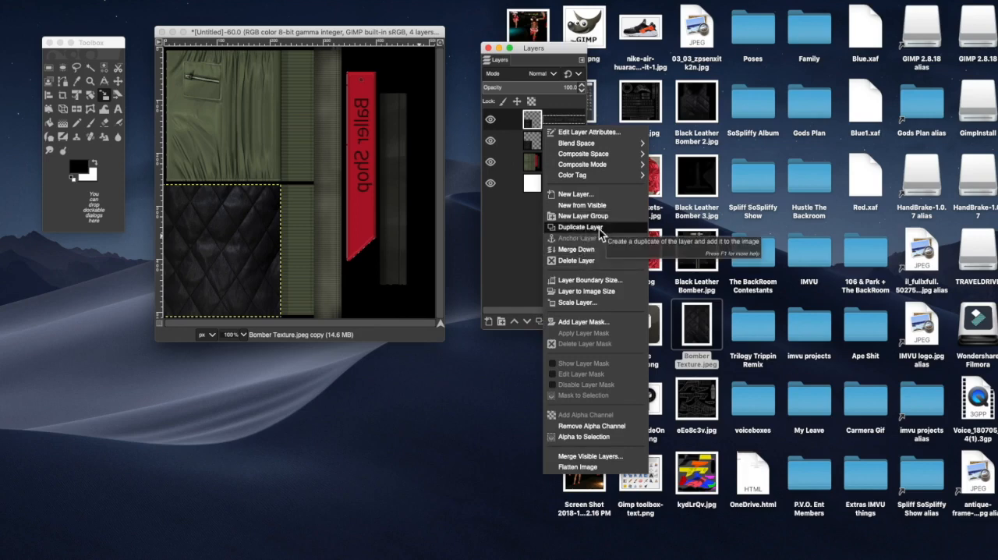
click(518, 234)
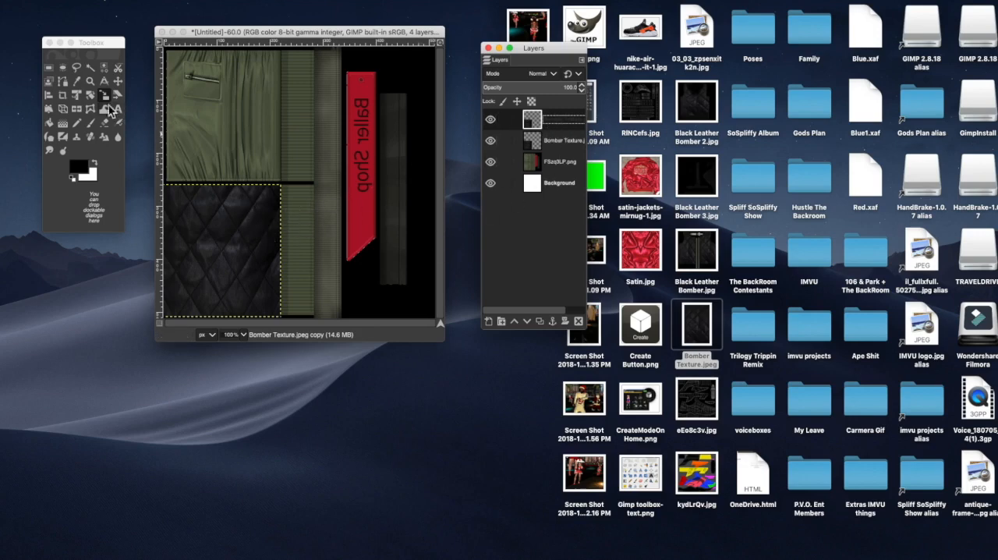
click(118, 81)
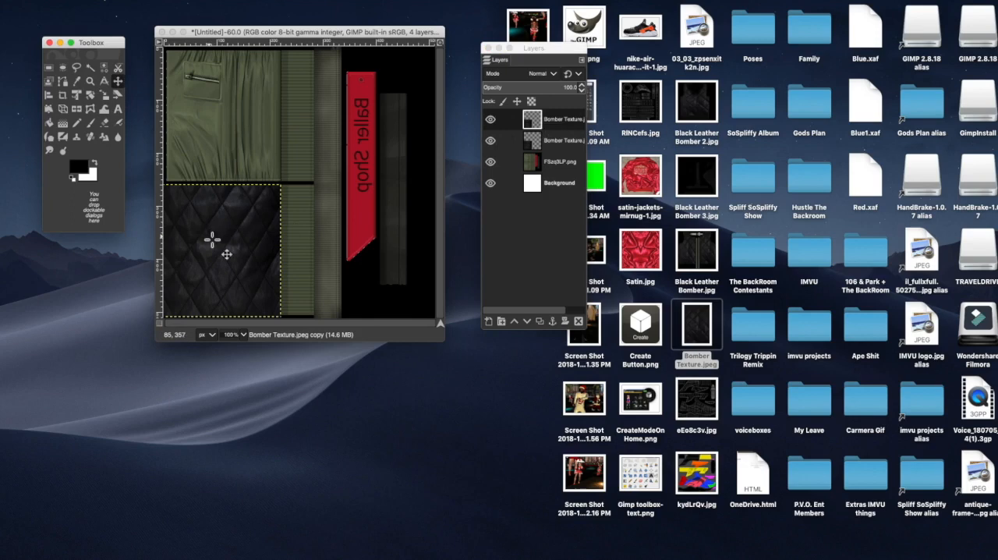
drag(212, 240, 212, 105)
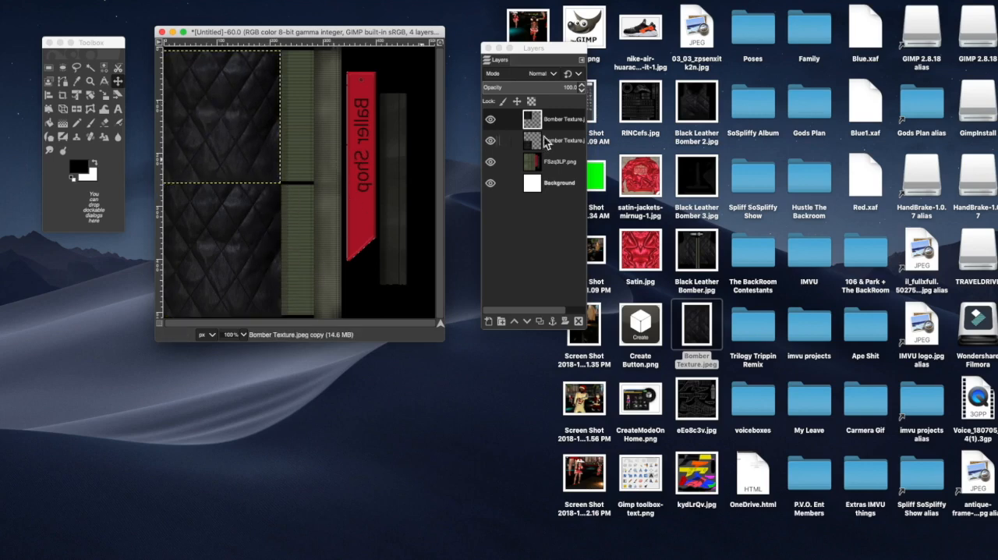
Step: Merge the copied Bomber Texture.jpeg layer down into the original and hide the merged layer
right_click(560, 124)
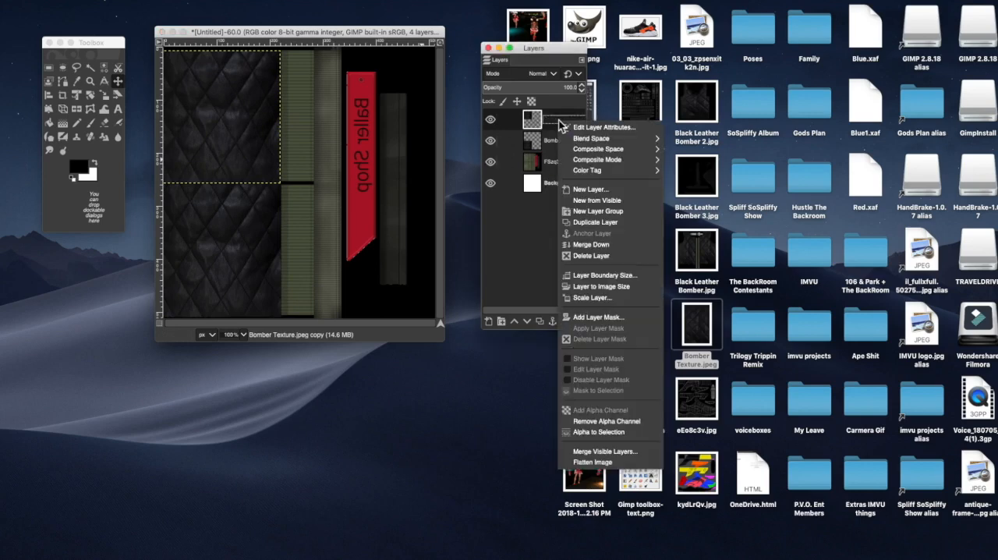
click(592, 245)
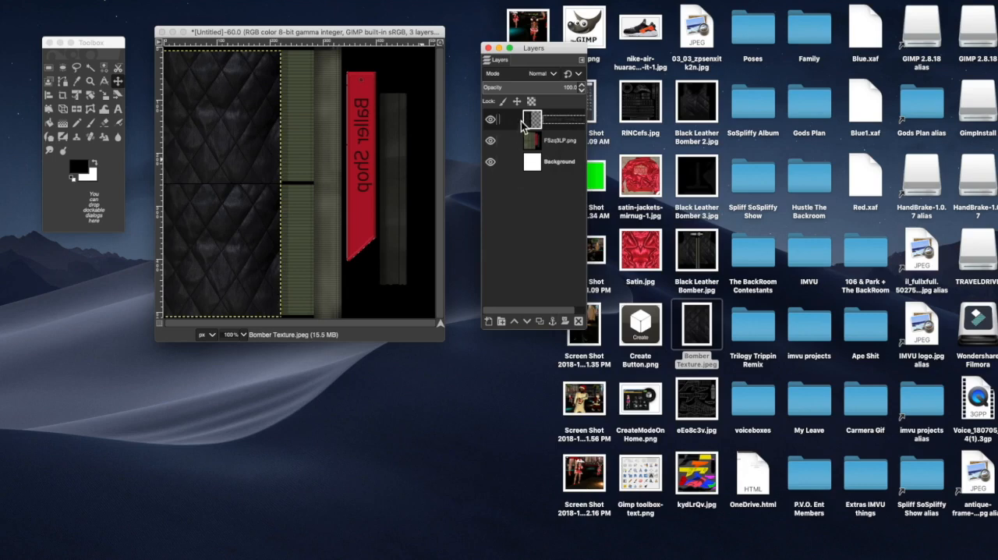
click(491, 120)
click(491, 121)
click(491, 121)
click(492, 121)
click(493, 121)
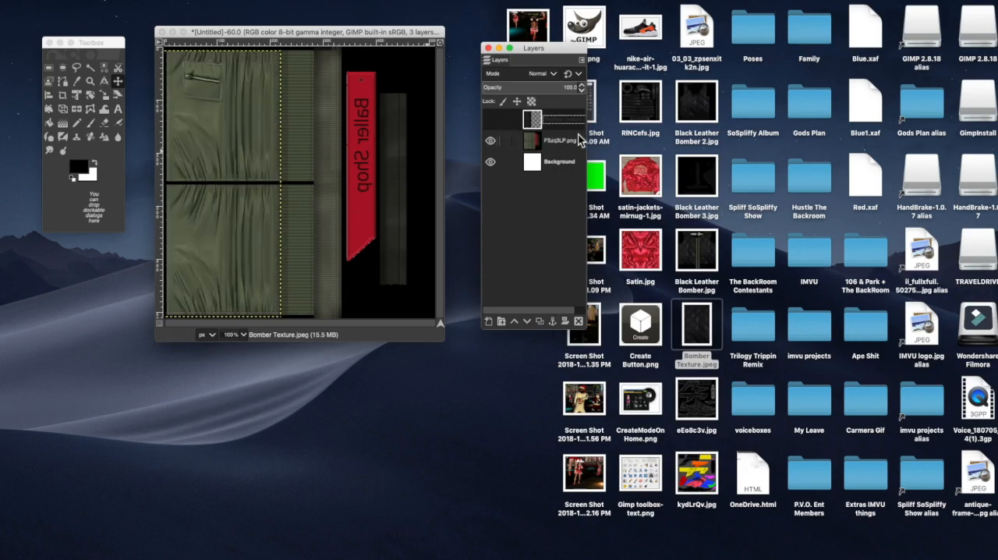
Step: On the FSzq3LP.png layer, make a rectangular selection around the green sleeve panels and ribbed cuffs, excluding the red Baller Shop tag
click(554, 144)
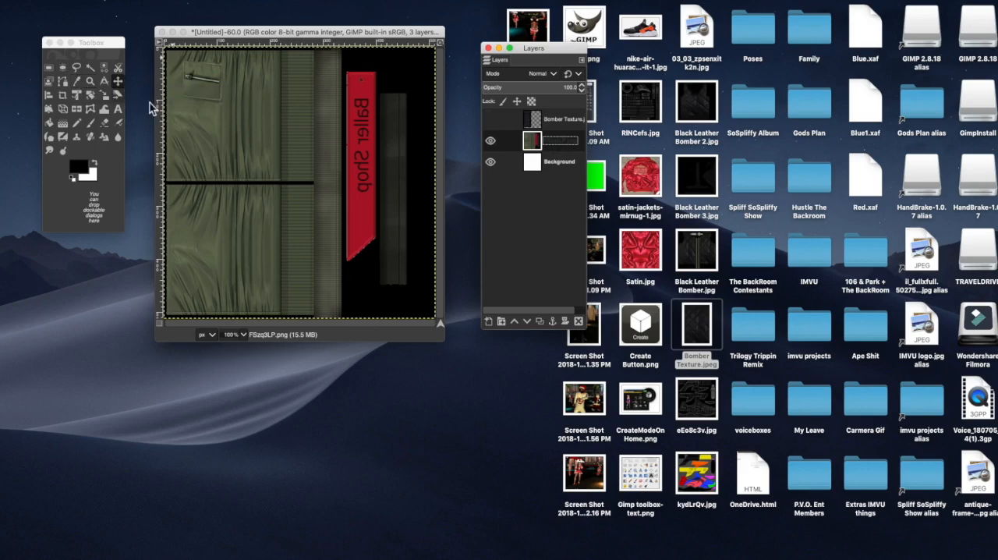
click(51, 69)
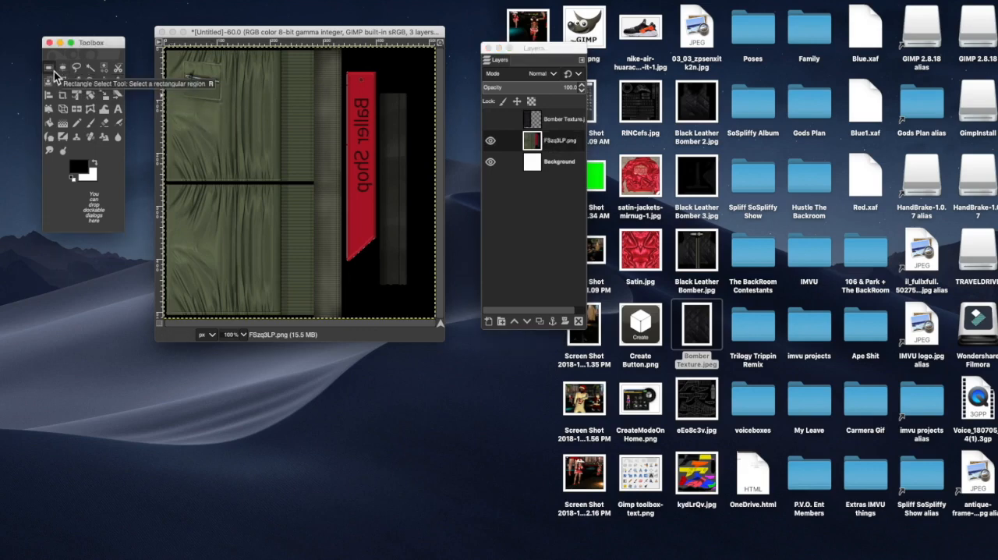
drag(165, 50, 345, 324)
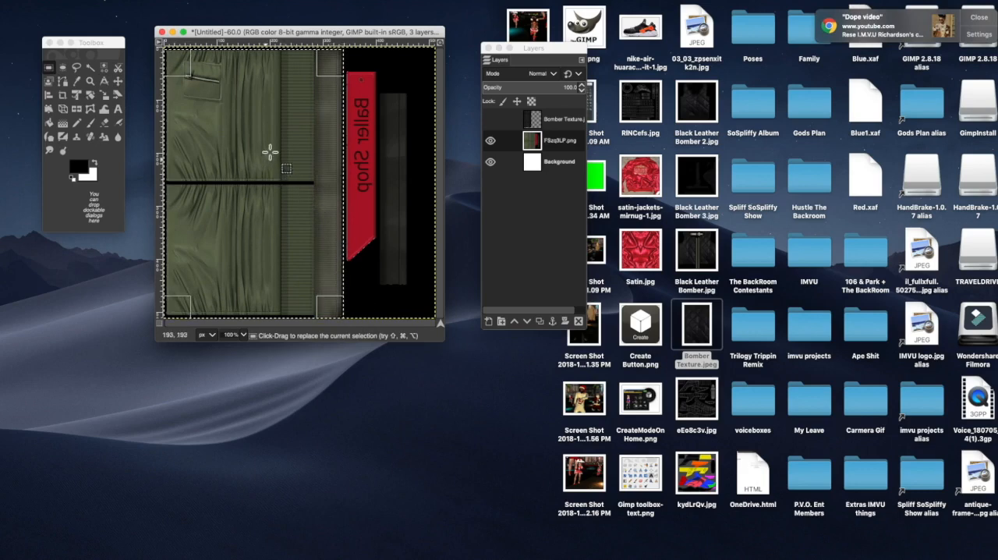
click(560, 145)
click(531, 147)
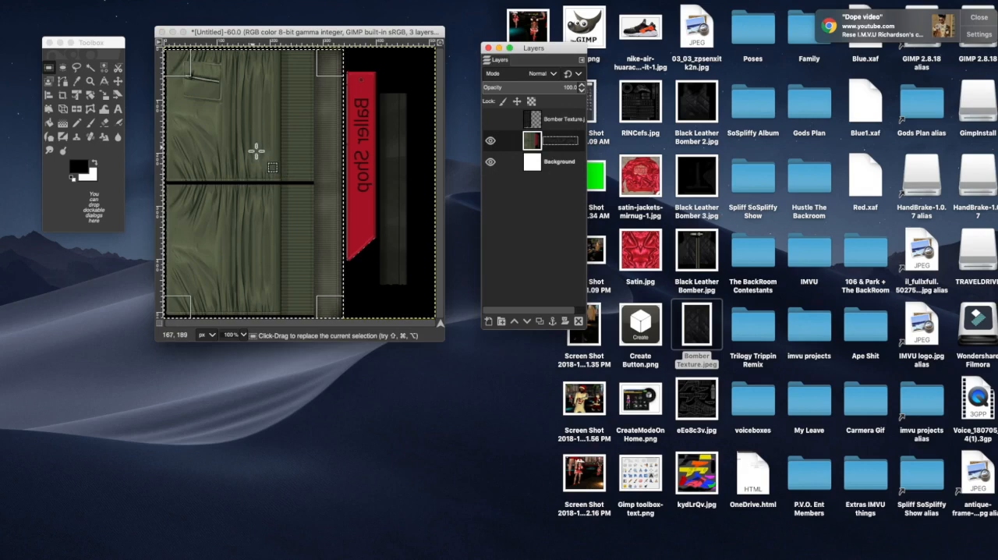
Step: Colorize the selected sleeve area with saturation 0 and lightness -0.760
click(238, 2)
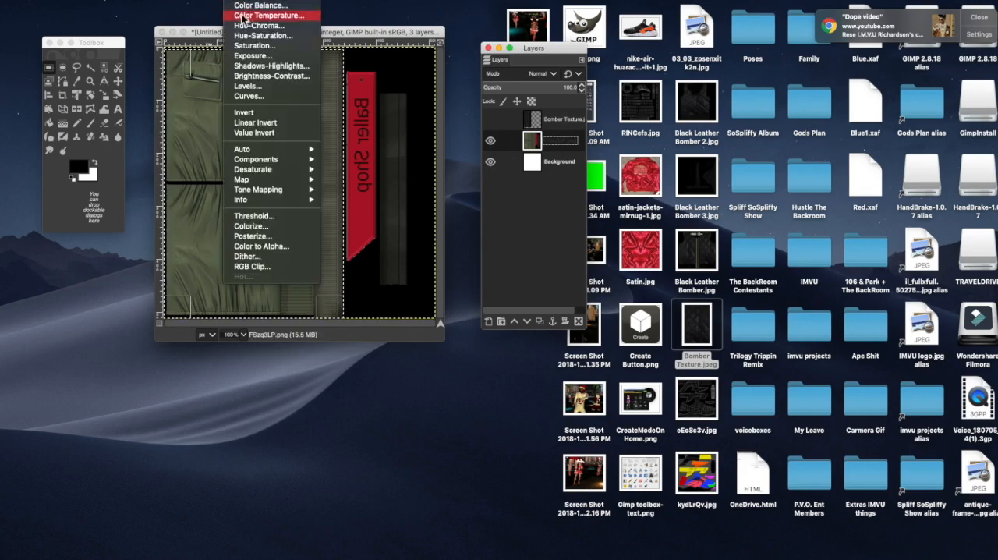
click(270, 226)
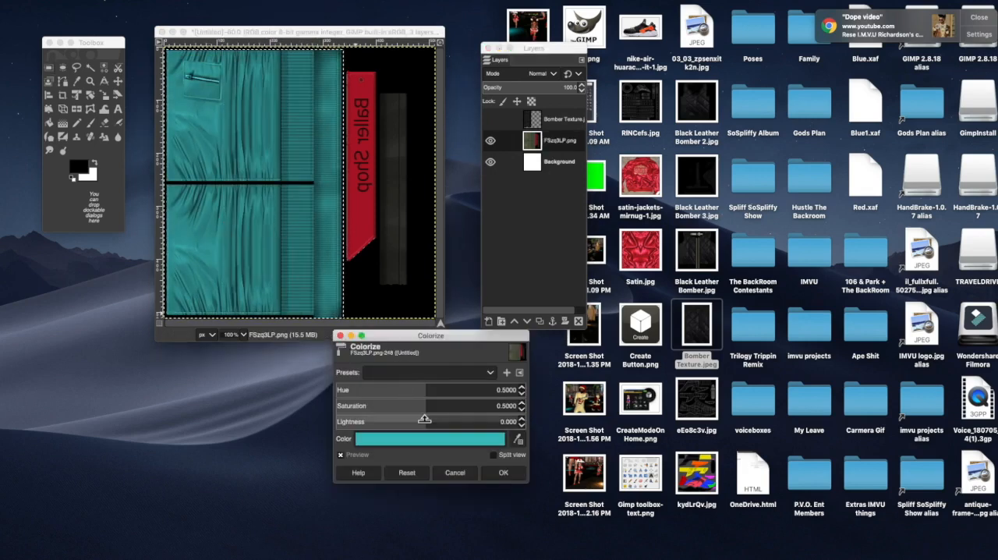
drag(431, 413, 205, 406)
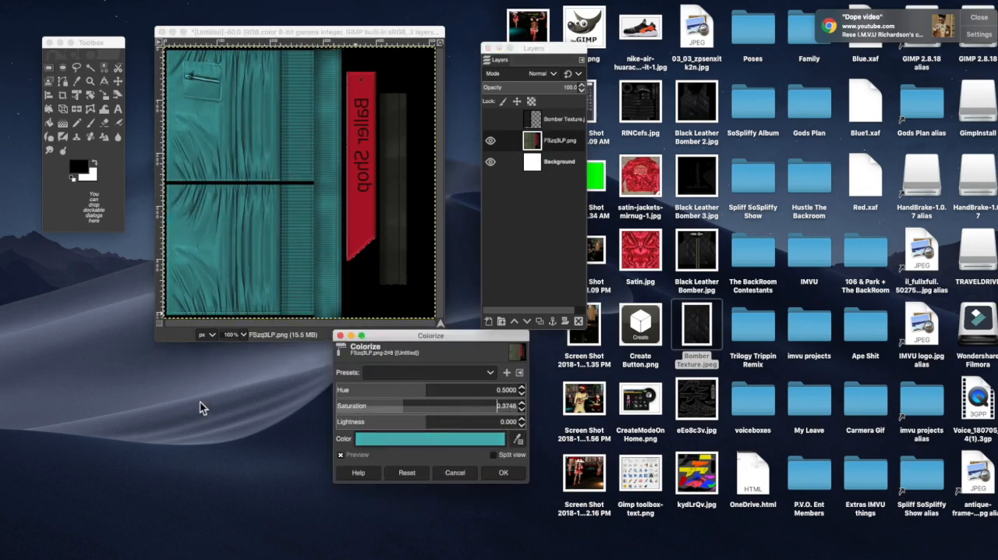
drag(383, 406, 282, 385)
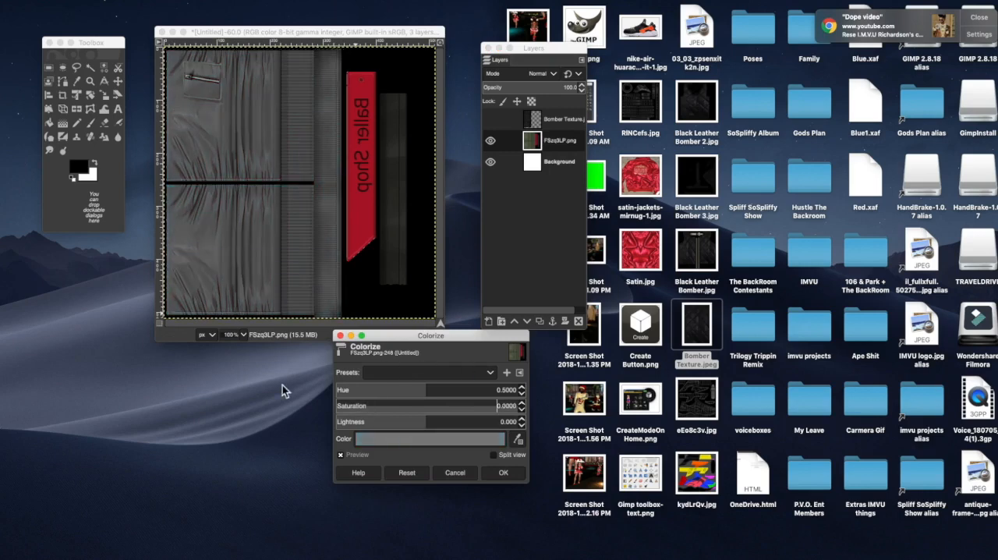
drag(424, 419, 48, 421)
drag(936, 412, 794, 398)
drag(729, 397, 729, 400)
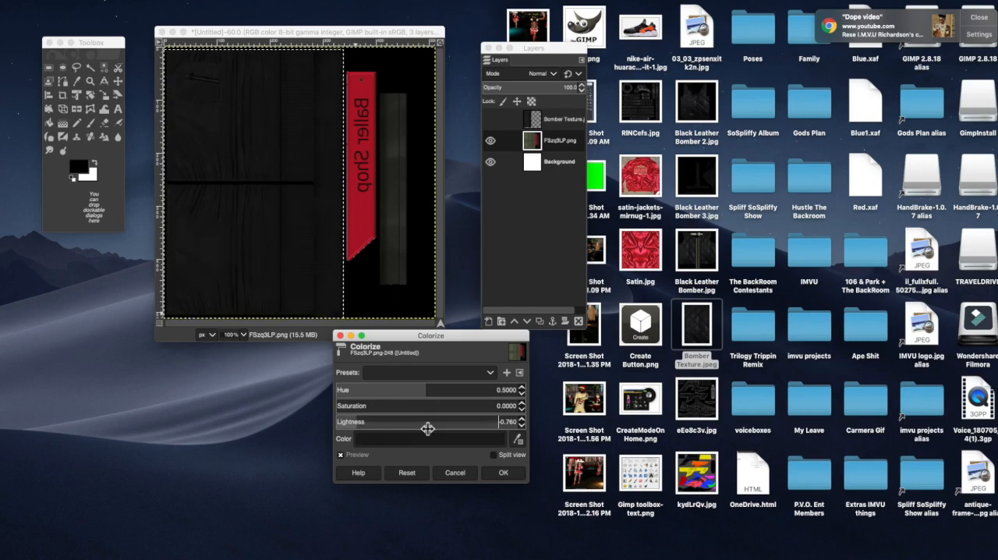
click(495, 476)
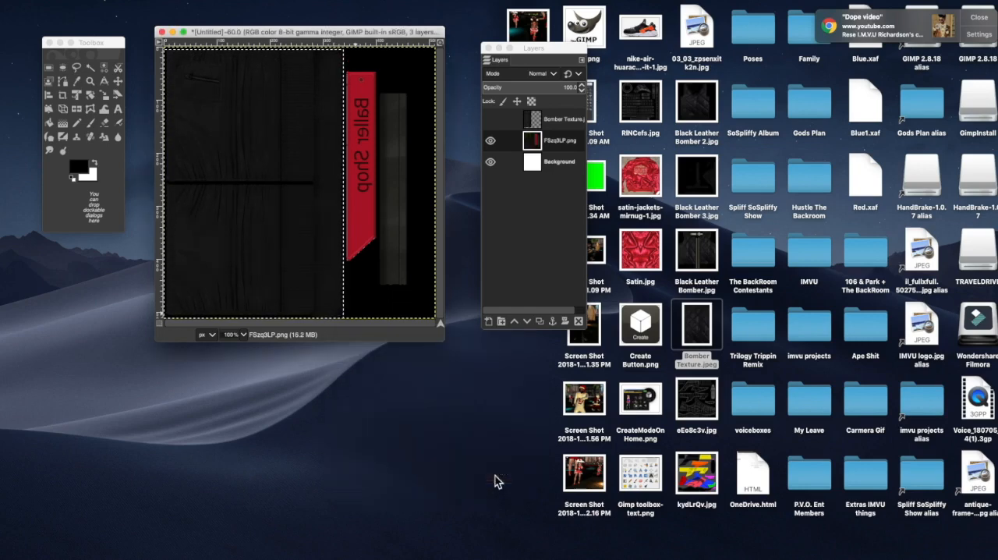
Step: Raise the selected sleeve area's contrast to 11 with Brightness-Contrast
click(251, 2)
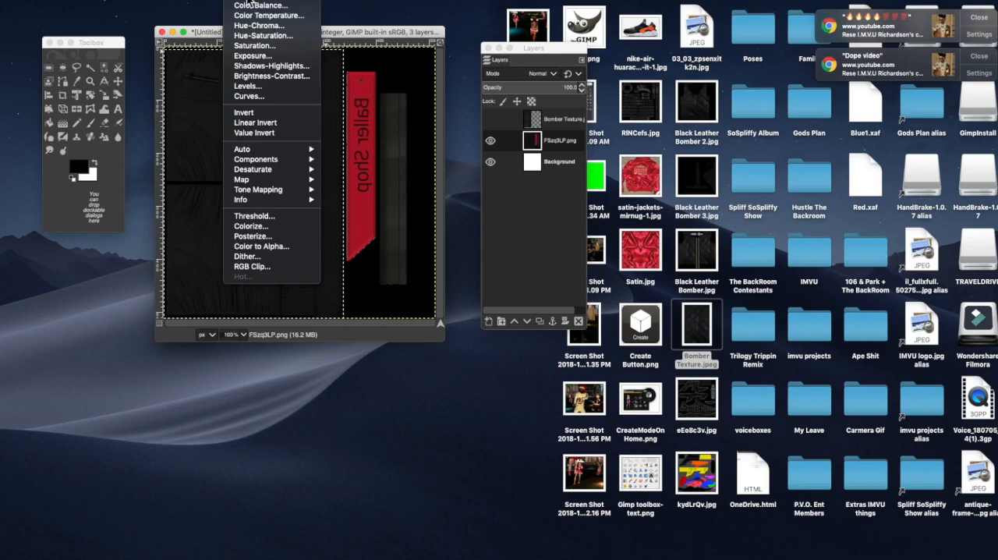
click(283, 78)
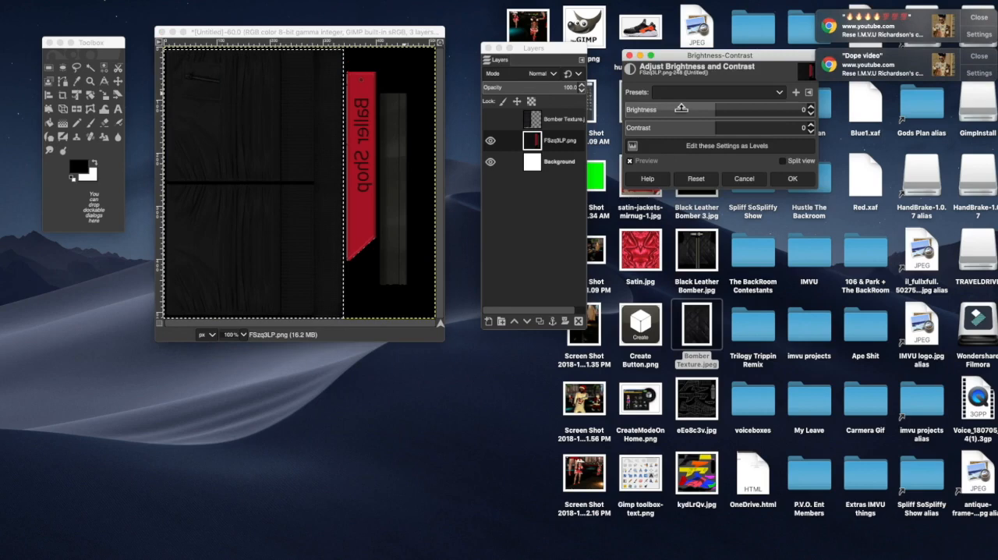
drag(717, 133, 790, 137)
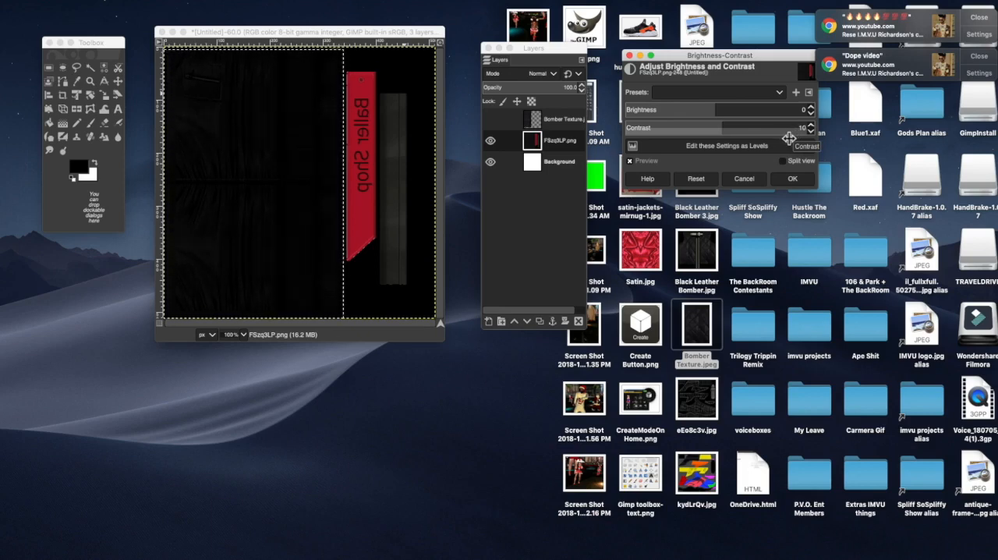
click(786, 180)
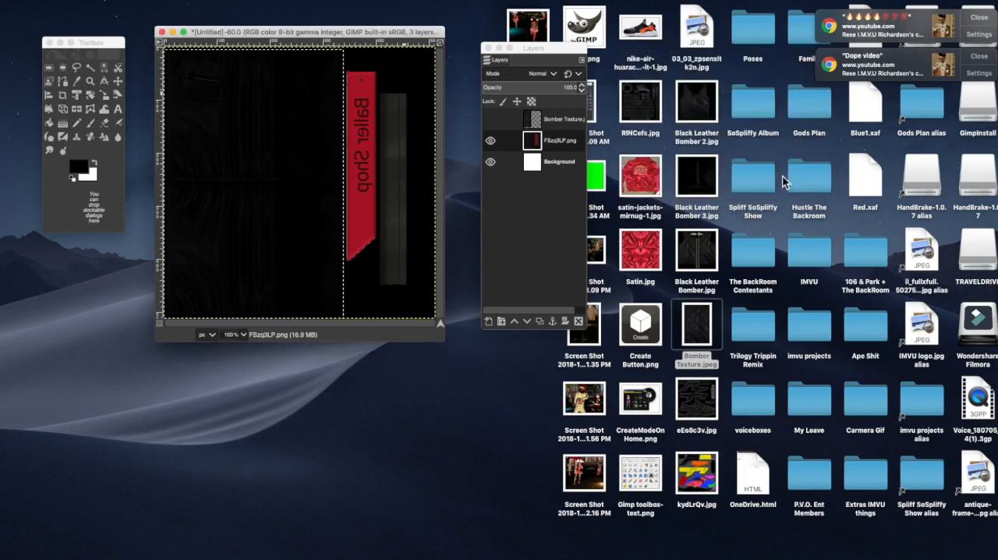
Step: Export the sleeve texture to the Desktop as Black Leather Bomber 4.jpg
click(79, 2)
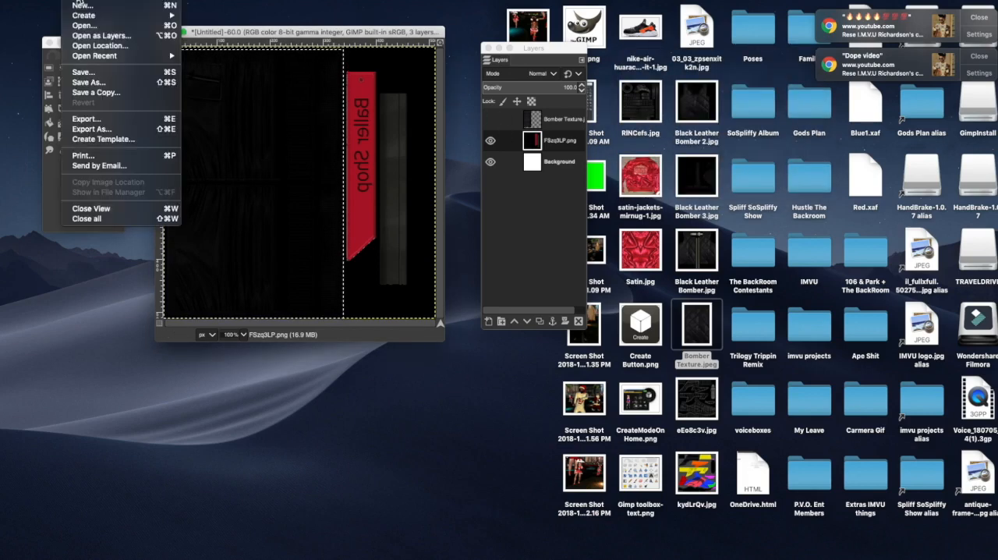
click(121, 131)
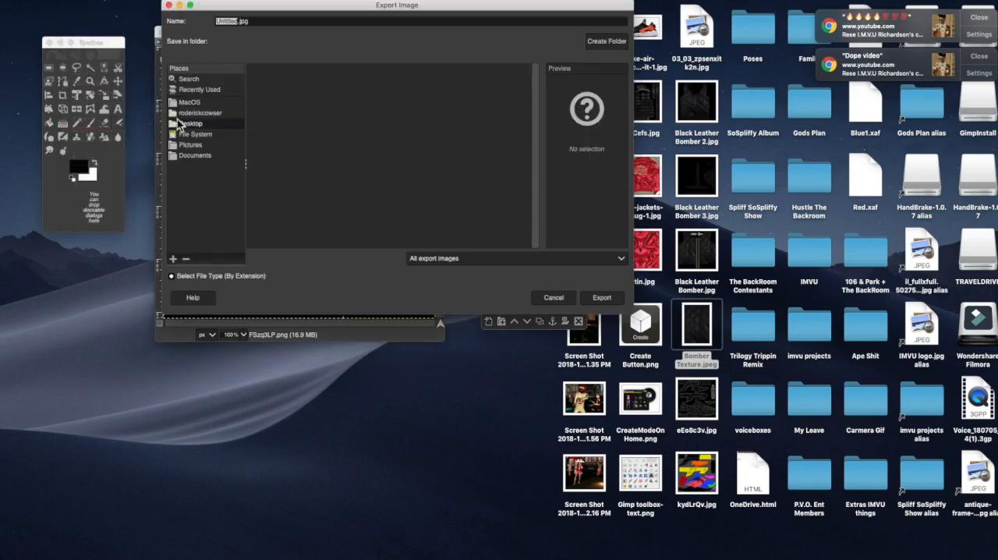
scroll(324, 144, down, 2)
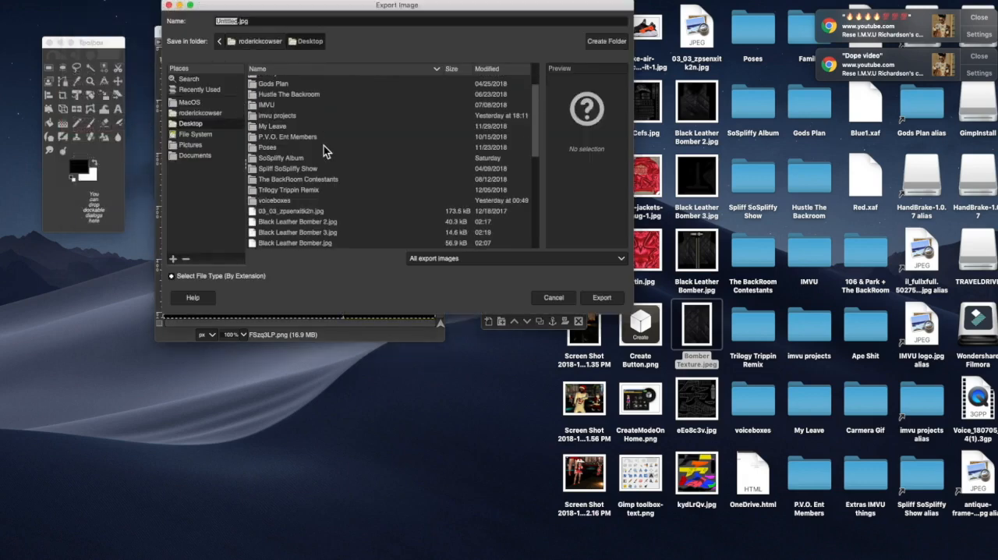
scroll(324, 146, down, 1)
click(300, 198)
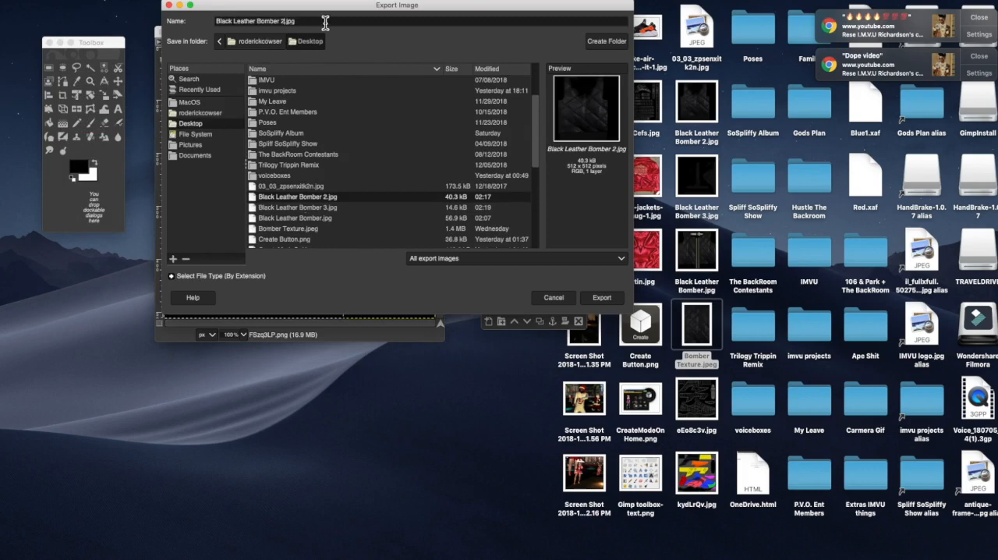
text(4)
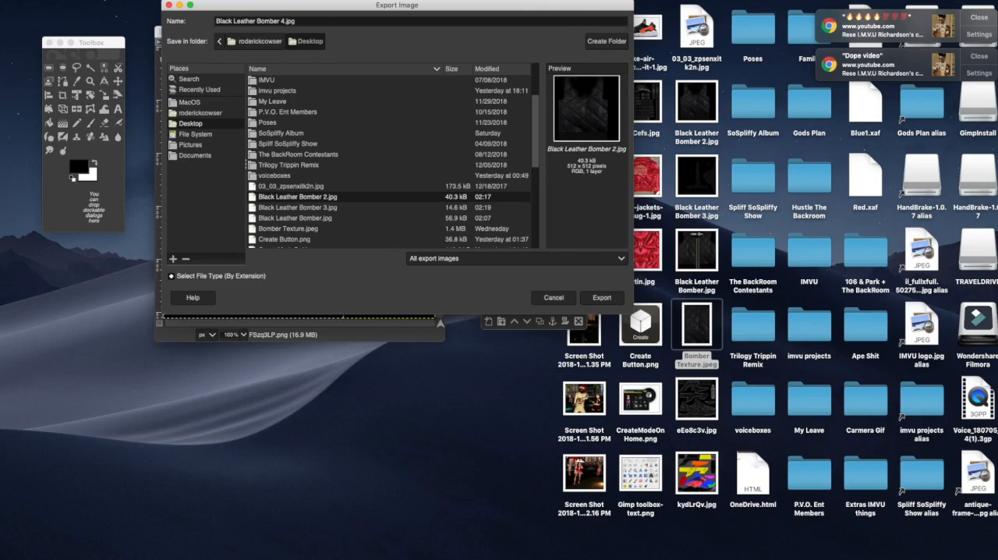
key(Return)
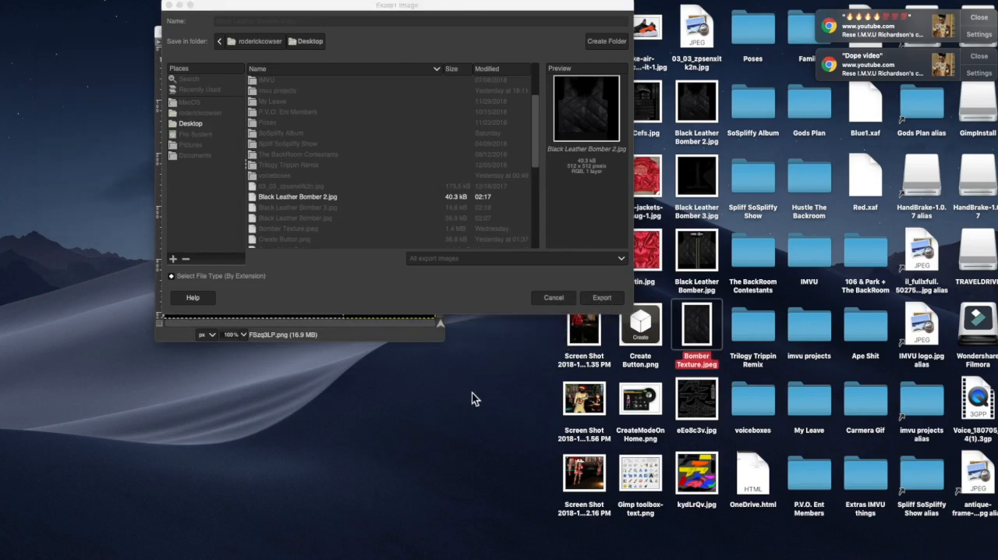
click(458, 378)
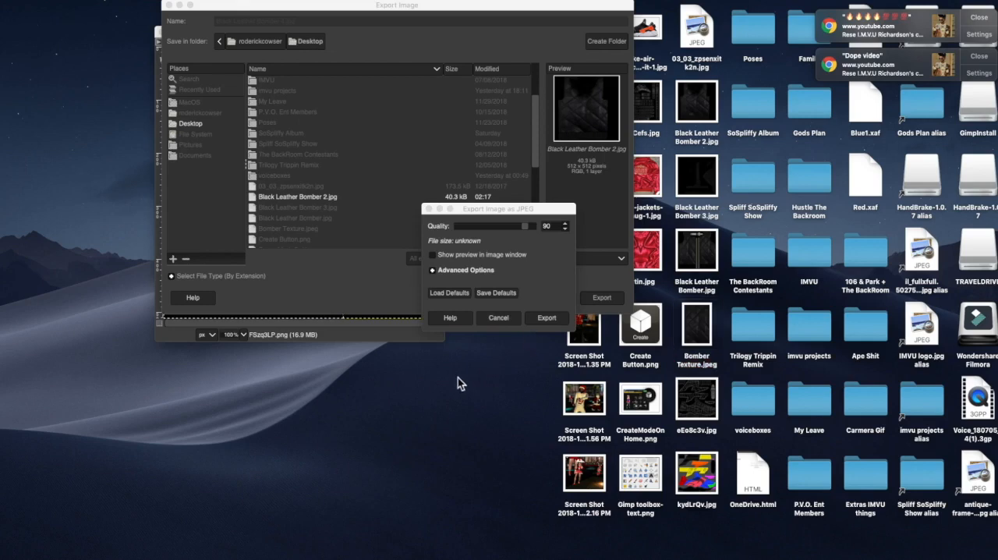
click(546, 306)
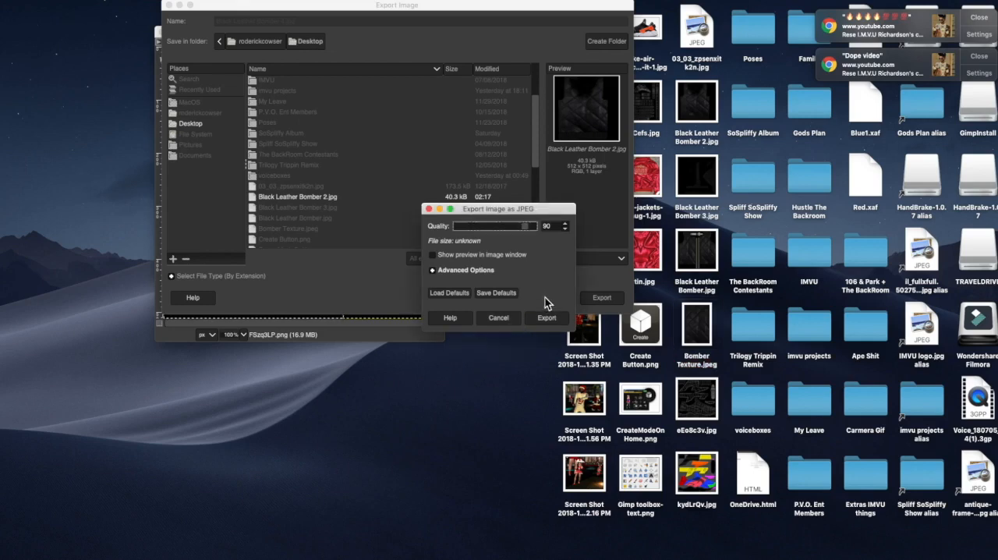
click(540, 320)
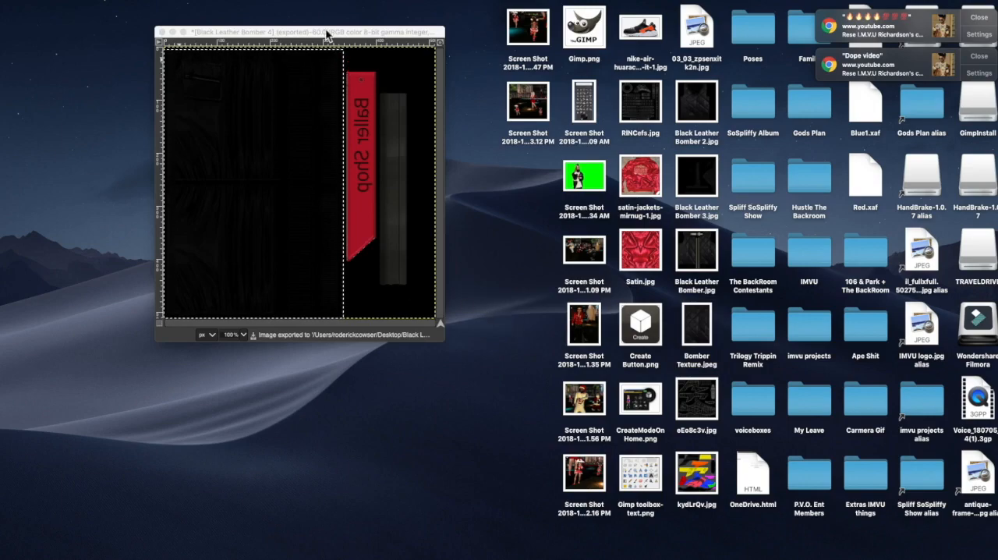
Step: Switch to the IMVU editor and replace material 01's sleeve texture with Black Leather Bomber 4.jpg from the Desktop
click(327, 35)
key(ctrl+Up)
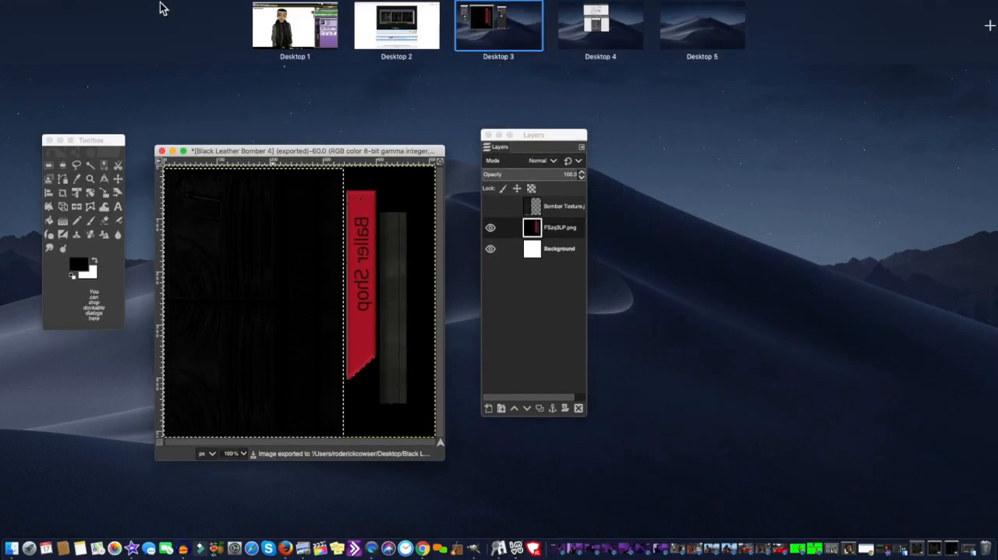
click(295, 30)
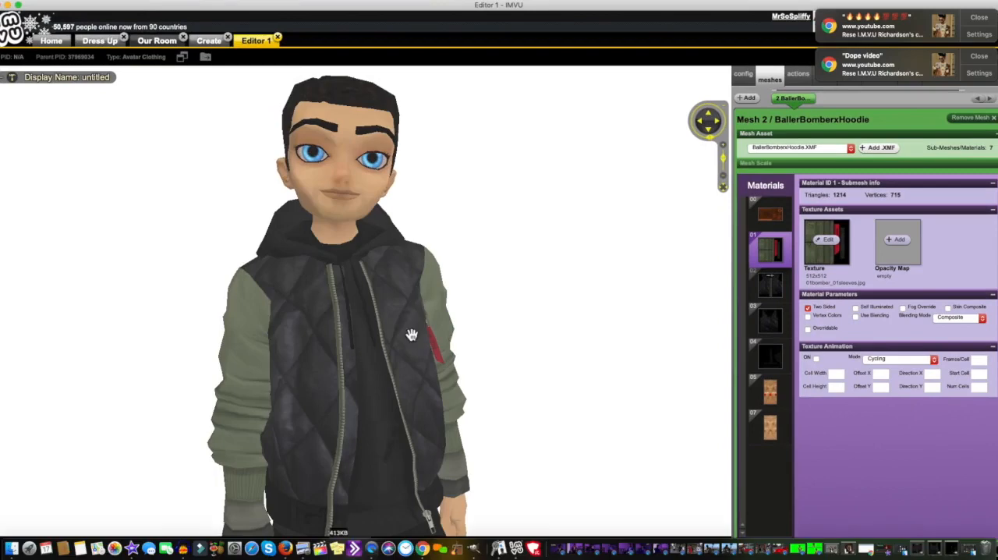
drag(587, 316, 484, 318)
drag(577, 308, 634, 292)
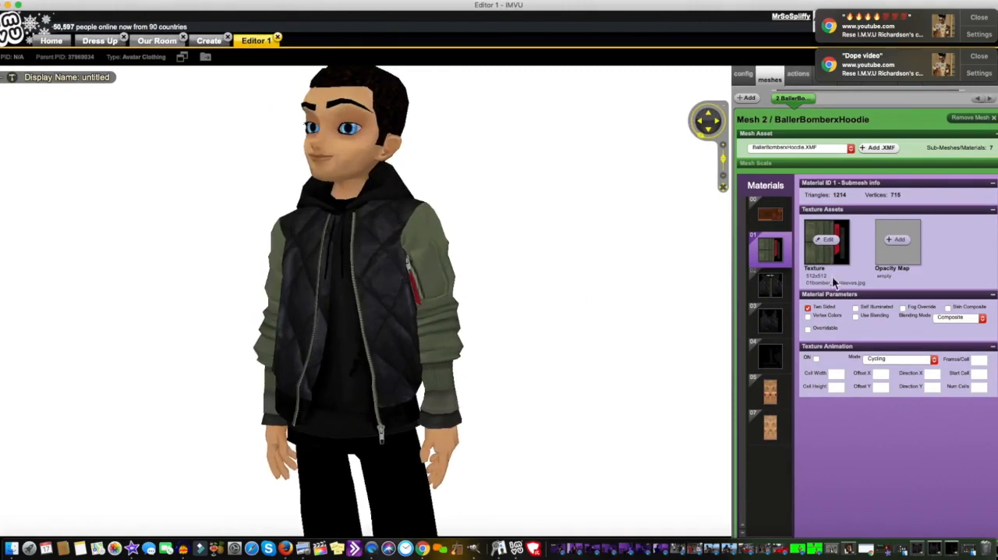
click(830, 249)
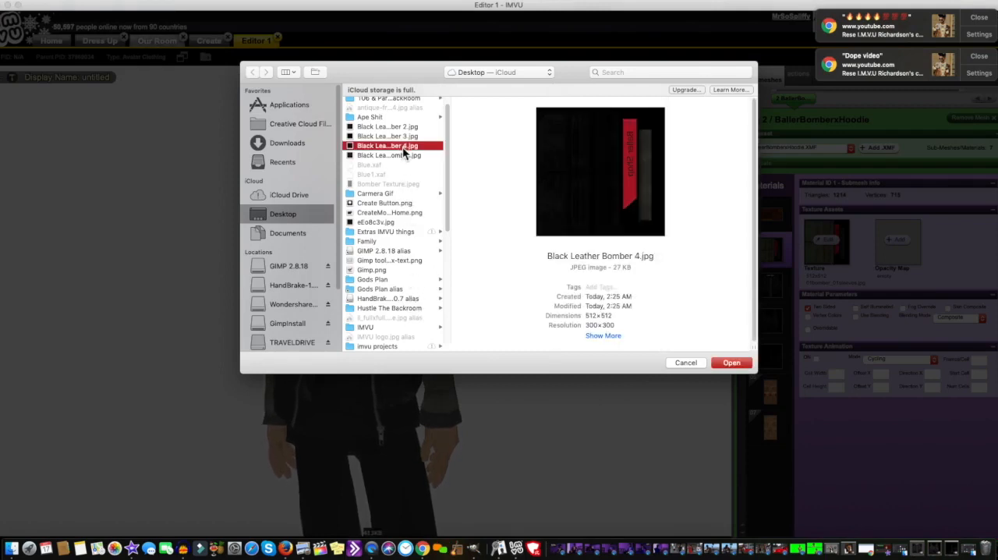
click(743, 368)
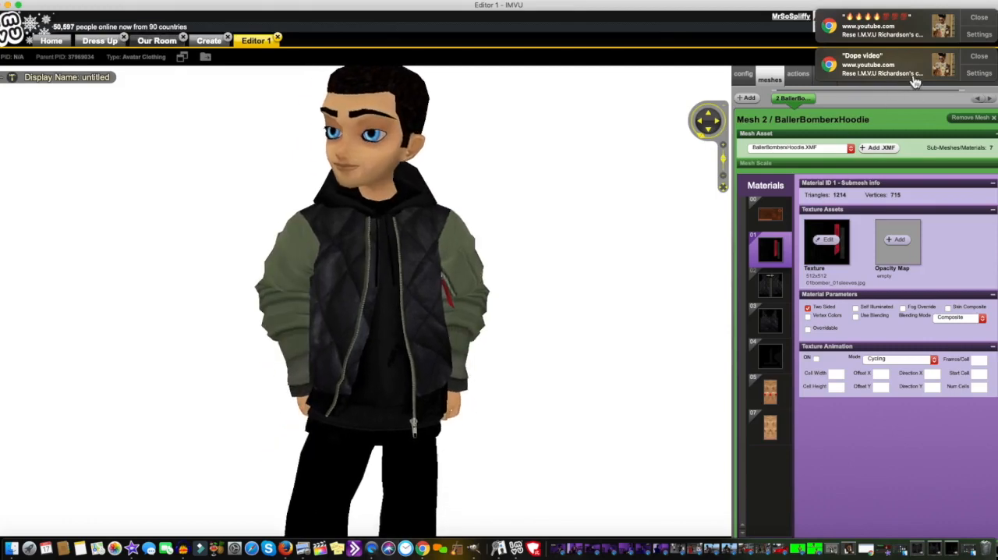
Step: Dismiss the browser notifications, then apply the texture change to the avatar's jacket and view the sleeves from the front
click(986, 22)
click(986, 22)
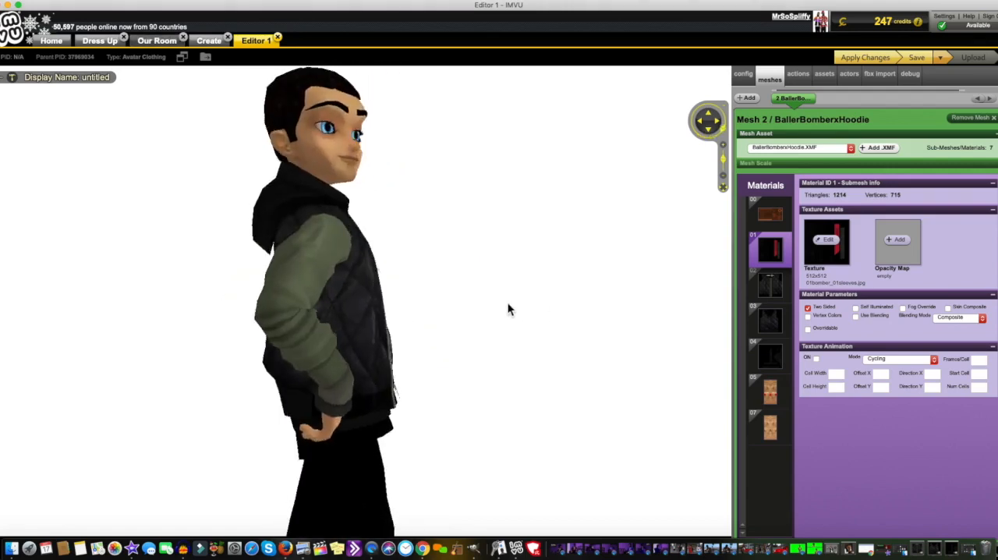
scroll(508, 304, down, 5)
scroll(507, 302, up, 5)
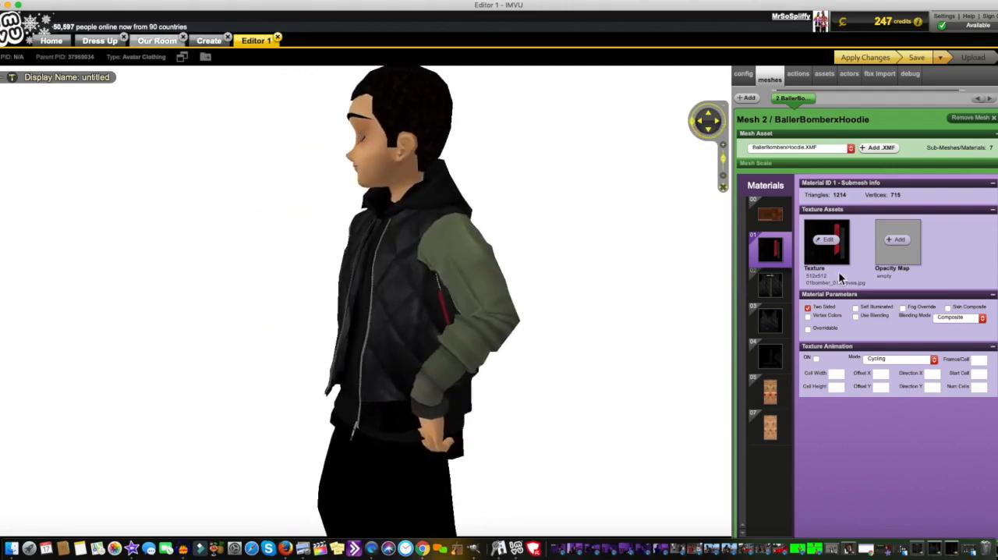
click(856, 60)
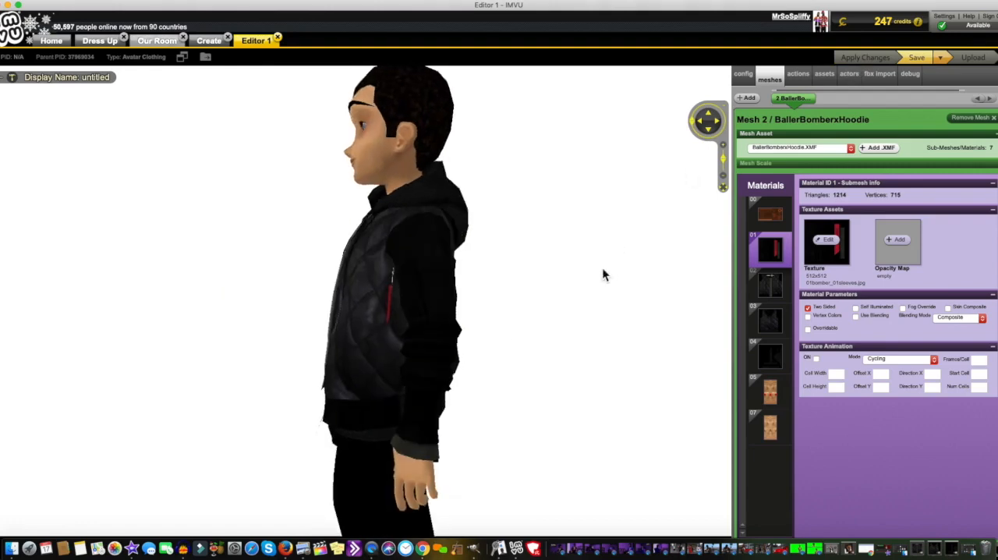
drag(662, 273, 768, 273)
mouse_move(524, 309)
mouse_down()
mouse_move(655, 311)
mouse_move(657, 320)
mouse_move(421, 322)
mouse_move(613, 327)
mouse_move(689, 314)
mouse_up()
scroll(688, 314, up, 3)
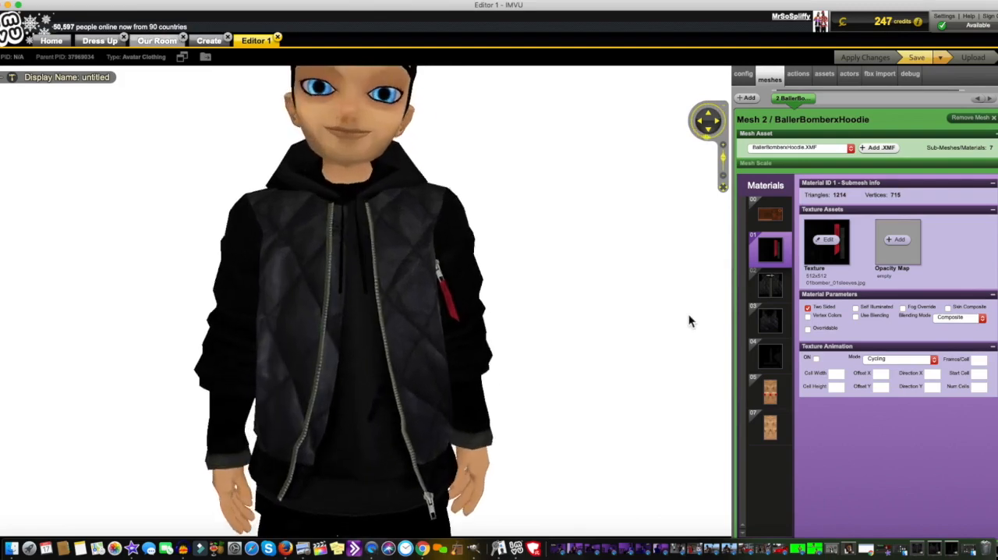
Step: Switch to GIMP, show the hidden Bomber Texture layer over the sleeve texture, and re-export the image to Black Leather Bomber 4.jpg
scroll(653, 320, down, 2)
drag(557, 328, 655, 340)
scroll(653, 336, up, 3)
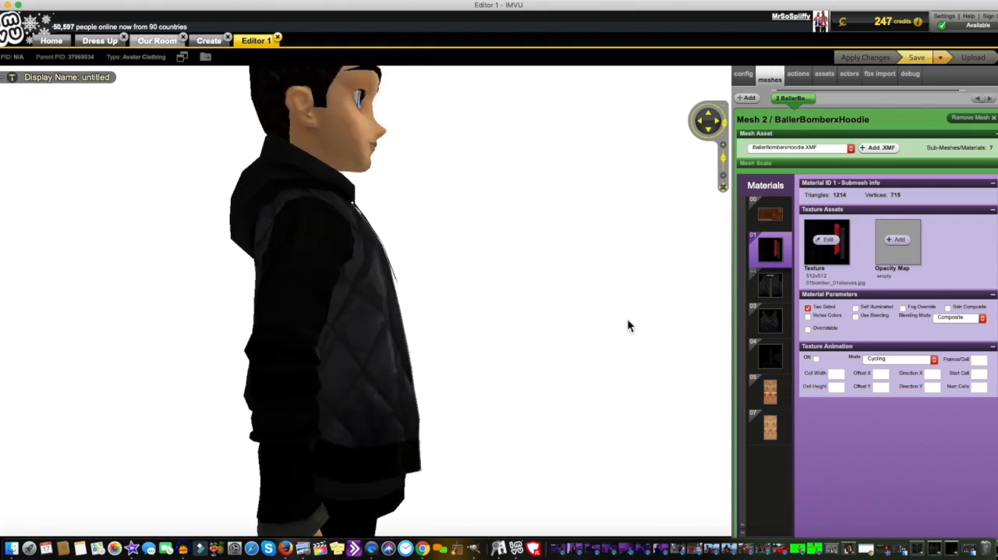
drag(624, 316, 535, 316)
key(ctrl+Up)
click(486, 35)
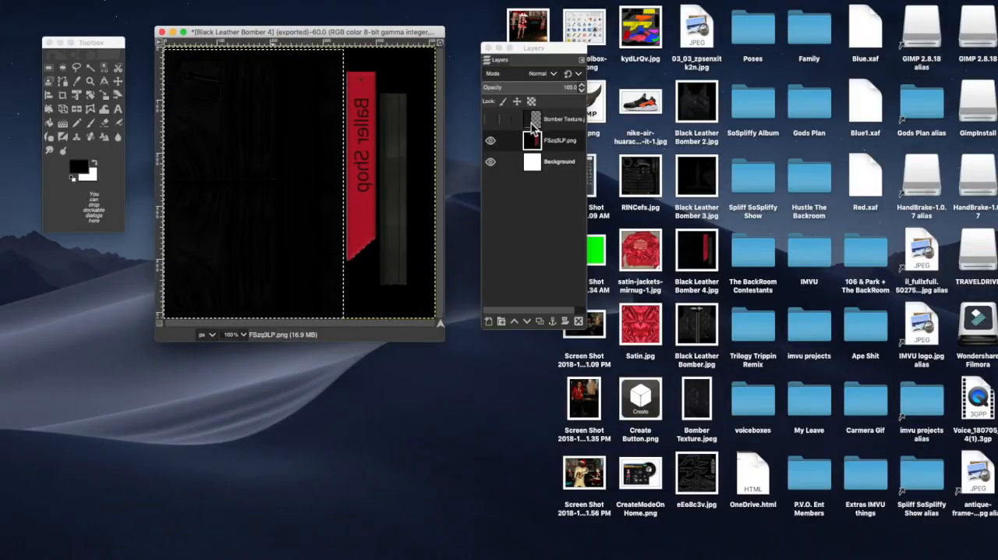
click(490, 121)
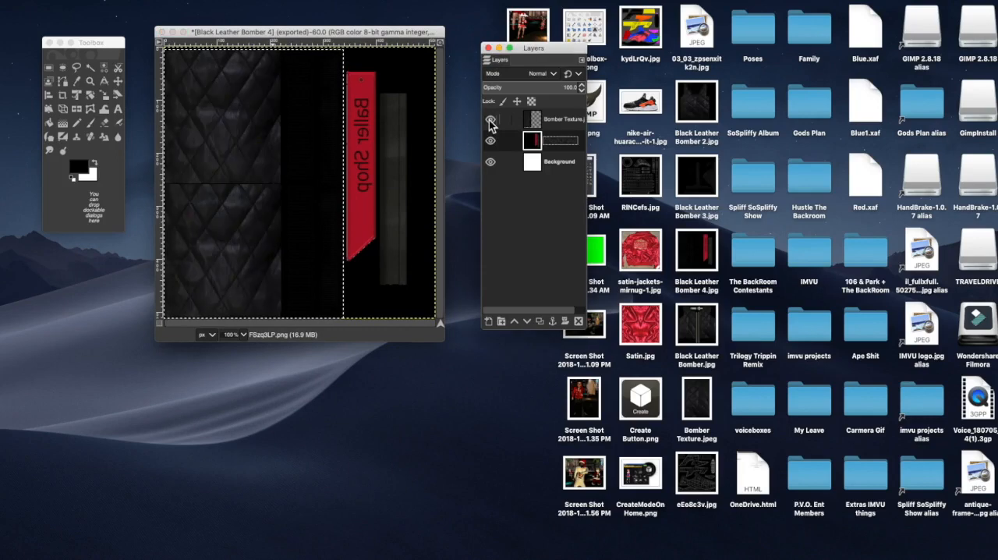
click(88, 1)
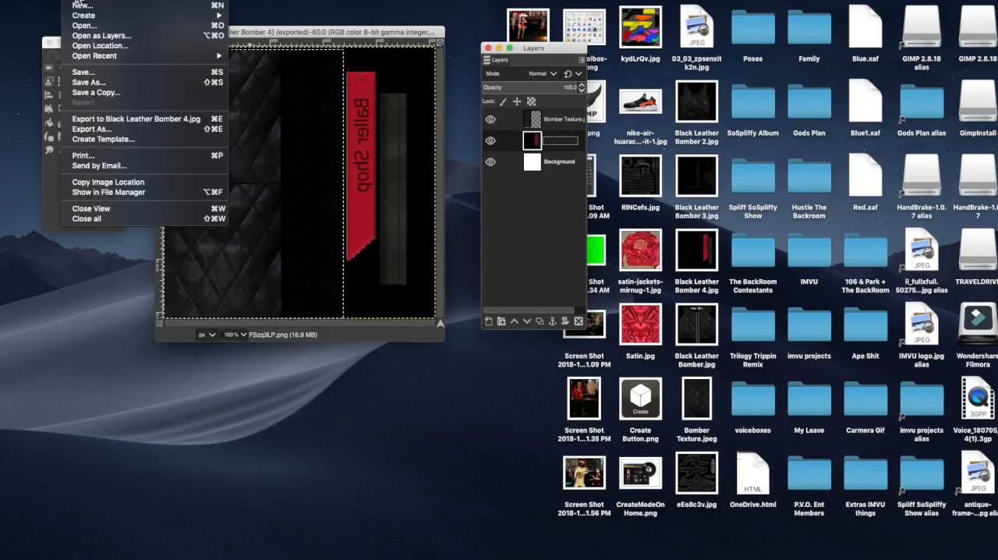
click(133, 123)
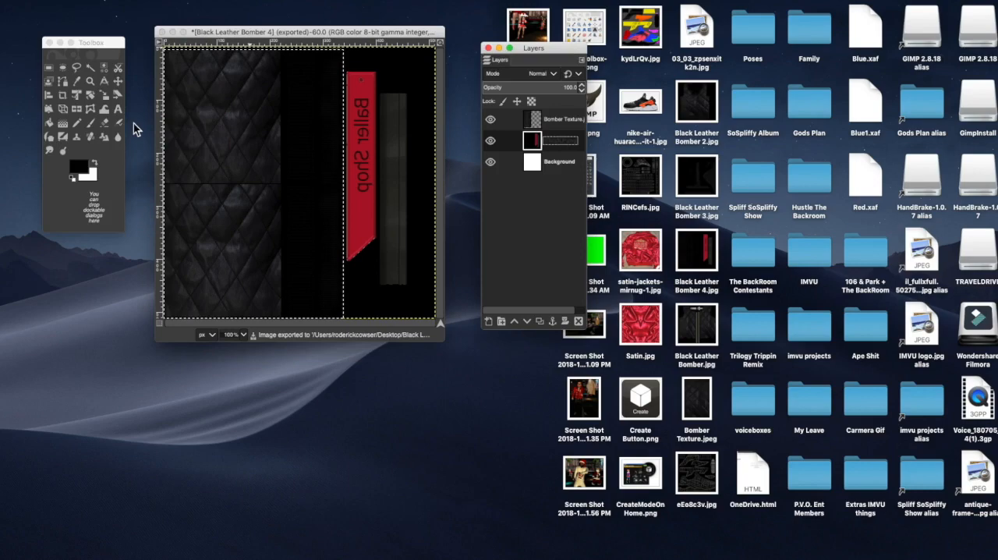
Step: Switch to the IMVU editor, replace material 01's texture with the updated Black Leather Bomber 4.jpg from the Desktop, and apply the change
key(ctrl+Up)
click(300, 28)
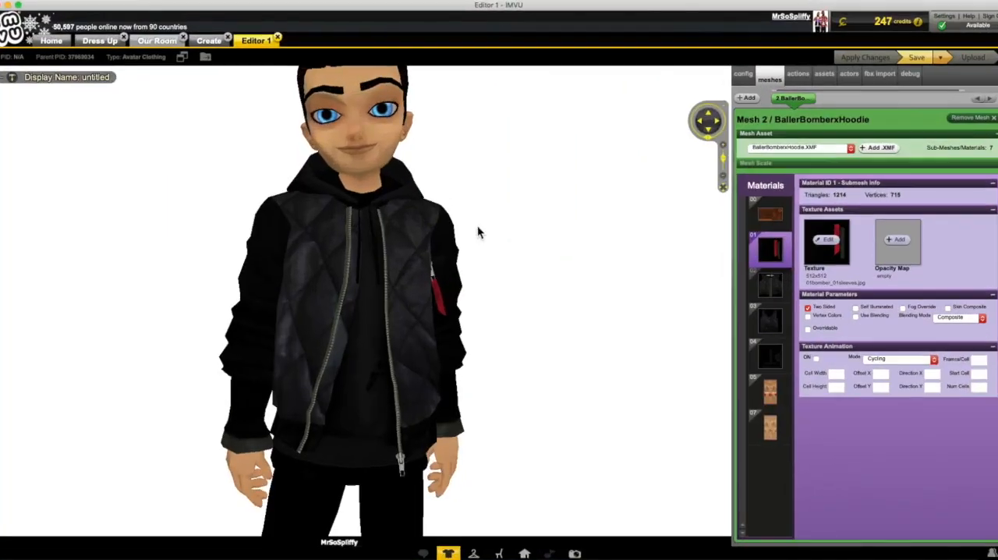
click(827, 242)
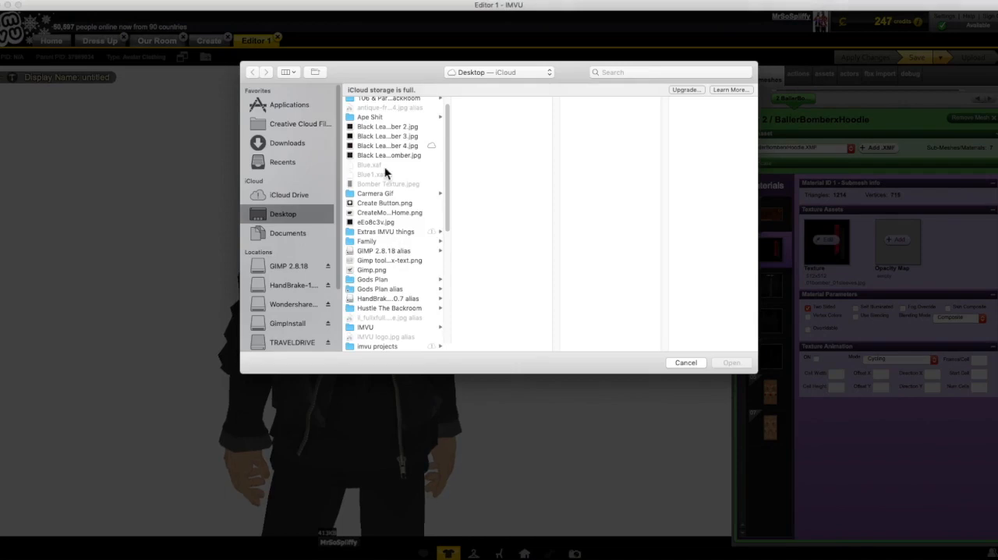
click(387, 145)
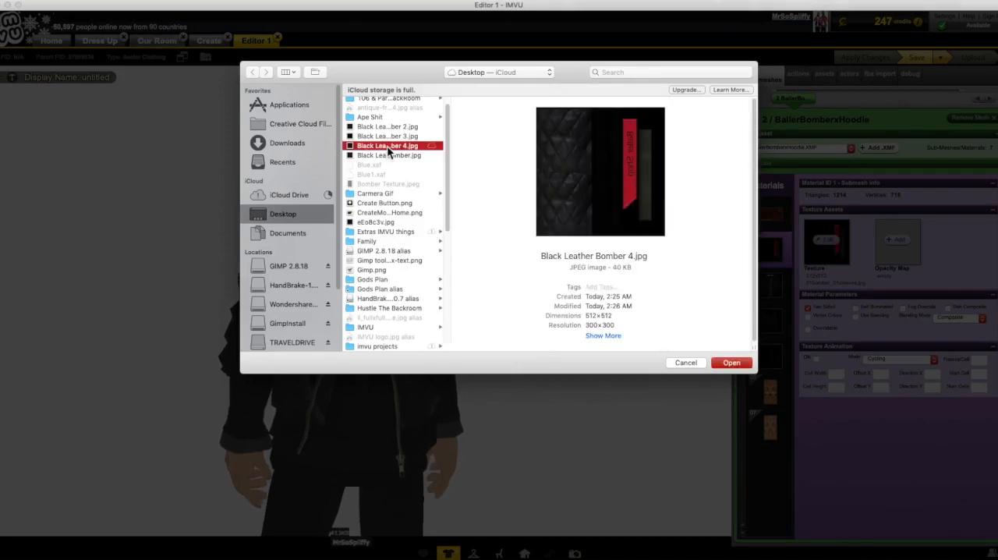
double_click(386, 146)
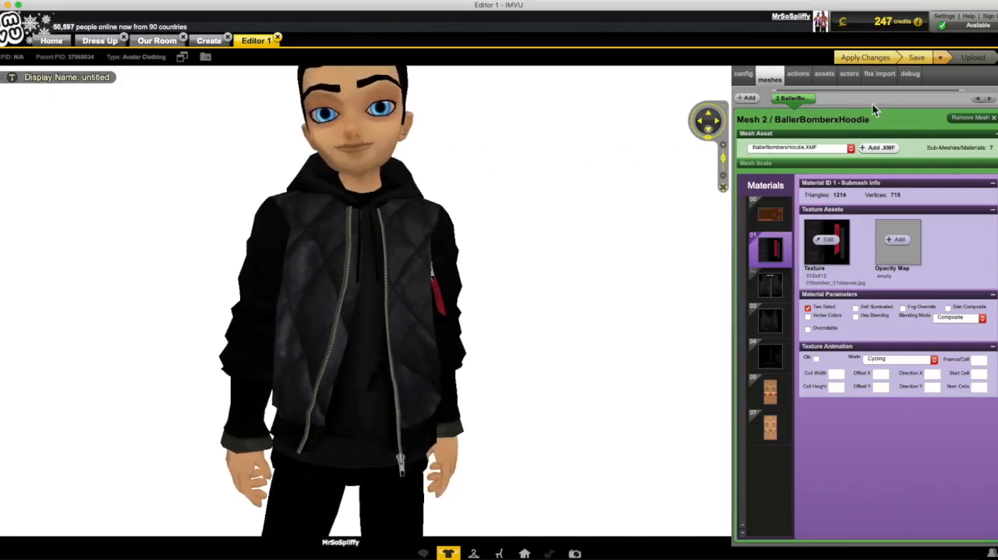
click(872, 63)
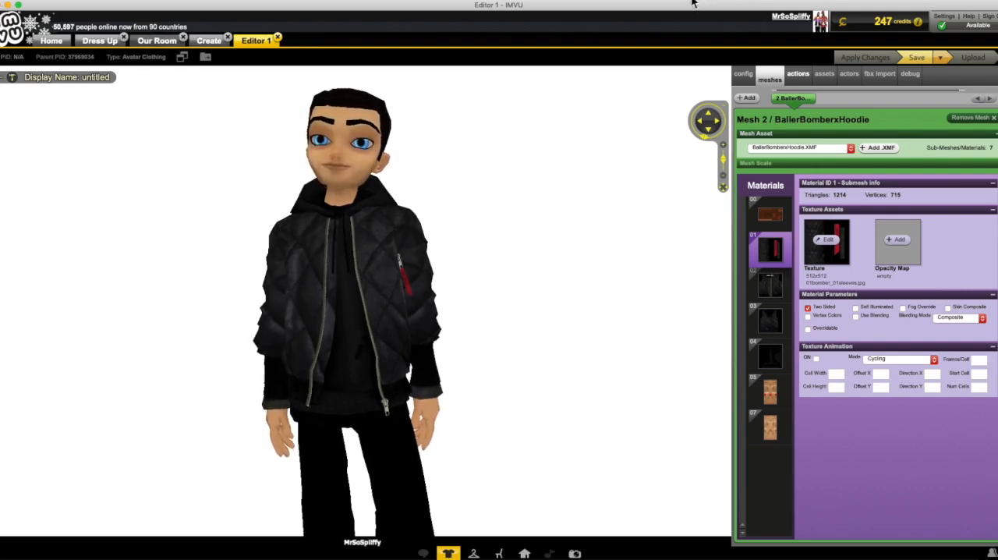
mouse_move(576, 217)
mouse_down()
mouse_move(850, 208)
mouse_move(521, 219)
mouse_move(584, 217)
mouse_up()
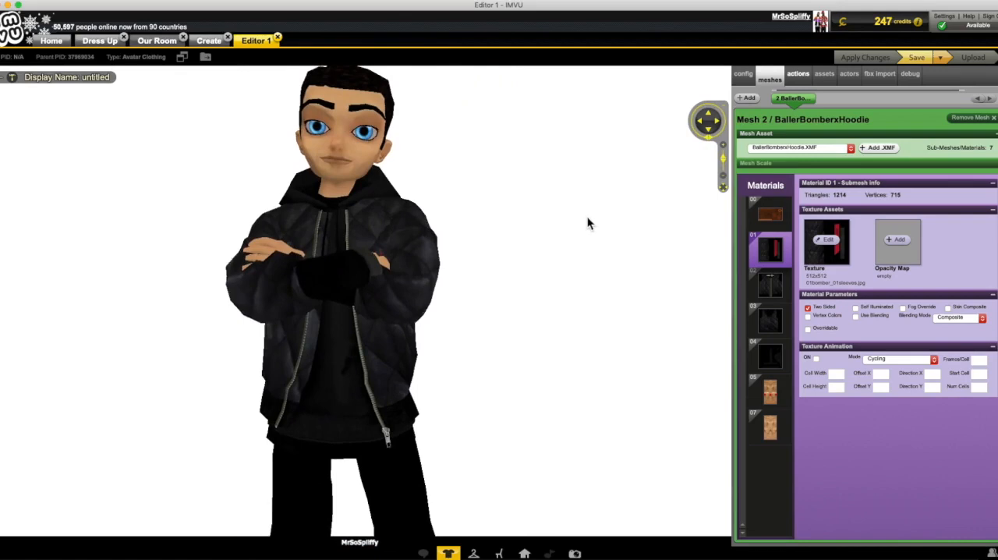
Step: Save the jacket as a new project in Documents with a name beginning "Black Bomb", and try to upload the product
click(945, 62)
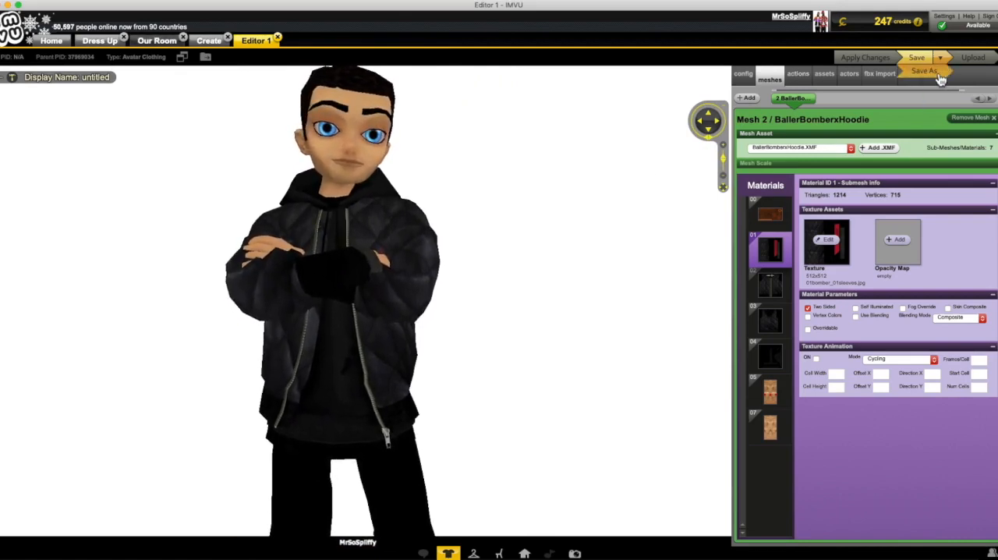
click(940, 78)
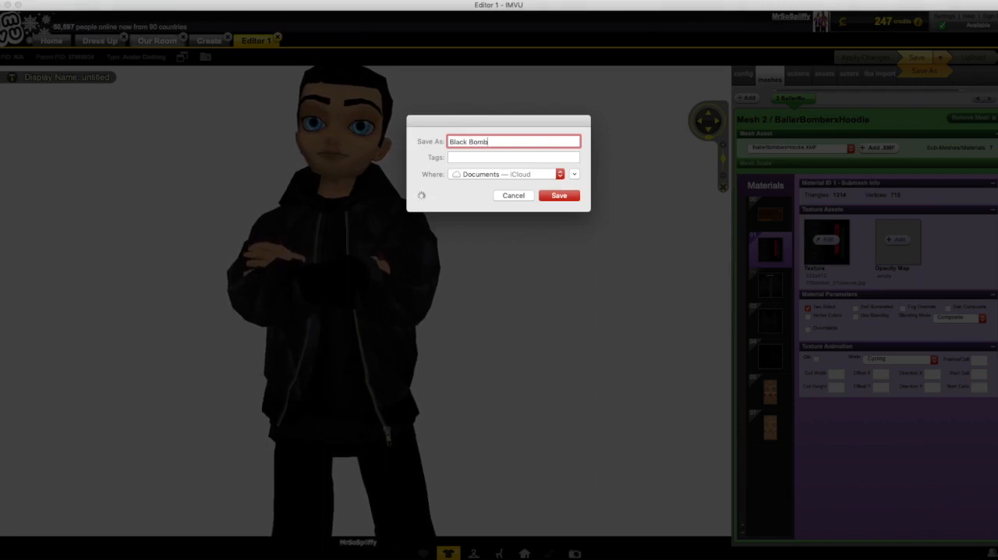
click(559, 196)
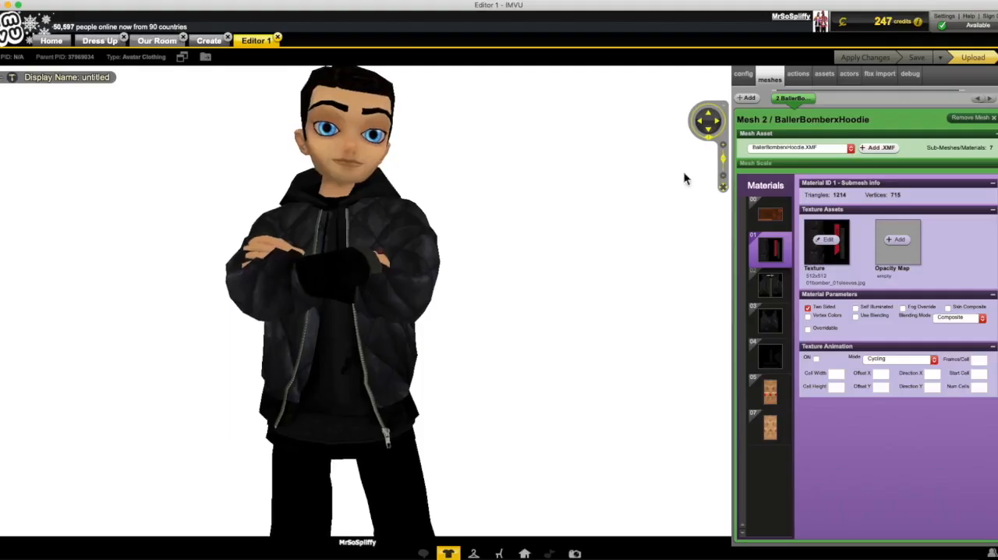
click(975, 60)
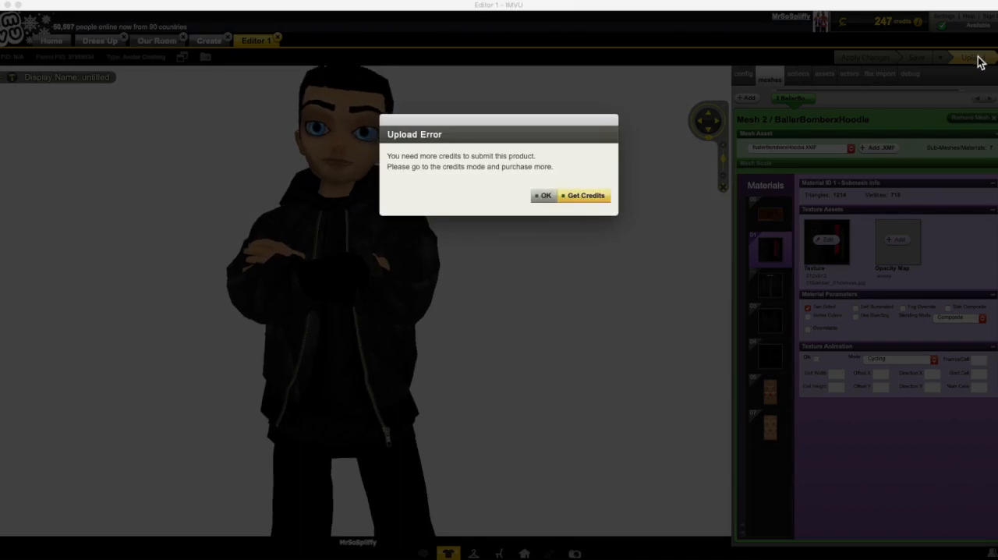
click(544, 195)
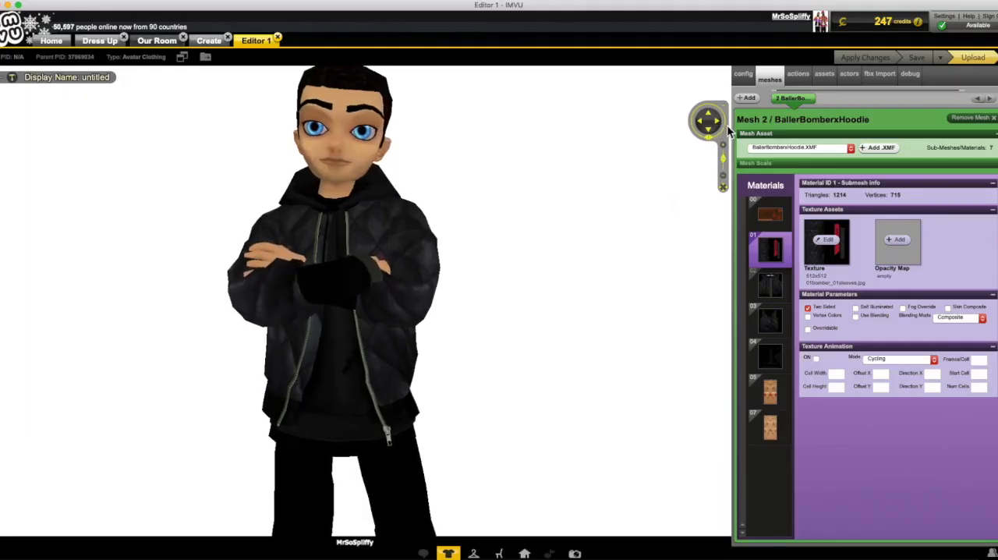
Step: Examine the quilted leather jacket, sleeves and hoodie on the avatar from all sides, both close up and at full view
scroll(537, 291, up, 3)
drag(538, 291, 592, 290)
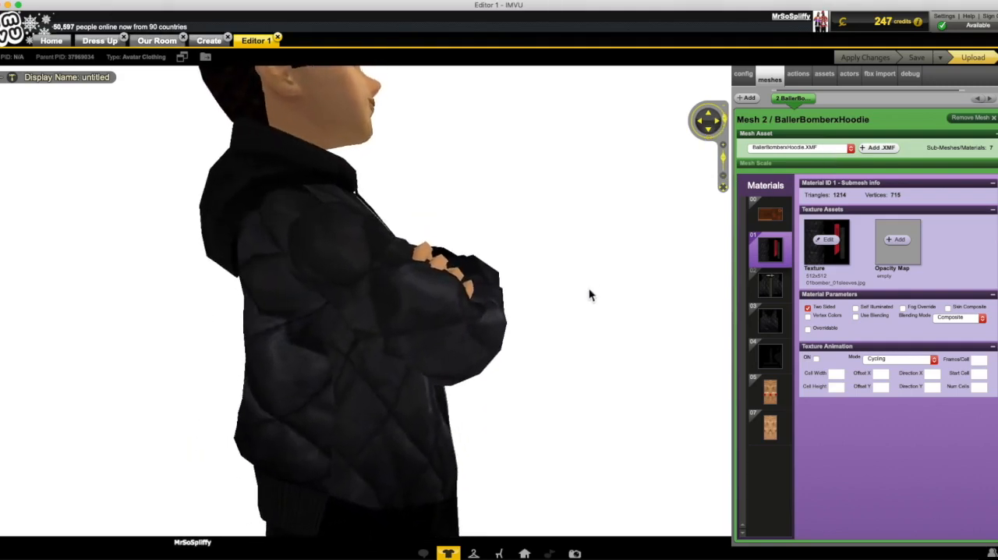
scroll(610, 267, down, 3)
drag(579, 276, 724, 256)
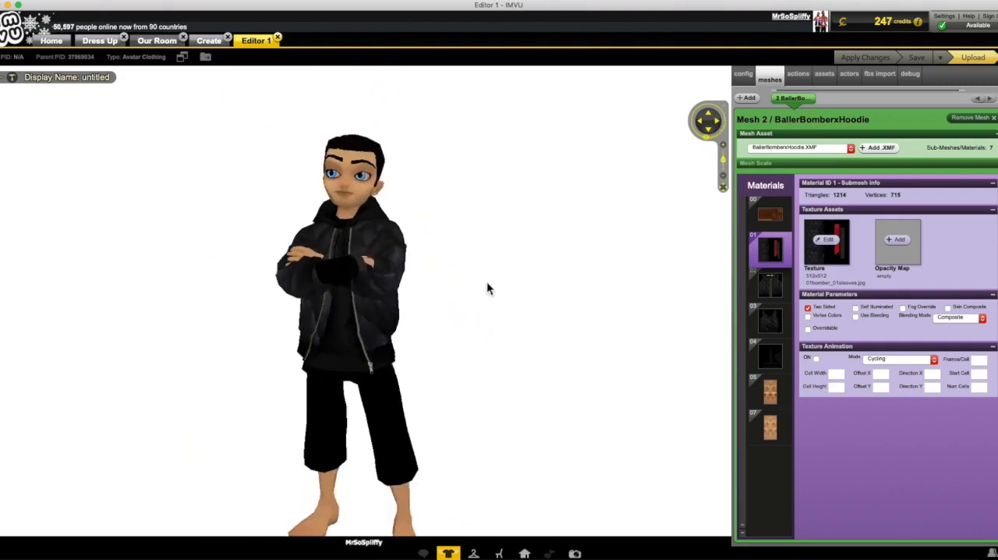
scroll(501, 273, up, 4)
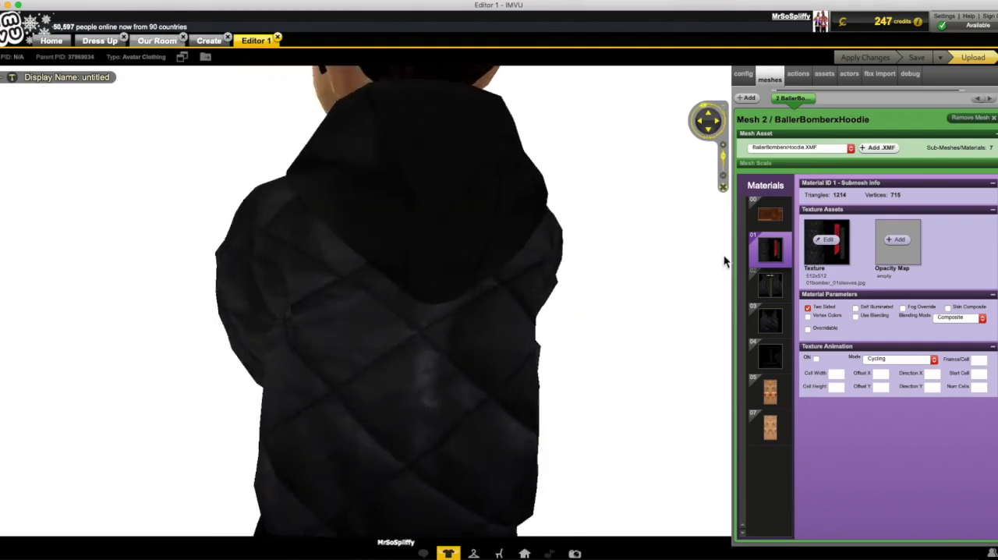
scroll(530, 319, down, 2)
drag(531, 319, 641, 319)
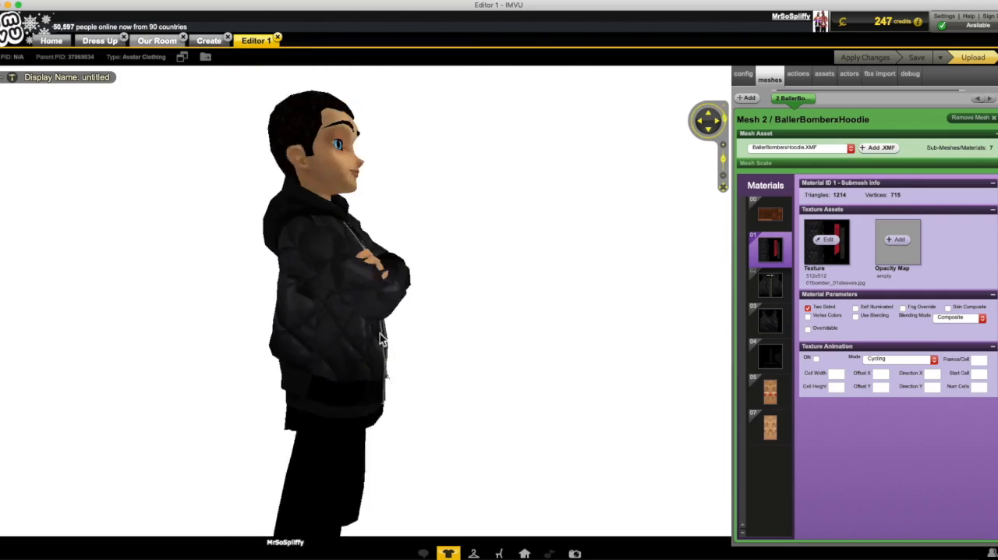
scroll(274, 323, up, 3)
scroll(701, 315, down, 4)
scroll(662, 322, up, 3)
scroll(641, 319, down, 2)
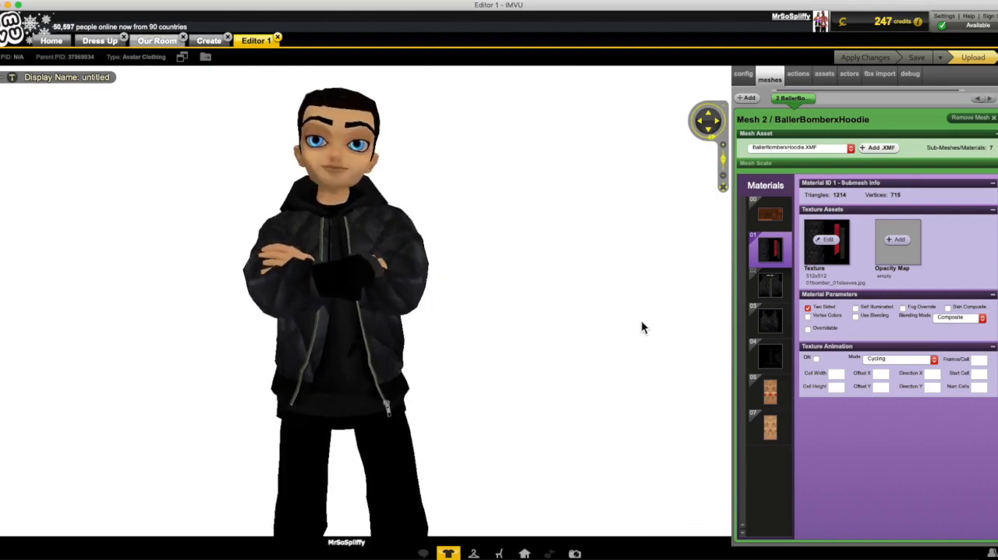